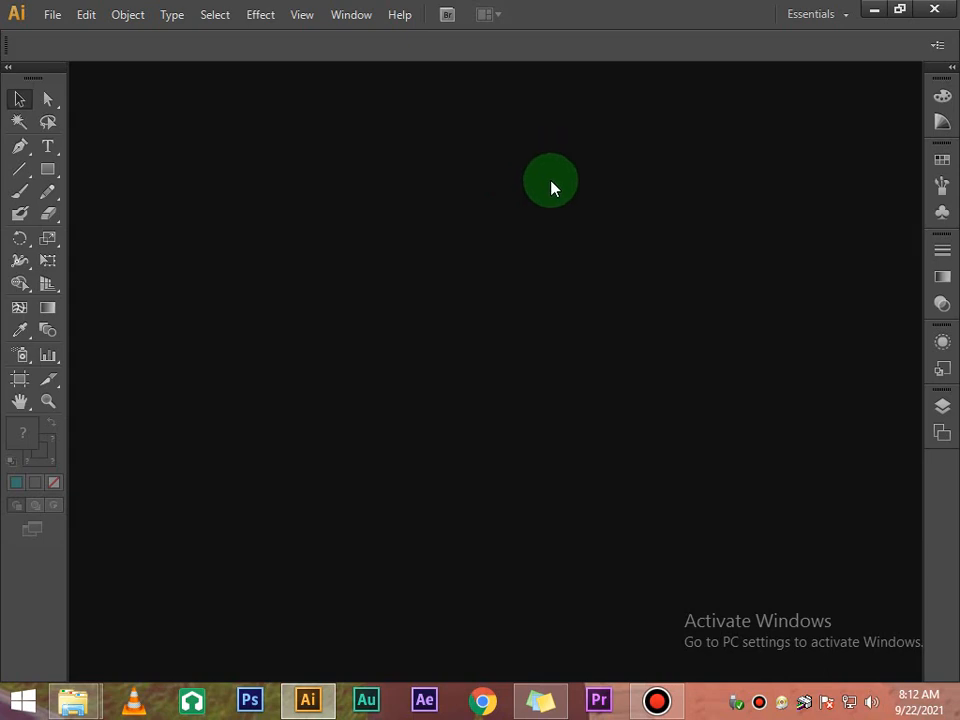
click(657, 700)
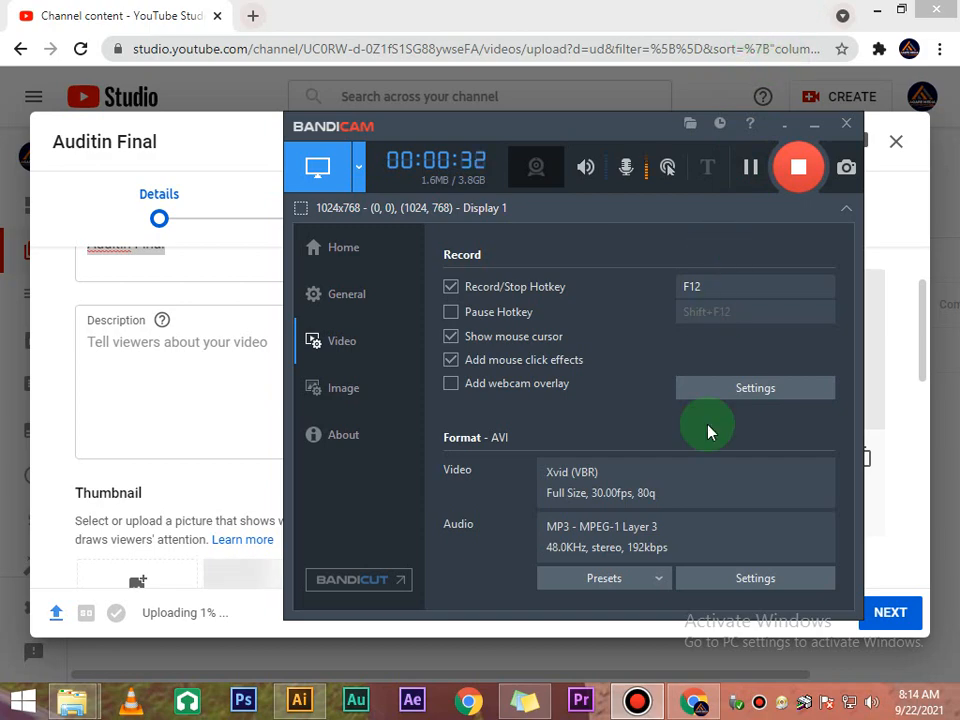
click(310, 690)
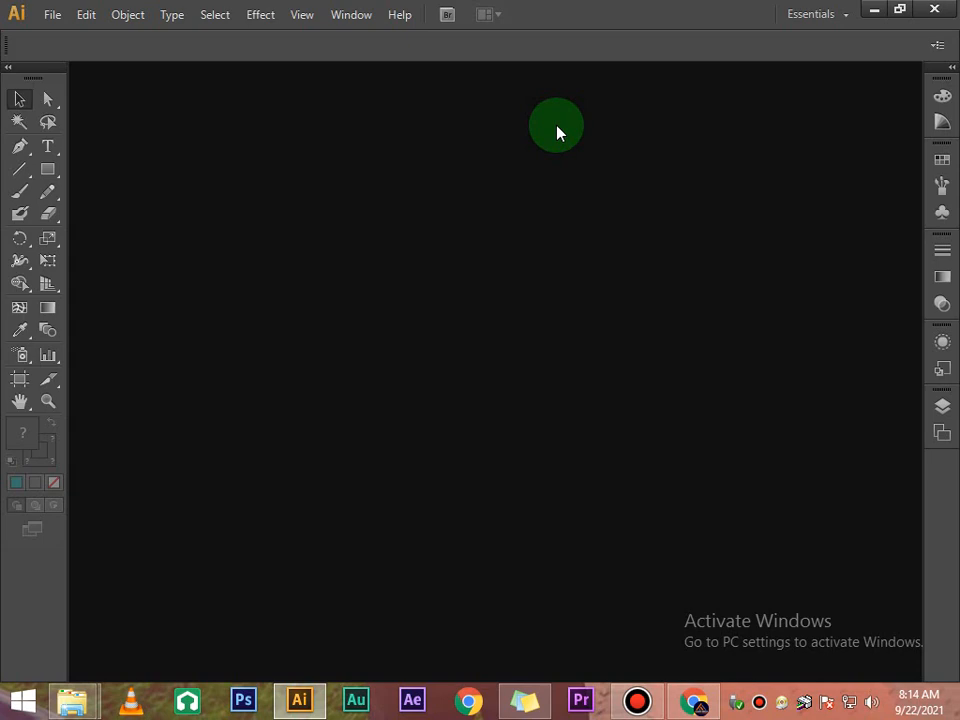
- Create a new document named Wednesday, keeping the A4 landscape size in centimetres
click(56, 20)
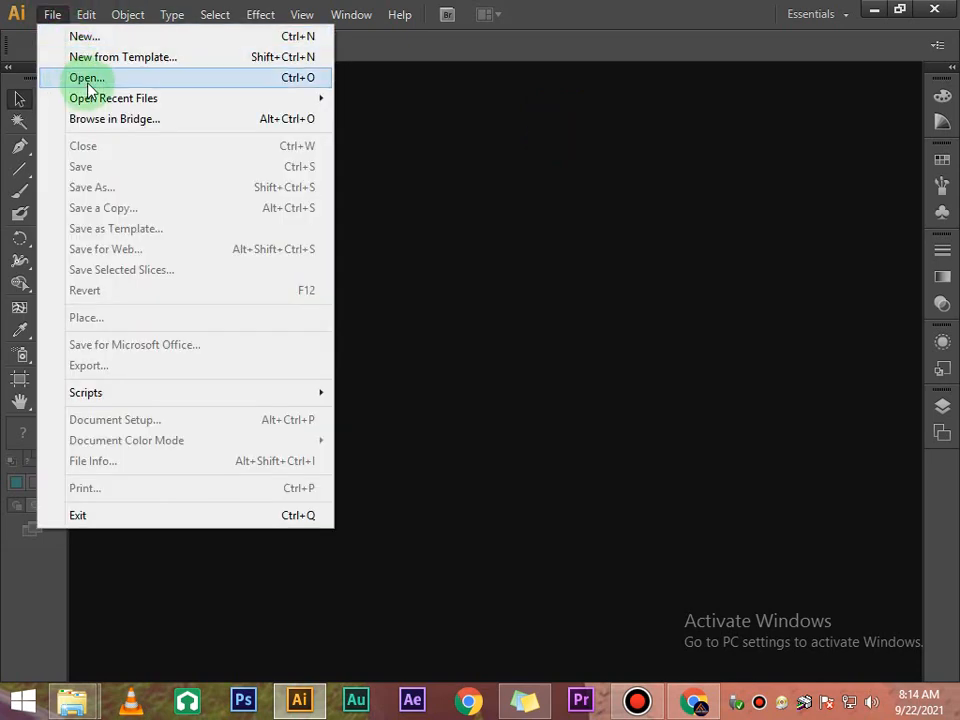
click(109, 42)
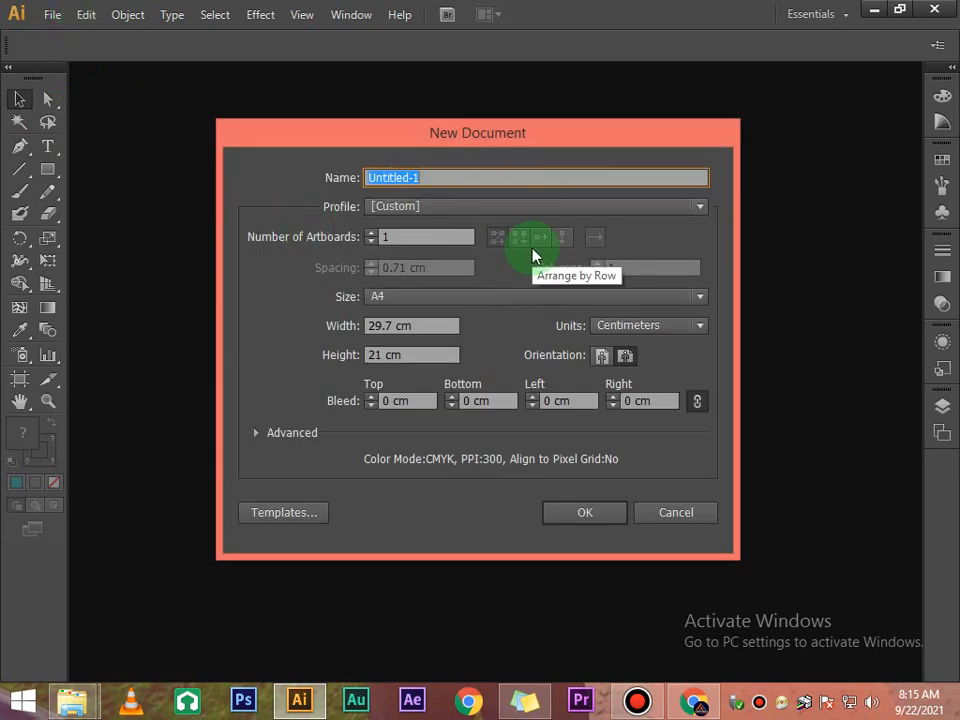
text(Wedne)
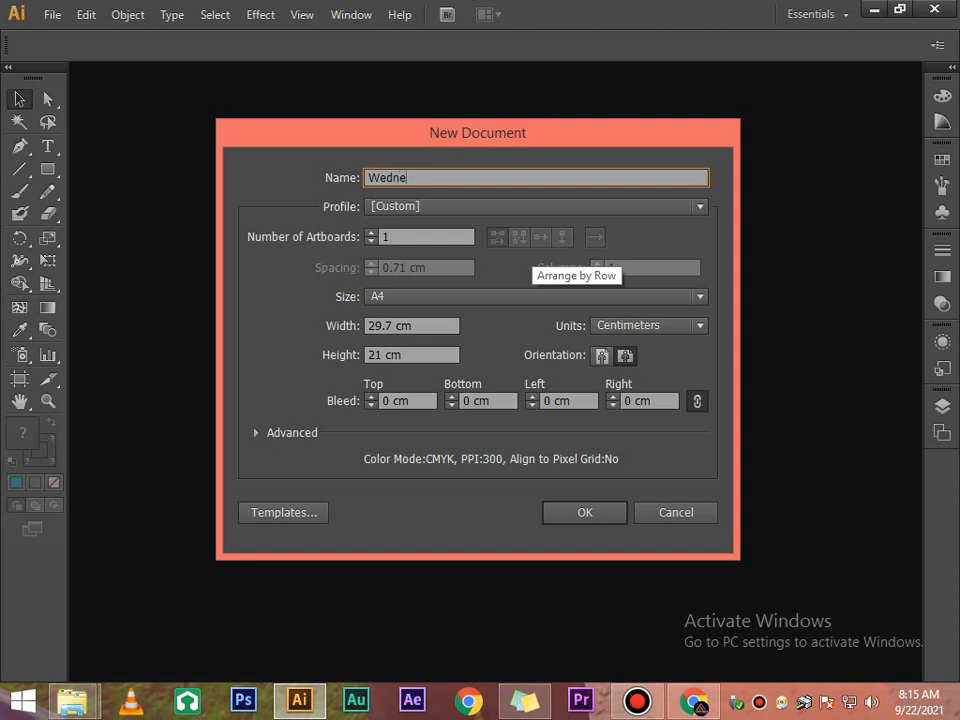
text(s)
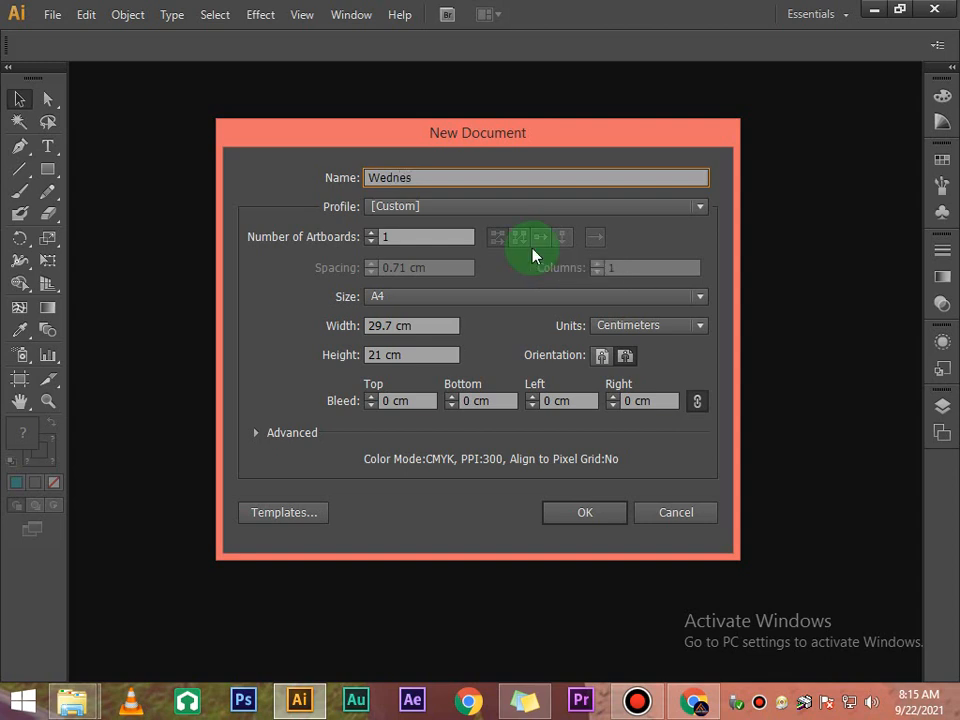
text(day)
click(590, 526)
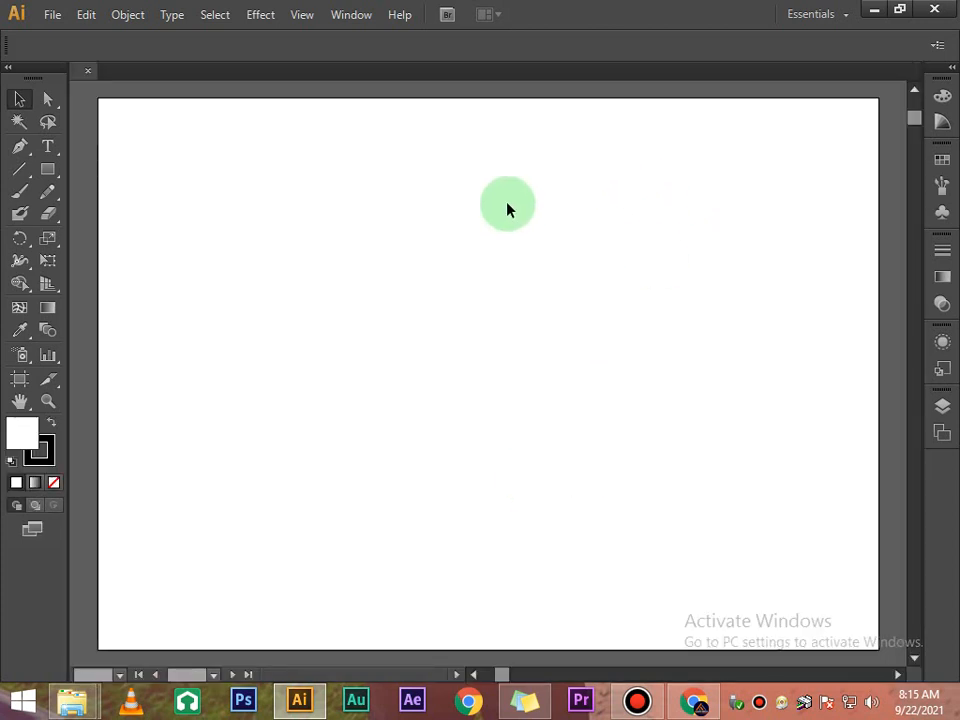
- Switch the document color mode to RGB Color
click(53, 16)
click(289, 443)
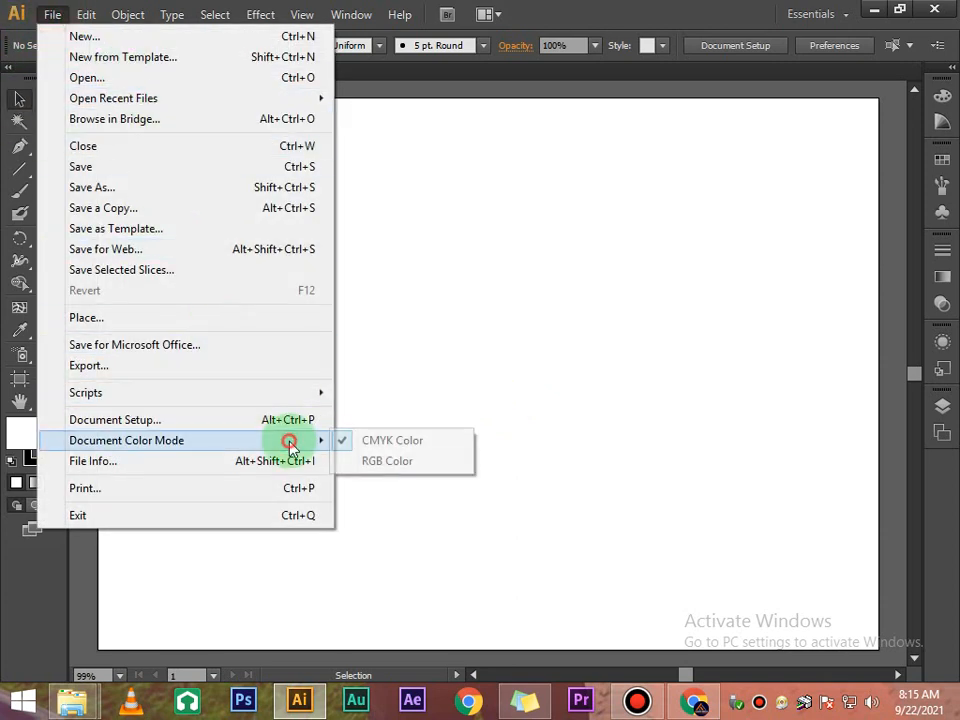
click(415, 461)
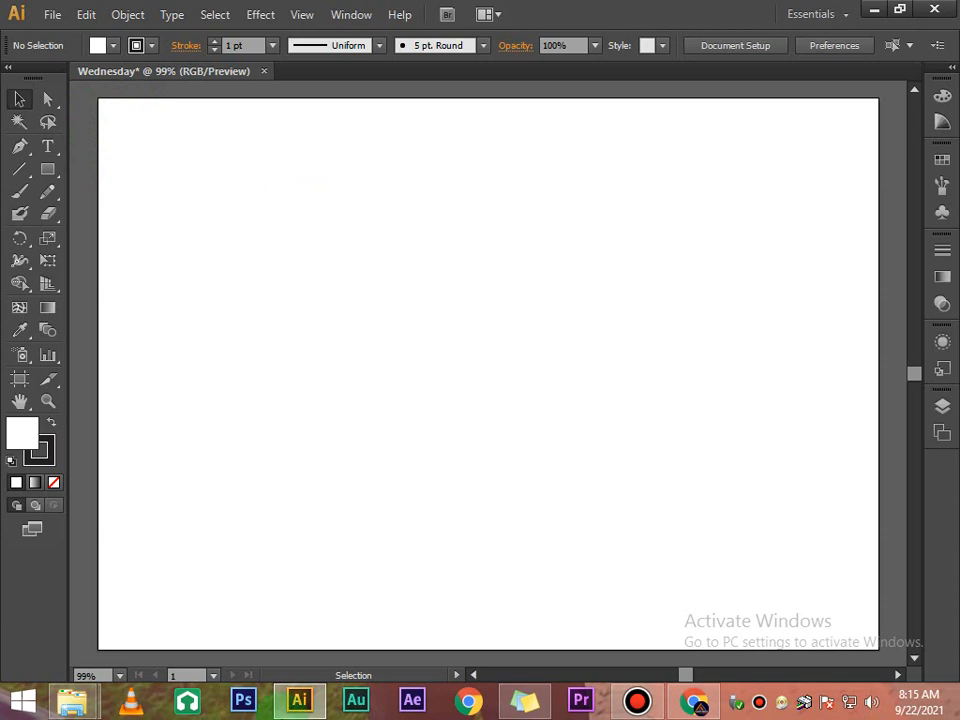
click(236, 326)
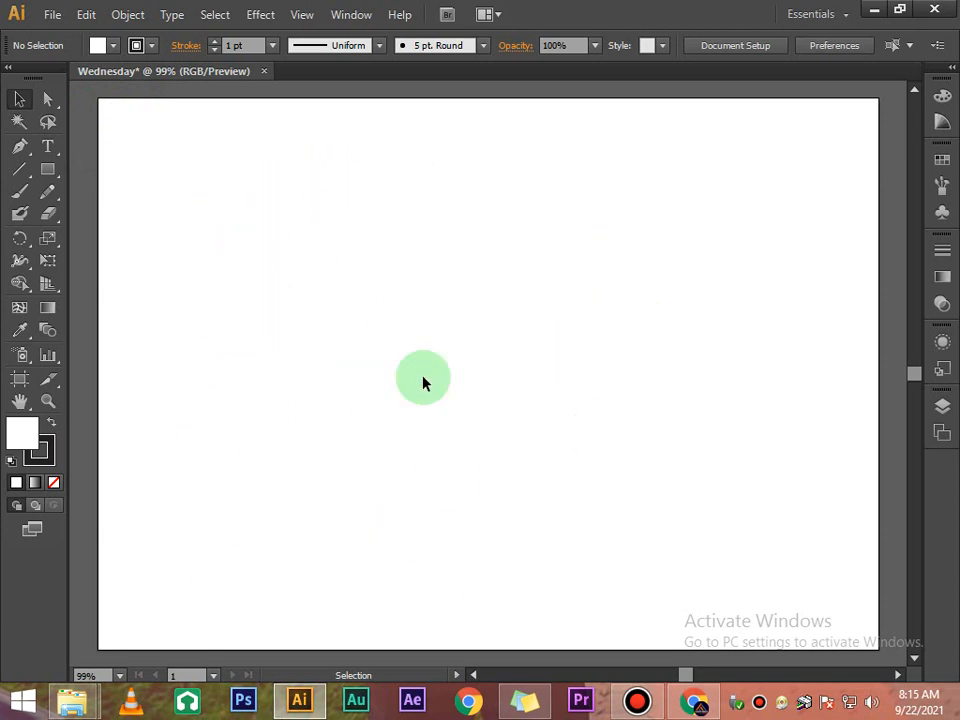
- Place the photo _DSC0468.jpg from the desktop onto the Wednesday artboard
click(874, 10)
click(846, 124)
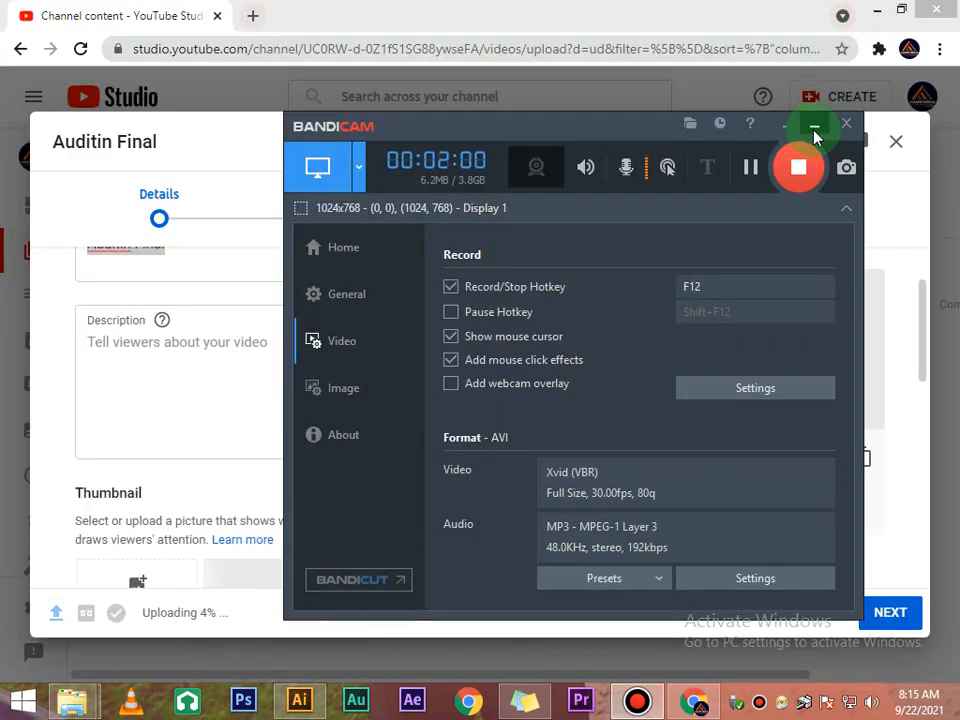
click(876, 10)
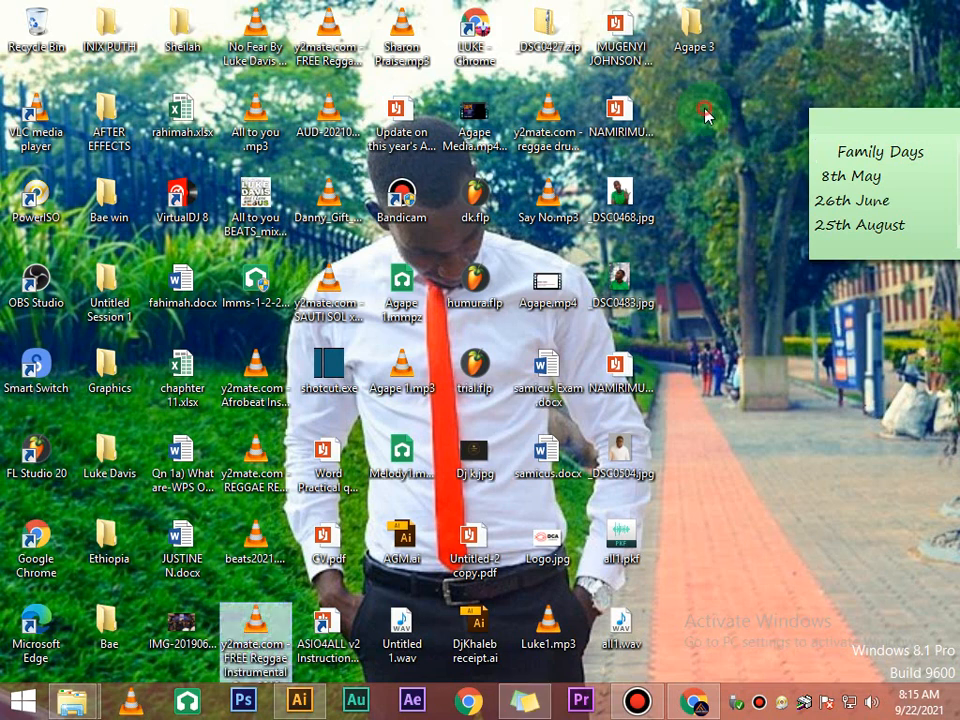
click(628, 197)
drag(628, 197, 429, 351)
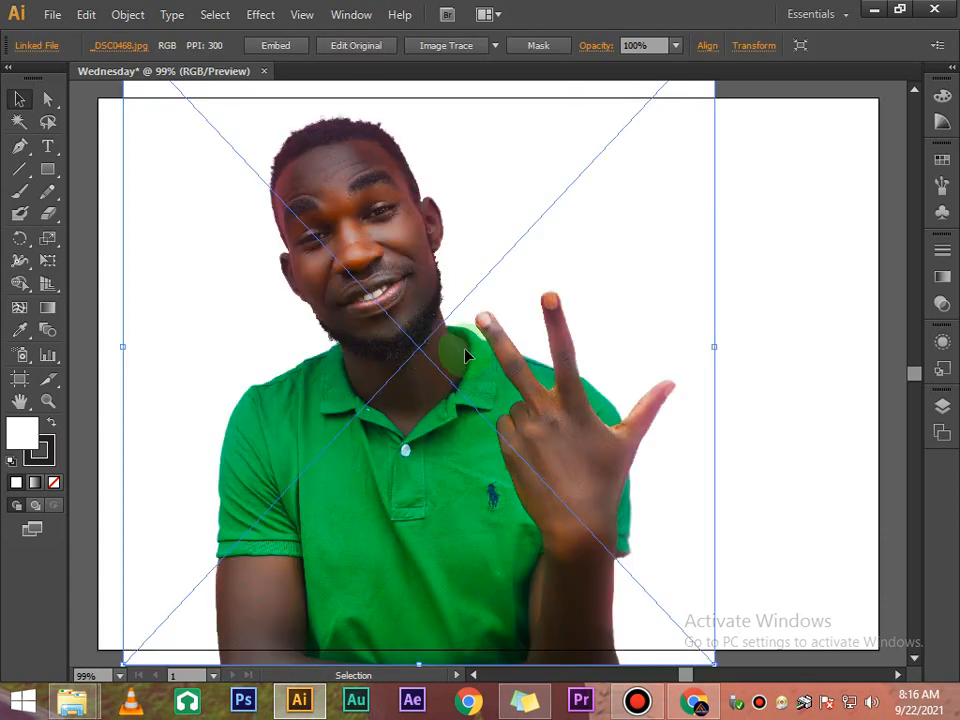
right_click(467, 326)
click(437, 244)
click(769, 240)
click(611, 272)
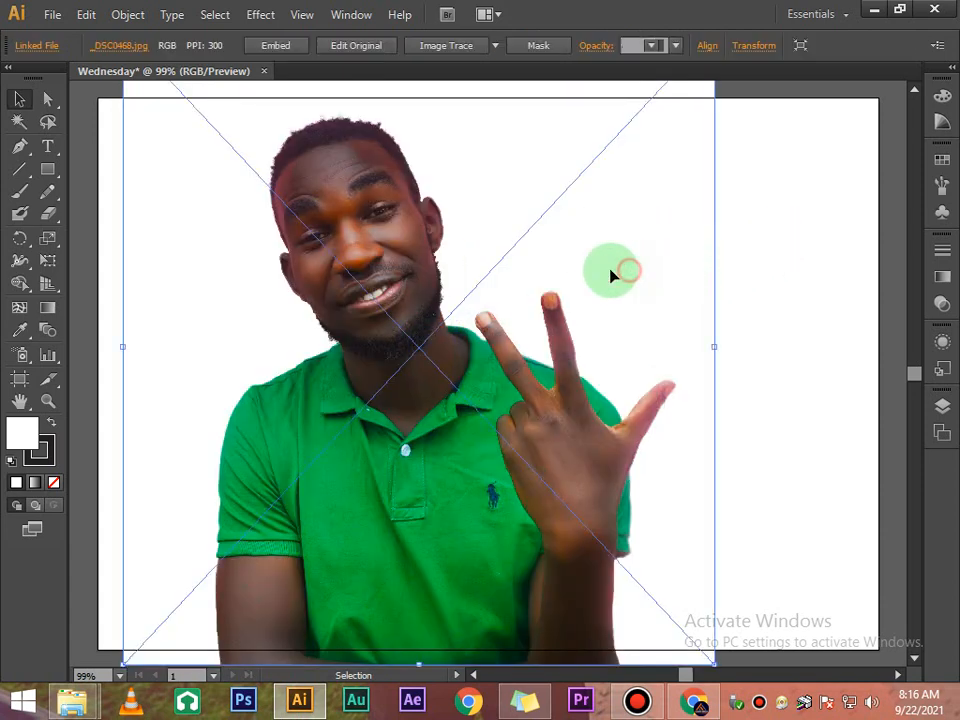
- Draw a tall ellipse over the placed photo with the Ellipse tool, covering most of the man
click(47, 169)
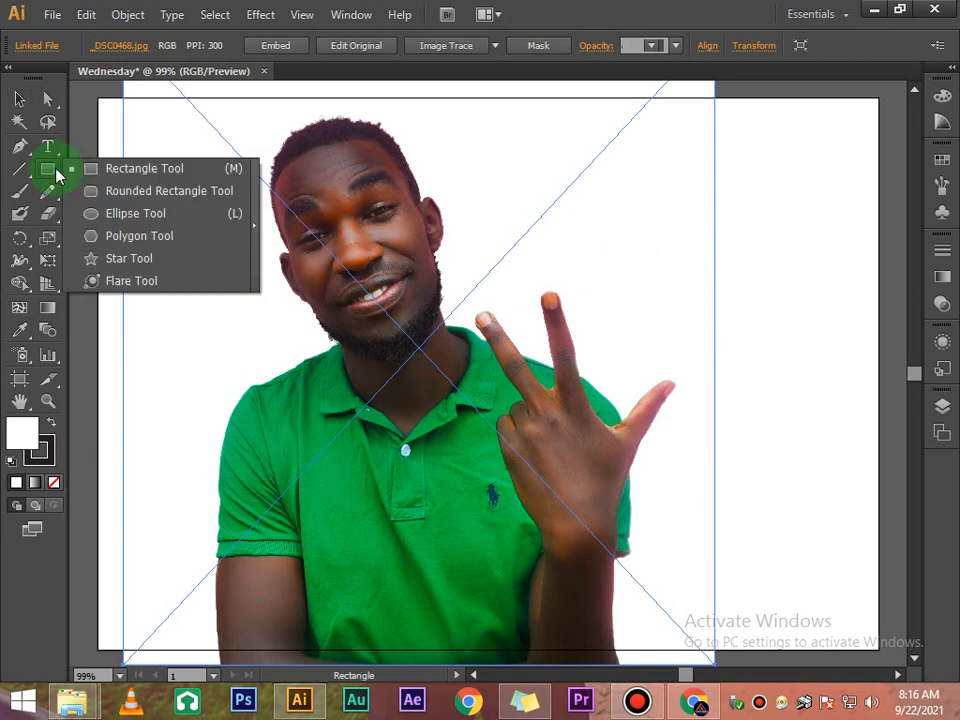
click(100, 212)
drag(204, 131, 668, 640)
scroll(628, 475, up, 3)
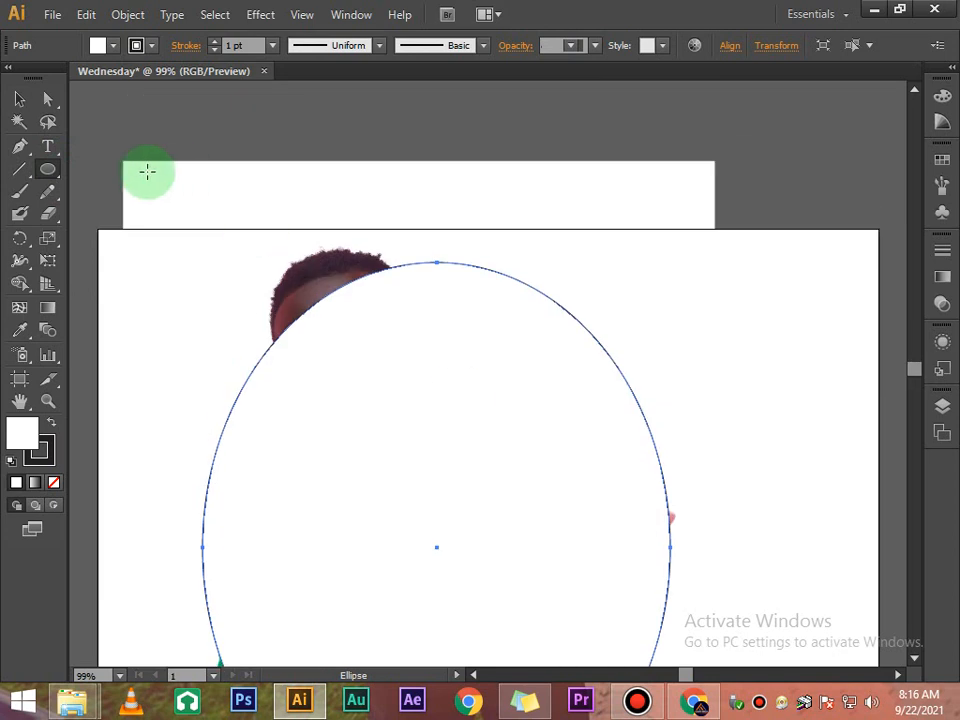
- Scale the placed photo uniformly to 90%, repeating the scaling until the photo fits behind the ellipse
click(19, 99)
click(447, 508)
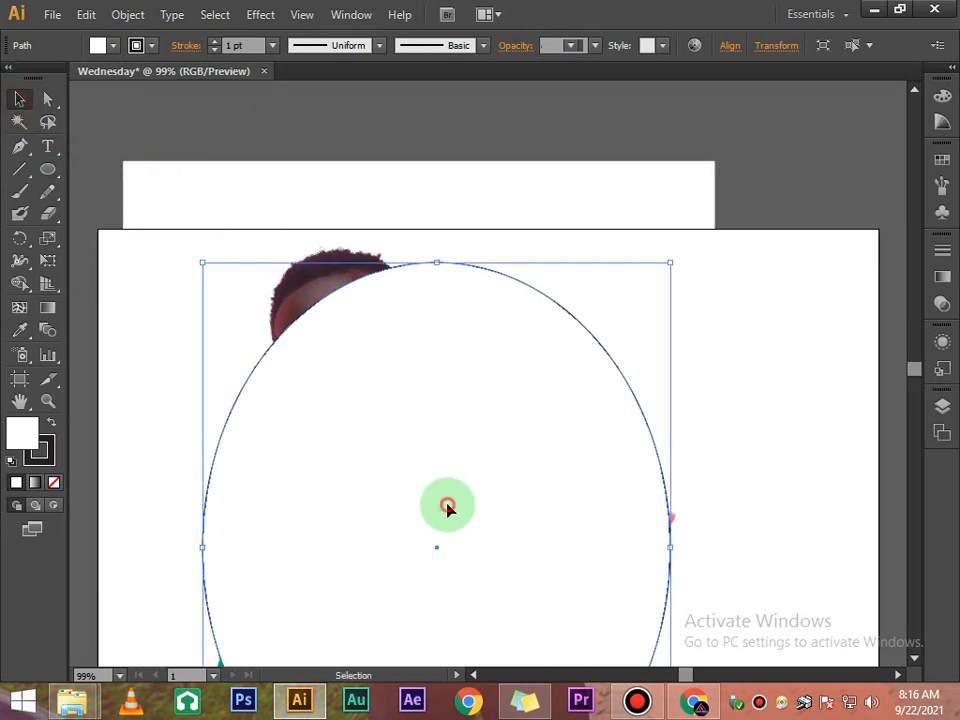
click(545, 218)
right_click(547, 216)
mouse_move(618, 306)
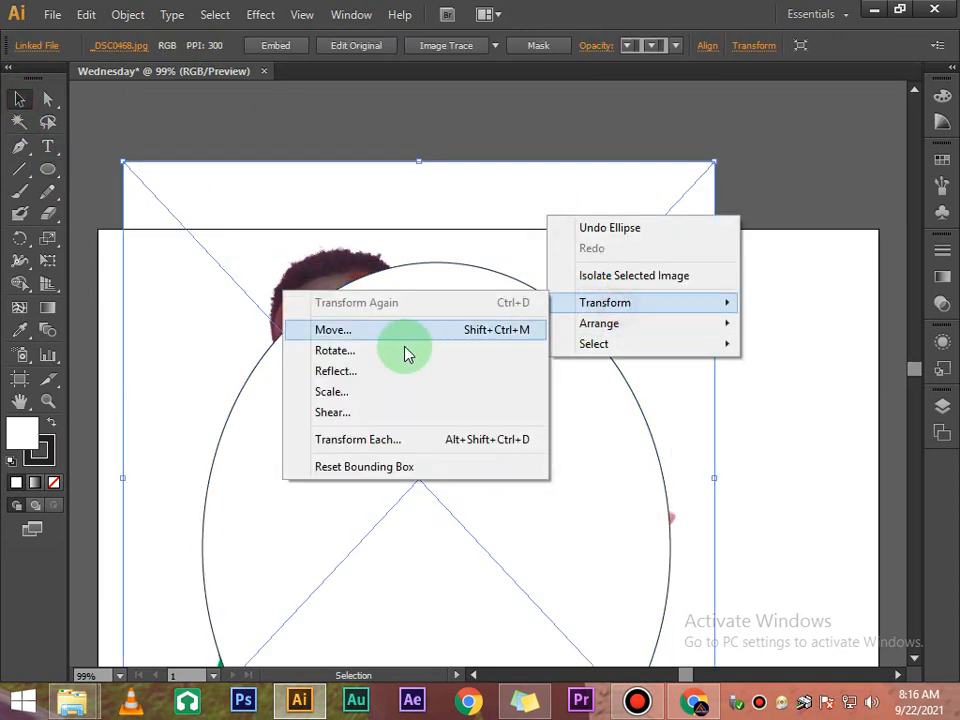
click(378, 393)
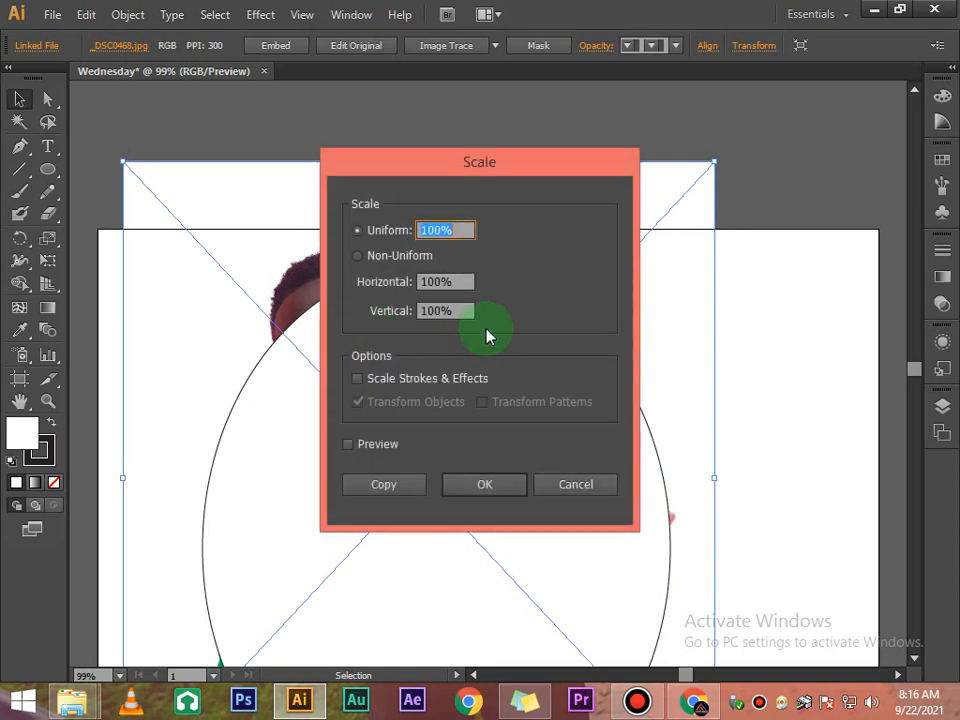
text(90)
key(Return)
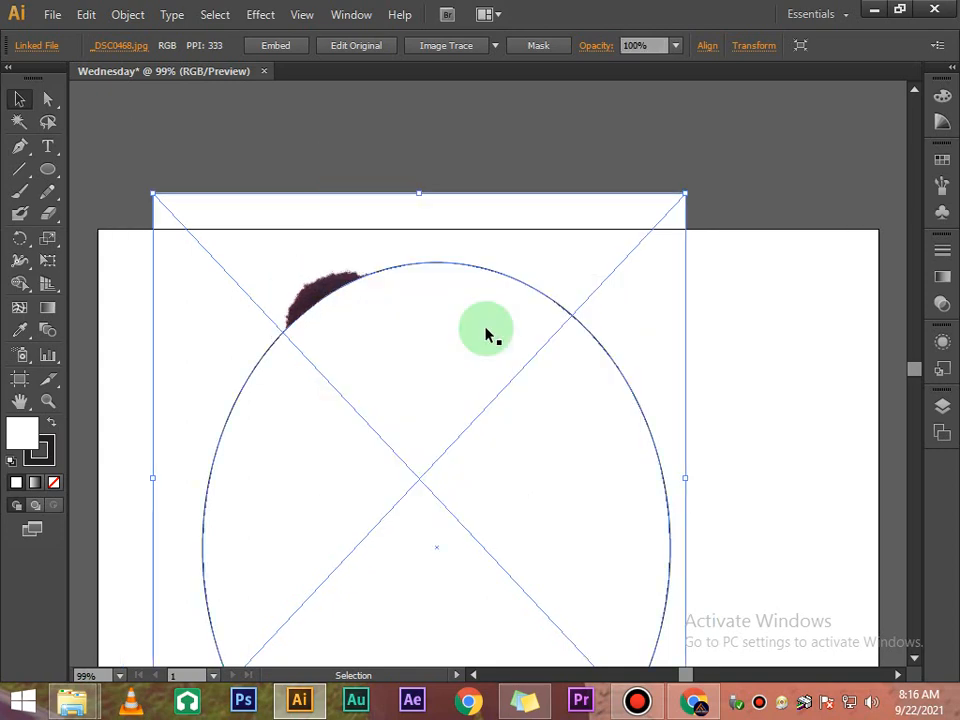
click(684, 287)
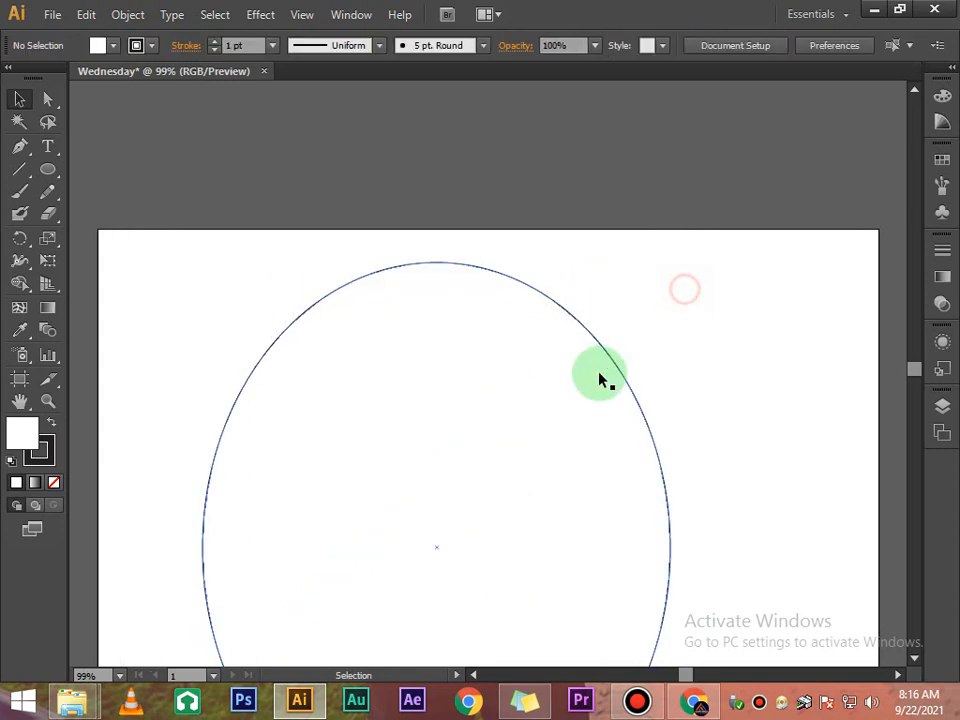
- Move the ellipse about 1 cm left and 0.6 cm up, and shrink it to roughly the photo's height
drag(630, 408, 604, 392)
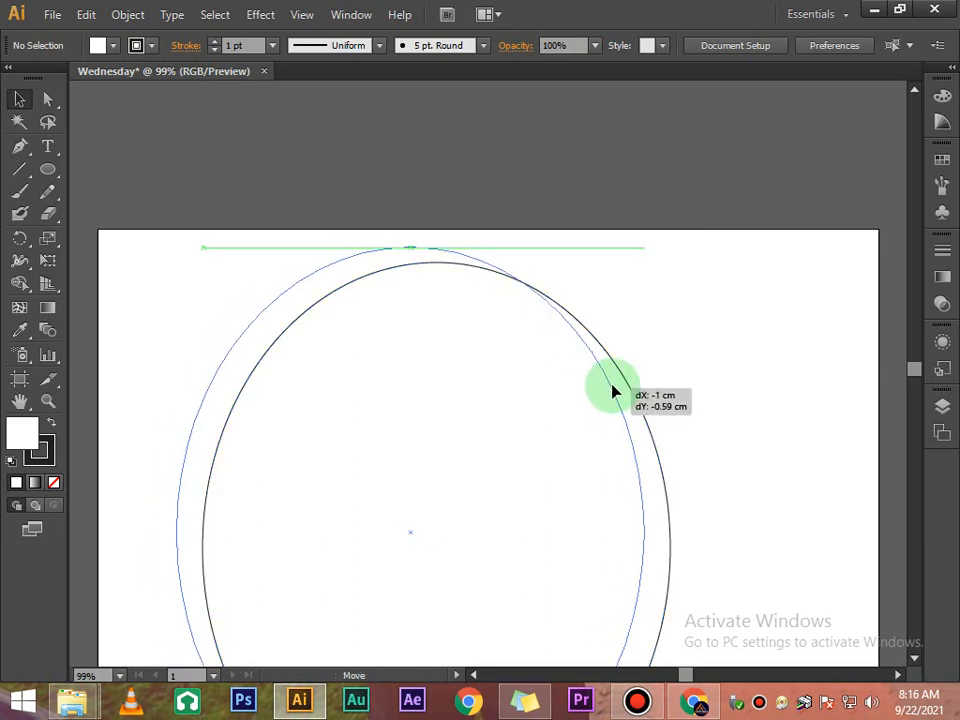
click(688, 370)
scroll(688, 370, down, 3)
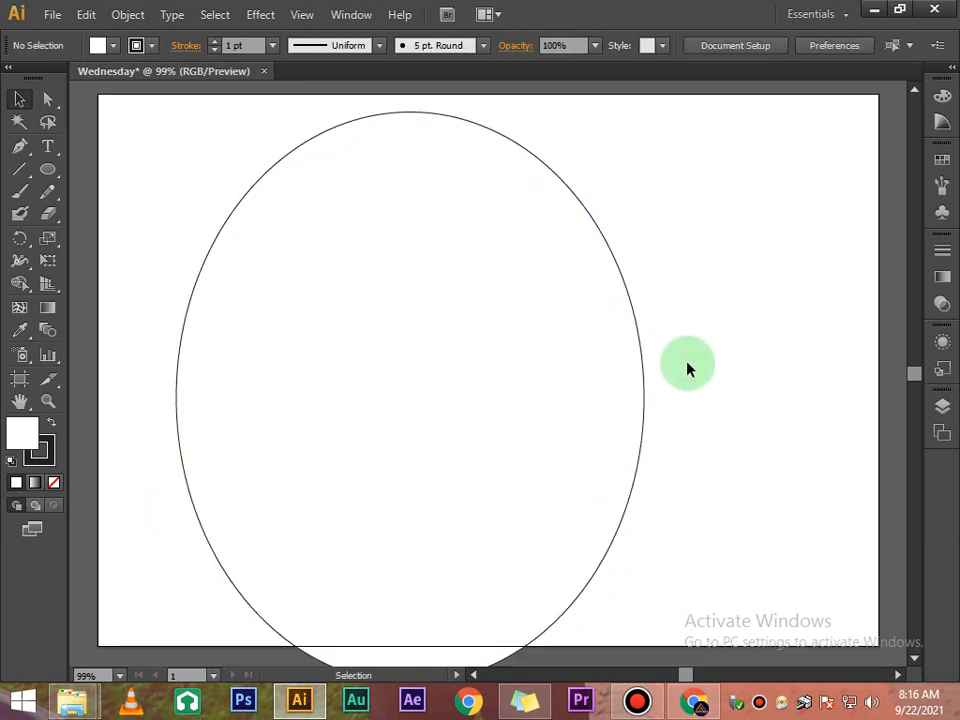
scroll(552, 390, down, 1)
click(552, 404)
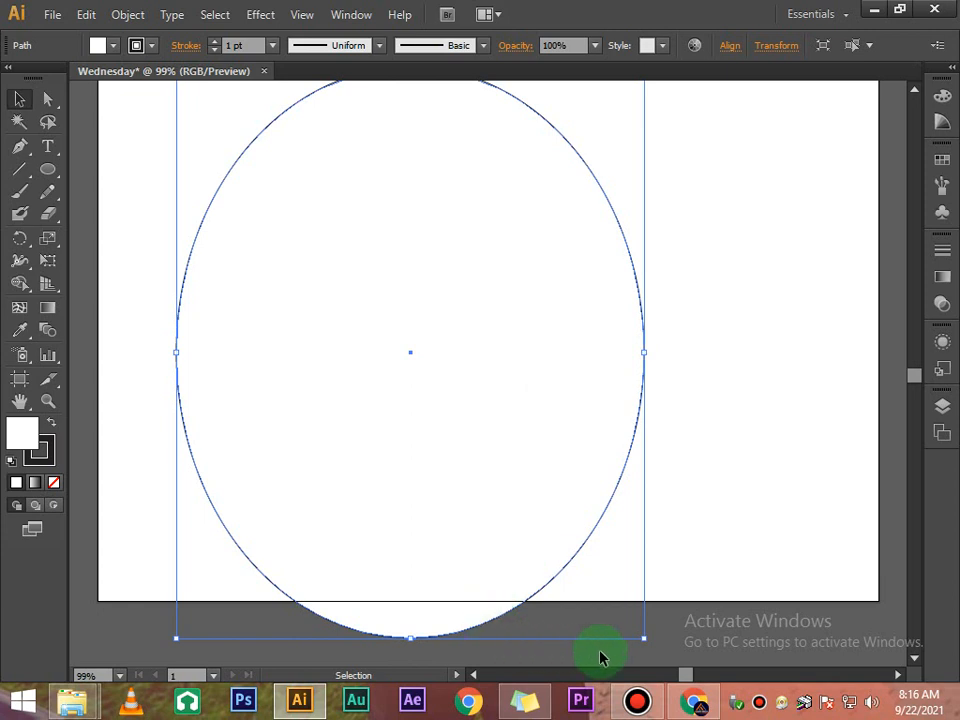
drag(643, 636, 567, 545)
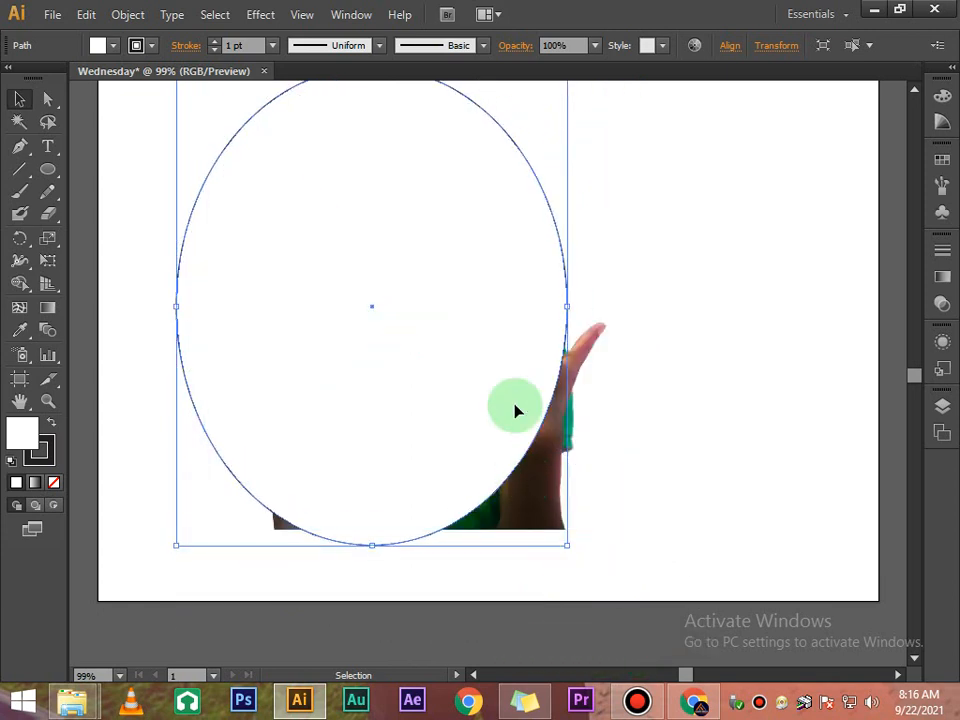
drag(564, 285, 575, 285)
click(693, 288)
- Set the ellipse's fill to None, keeping its 1 pt stroke
click(554, 250)
scroll(593, 268, up, 3)
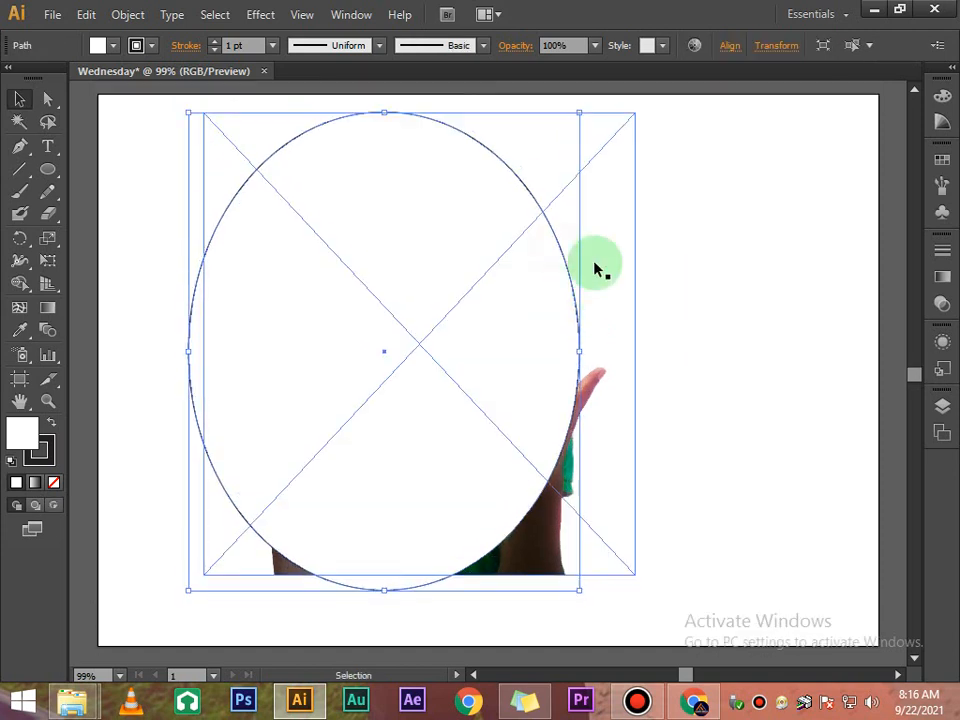
click(130, 52)
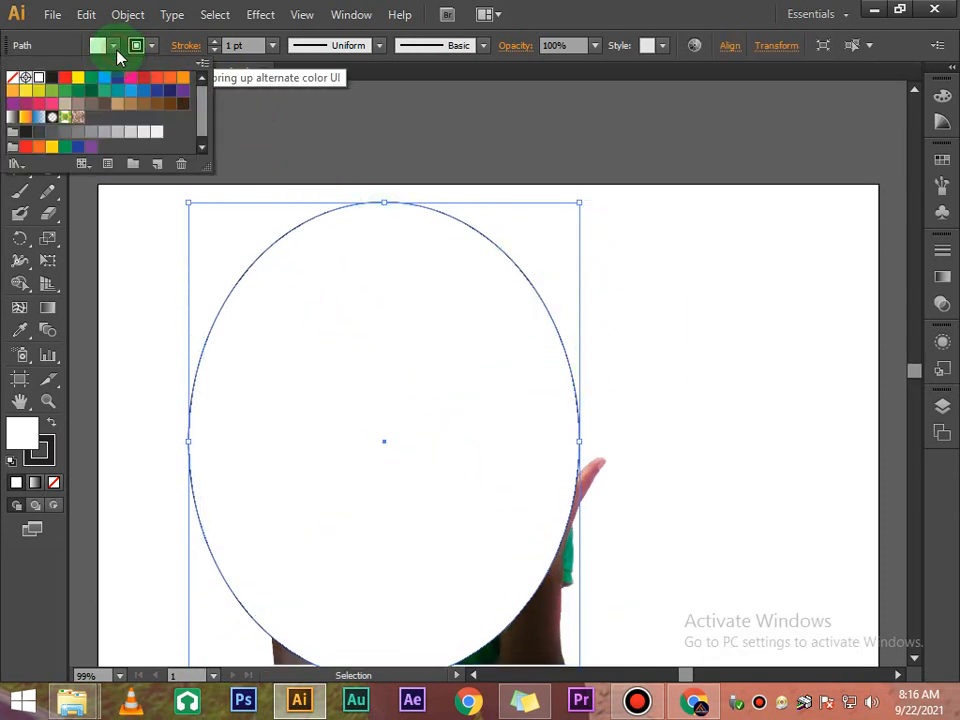
click(12, 77)
click(331, 181)
- Reposition the ellipse around the man's head and torso and shrink it to about 13.9 × 16.7 cm
scroll(365, 208, down, 2)
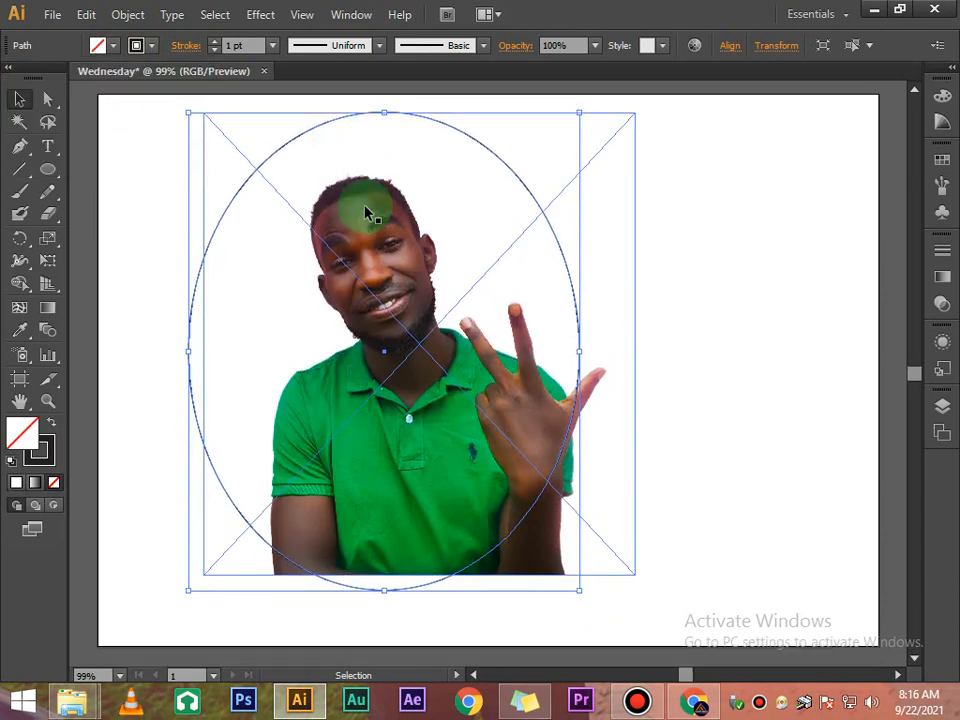
drag(585, 323, 606, 294)
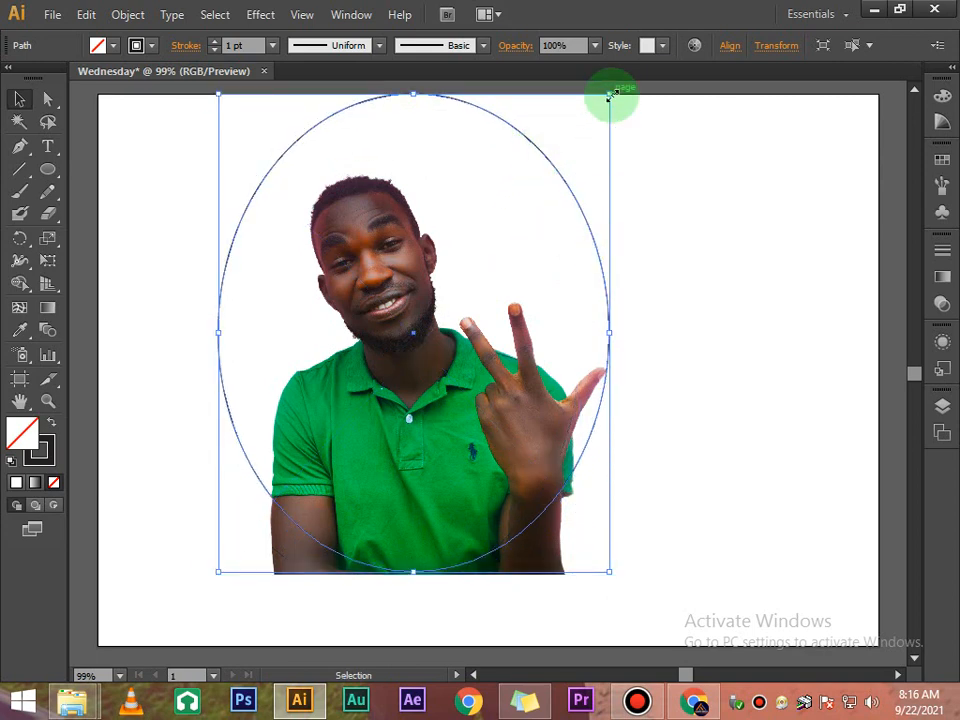
drag(611, 96, 588, 136)
click(662, 240)
- Select the ellipse and the photo together and make a clipping mask from them
scroll(674, 214, up, 3)
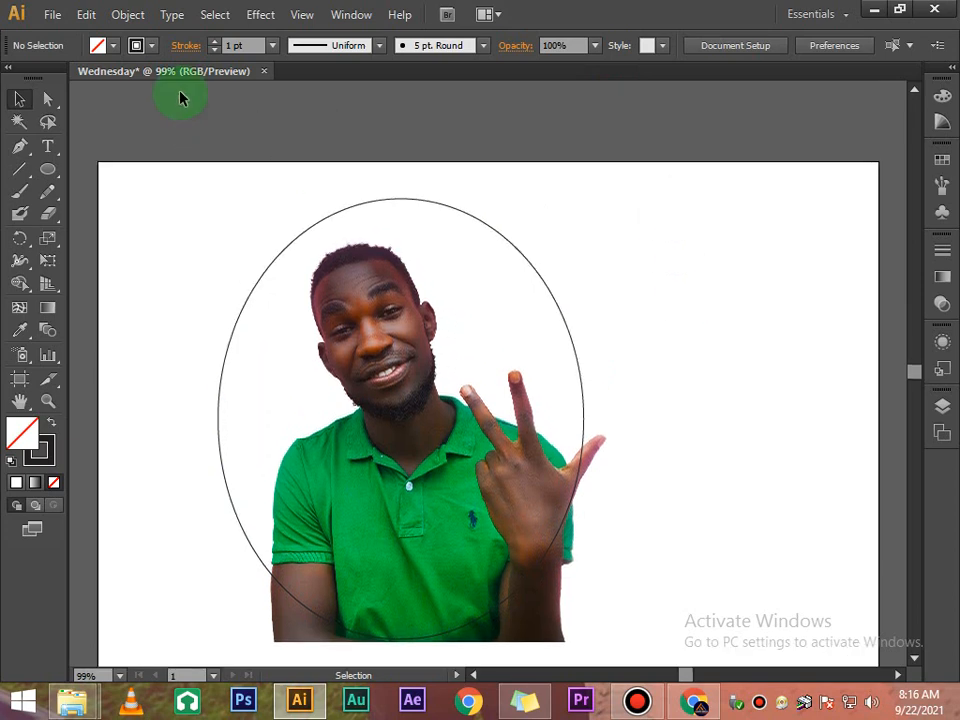
drag(180, 93, 470, 440)
scroll(480, 438, down, 5)
right_click(408, 318)
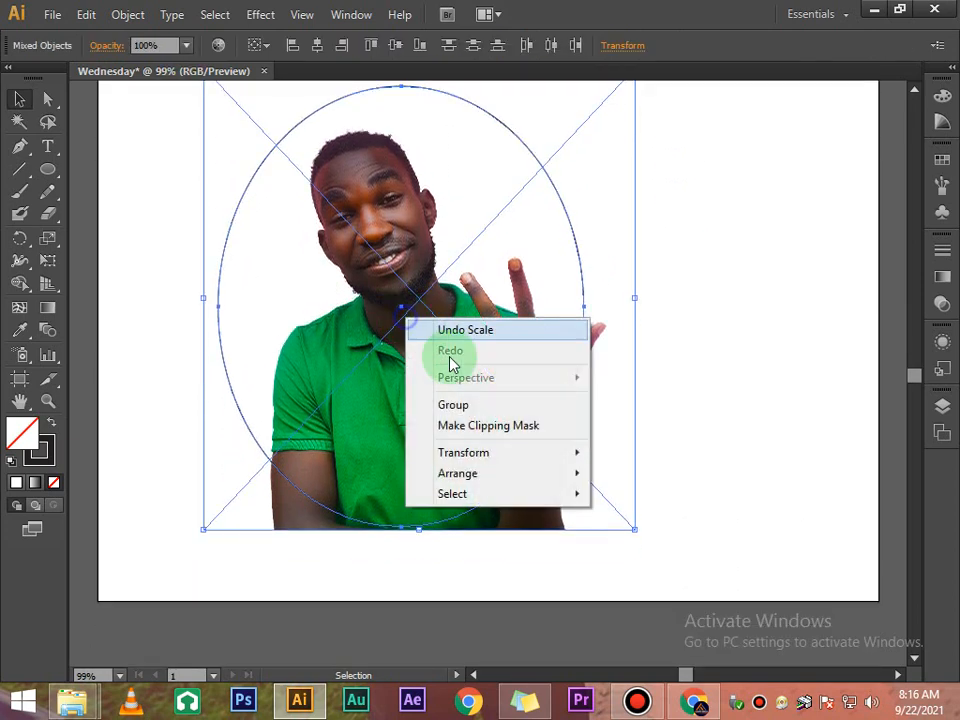
click(517, 427)
click(628, 368)
scroll(628, 368, up, 3)
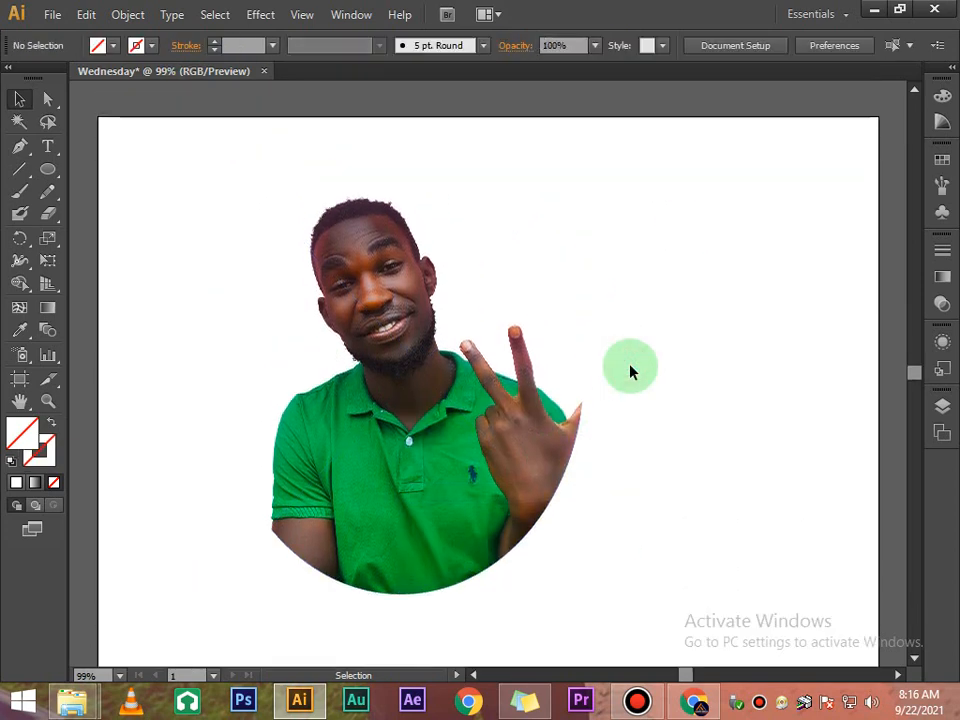
- Move the oval-clipped photo off the artboard to the empty canvas area above it
scroll(493, 422, down, 3)
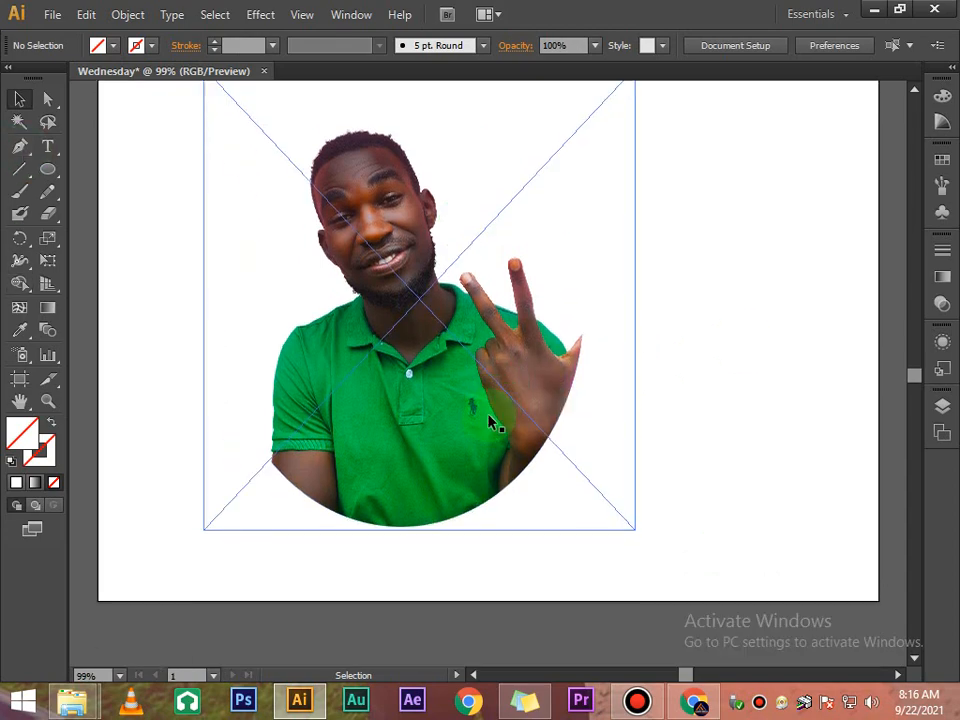
drag(470, 428, 551, 414)
scroll(535, 460, up, 13)
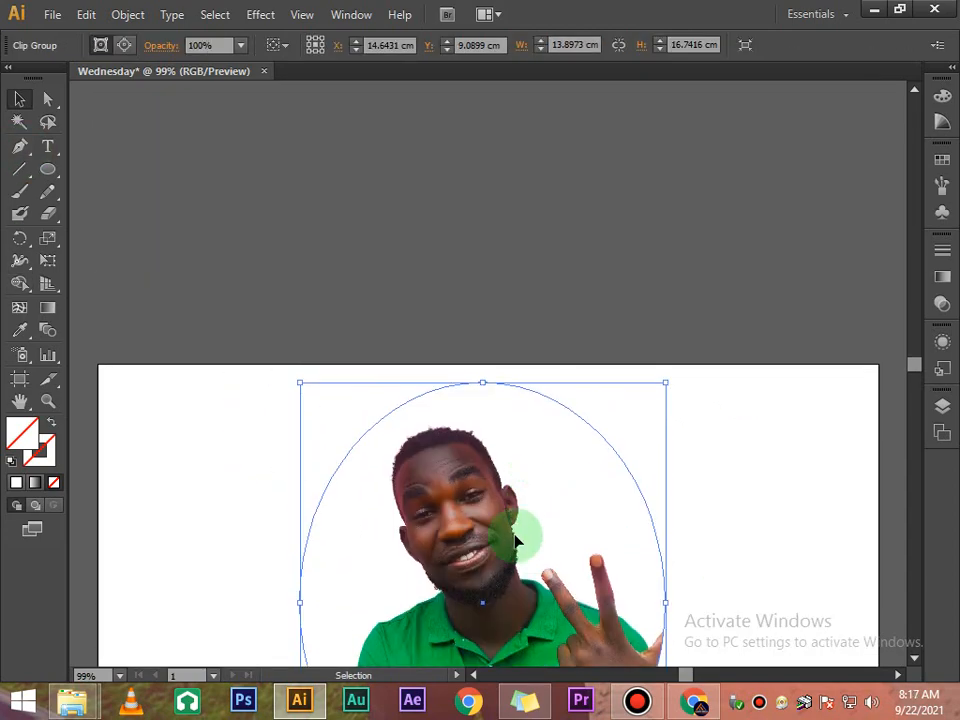
drag(521, 527, 546, 124)
scroll(517, 230, up, 7)
drag(516, 230, 506, 279)
scroll(506, 279, up, 7)
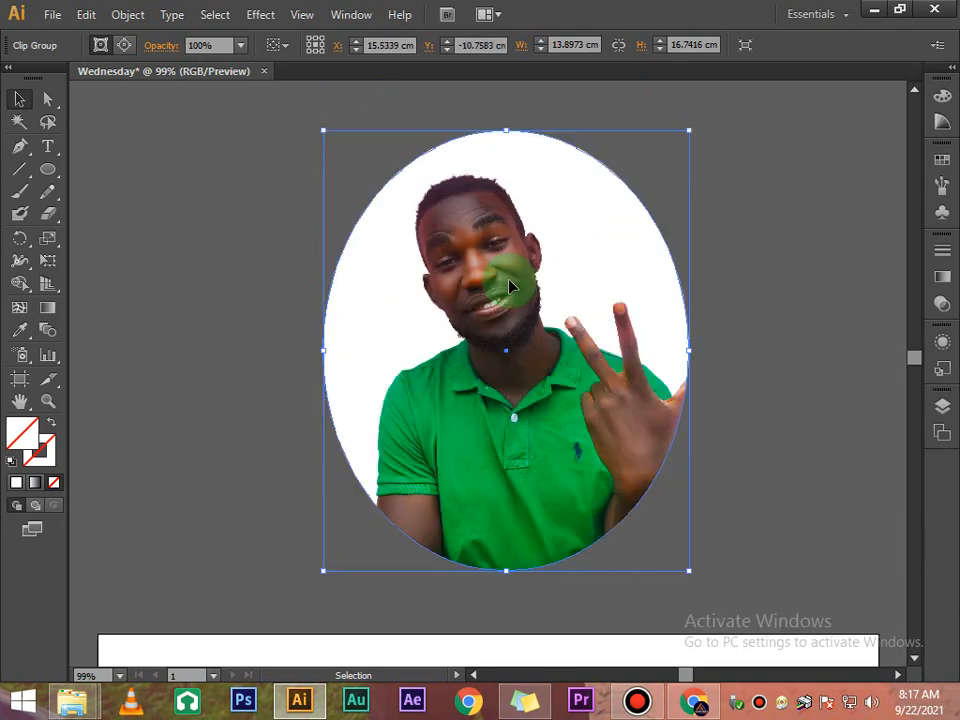
- Delete the oval-clipped portrait photo above the artboard and return to the empty artboard
click(825, 299)
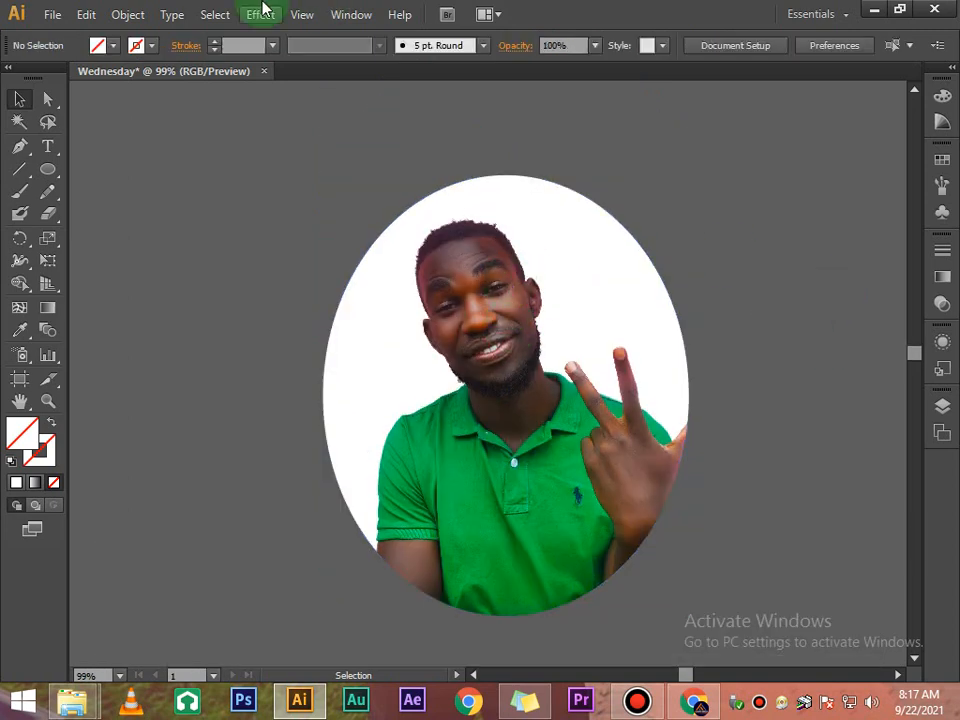
click(384, 283)
scroll(390, 275, down, 5)
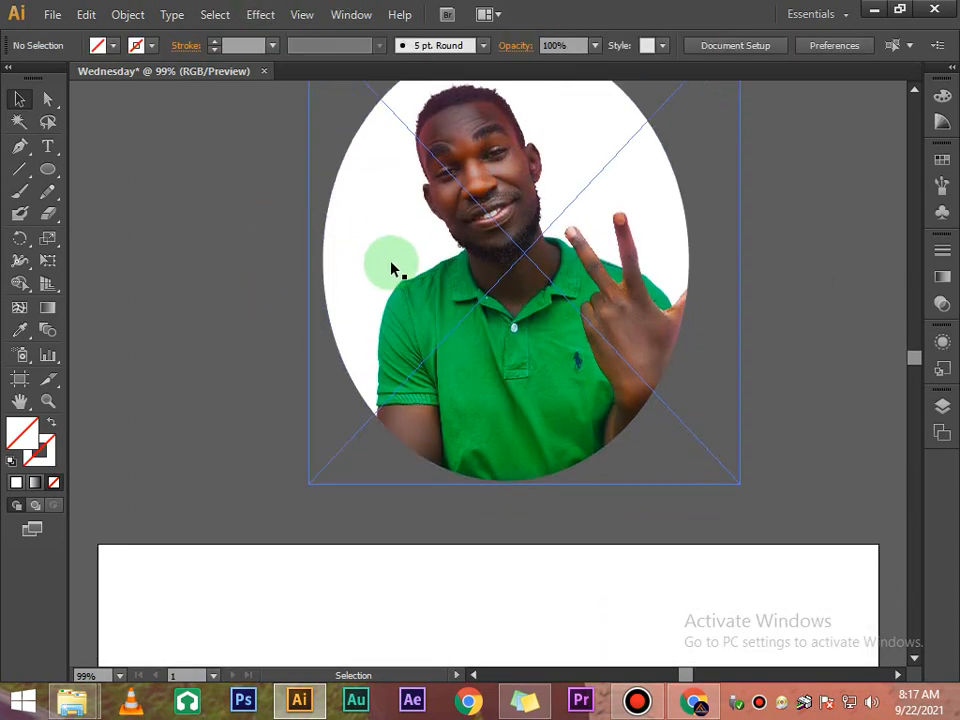
click(229, 439)
click(482, 354)
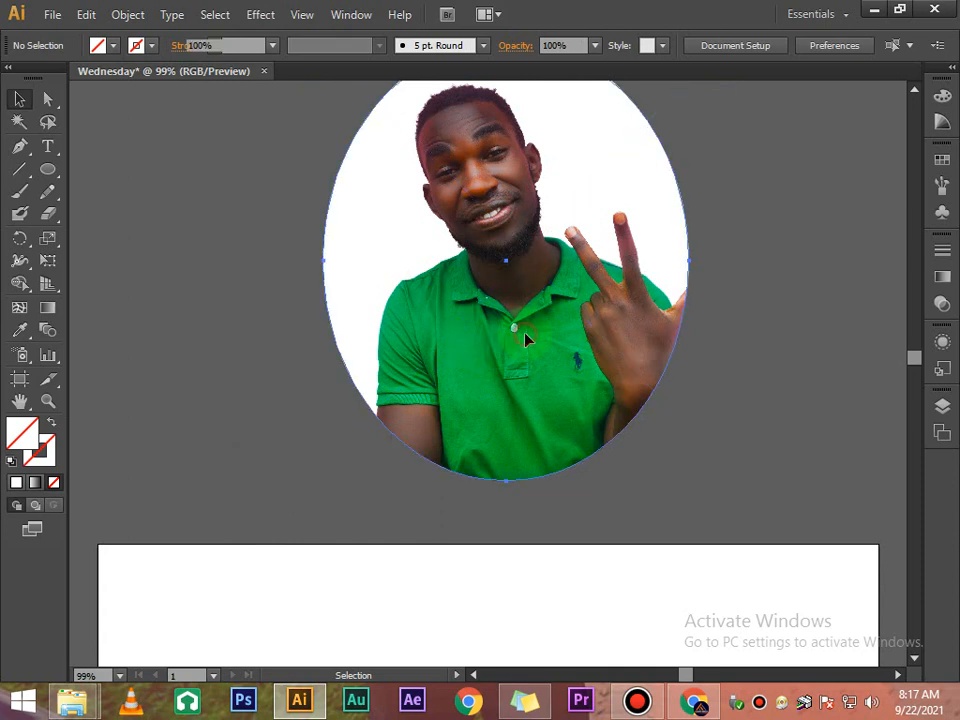
click(525, 336)
key(Delete)
scroll(643, 300, down, 10)
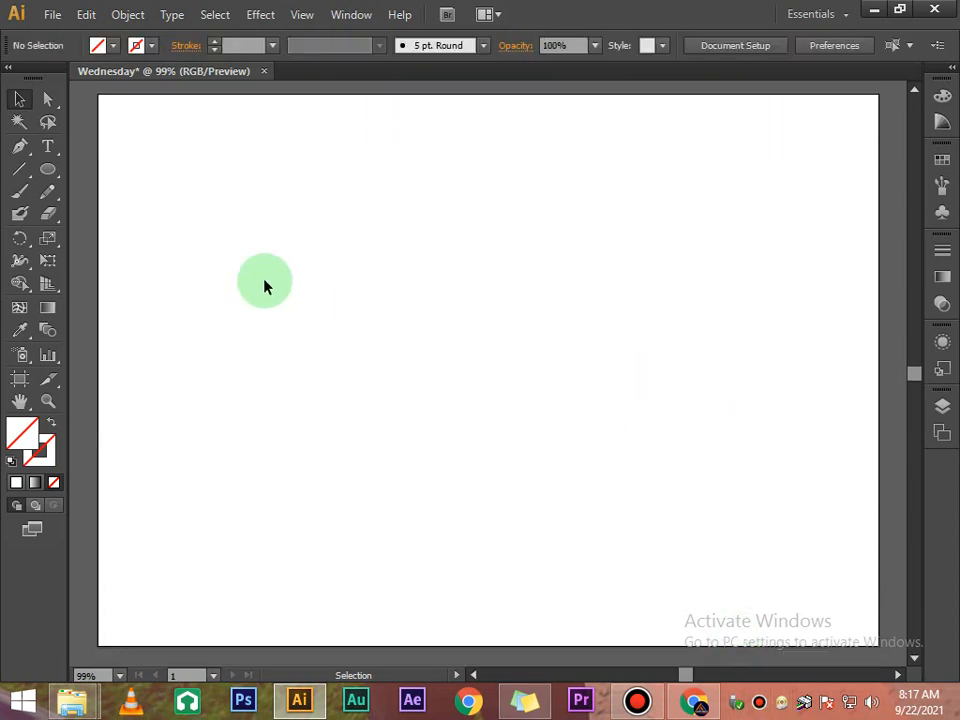
- Try to place the desktop picture whose name starts with IMG-201906 on the artboard
click(876, 10)
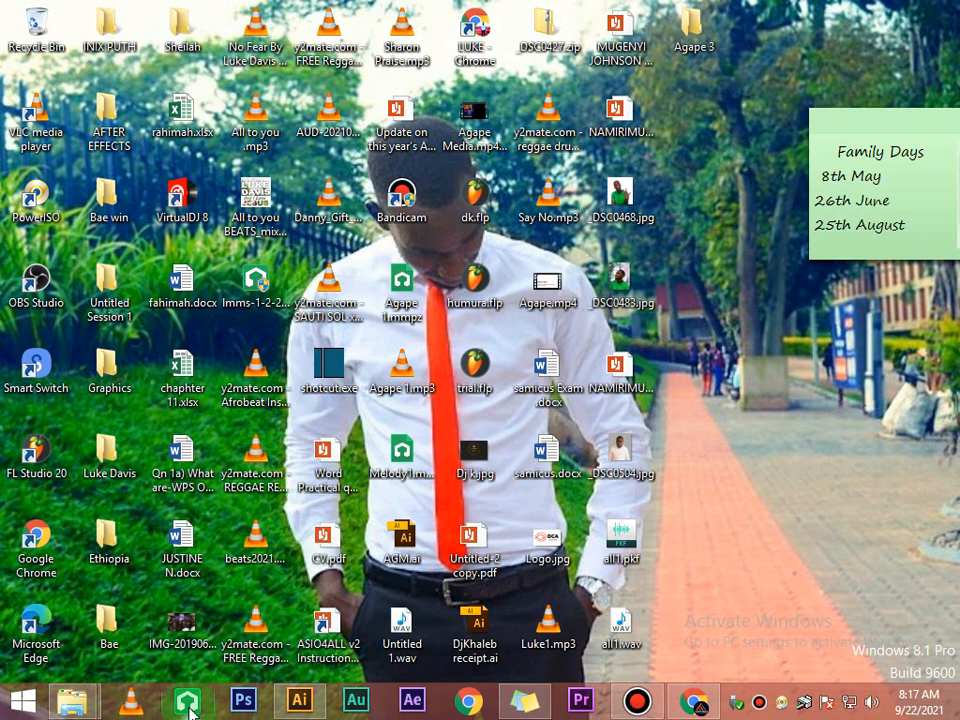
drag(182, 638, 376, 443)
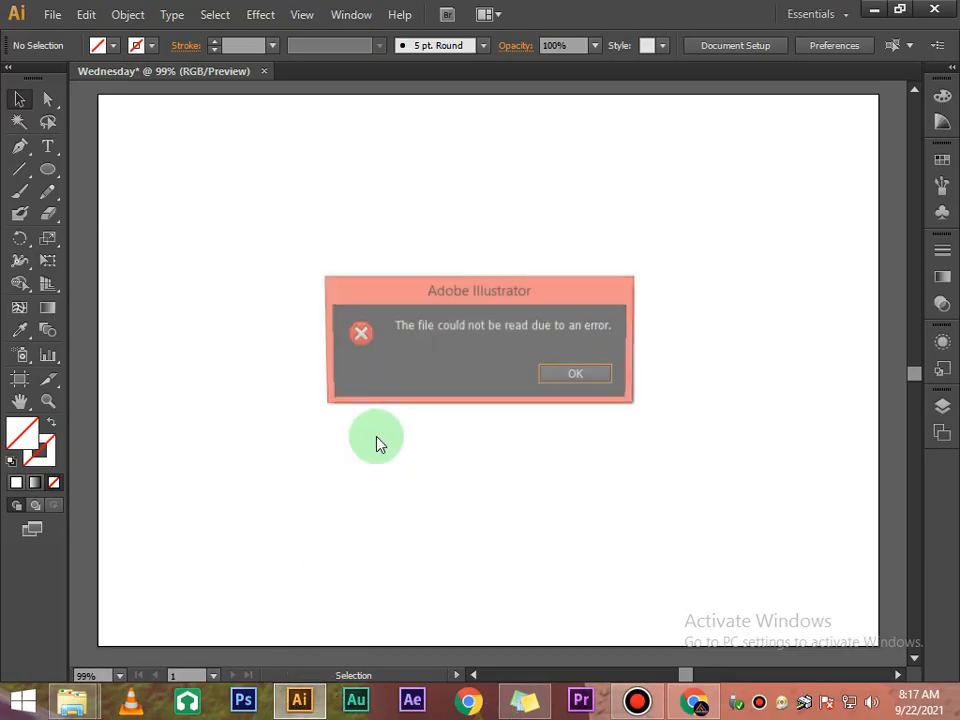
click(564, 375)
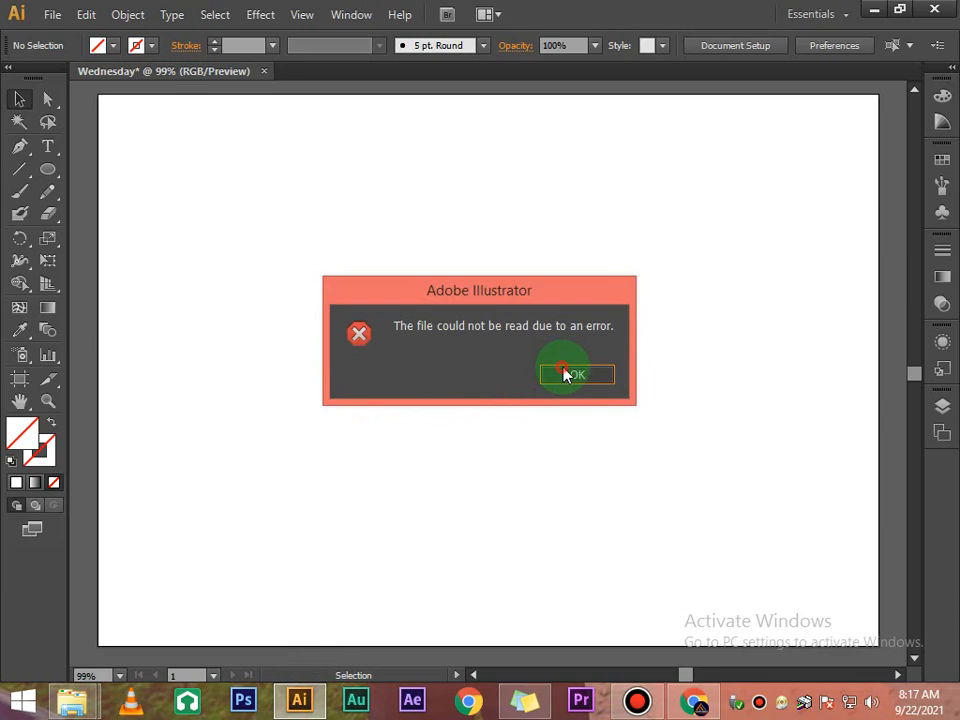
- Place the beach sunset photo of the jumping people from the Downloads folder on the Illustrator artboard
click(874, 9)
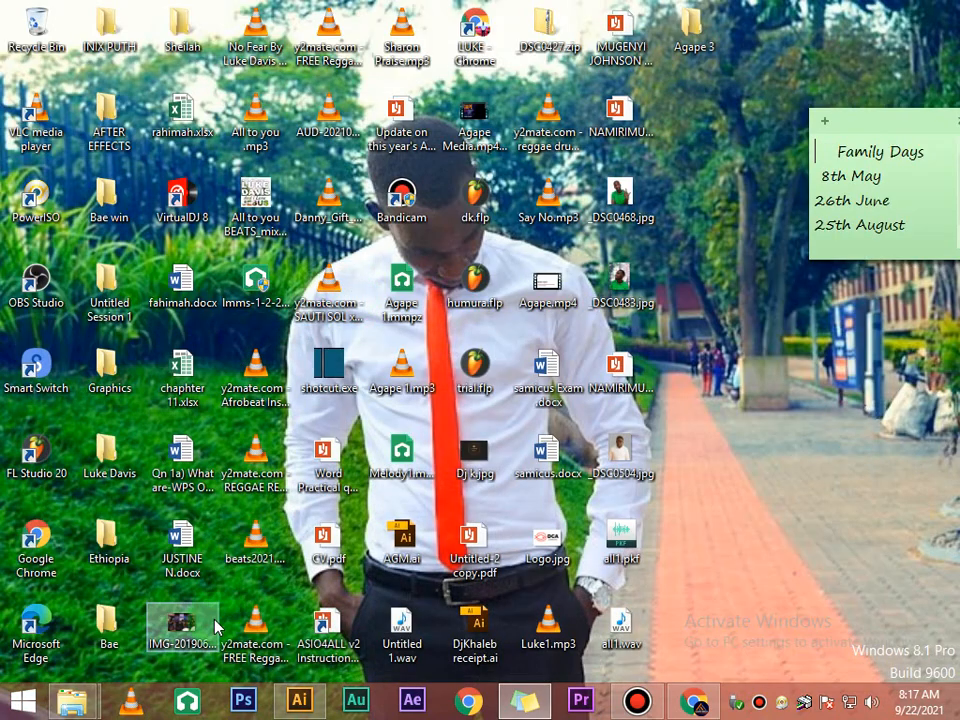
click(473, 455)
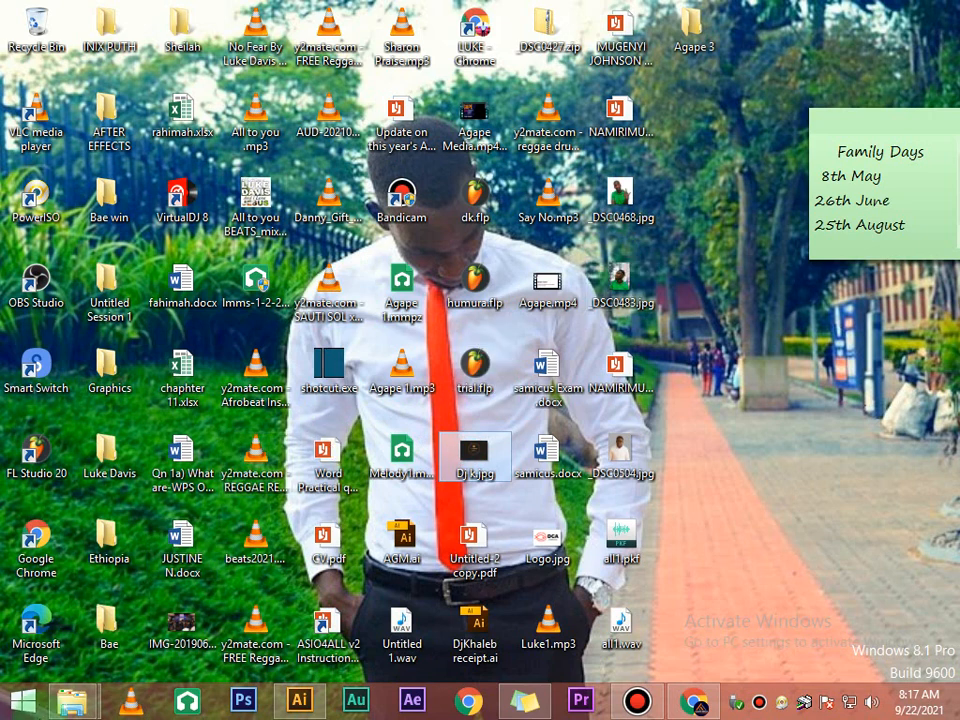
mouse_move(75, 704)
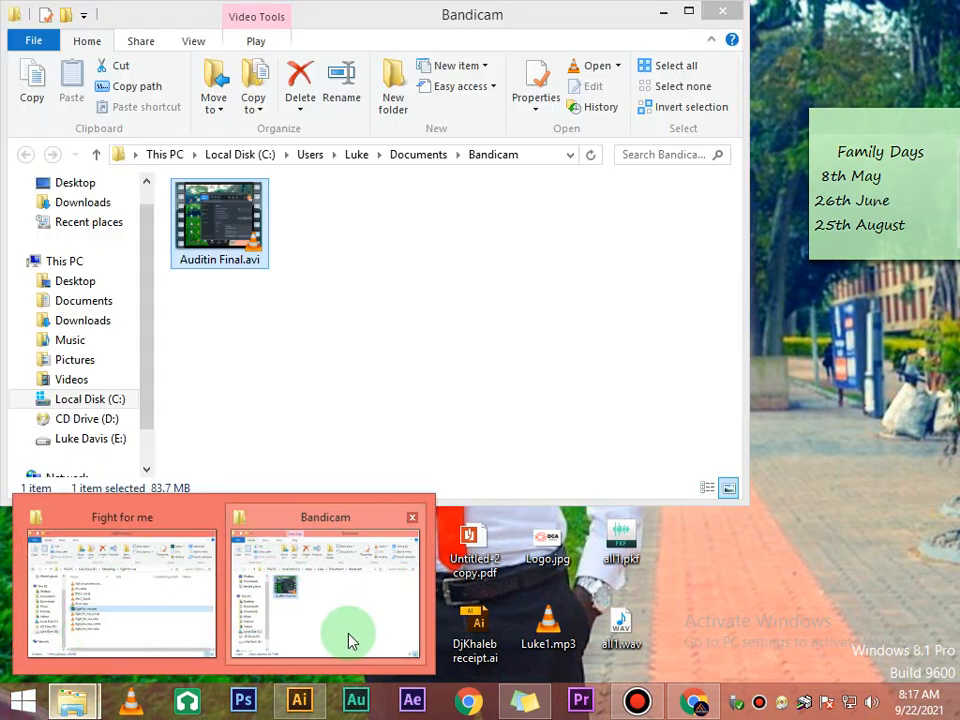
click(349, 634)
click(76, 326)
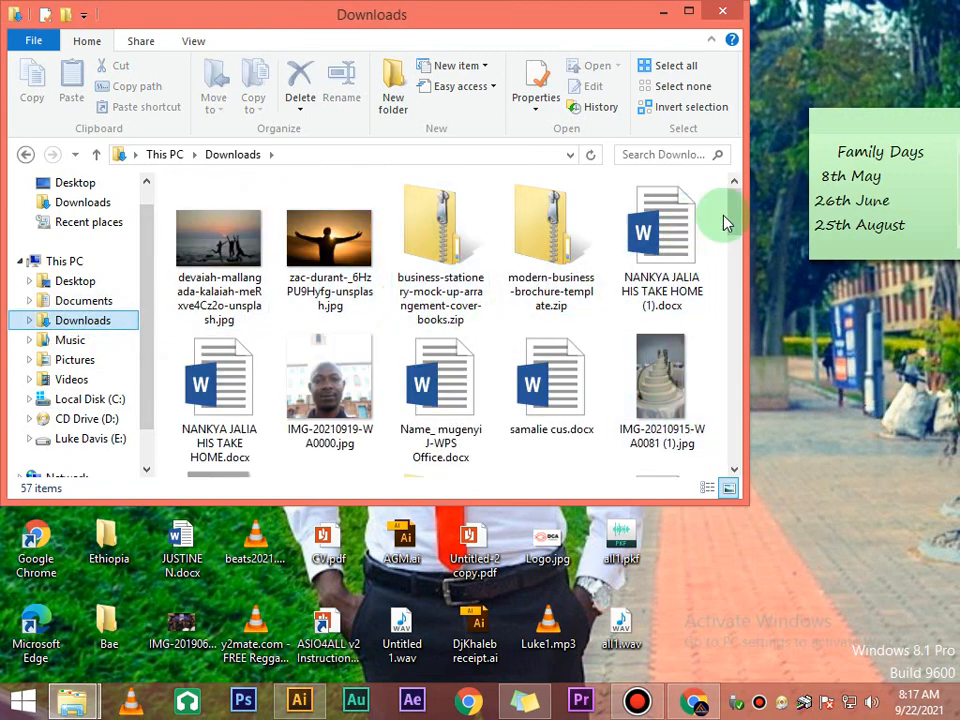
drag(225, 250, 379, 347)
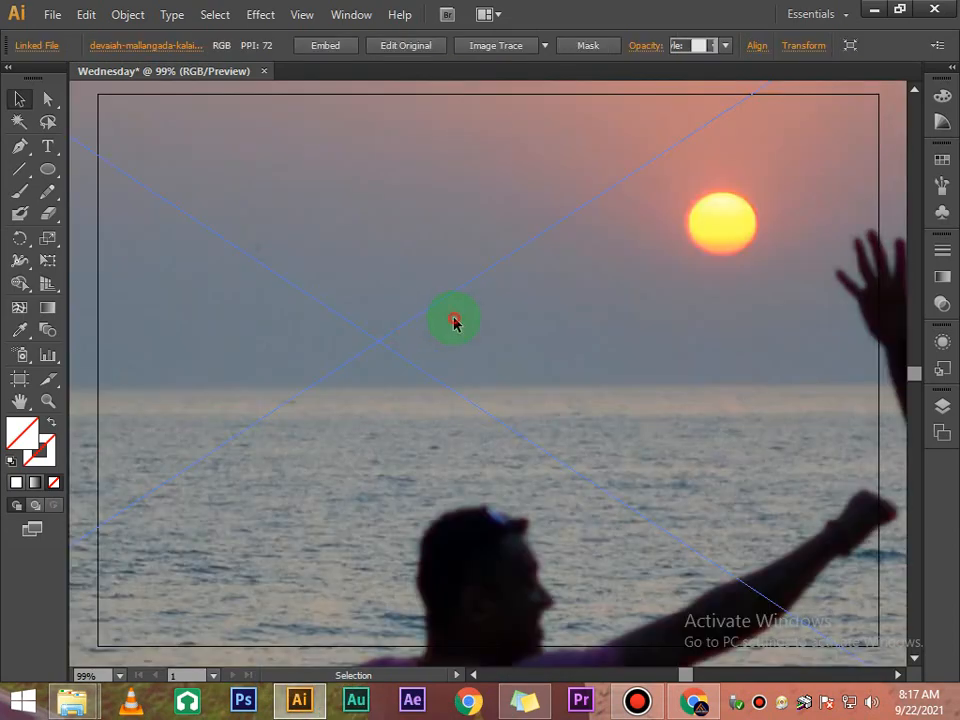
- Scale the placed beach photo down one step with the Scale transform
right_click(453, 321)
mouse_move(508, 406)
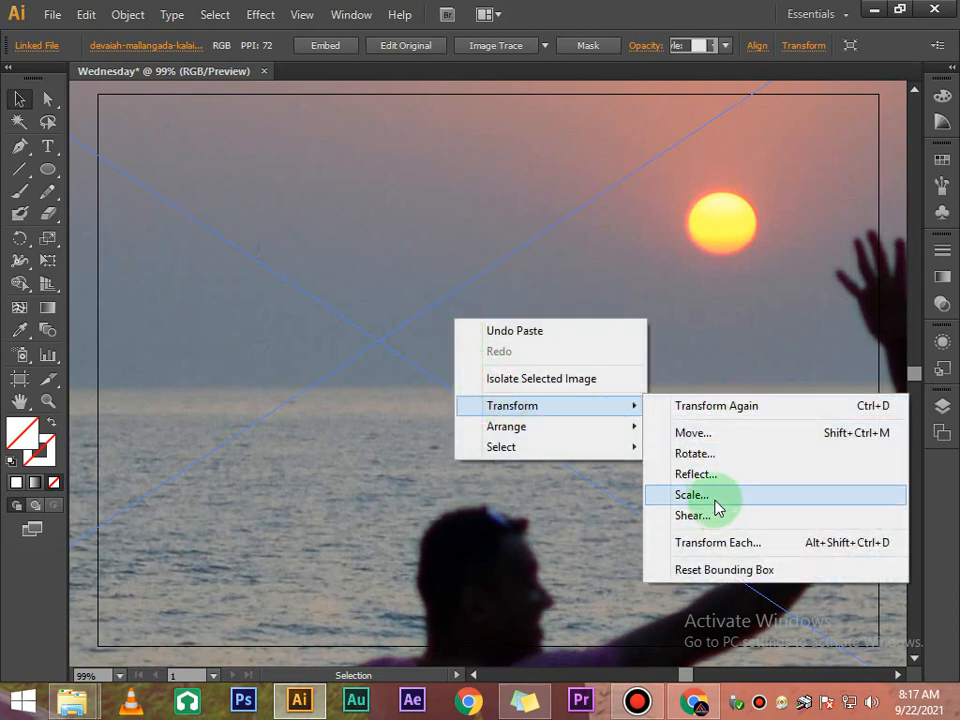
click(714, 497)
click(485, 485)
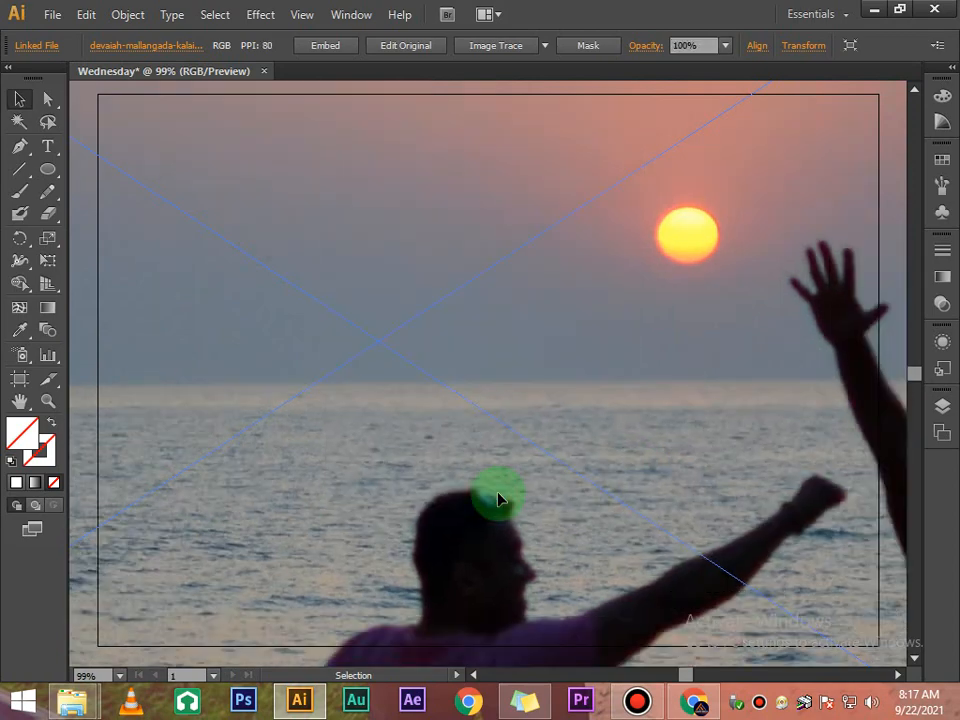
- Repeat the scaling until the beach photo fits well inside the artboard, and move it closer to the artboard's centre
key(ctrl+d)
key(ctrl+d)
key(ctrl+d)
key(ctrl+d)
key(ctrl+d)
key(ctrl+d)
key(ctrl+d)
key(ctrl+d)
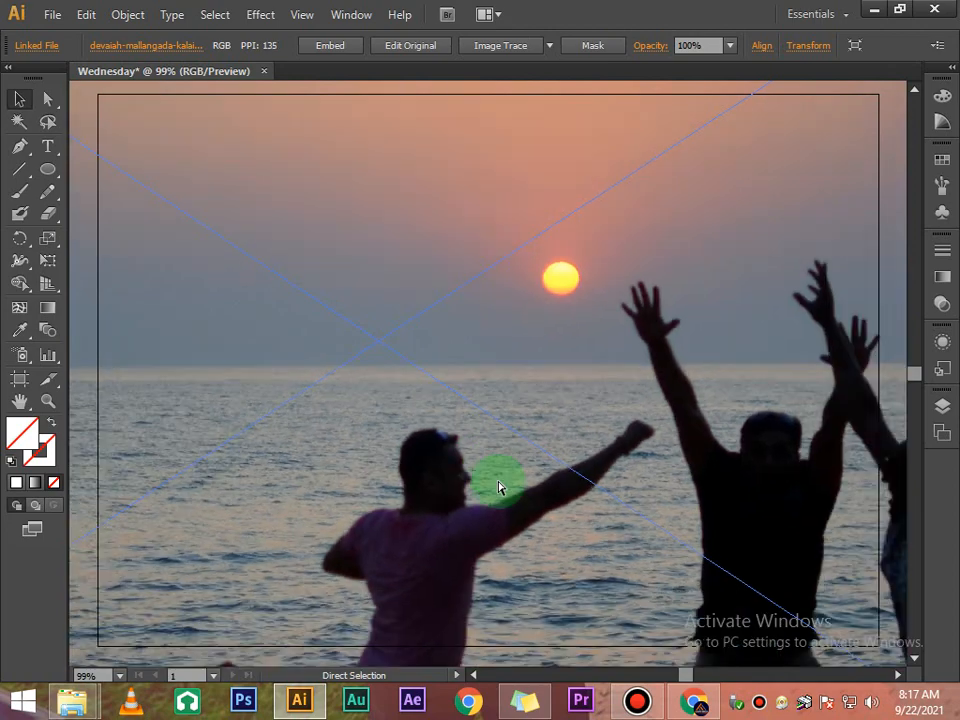
key(ctrl+d)
key(ctrl+d)
key(ctrl+d)
key(ctrl+d)
key(ctrl+d)
key(ctrl+d)
key(ctrl+d)
key(ctrl+d)
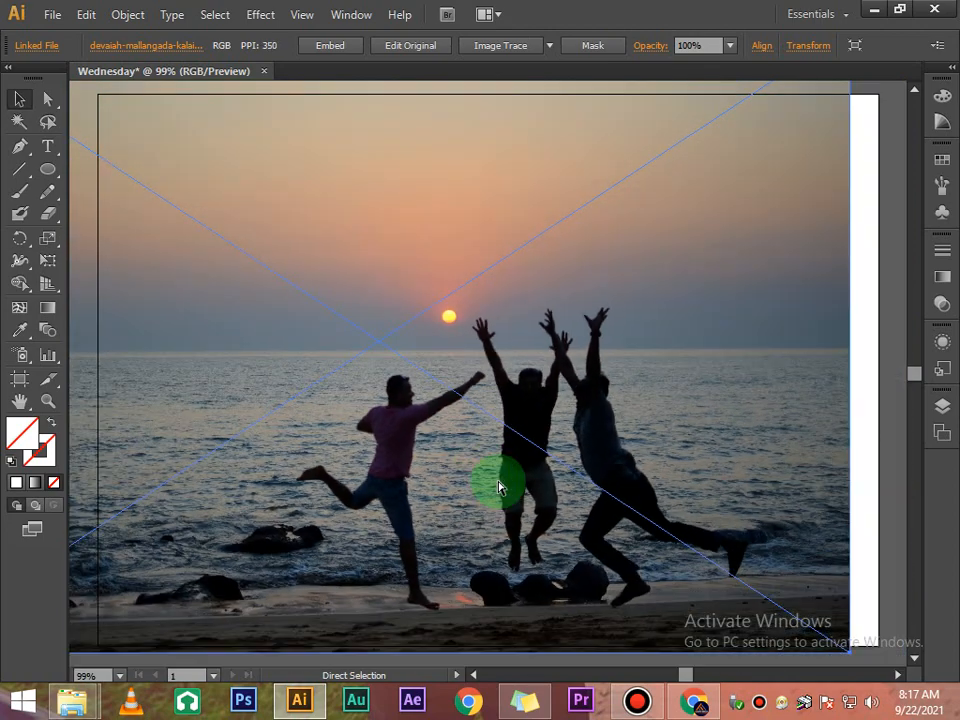
key(ctrl+d)
key(ctrl+d)
key(ctrl+d)
key(ctrl+d)
drag(396, 439, 462, 445)
click(709, 375)
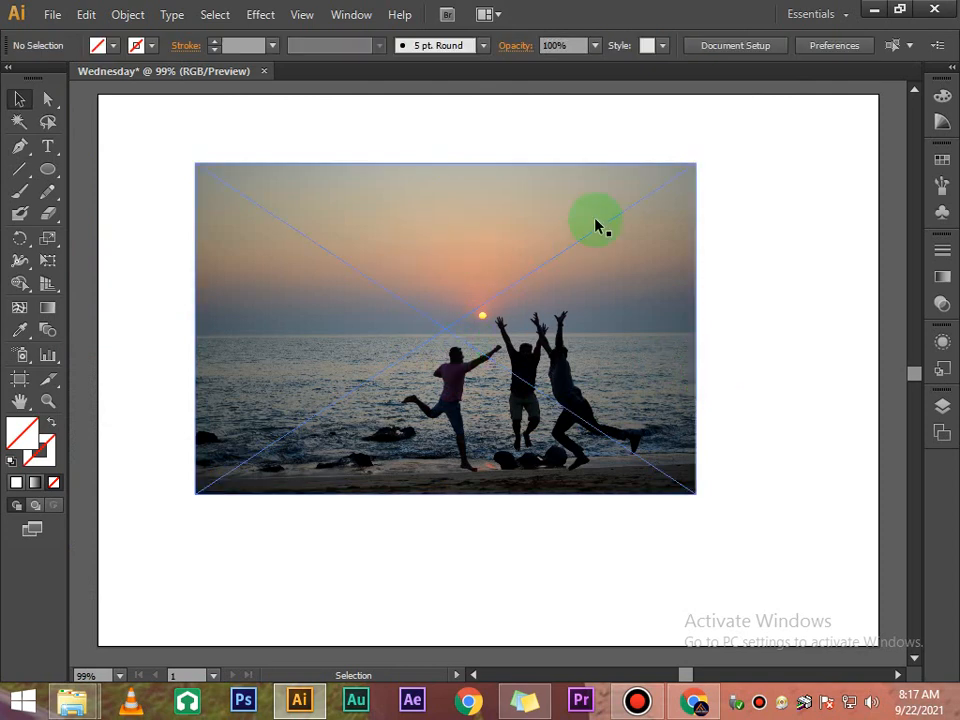
- Add the text WEDNESDAY on the artboard below the beach photo
click(47, 146)
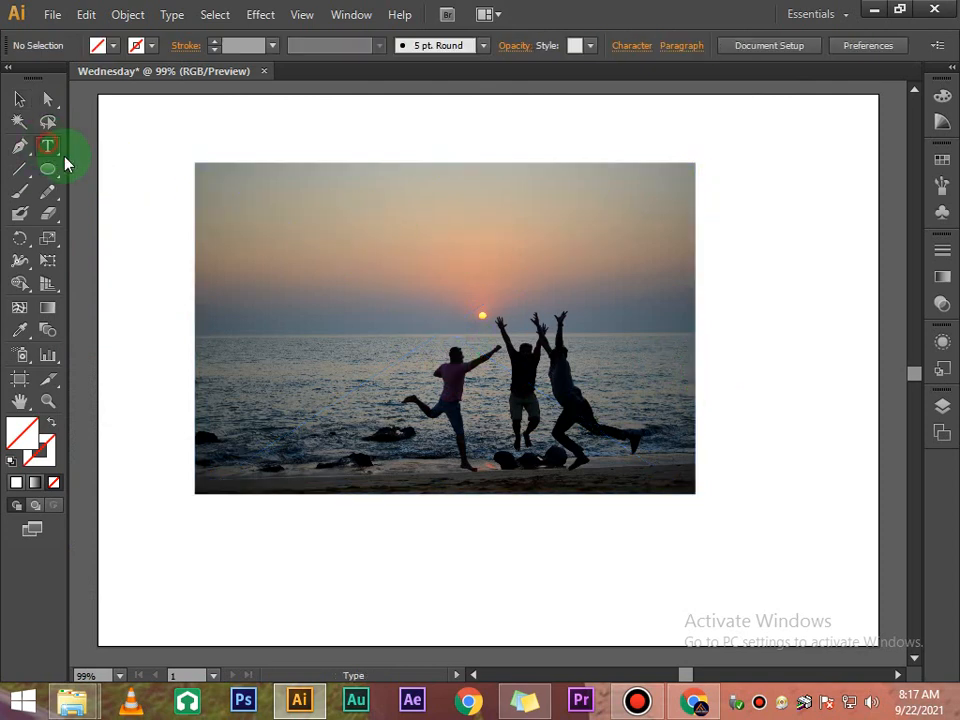
scroll(214, 171, down, 5)
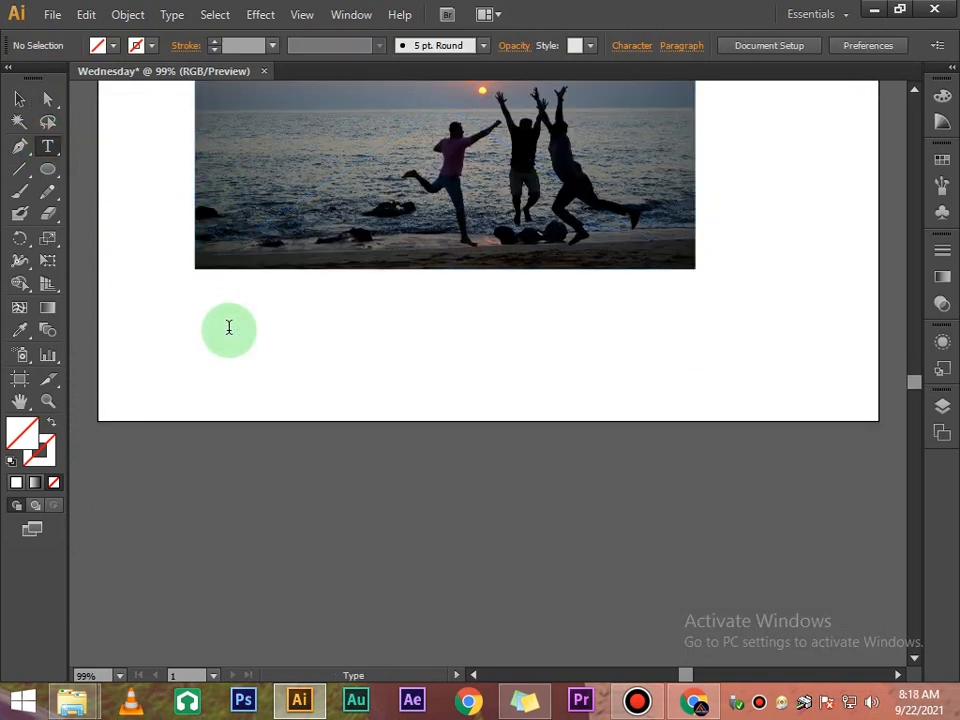
click(229, 327)
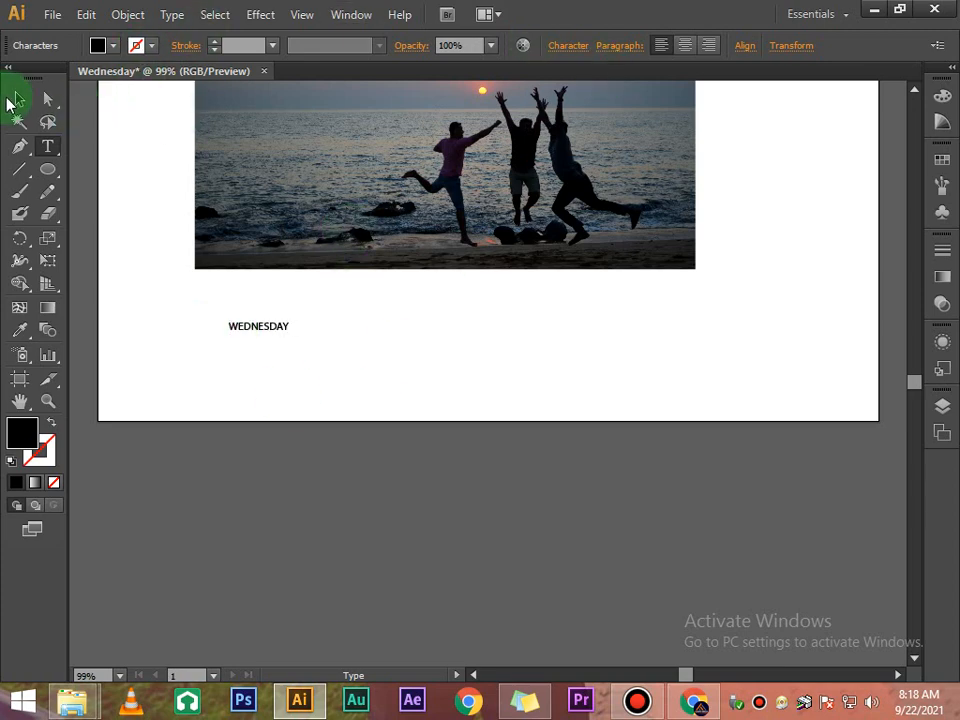
click(14, 100)
- Set the font of the WEDNESDAY text to Brush King
shift+click(350, 163)
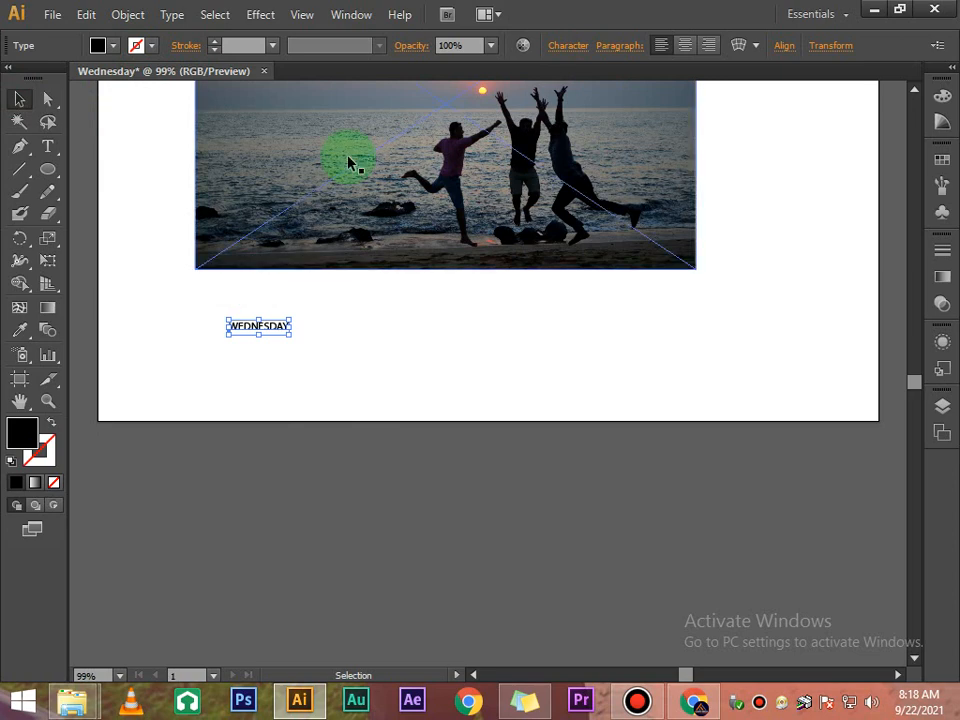
click(567, 47)
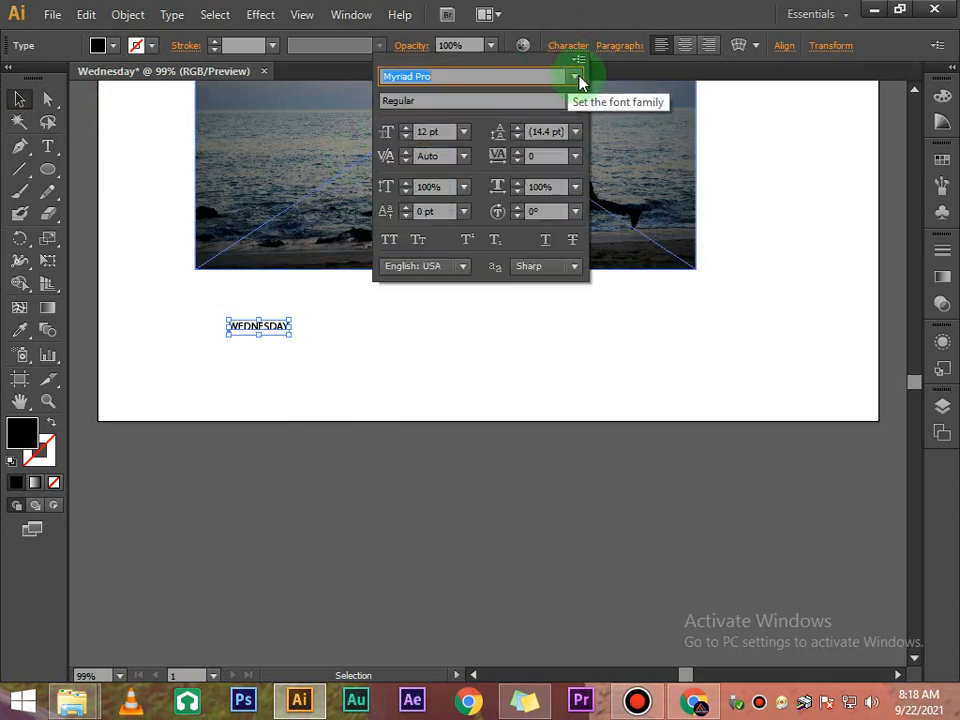
click(577, 78)
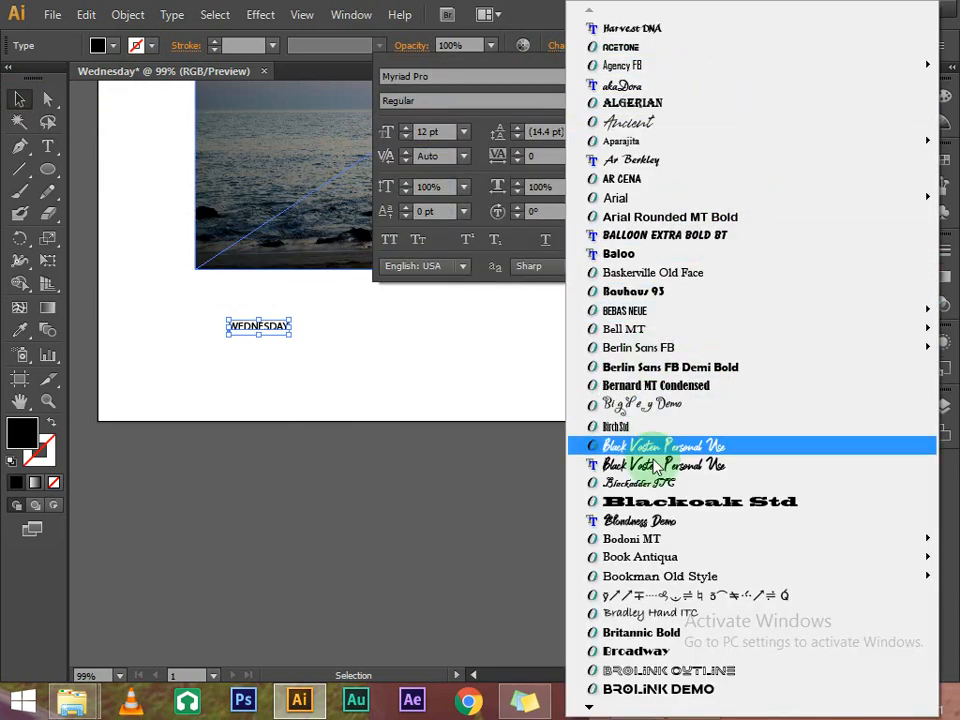
click(591, 708)
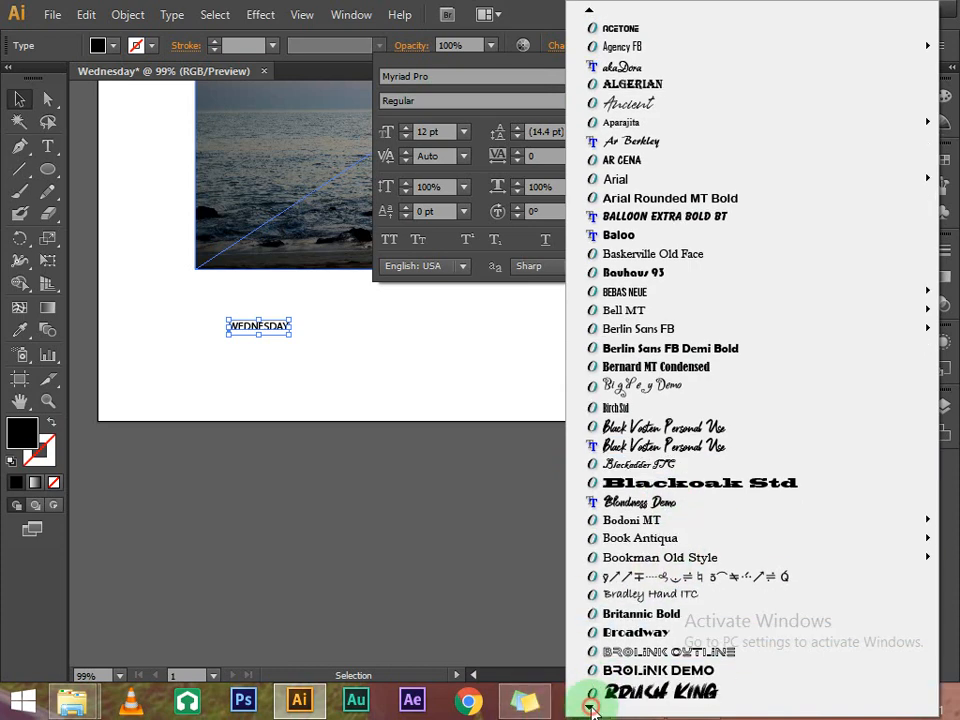
click(591, 708)
click(591, 708)
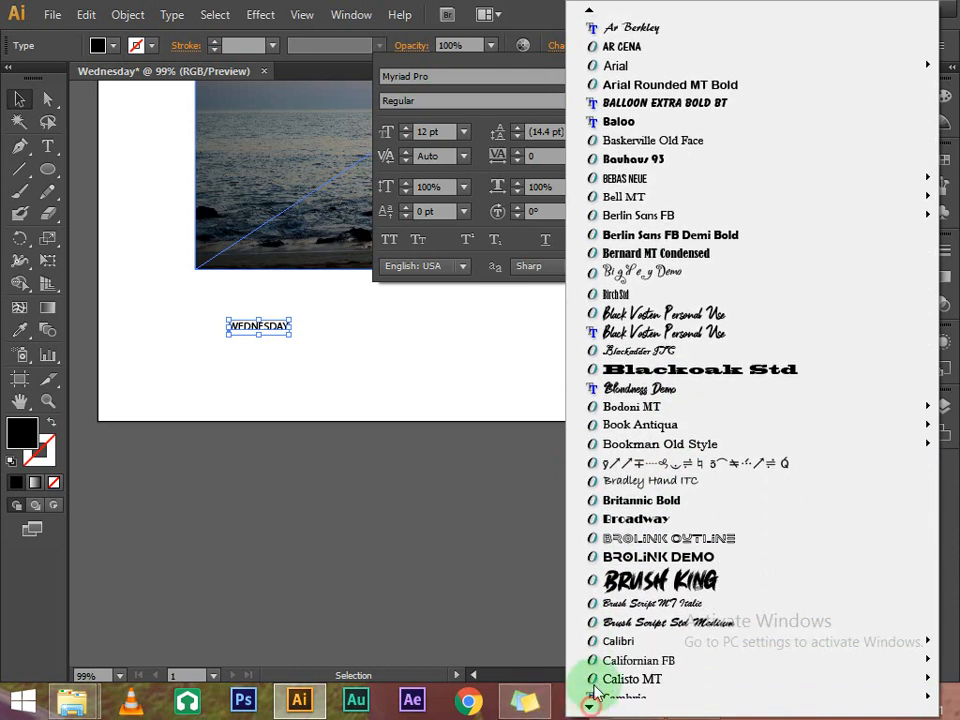
click(678, 566)
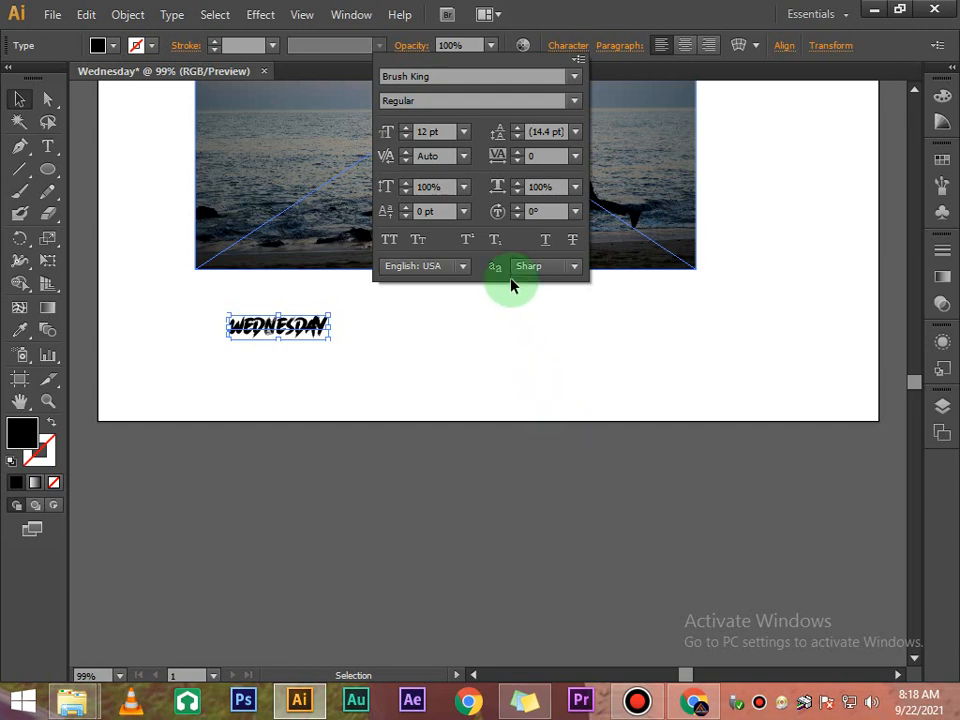
- Enlarge the WEDNESDAY text to nearly the photo's width and move it over the middle of the beach photo
drag(407, 129, 407, 131)
click(775, 340)
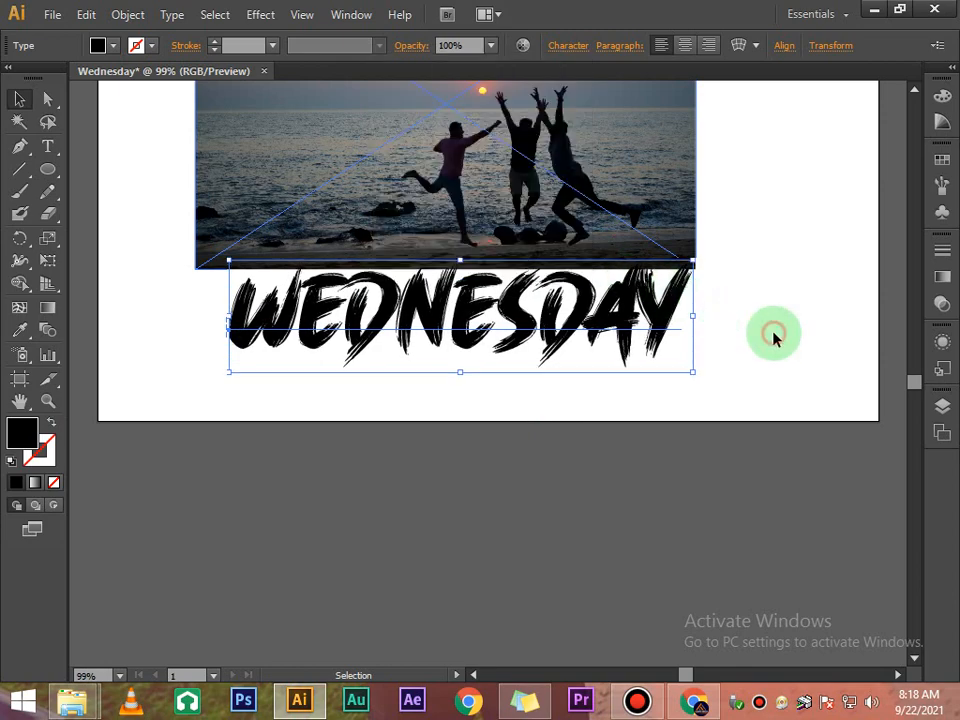
scroll(760, 343, up, 5)
drag(541, 510, 533, 328)
click(729, 386)
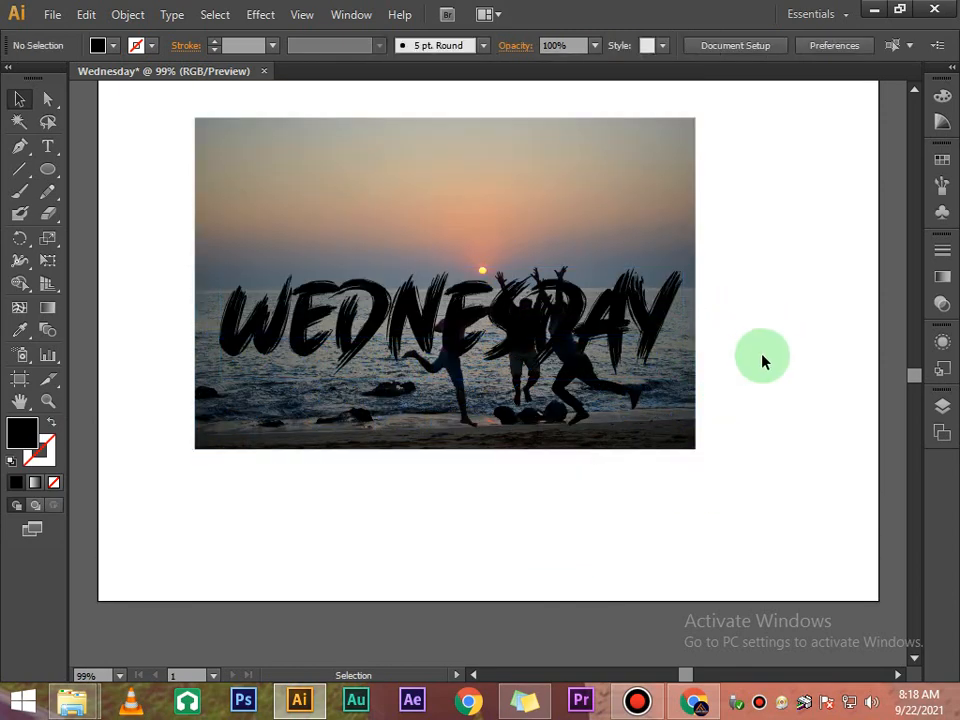
- Select the WEDNESDAY text and the beach photo together and make a clipping mask from them
drag(763, 360, 462, 318)
right_click(490, 340)
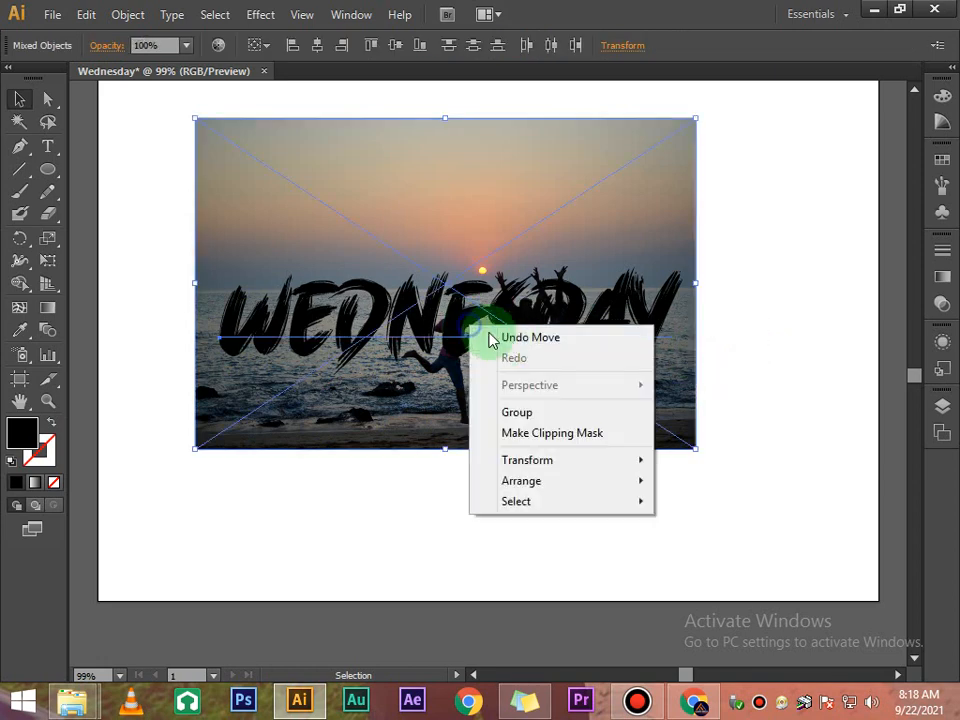
click(552, 435)
click(726, 321)
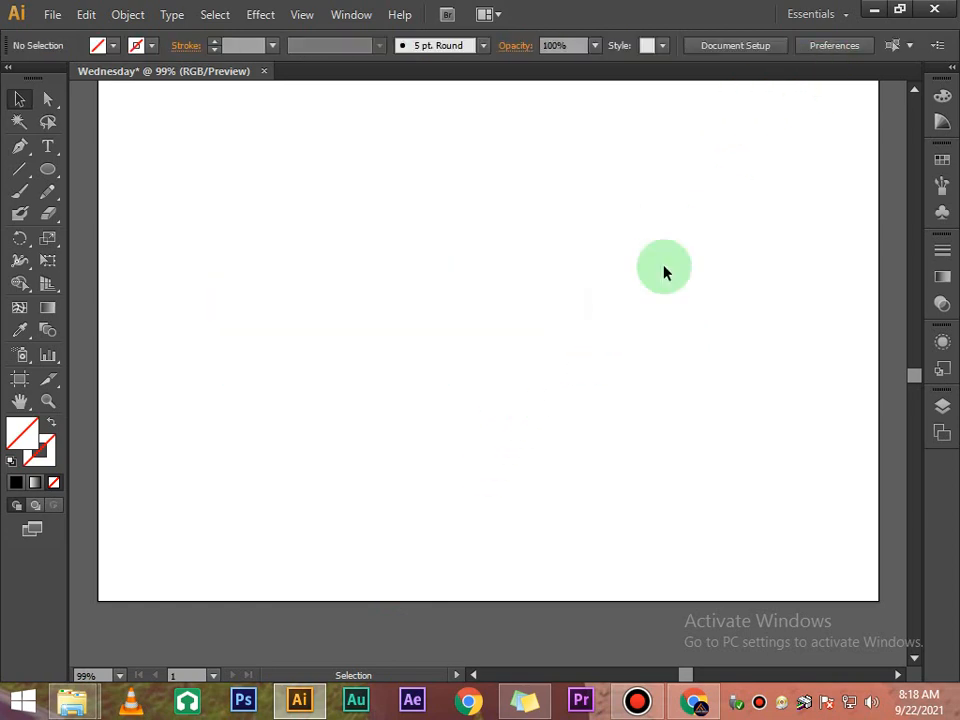
- Place the Downloads folder's photo of a man with outstretched arms at sunset on the artboard
mouse_move(95, 712)
click(261, 622)
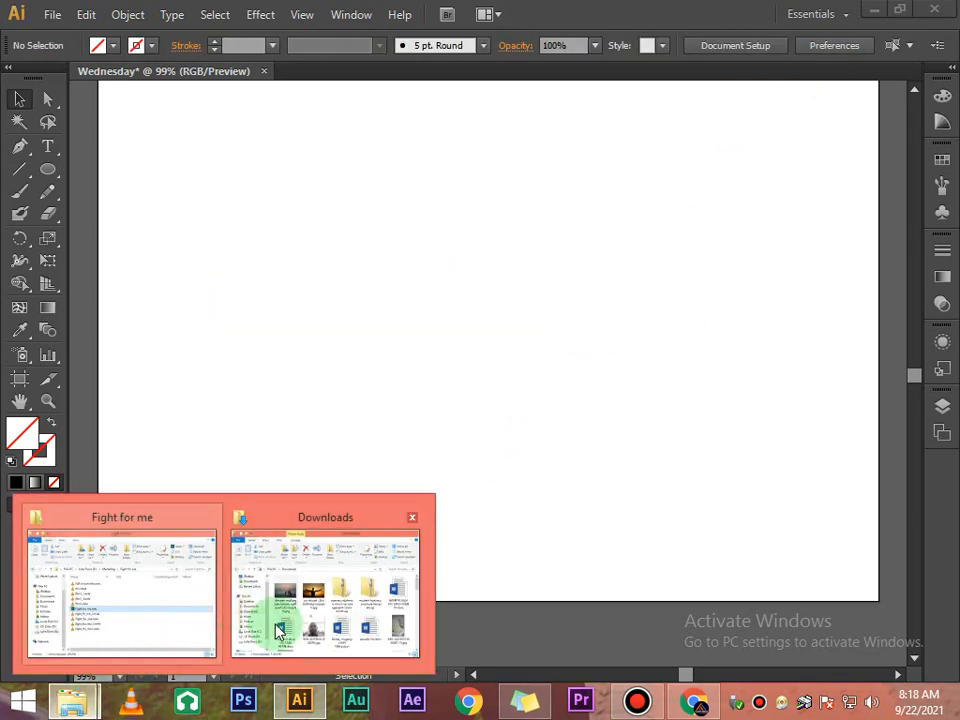
click(531, 405)
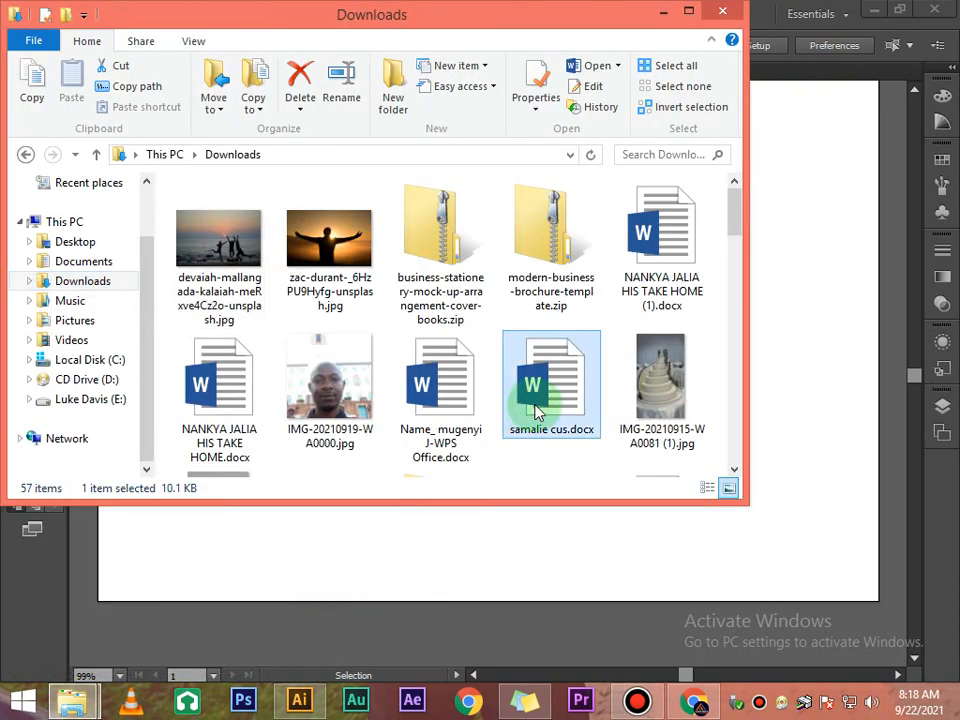
scroll(596, 380, down, 5)
scroll(594, 380, down, 4)
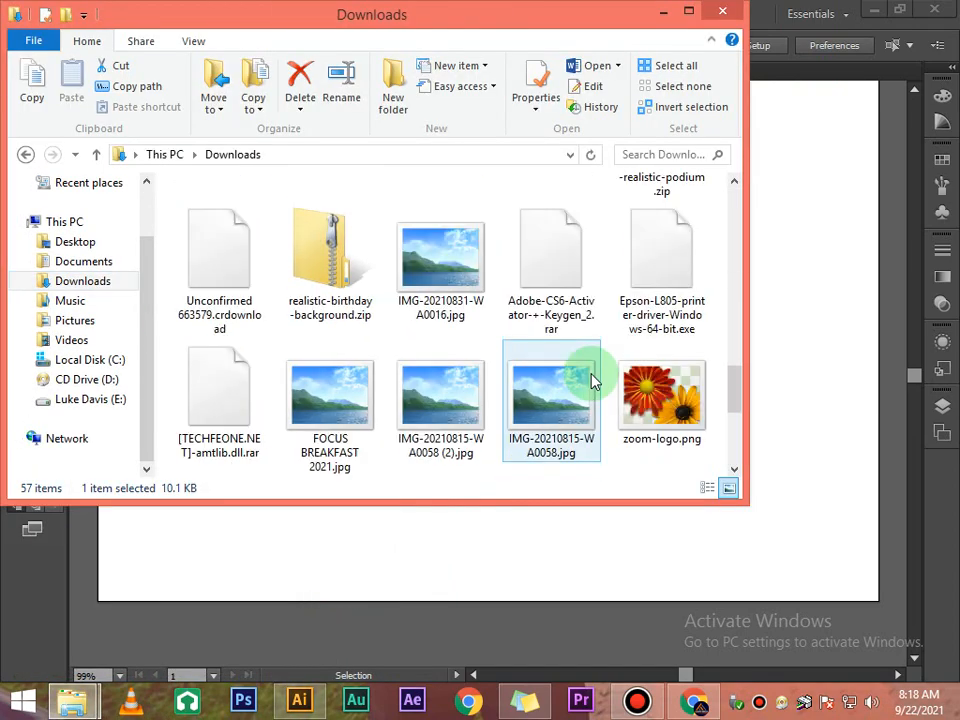
scroll(594, 380, down, 3)
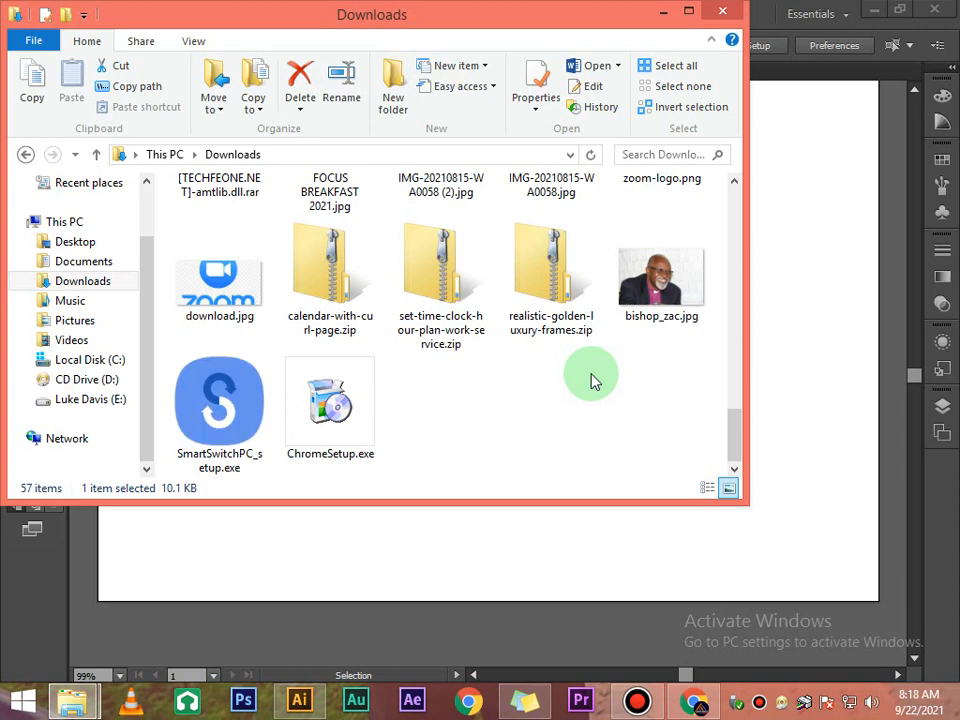
scroll(594, 380, up, 3)
scroll(594, 380, up, 2)
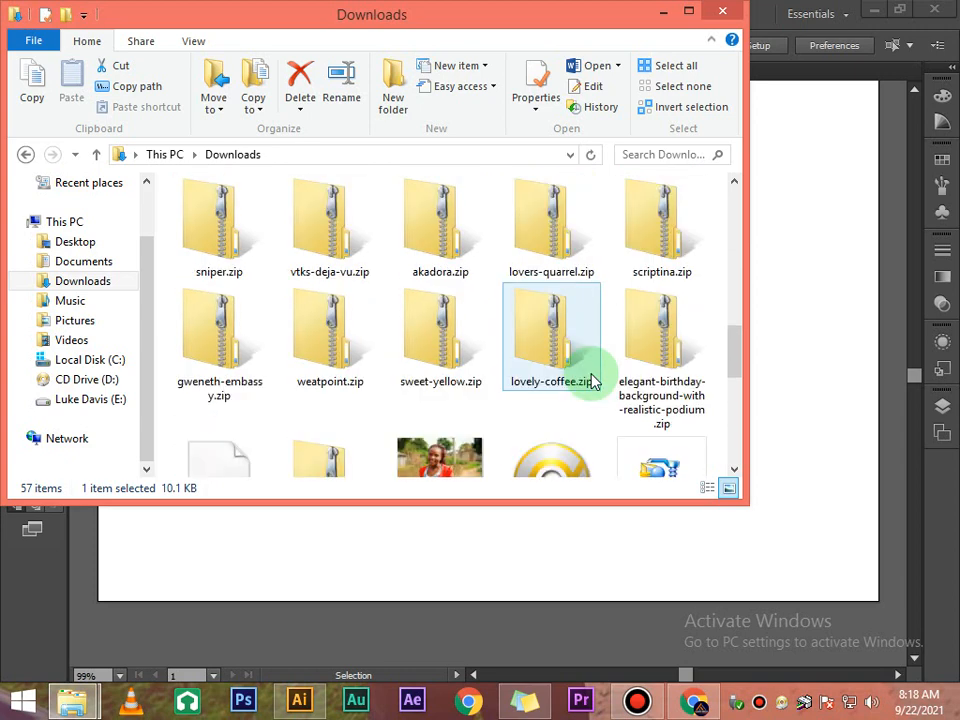
scroll(594, 380, up, 3)
scroll(594, 380, up, 3)
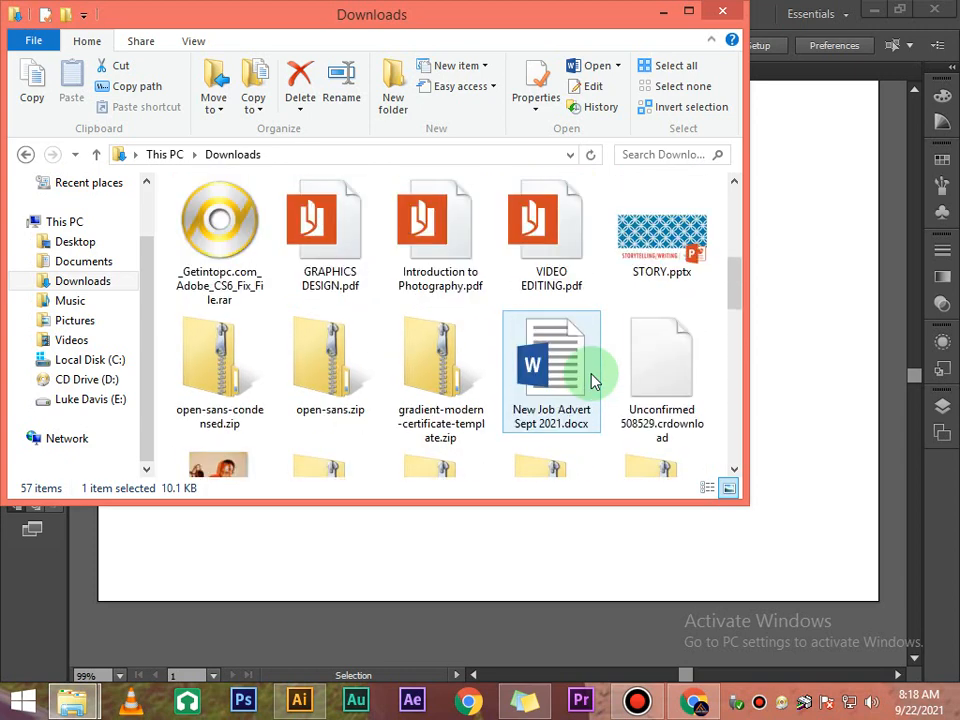
scroll(594, 378, up, 2)
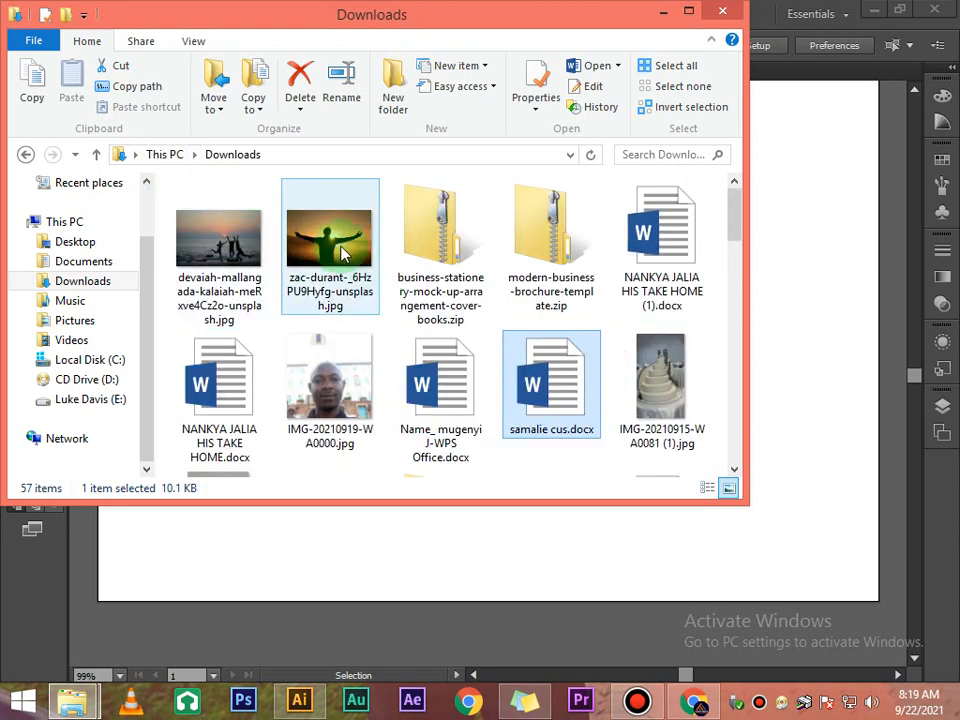
drag(330, 232, 347, 350)
- Scale the sunset photo down repeatedly in equal steps until it fits inside the artboard, and centre it there
right_click(434, 368)
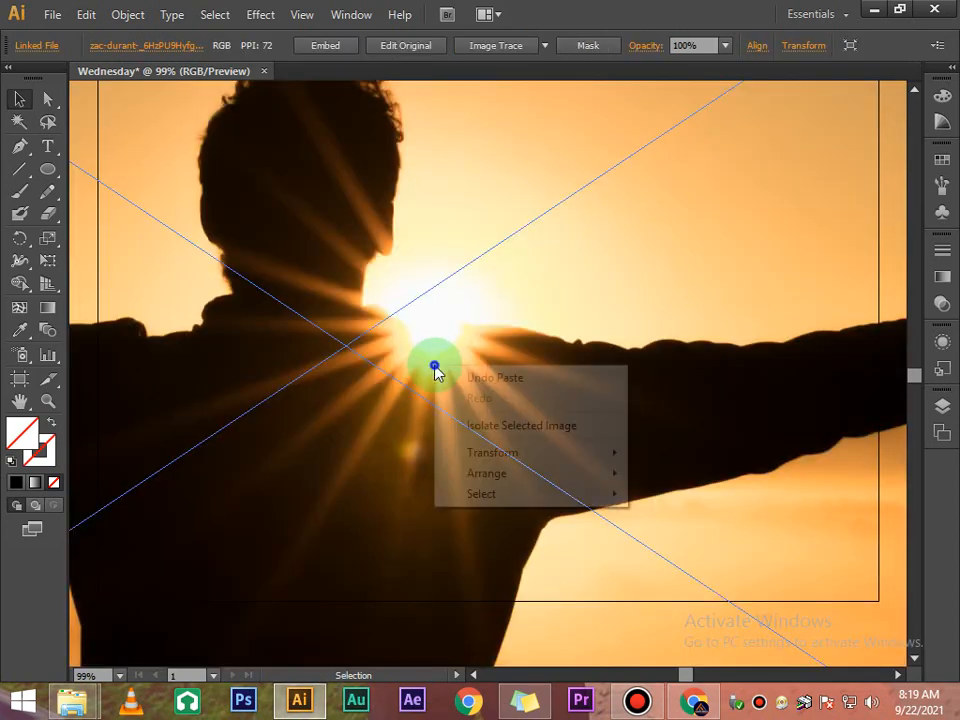
mouse_move(501, 455)
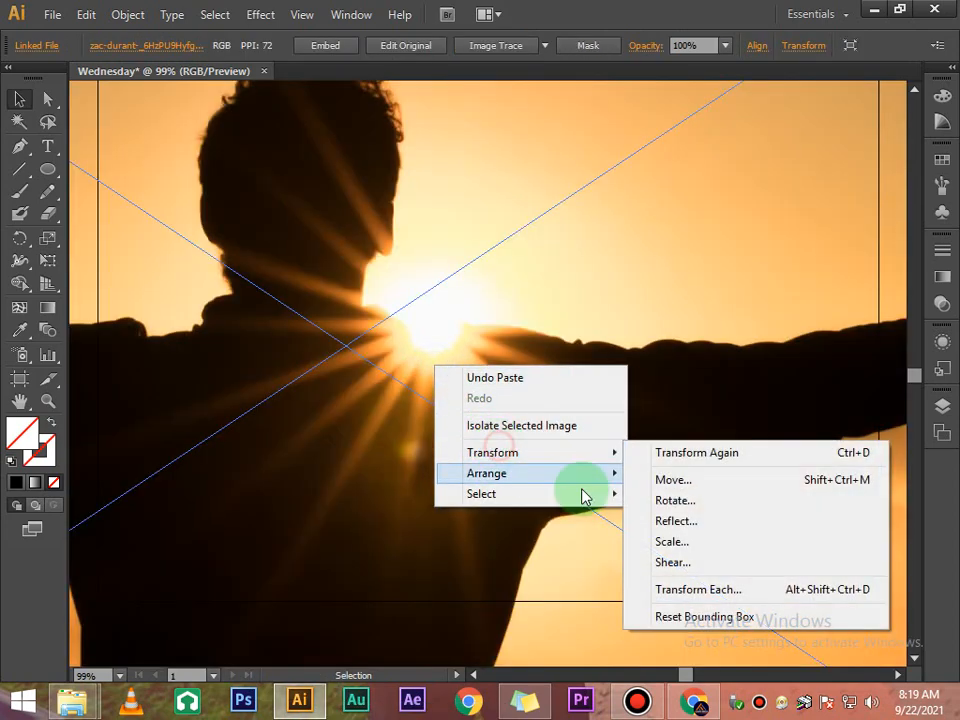
click(697, 543)
click(514, 490)
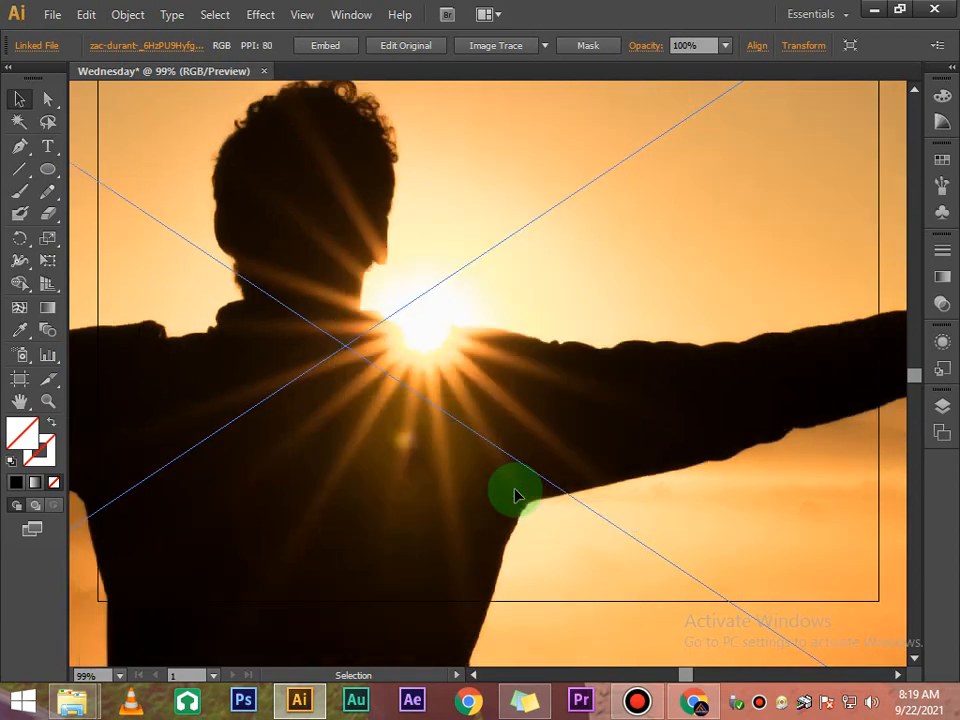
key(ctrl+d)
key(ctrl+d)
key(ctrl+d)
key(ctrl+d)
key(ctrl+d)
key(ctrl+d)
key(ctrl+d)
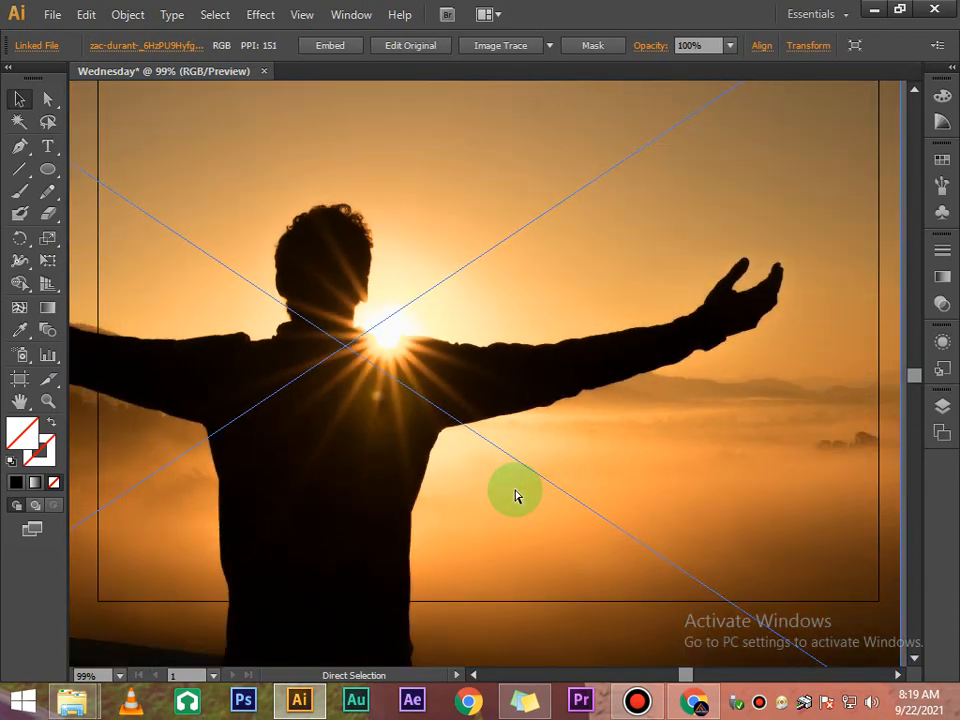
key(ctrl+d)
key(ctrl+d)
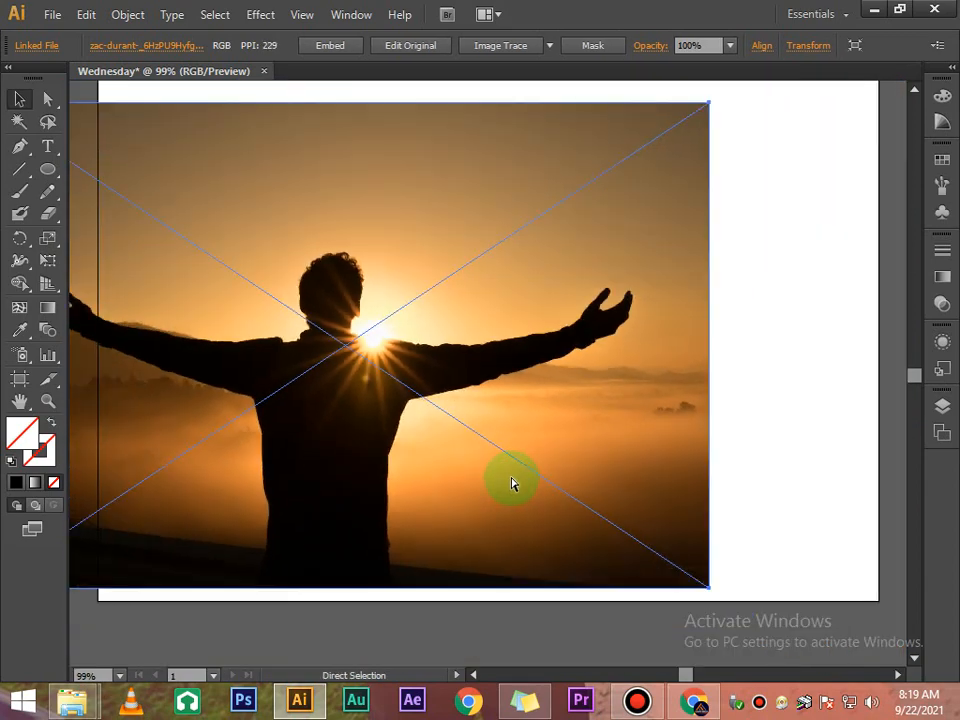
drag(248, 398, 403, 403)
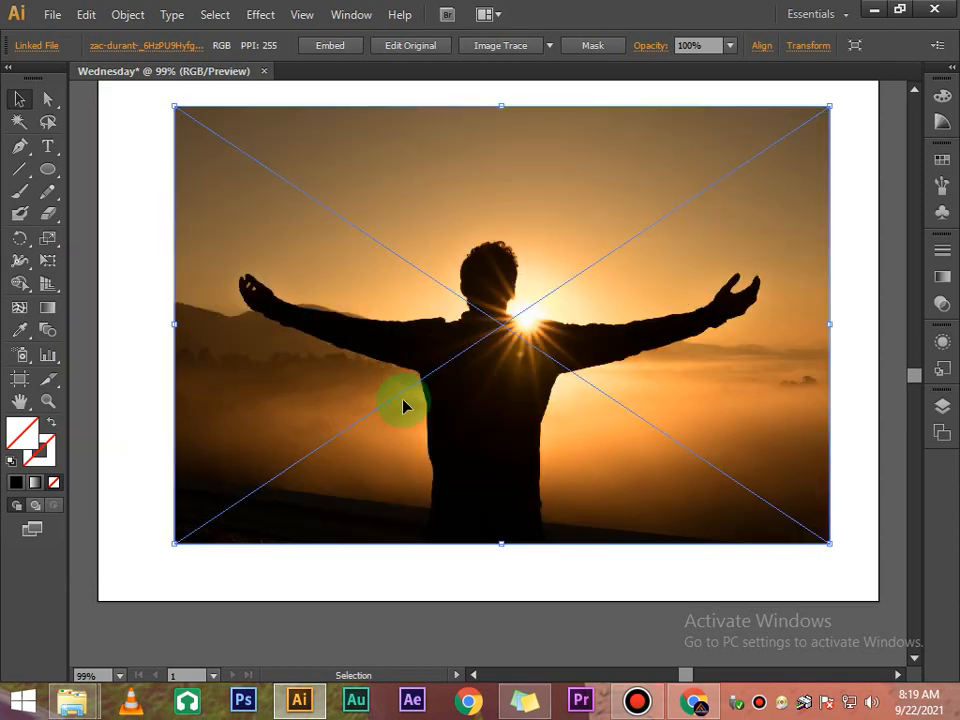
click(370, 575)
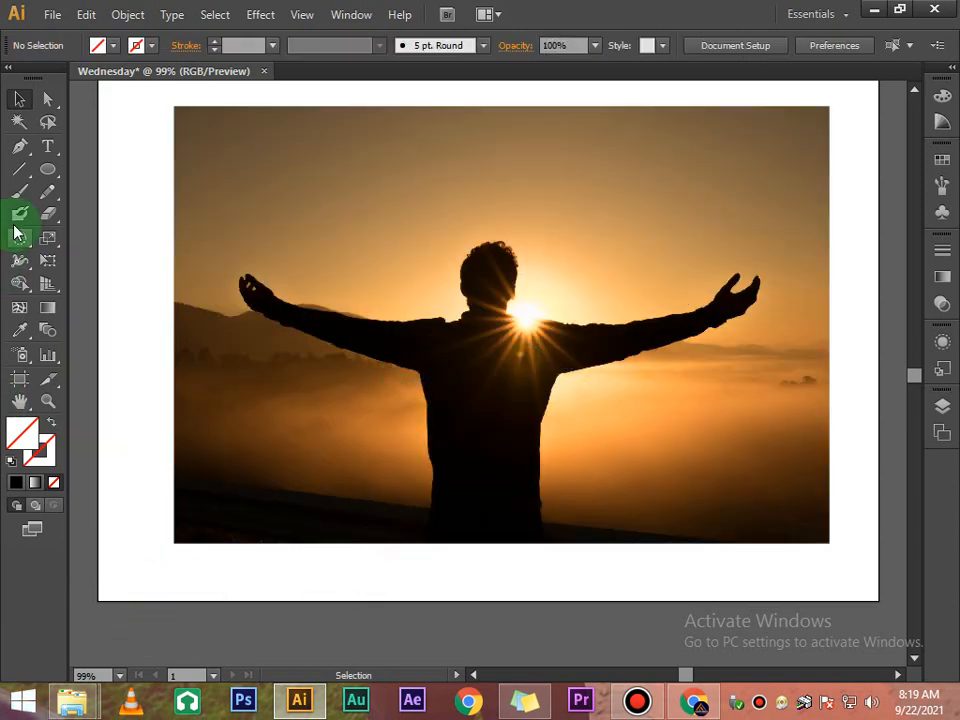
- Add the text WEDNESDAY just below the artboard
click(47, 145)
scroll(137, 302, down, 3)
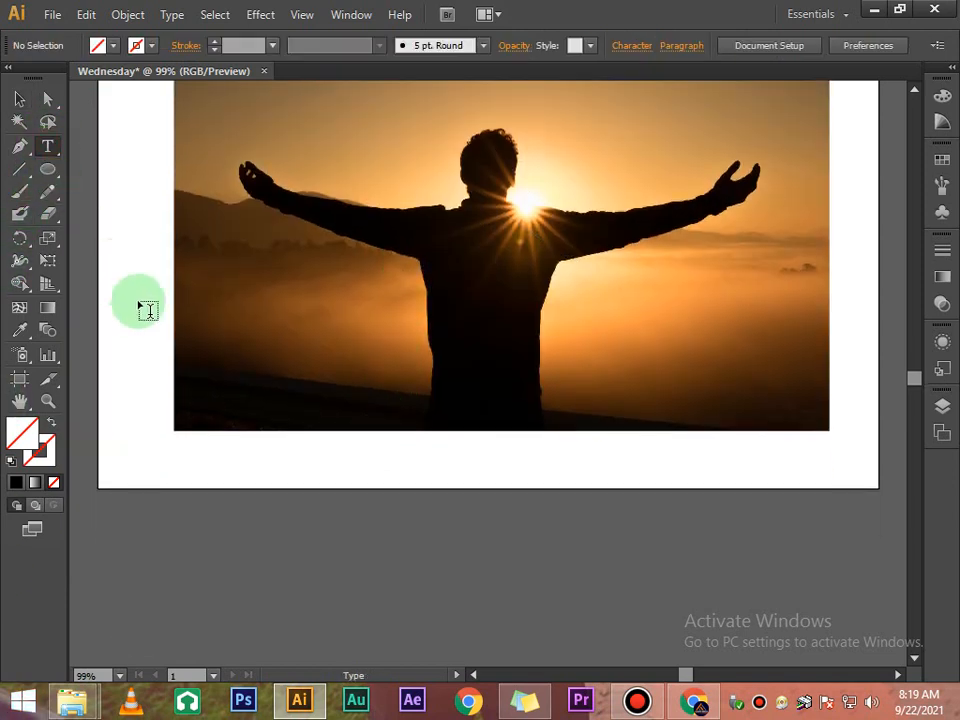
click(268, 561)
text(WEDNESDAY)
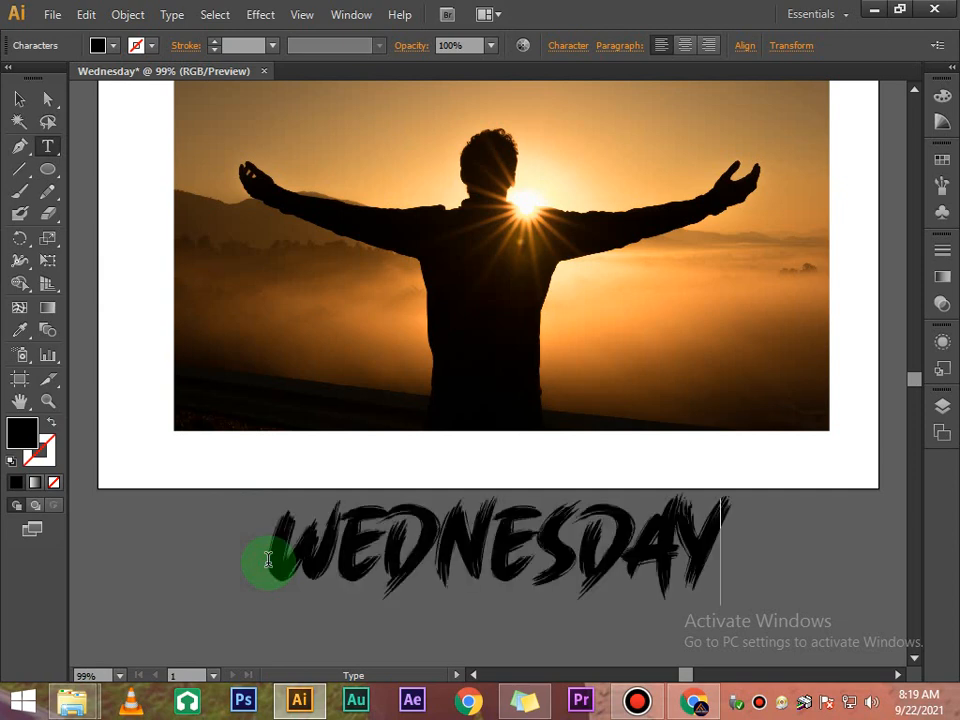
- Move the WEDNESDAY text up onto the sunset photo, across the man's outstretched arms
click(46, 102)
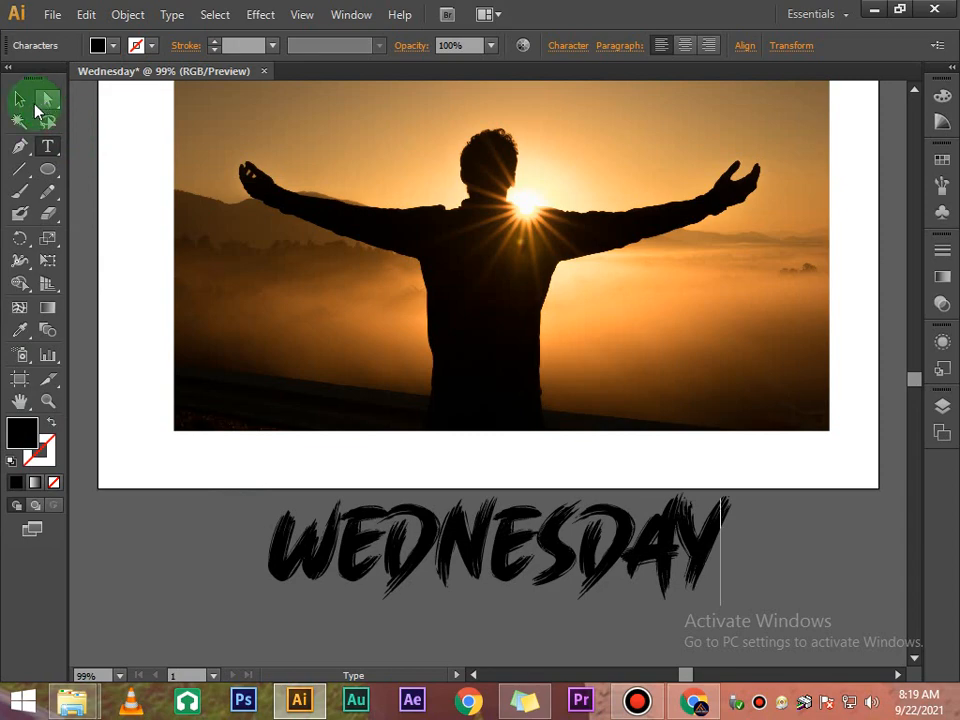
click(24, 101)
drag(446, 561, 447, 344)
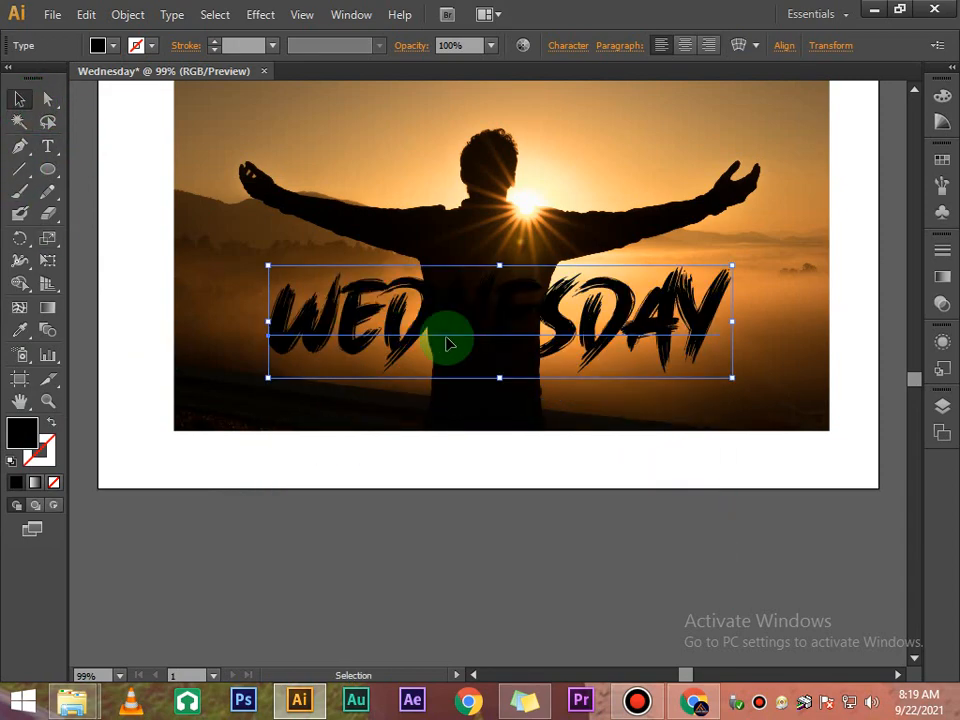
scroll(447, 344, up, 4)
drag(550, 480, 562, 398)
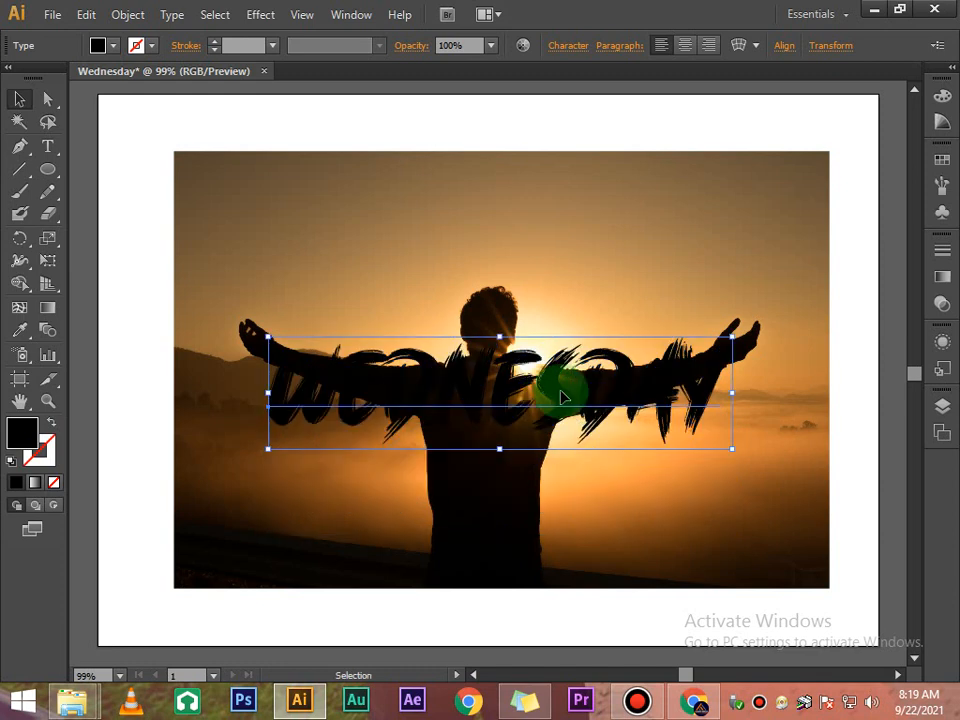
- Increase the WEDNESDAY text's font size until it nearly spans the sunset photo's width, and centre it over the photo
right_click(562, 398)
mouse_move(626, 566)
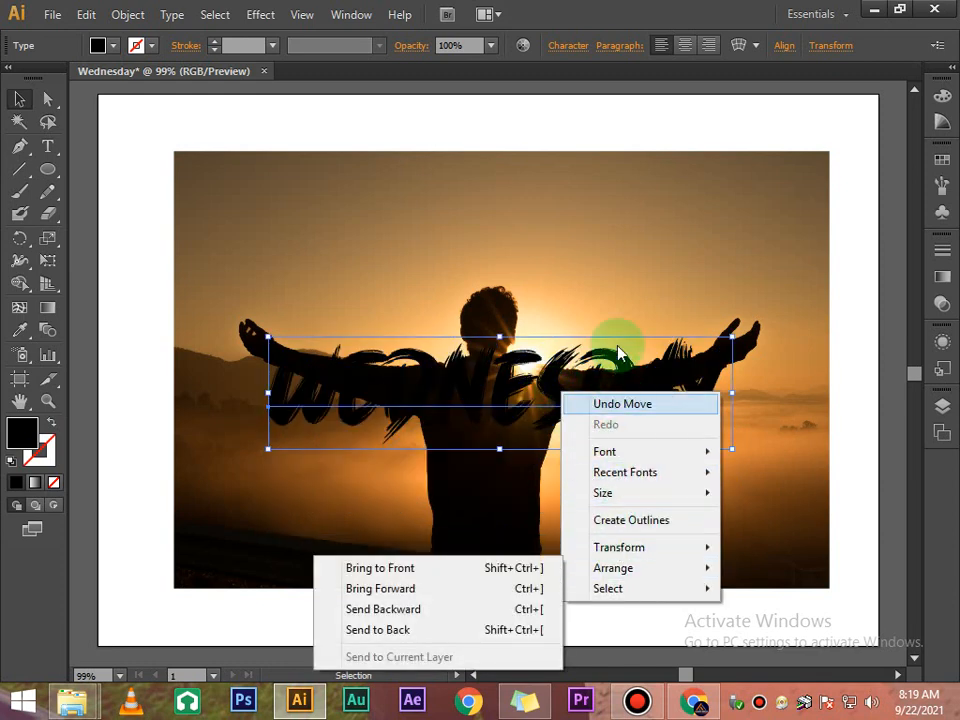
click(560, 46)
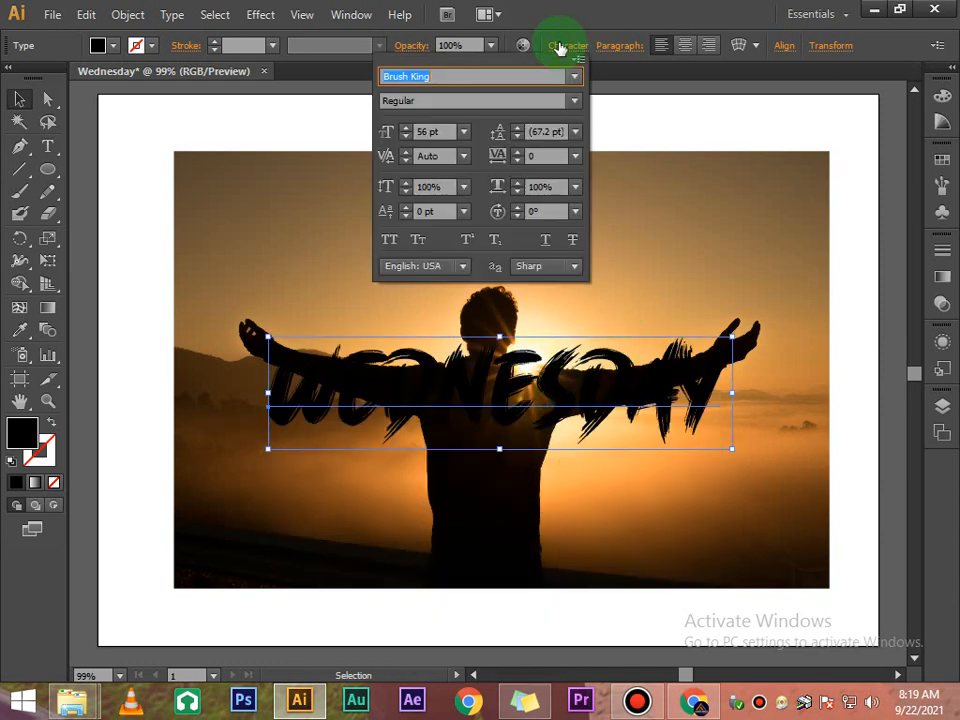
click(406, 128)
click(406, 128)
click(406, 128)
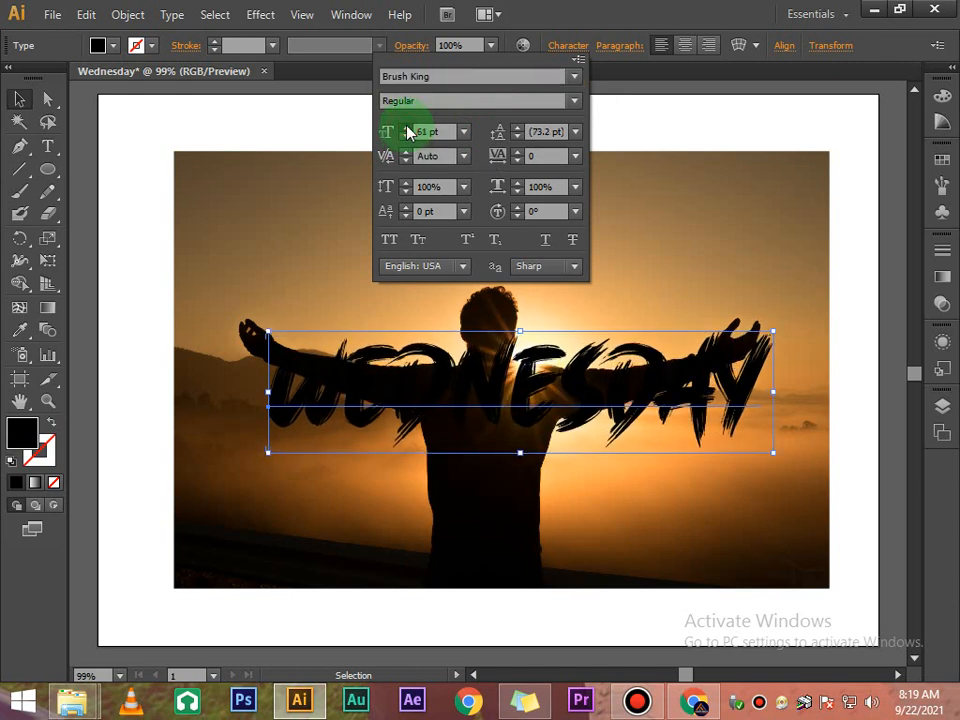
click(406, 128)
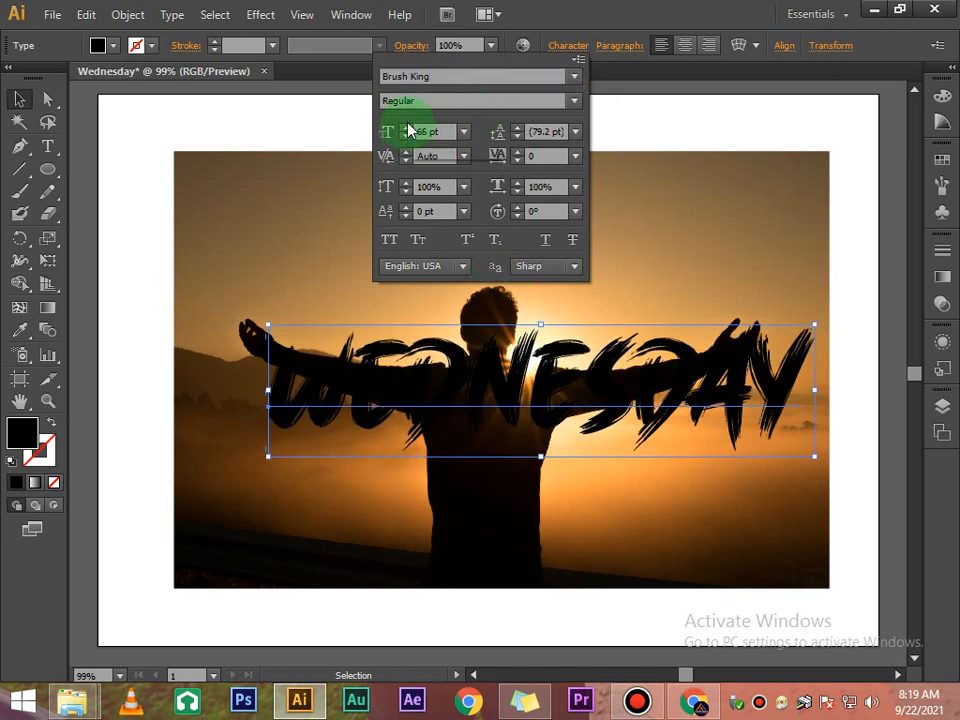
click(406, 128)
click(406, 128)
click(406, 128)
click(406, 128)
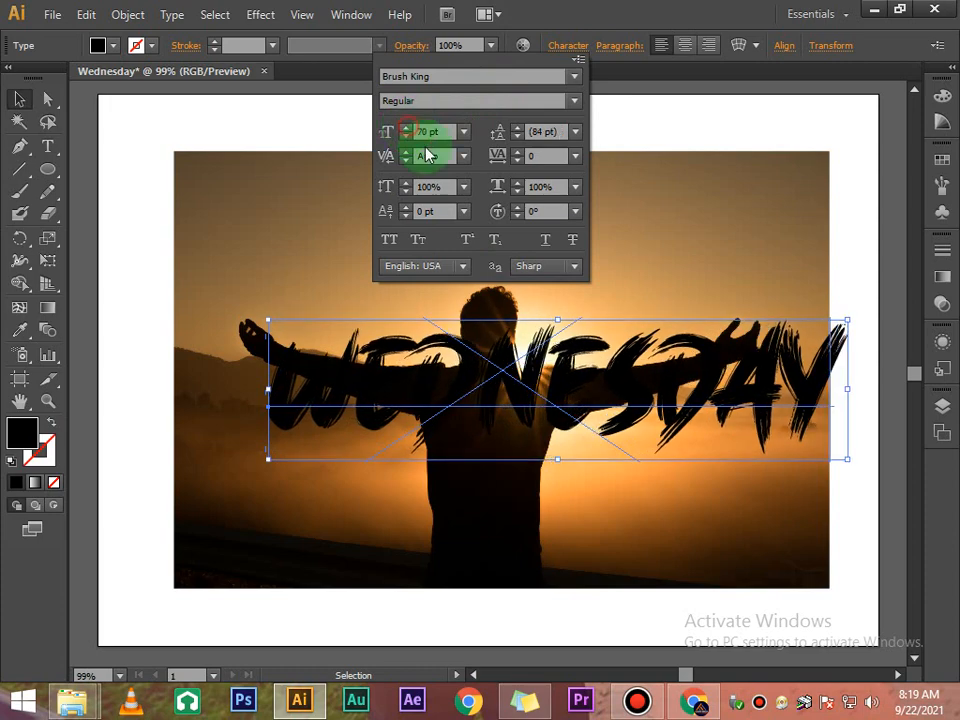
click(406, 128)
click(406, 128)
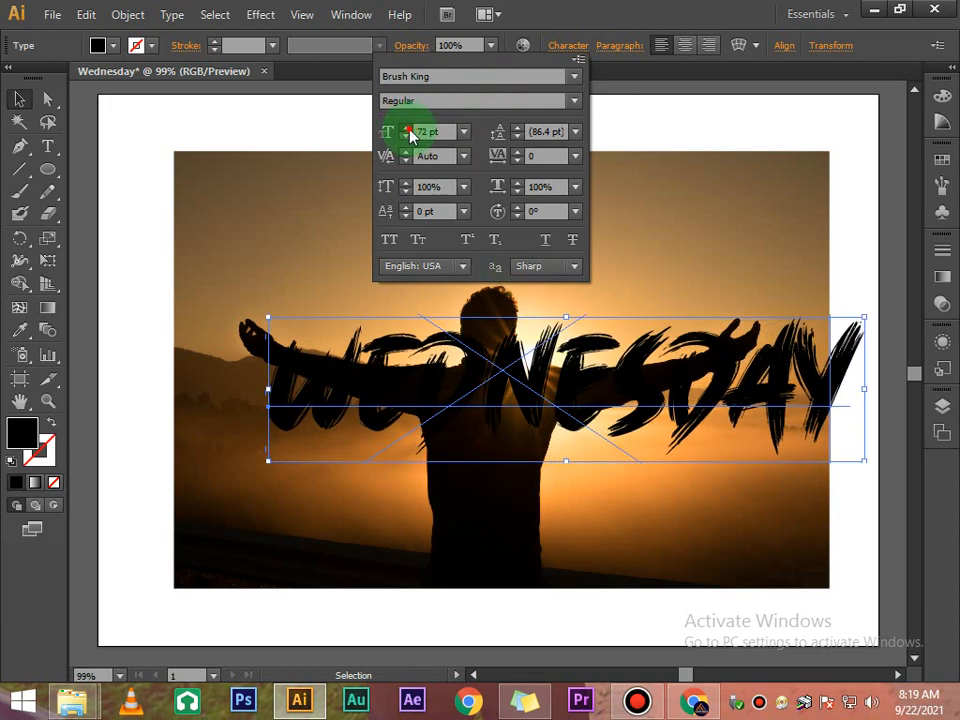
click(406, 128)
click(406, 128)
click(603, 390)
drag(603, 390, 574, 382)
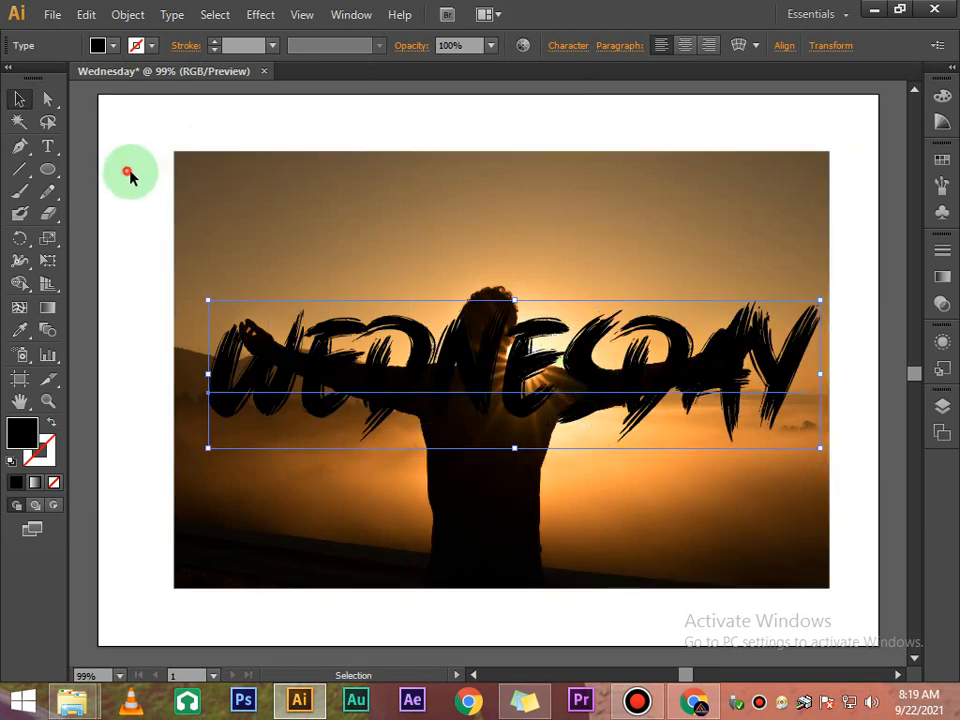
- Select the WEDNESDAY text and the sunset photo together and make a clipping mask from them
drag(128, 171, 418, 480)
right_click(439, 399)
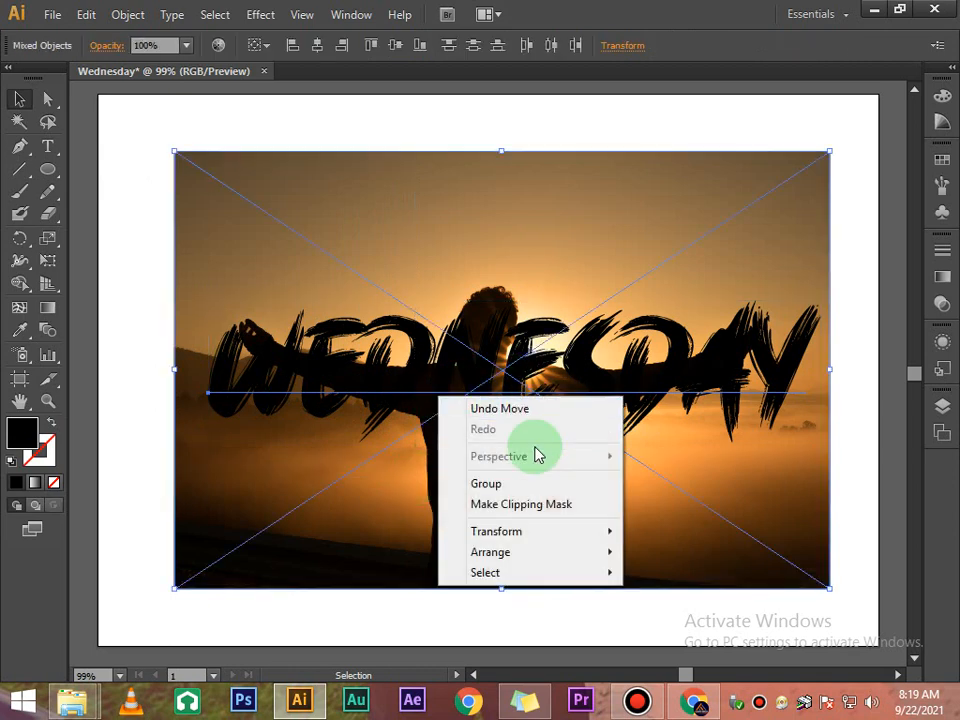
click(521, 504)
click(603, 222)
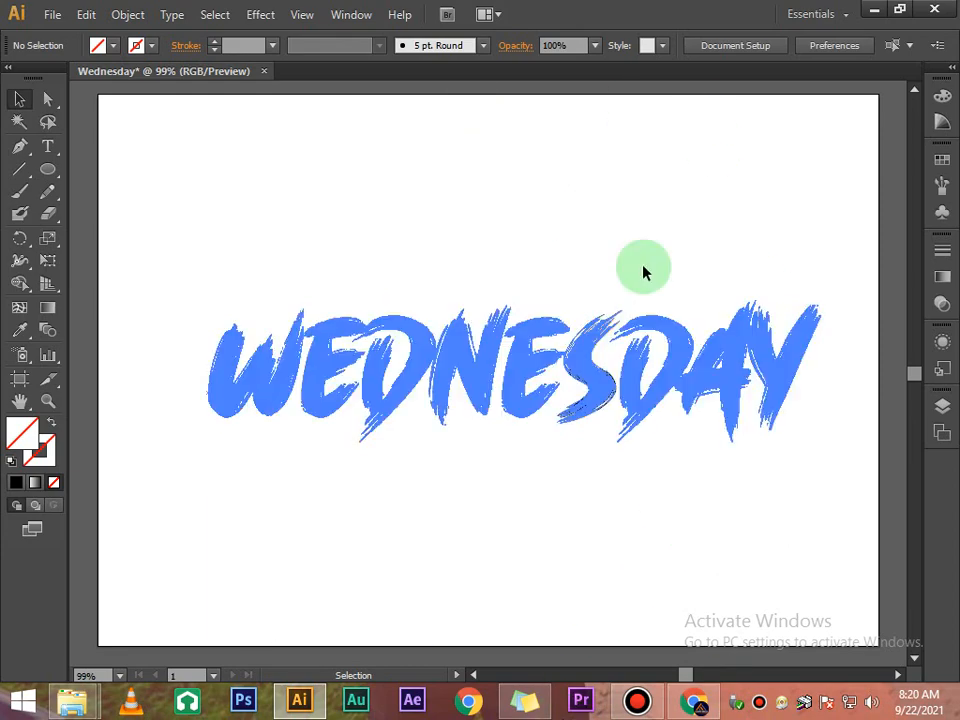
click(637, 245)
click(600, 394)
click(560, 252)
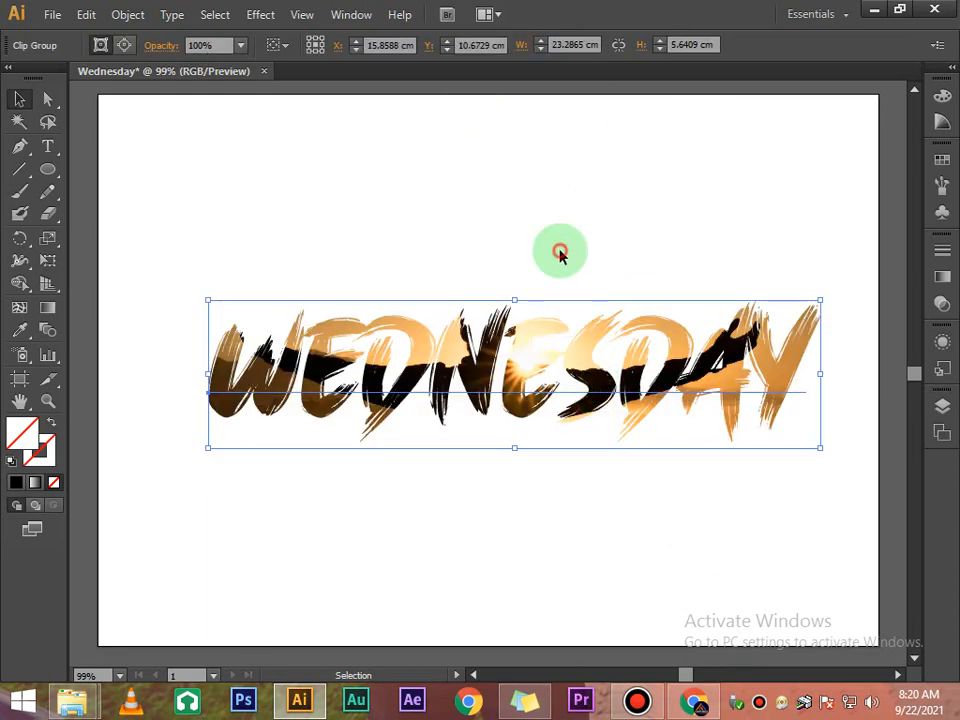
- Apply a Multiply drop shadow to the clipped WEDNESDAY text with 75% opacity, 0.25 cm offsets and 0.18 cm blur
click(617, 411)
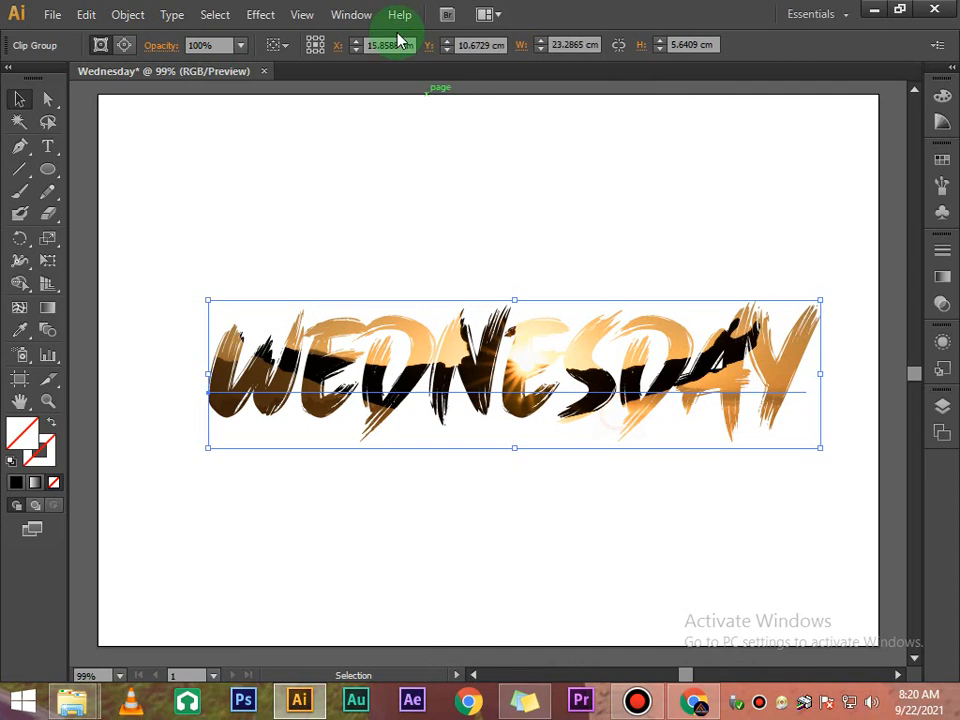
click(276, 15)
click(394, 230)
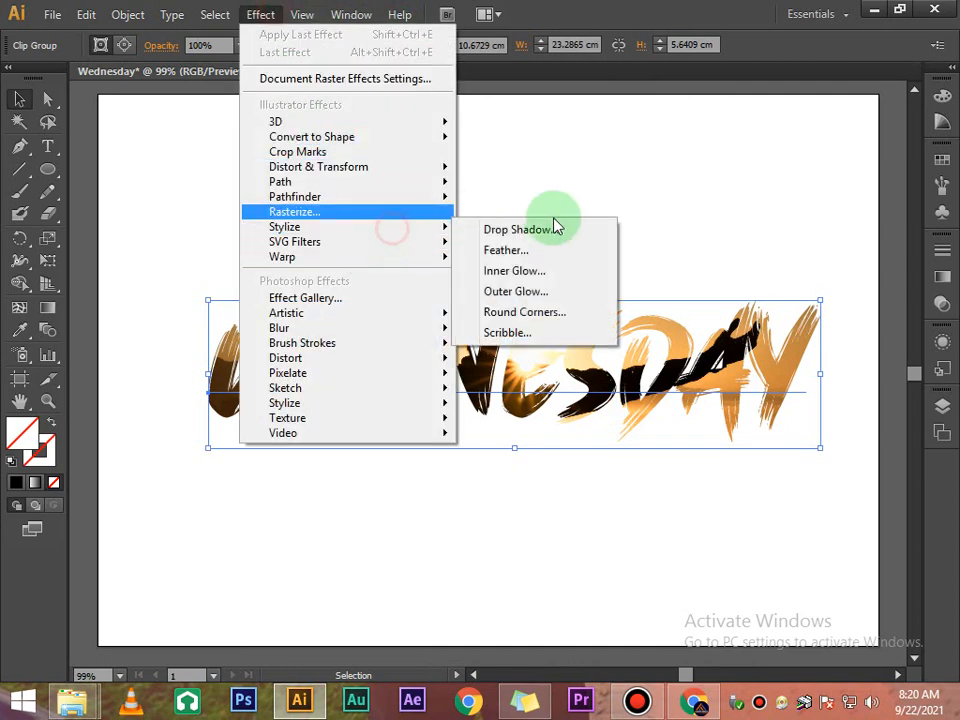
click(536, 231)
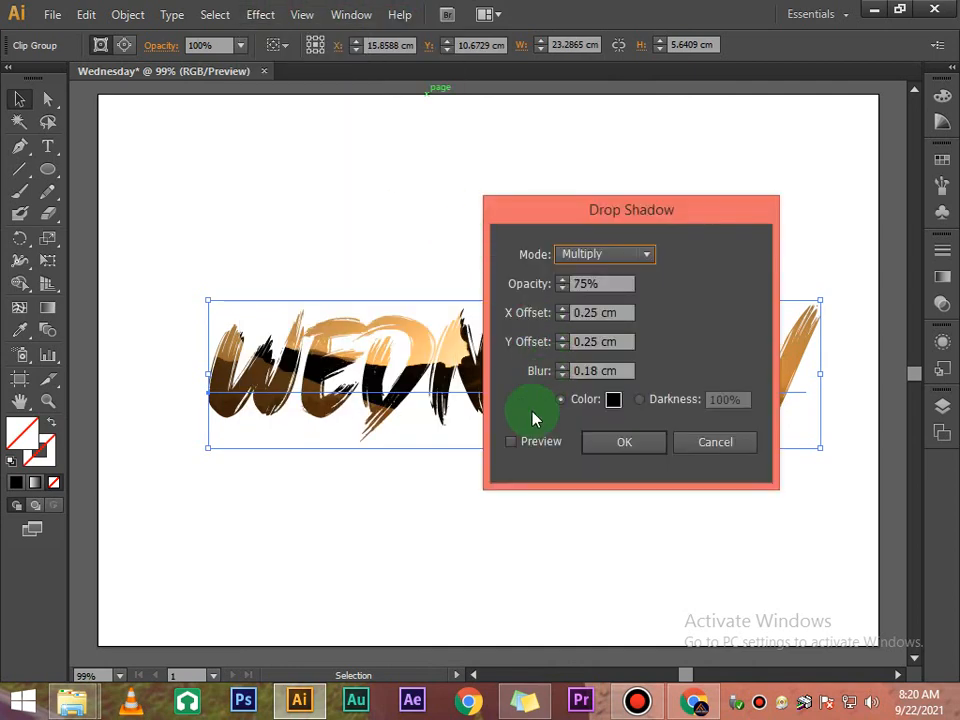
click(562, 349)
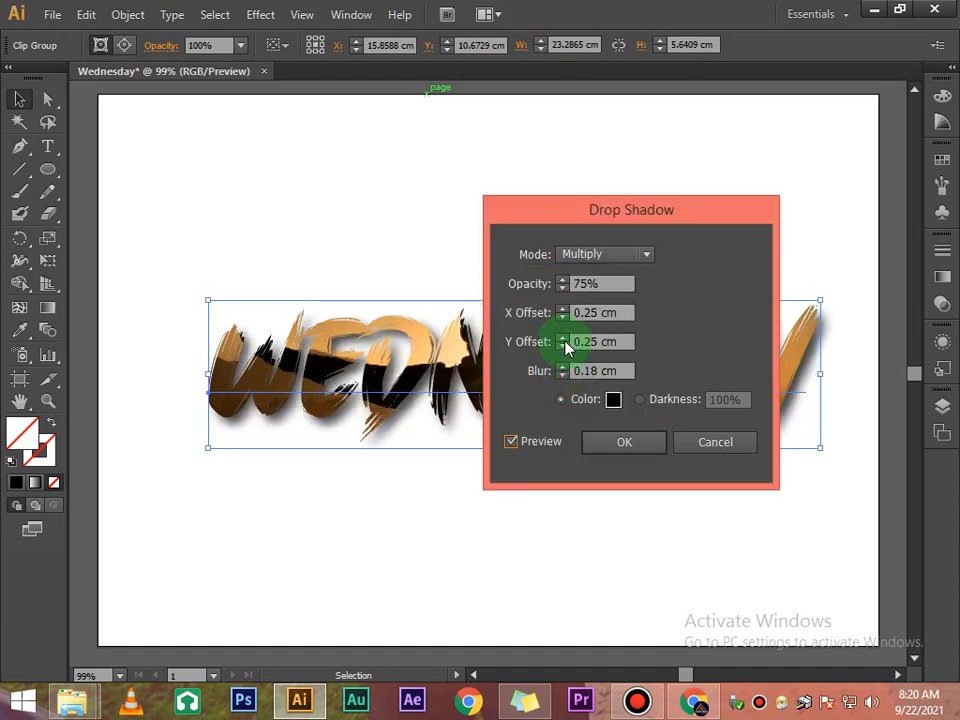
click(624, 450)
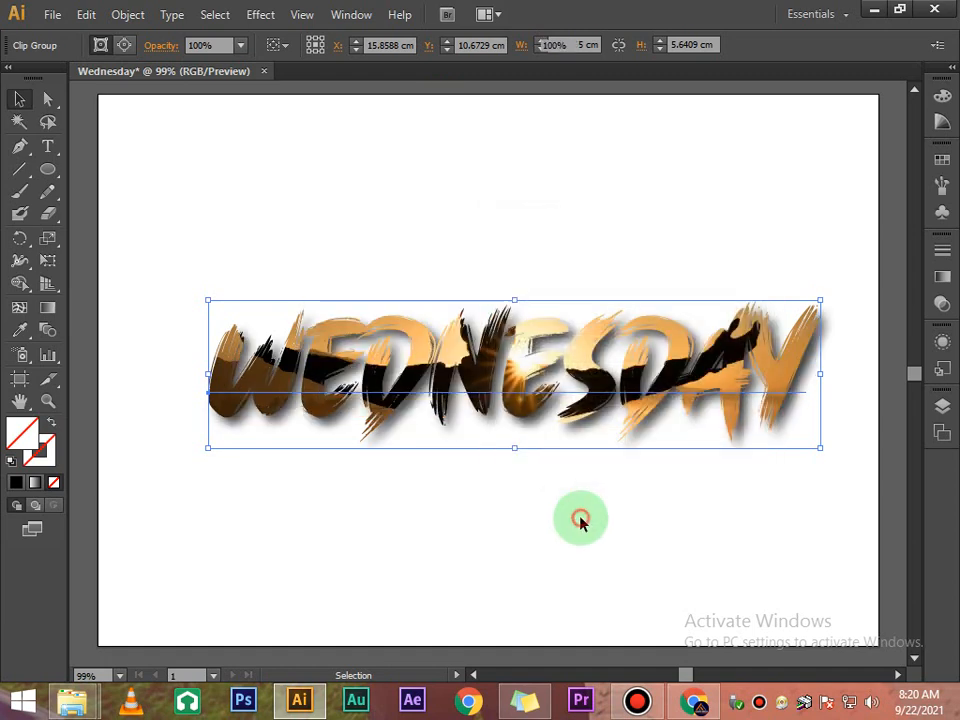
click(580, 520)
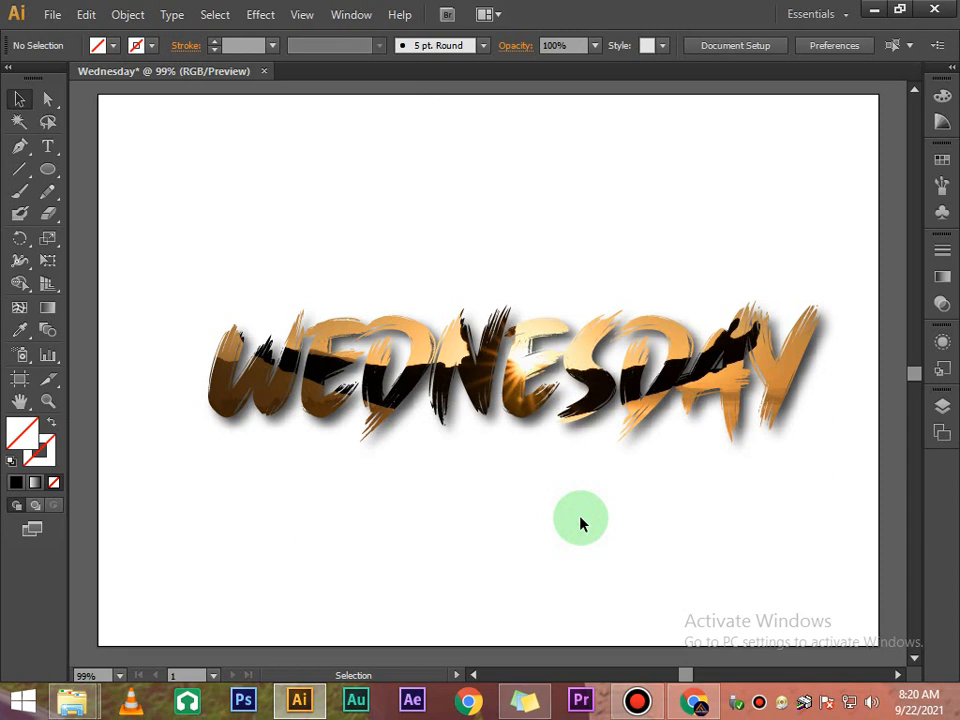
- Delete the clipped WEDNESDAY artwork from the artboard
click(578, 392)
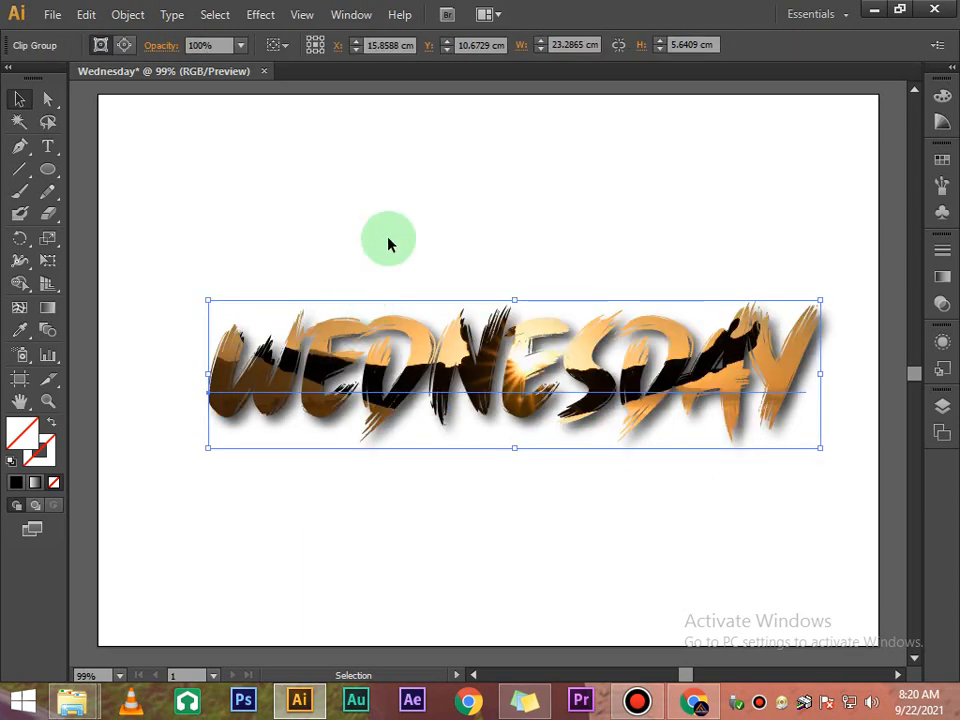
click(388, 242)
click(494, 333)
key(Delete)
click(490, 236)
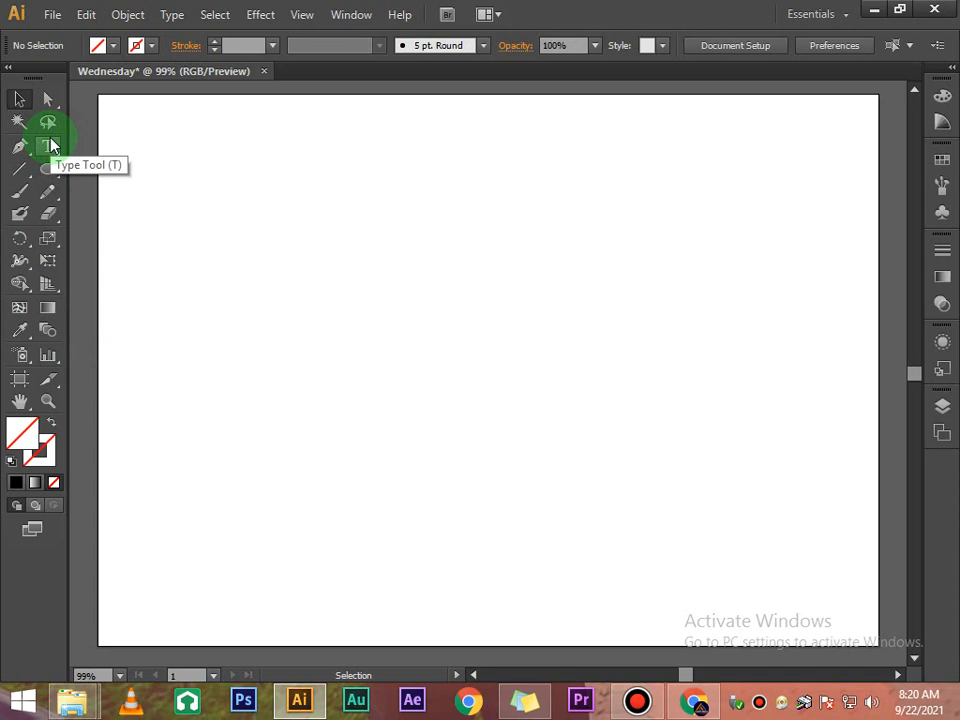
- Add a point-text object containing a five-letter name in capitals in the upper part of the artboard
click(48, 146)
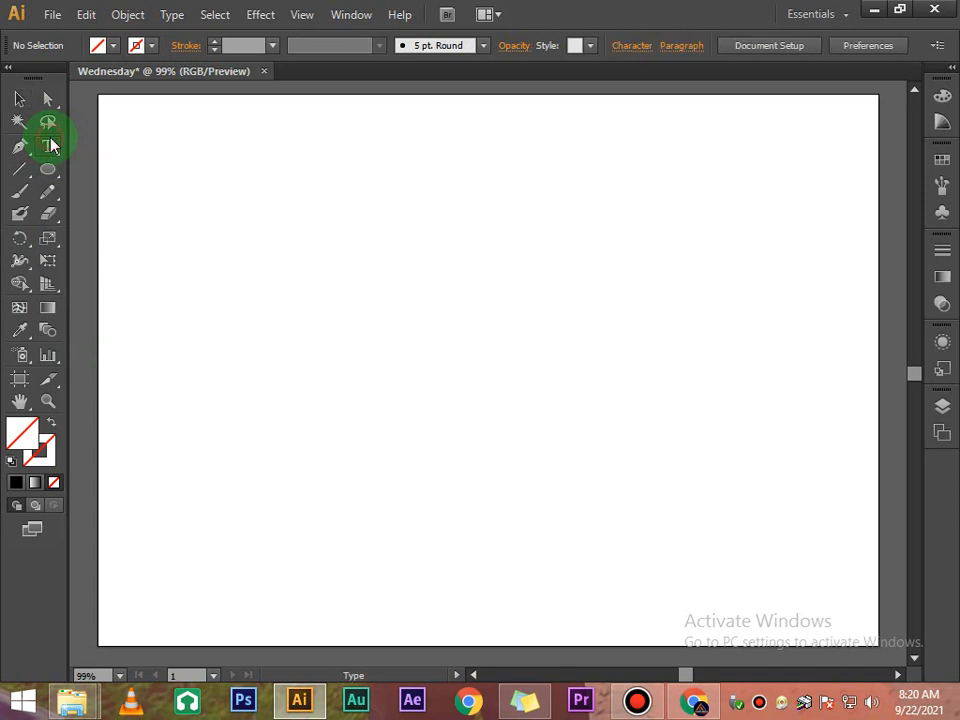
click(325, 268)
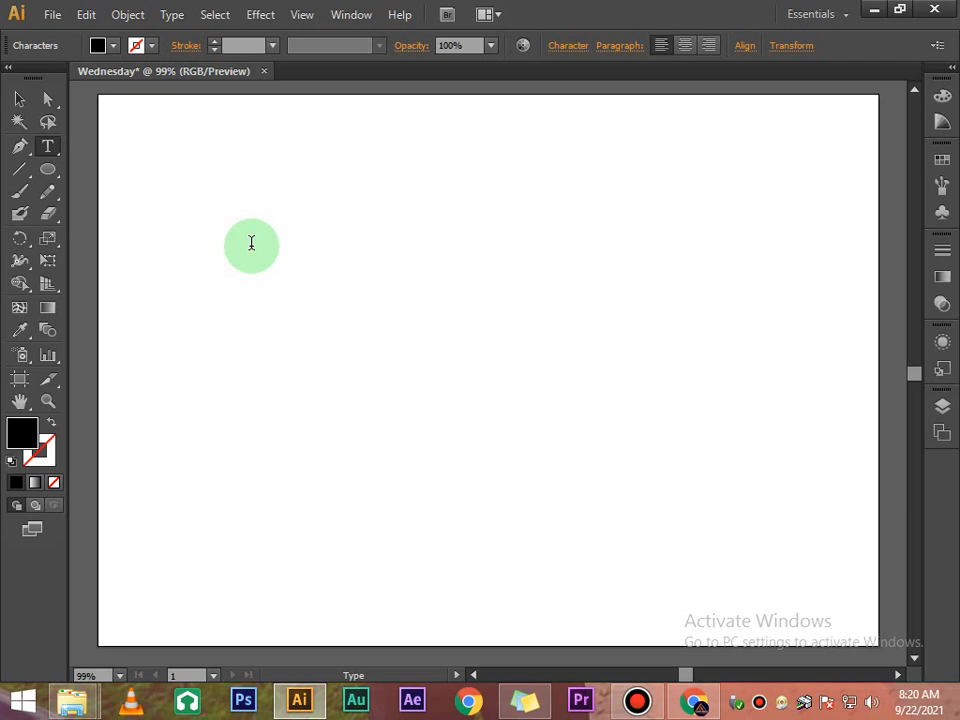
text(L)
key(BackSpace)
text(D)
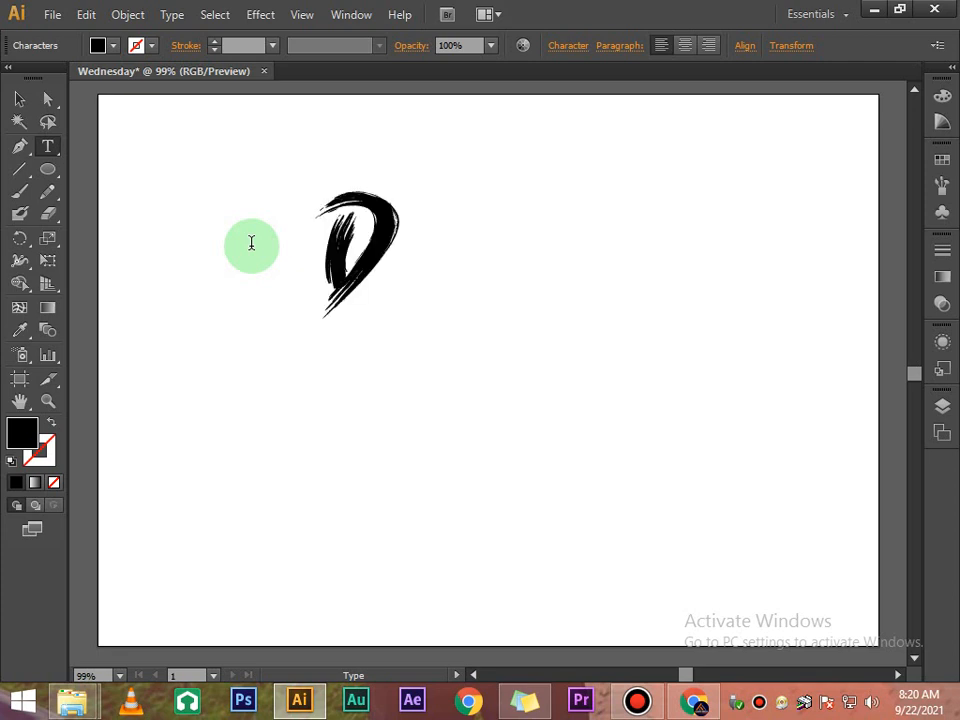
text(AV)
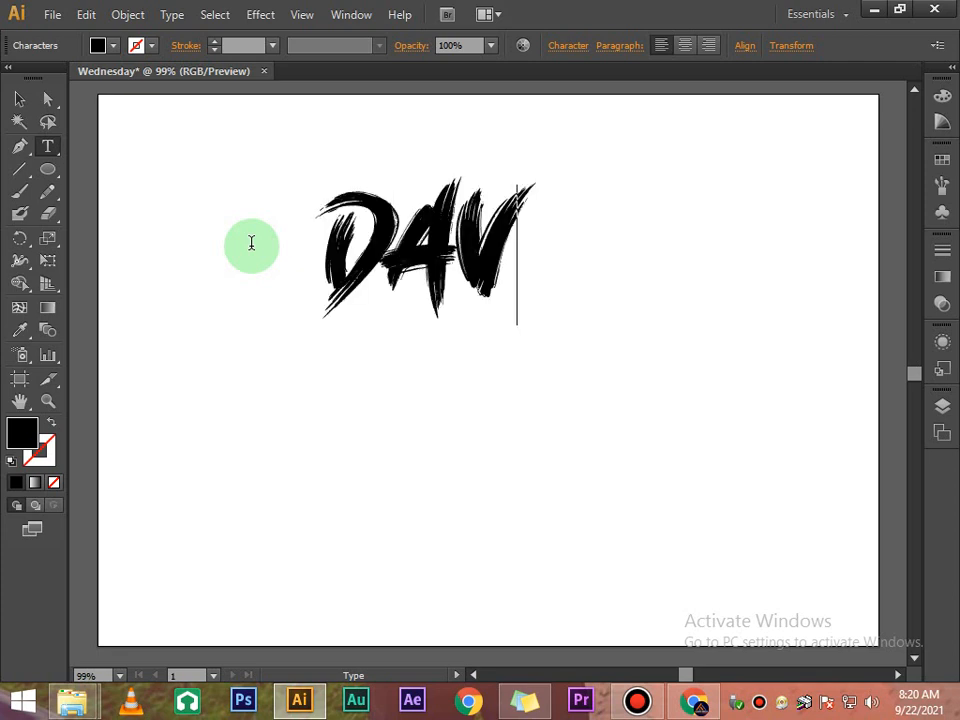
text(IS)
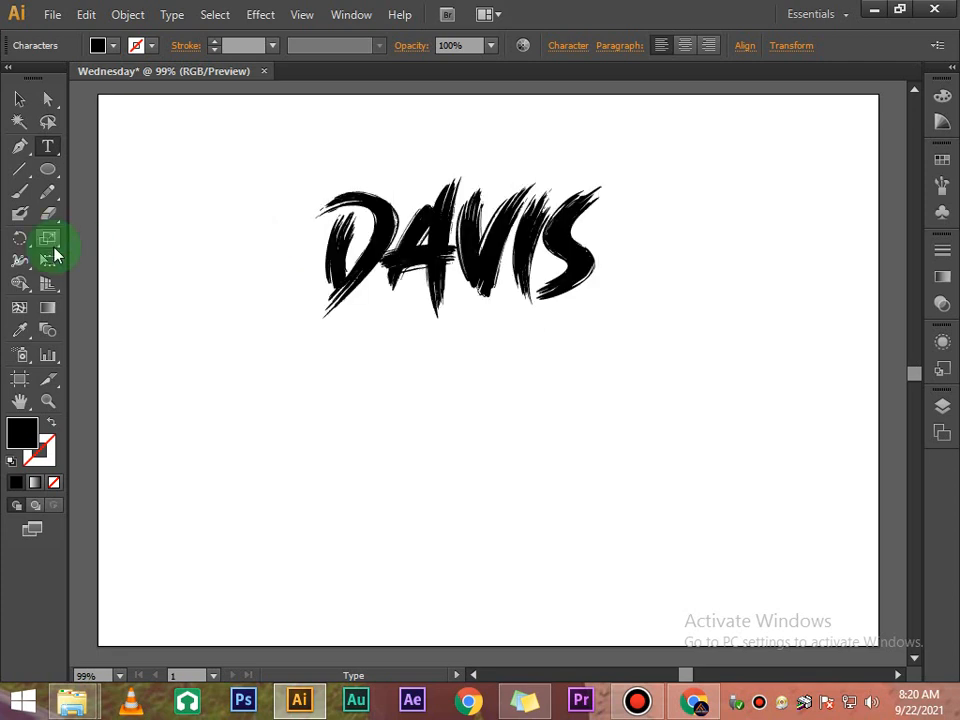
click(19, 99)
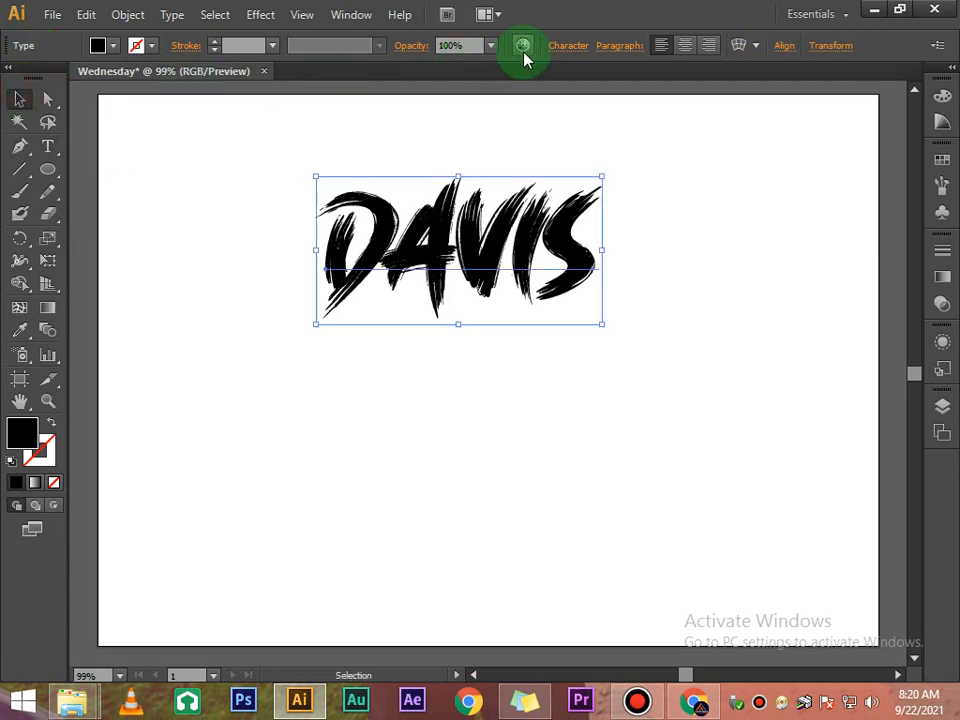
- Set the name text's font to Metropolis in the Black style
click(565, 62)
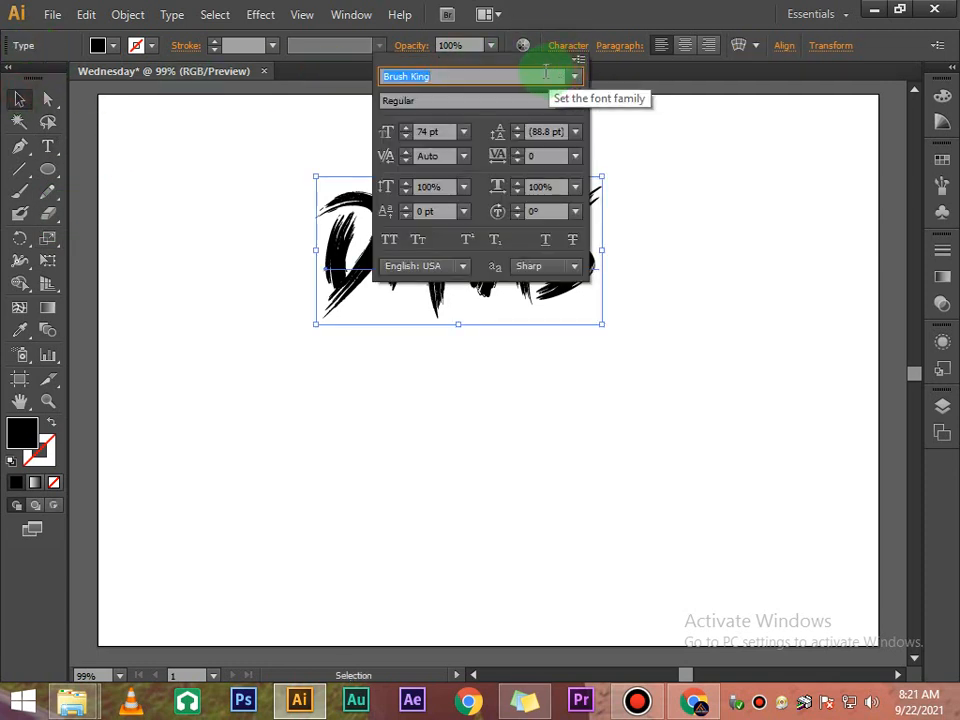
text(Metropolis)
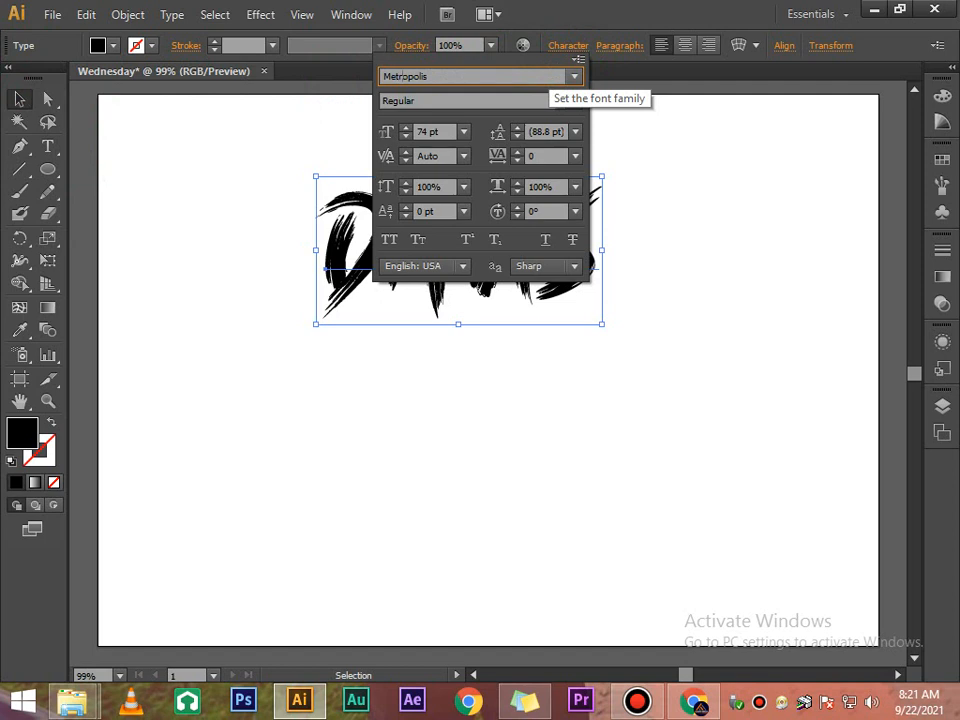
key(Return)
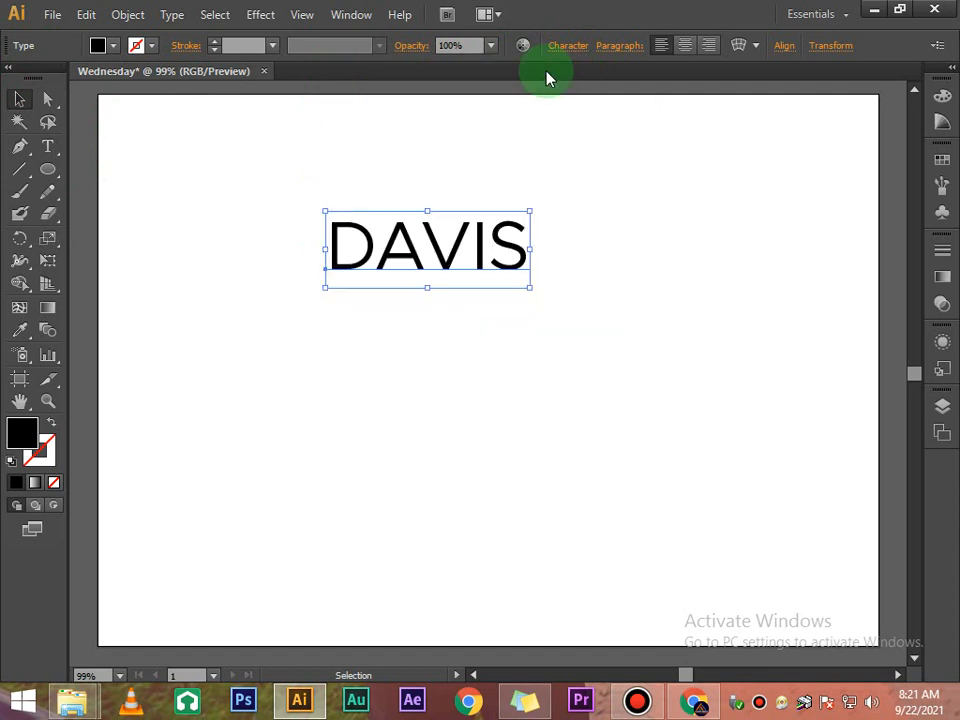
click(576, 46)
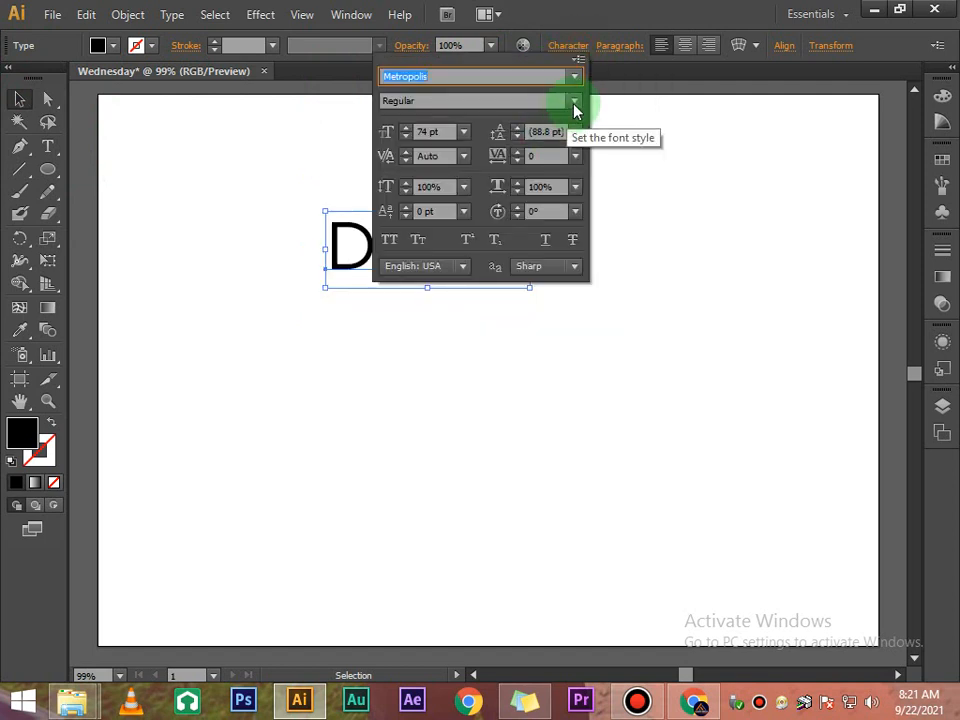
click(574, 104)
click(456, 448)
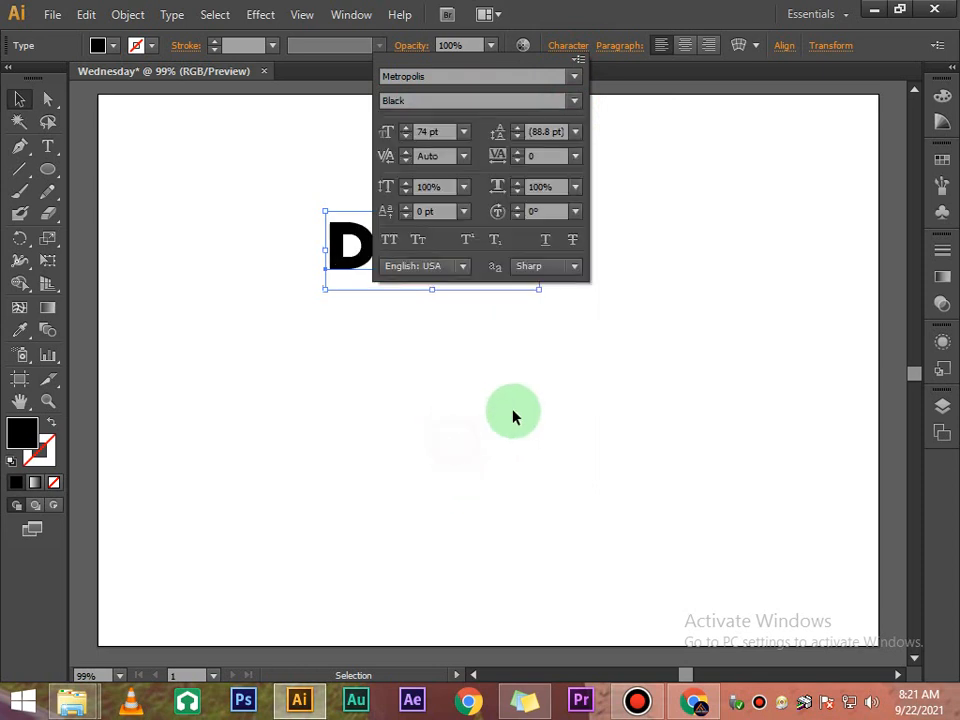
click(513, 416)
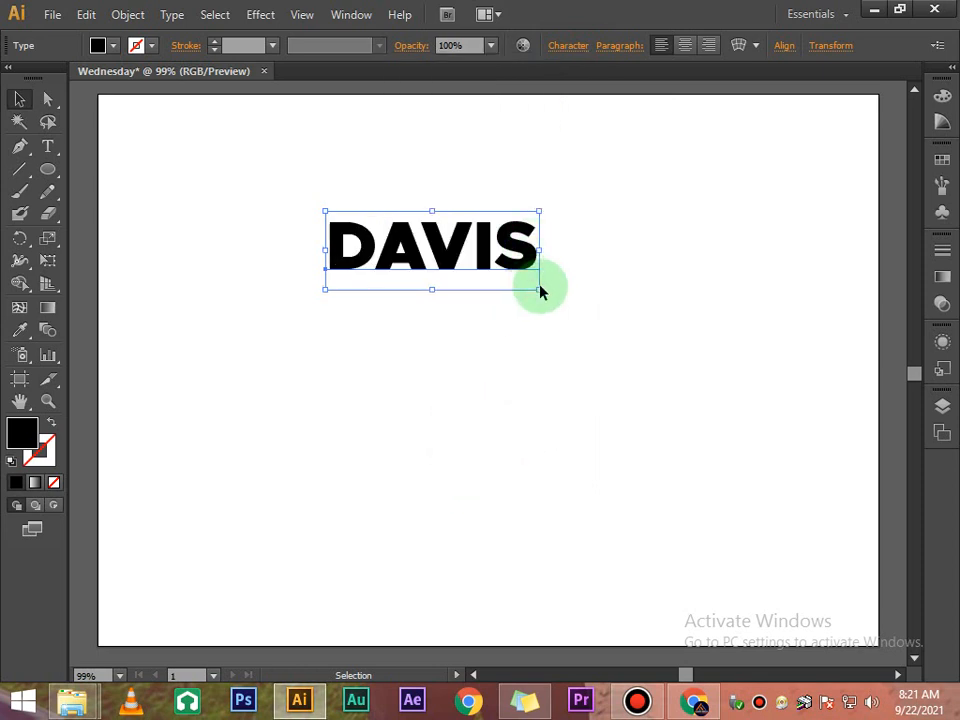
- Increase the name text's font size to 170 pt
click(566, 45)
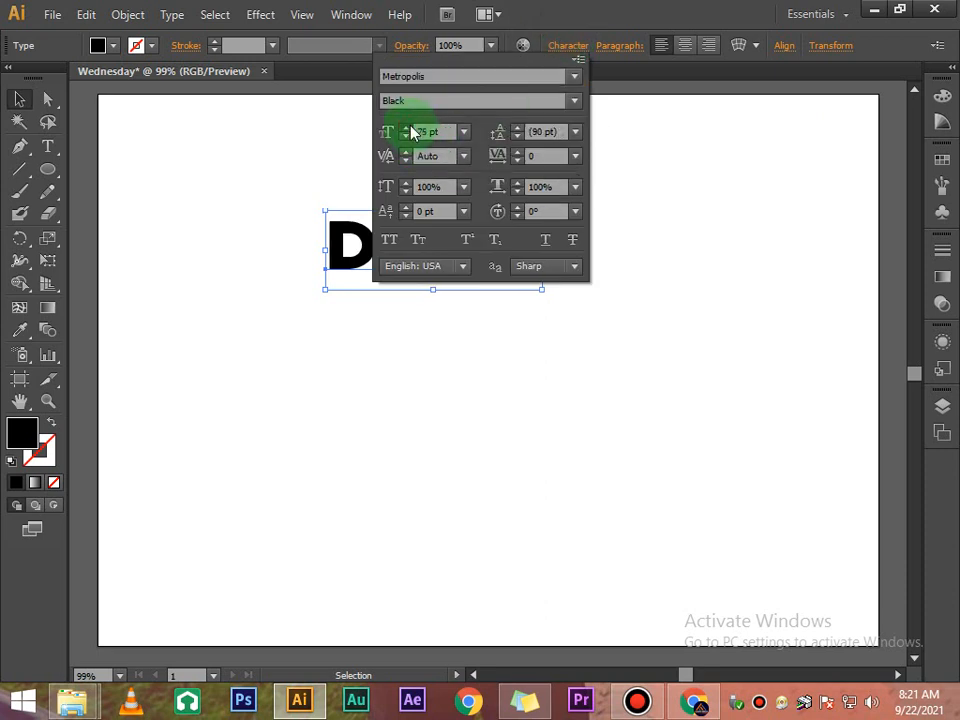
drag(410, 130, 410, 130)
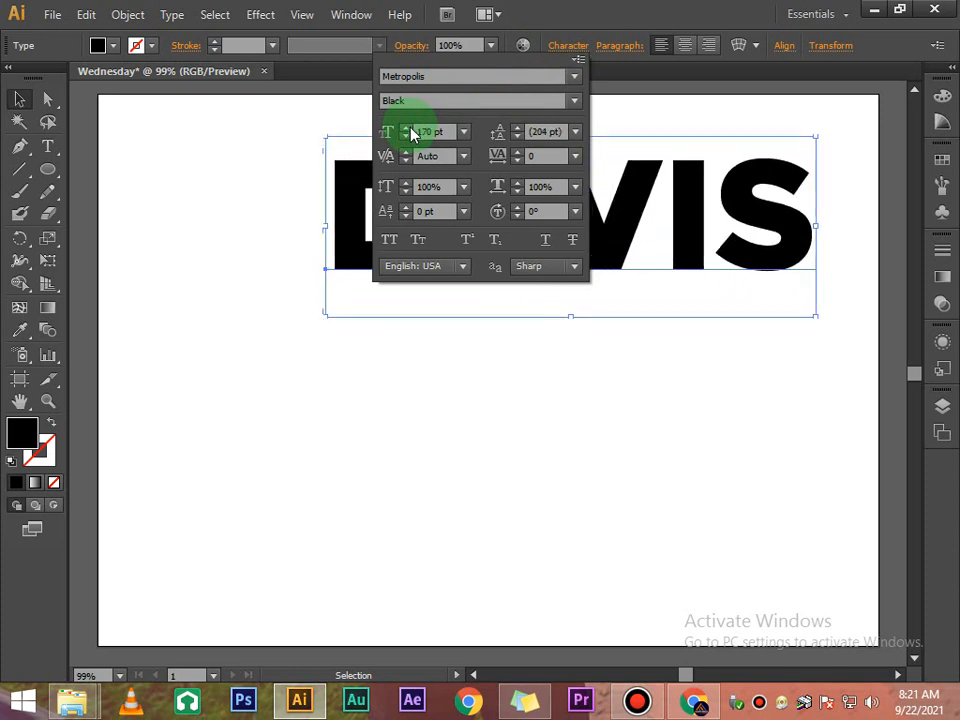
click(416, 467)
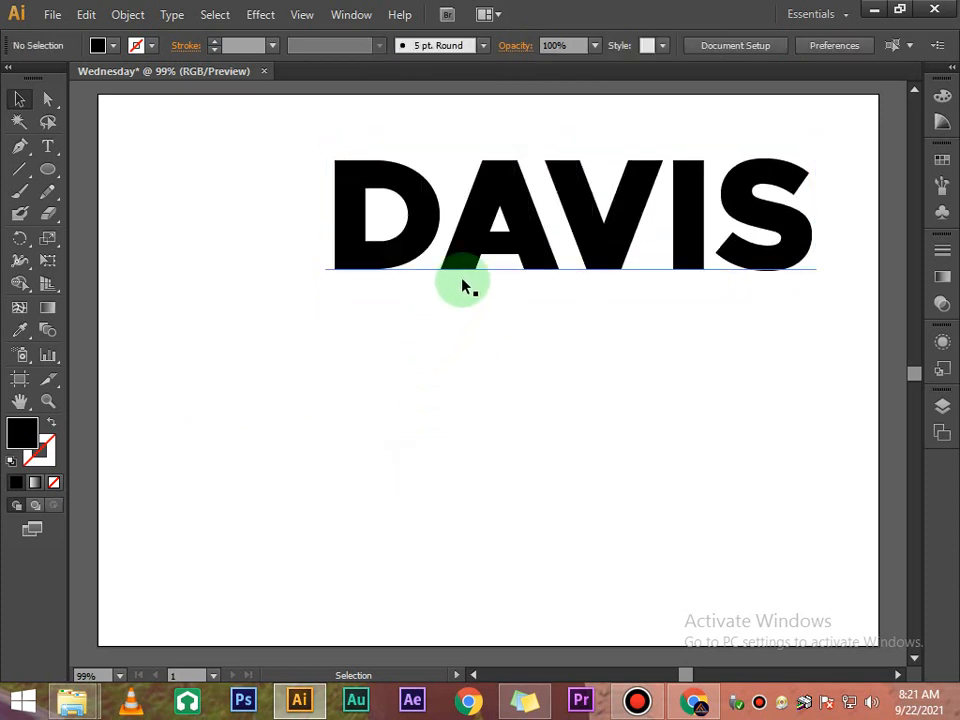
- Move the enlarged name text to the middle of the artboard
drag(463, 287, 397, 402)
click(429, 484)
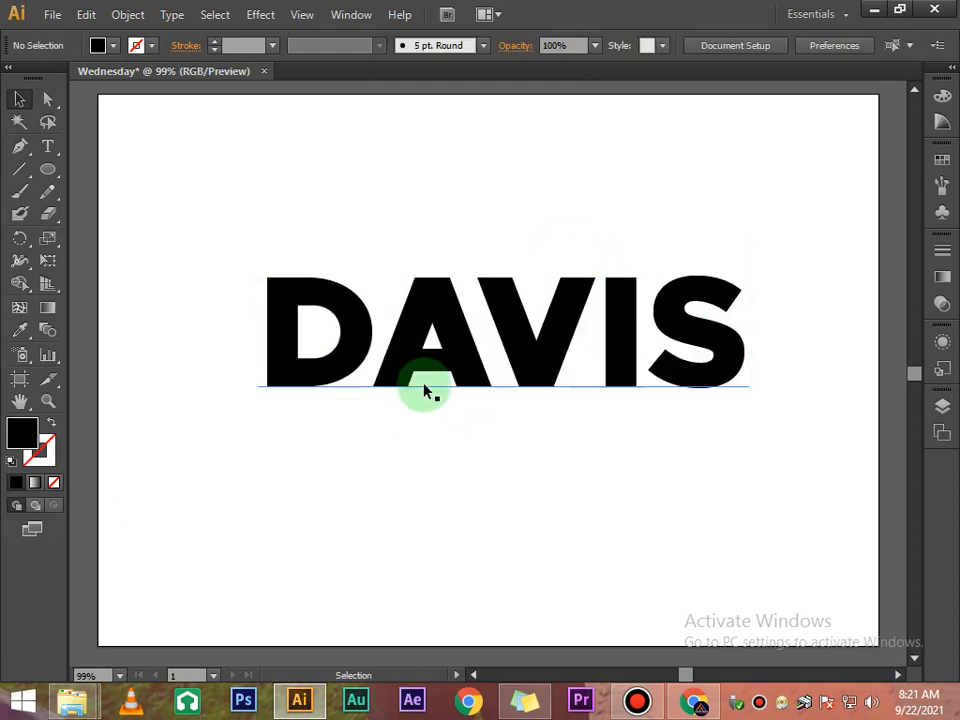
drag(428, 392, 406, 427)
click(439, 241)
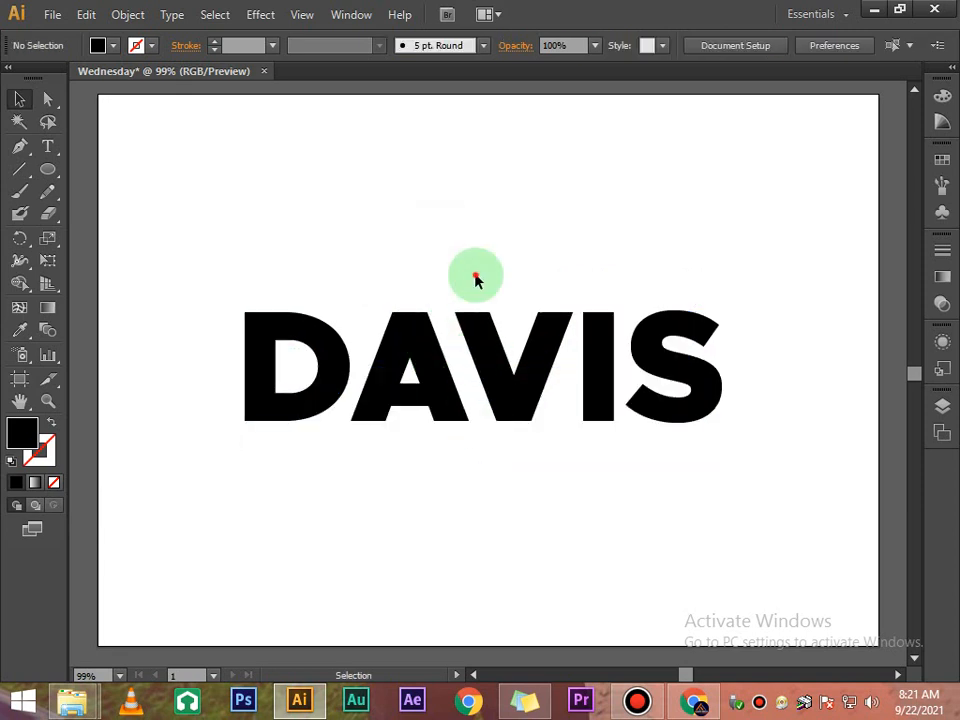
click(467, 377)
click(456, 210)
- Try brown, dark brown and gradient swatches as the name text's fill
click(476, 312)
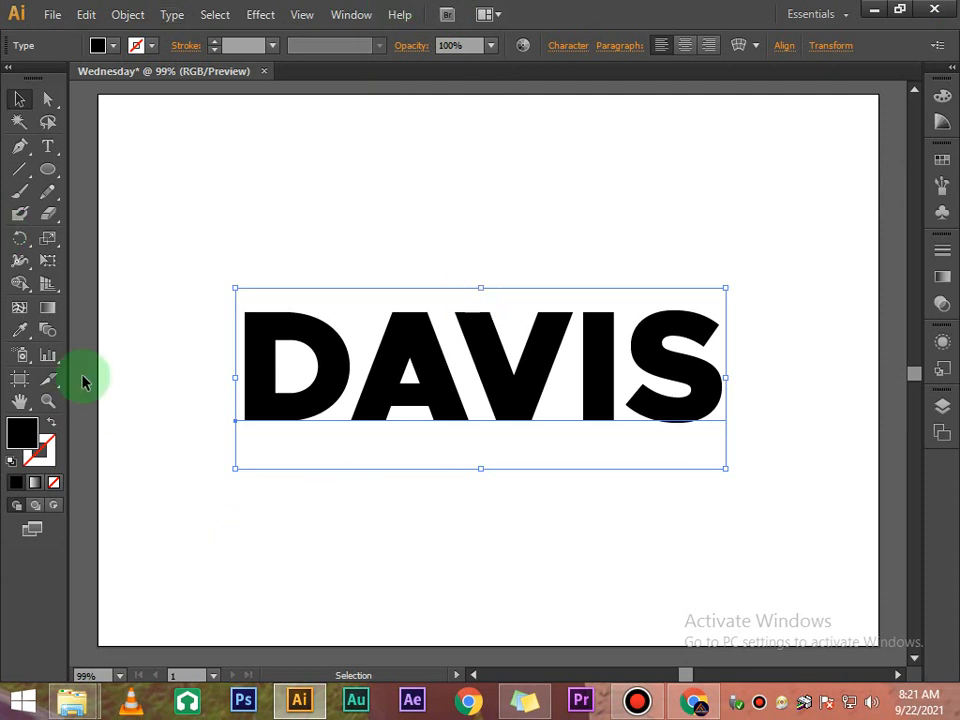
click(345, 225)
click(336, 329)
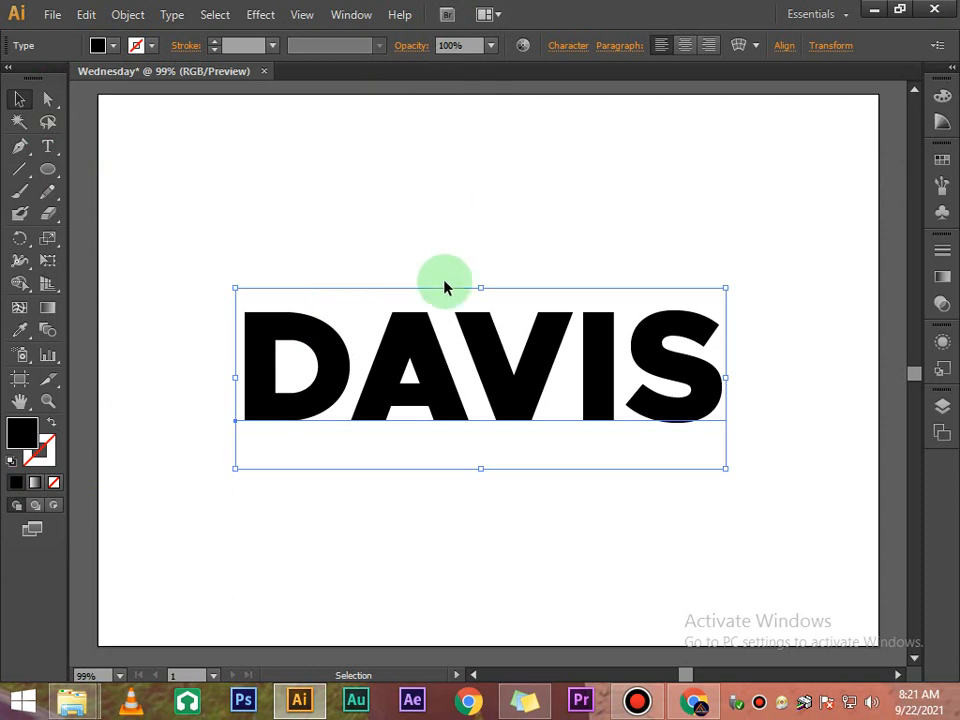
click(116, 47)
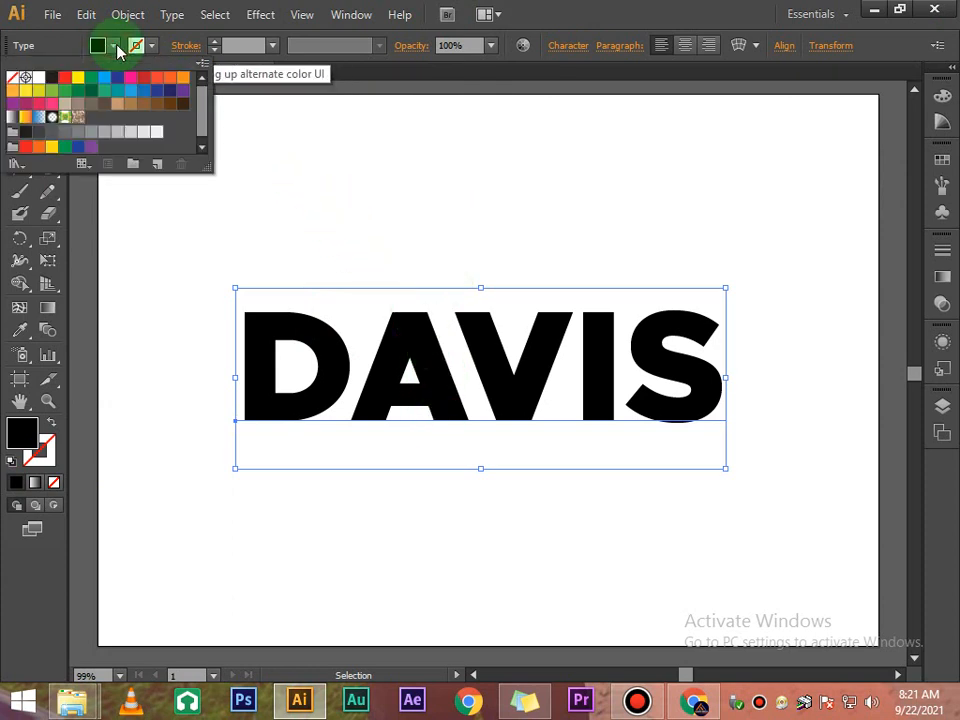
click(146, 105)
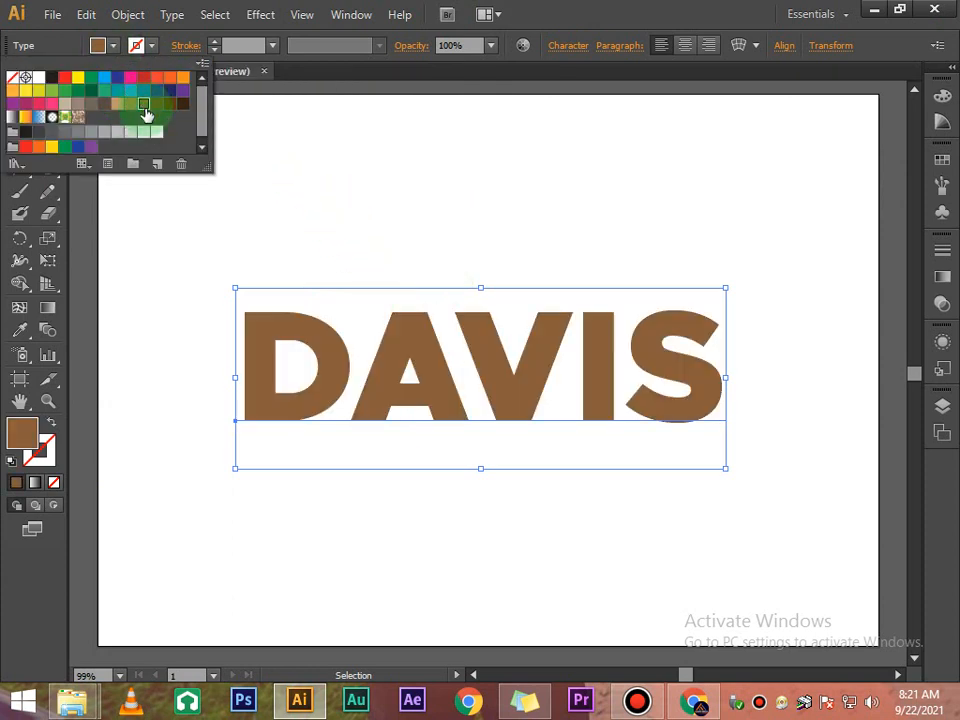
click(182, 104)
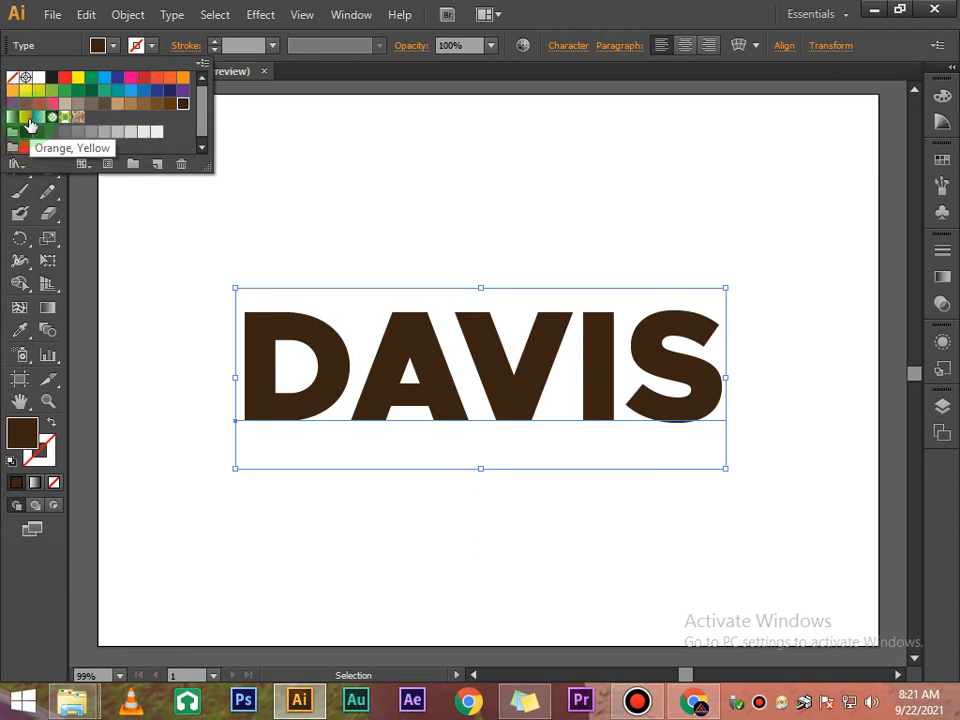
click(27, 119)
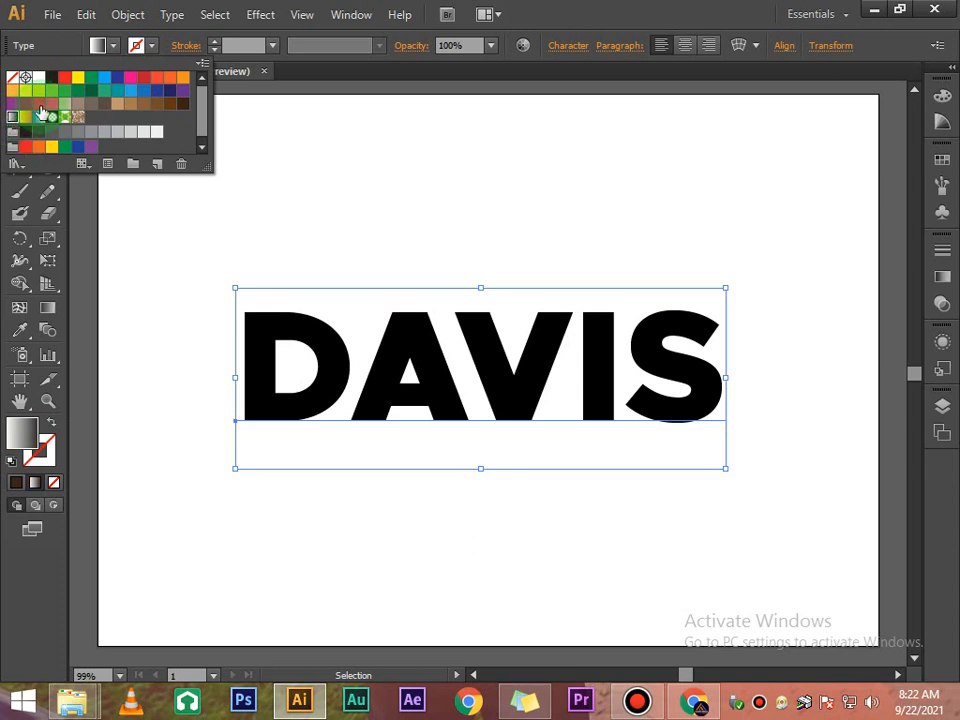
- Try green swatches on the name text and settle on a dark magenta fill
click(45, 94)
click(63, 96)
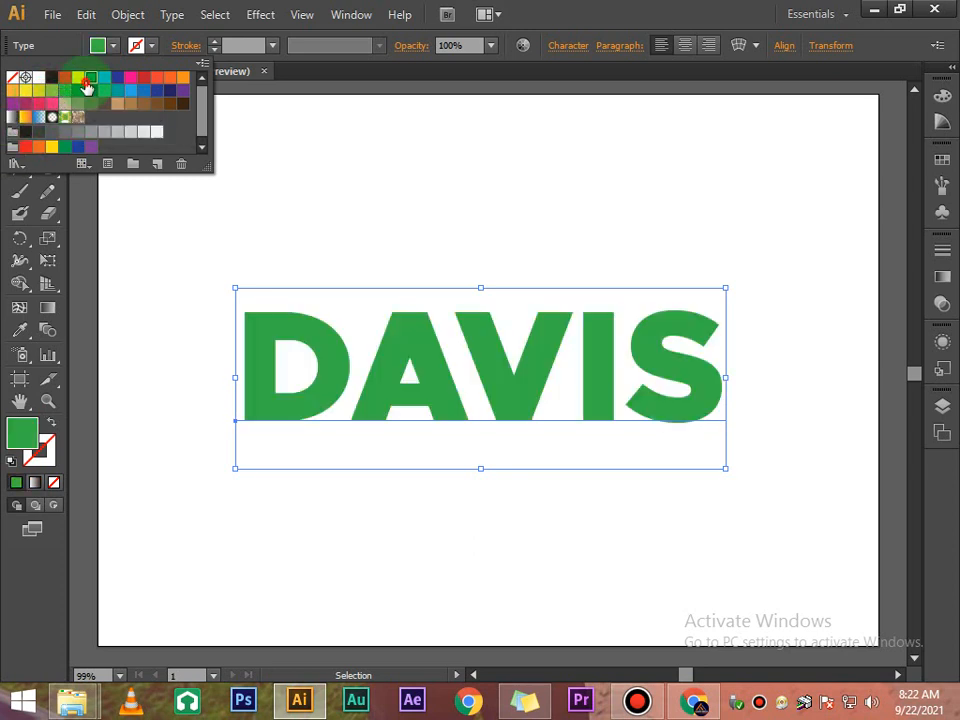
click(88, 96)
click(88, 96)
click(25, 106)
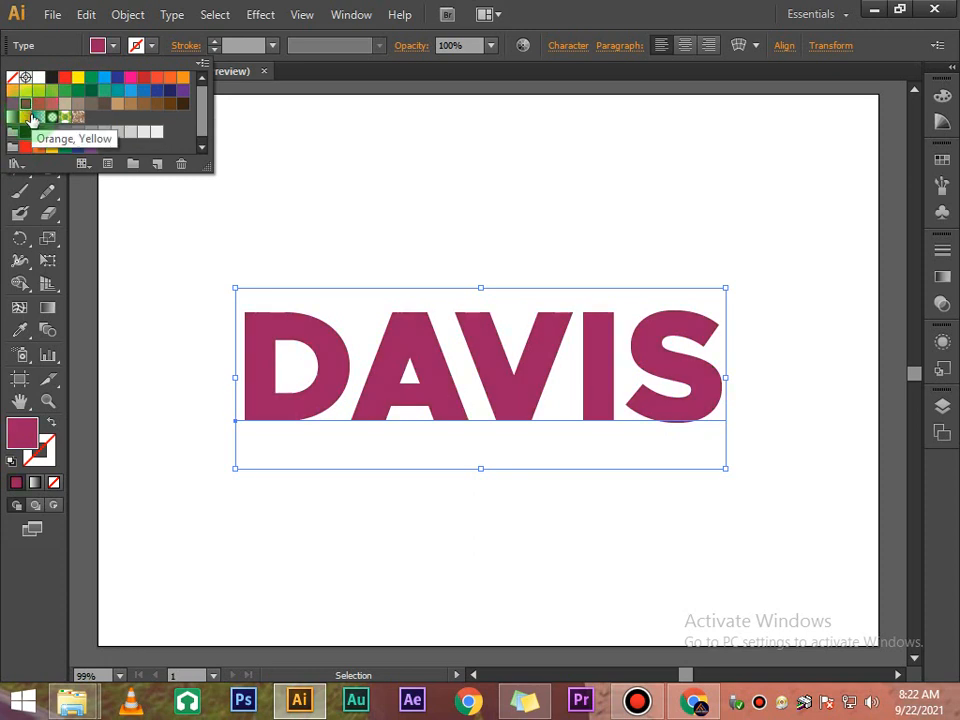
- Try the Orange, Yellow gradient as the name text's fill, return to dark magenta and close the swatches
click(28, 117)
click(25, 106)
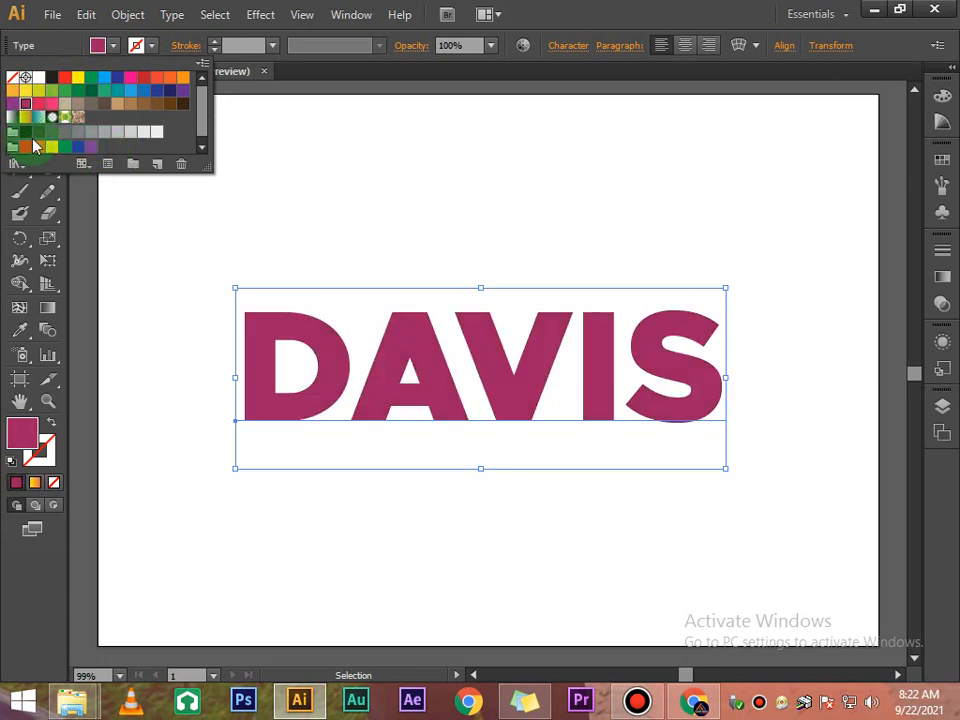
click(340, 233)
click(105, 48)
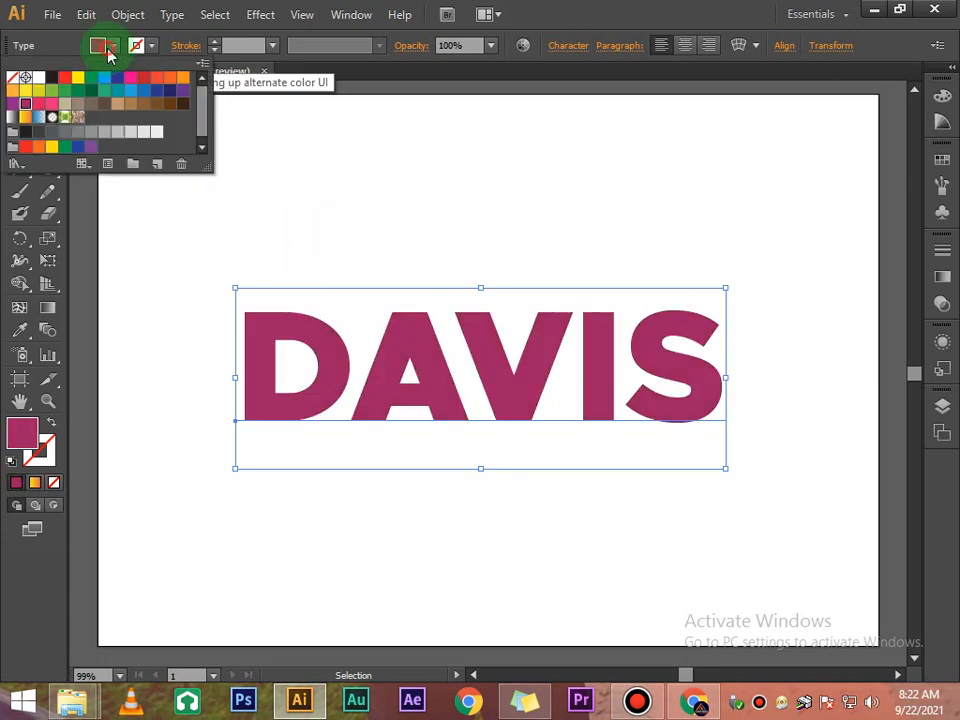
click(448, 272)
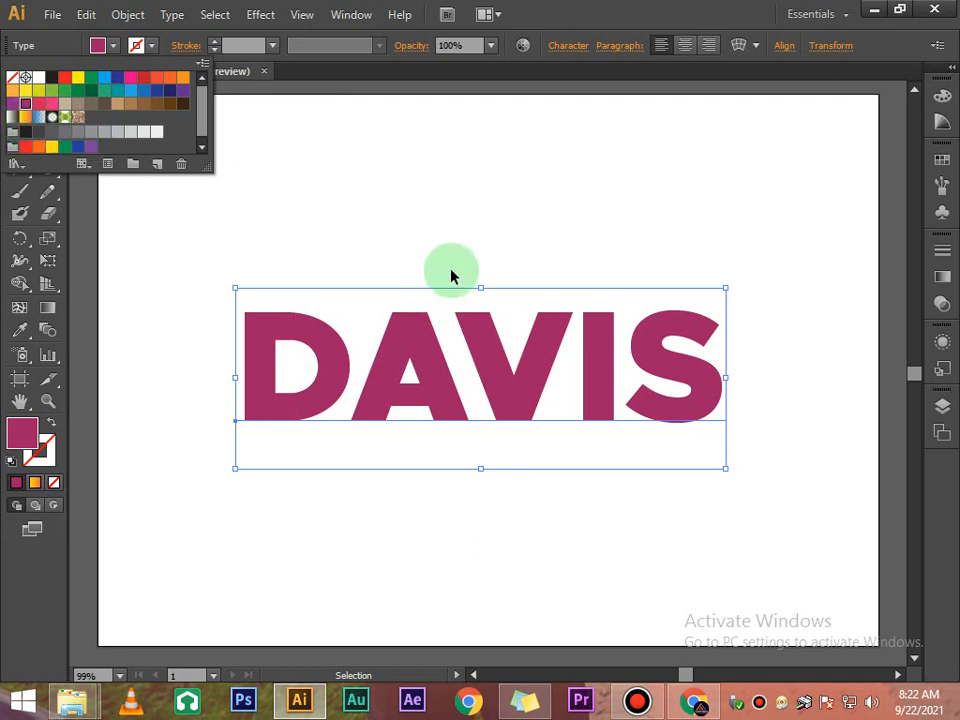
click(457, 290)
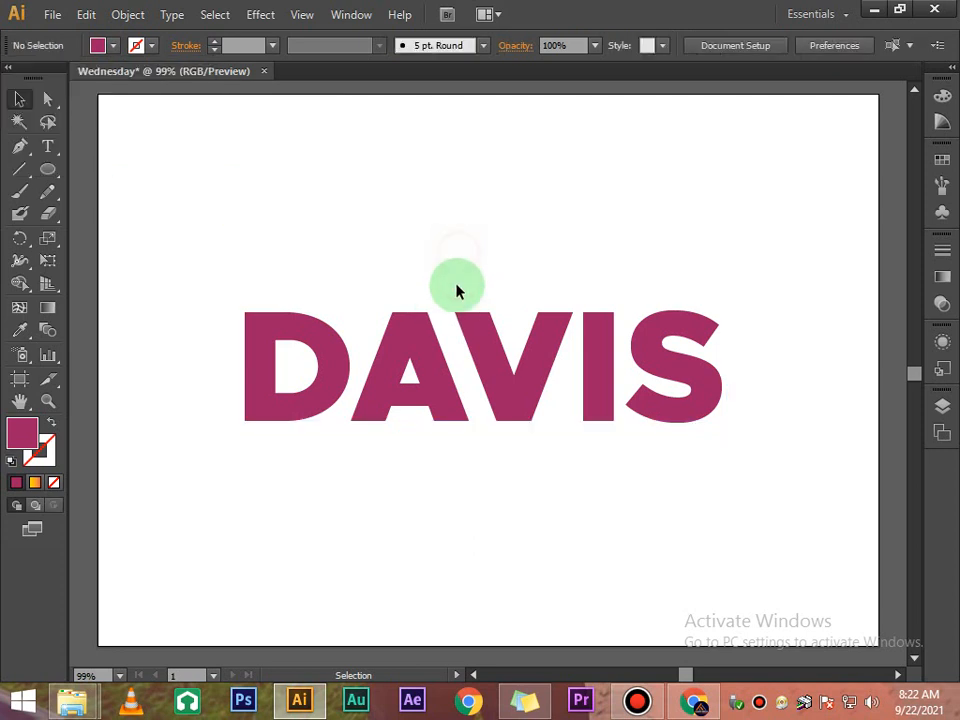
- Select the magenta name text and convert it to outlines
click(447, 361)
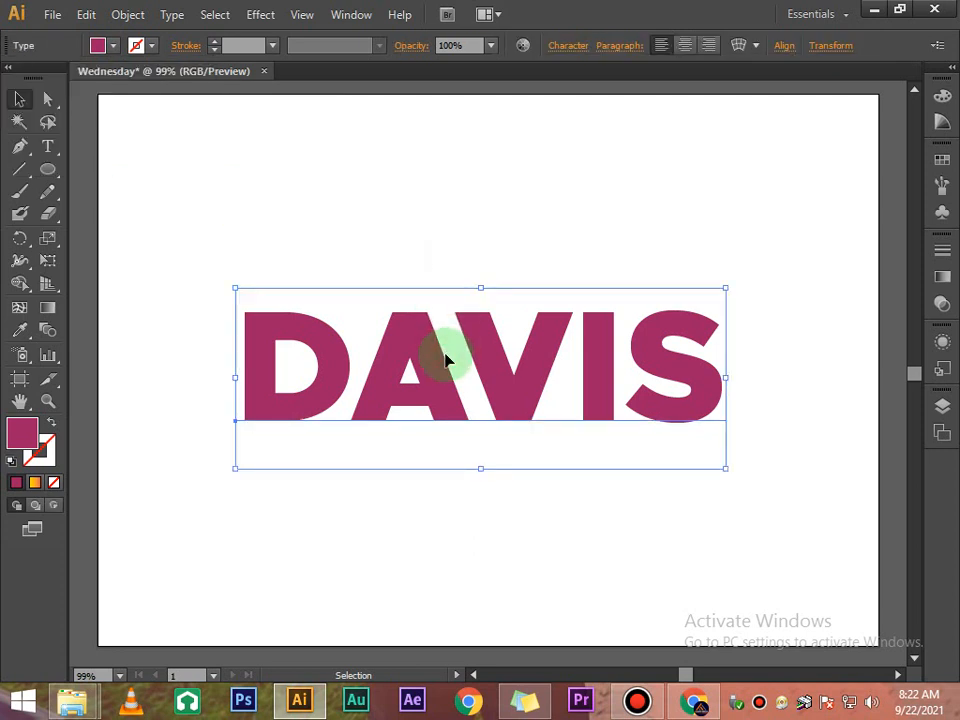
click(452, 255)
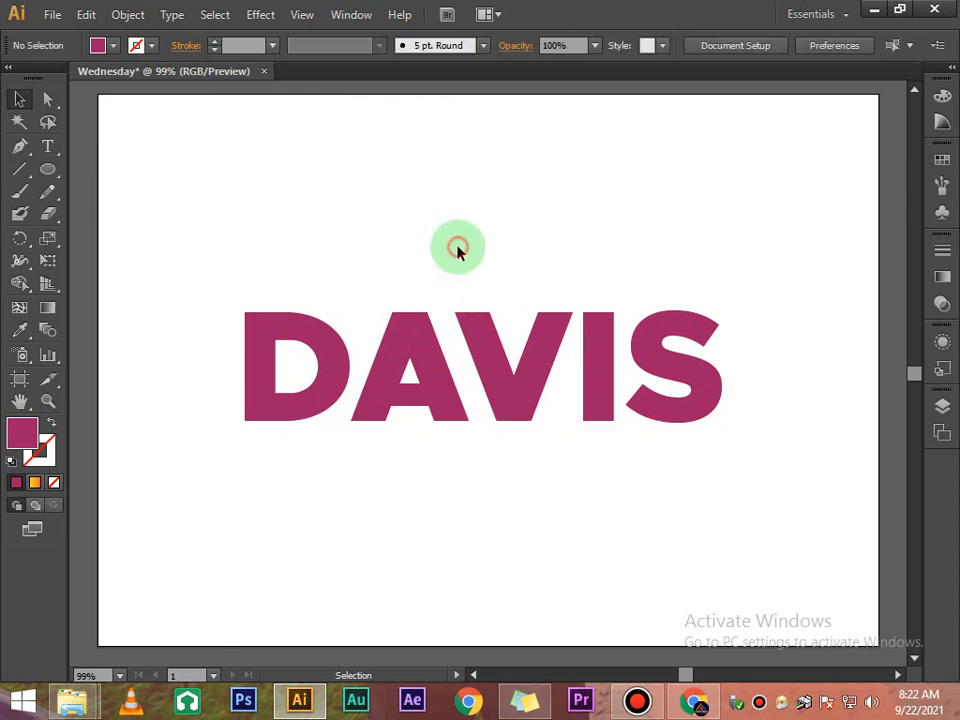
click(428, 368)
right_click(428, 366)
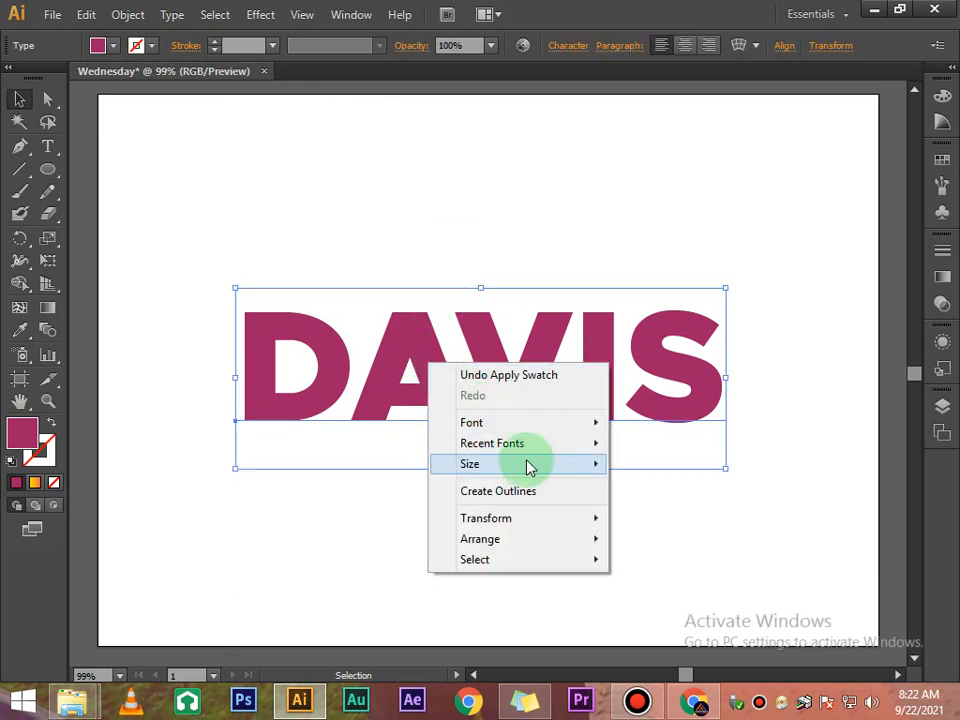
click(537, 492)
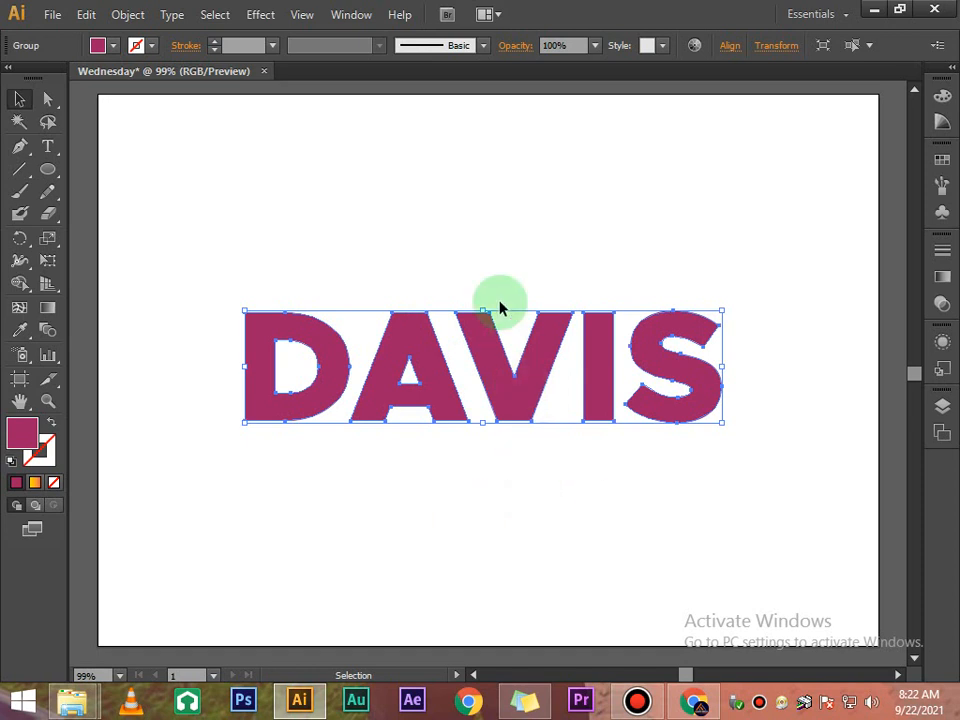
- Fill the outlined name text with the Orange, Yellow gradient swatch and deselect it
click(432, 259)
click(348, 355)
click(110, 46)
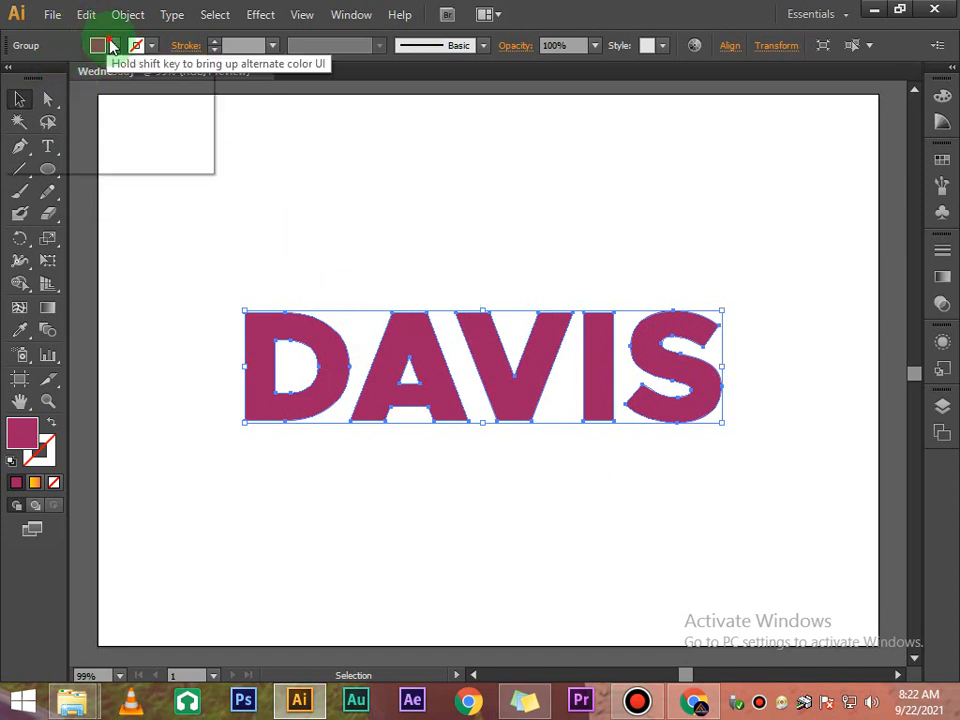
click(26, 116)
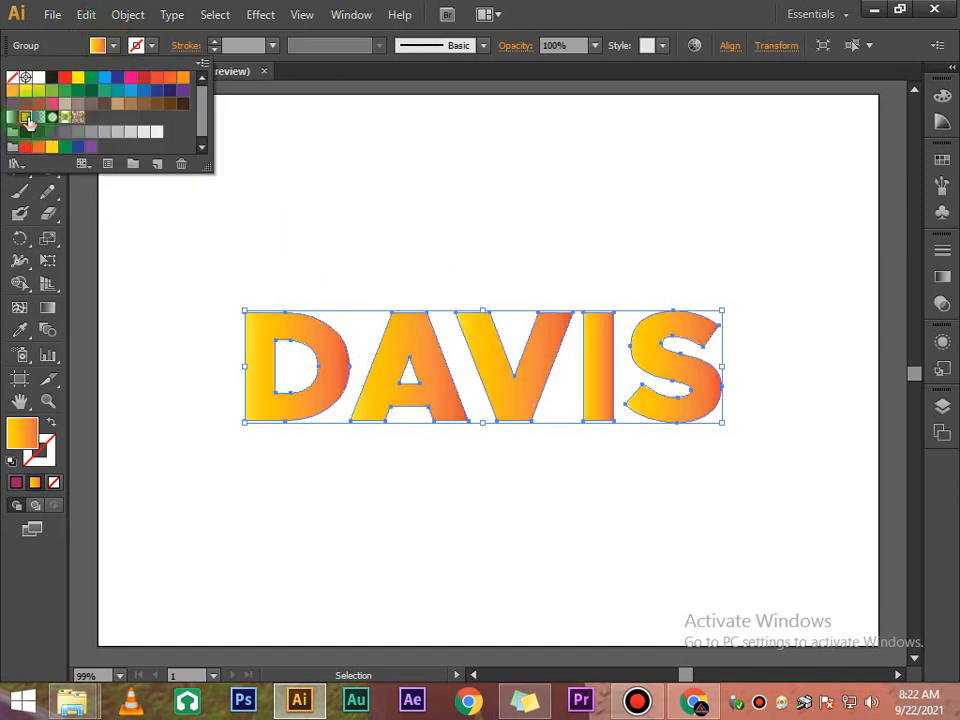
click(182, 200)
click(476, 251)
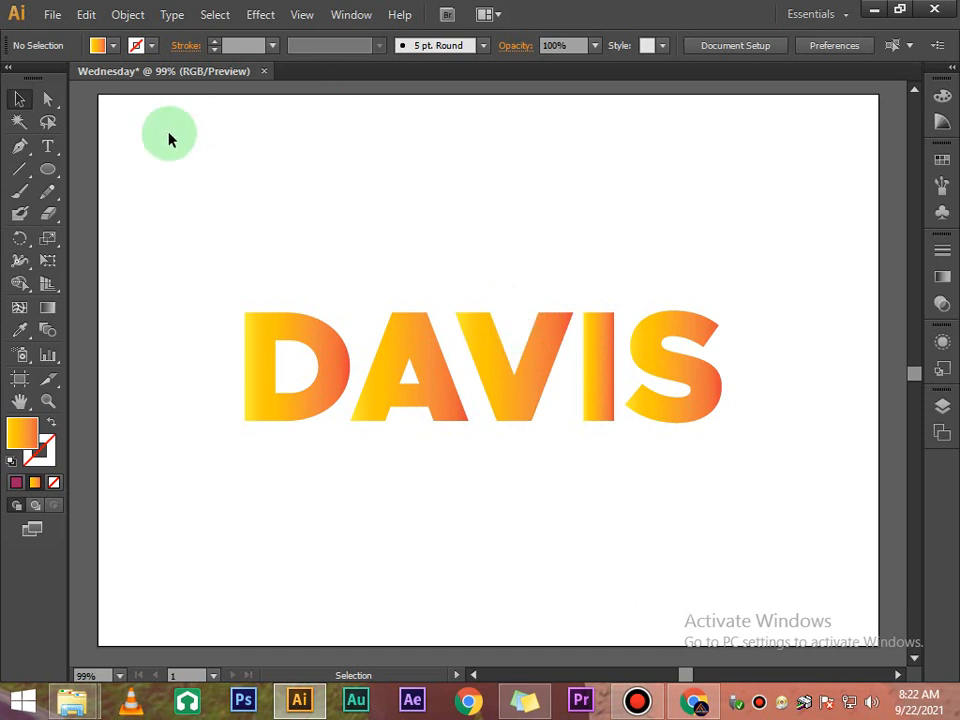
- Select the outlined name, load the Brights gradient library and try its red gradient as the fill
click(326, 339)
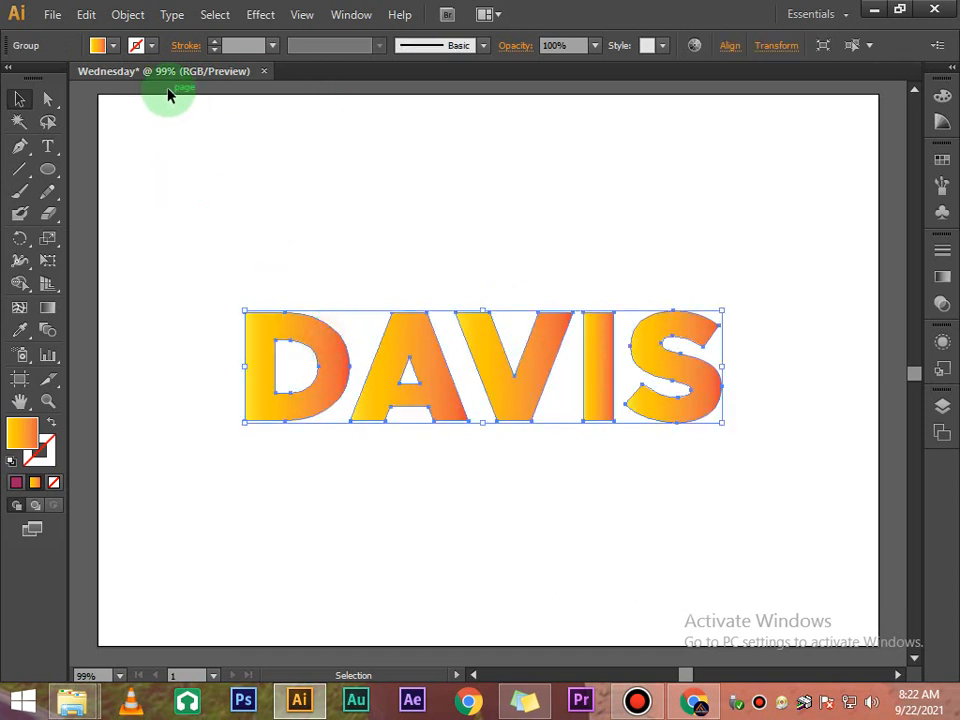
click(114, 46)
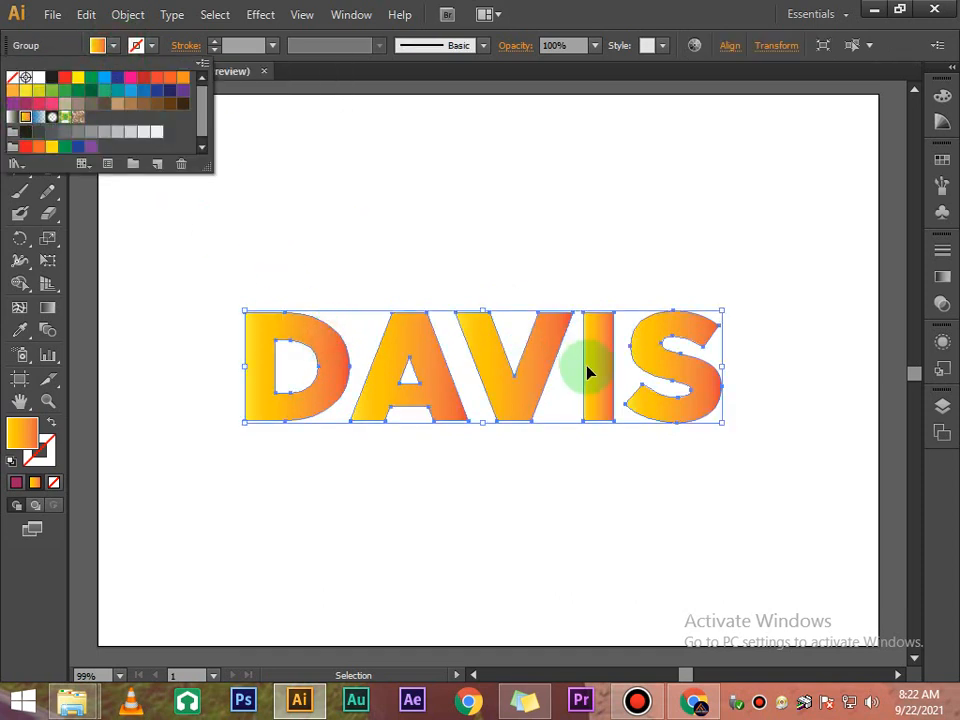
click(16, 170)
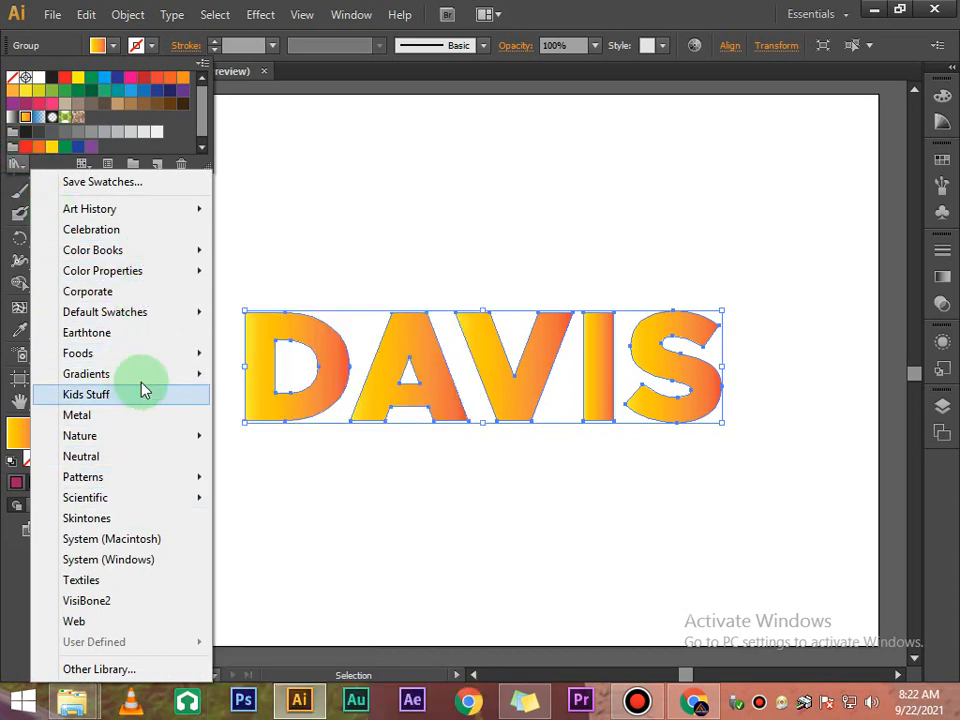
mouse_move(150, 376)
click(291, 296)
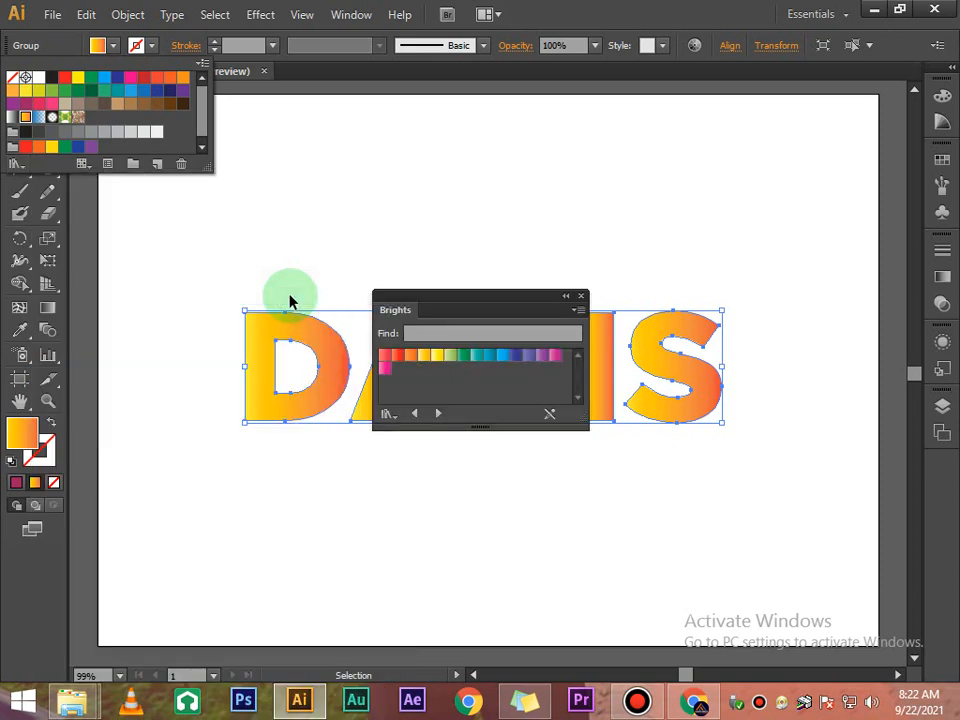
click(396, 357)
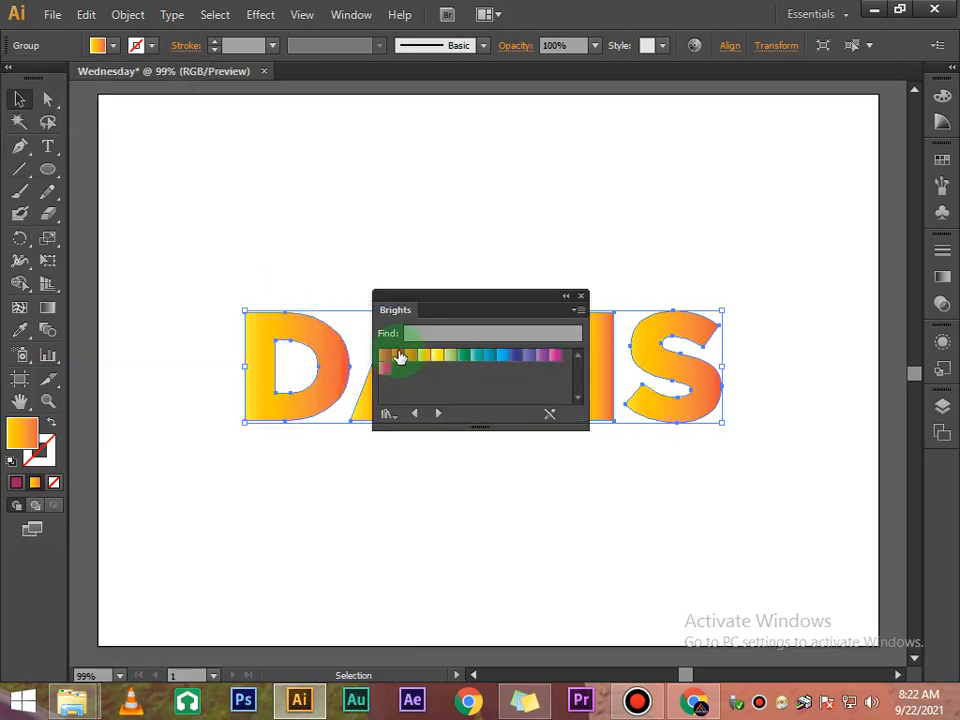
- Move the gradient library clear of the name, switch to Earthtones and try a dark red gradient fill
click(415, 416)
drag(435, 320, 577, 181)
click(580, 276)
click(580, 276)
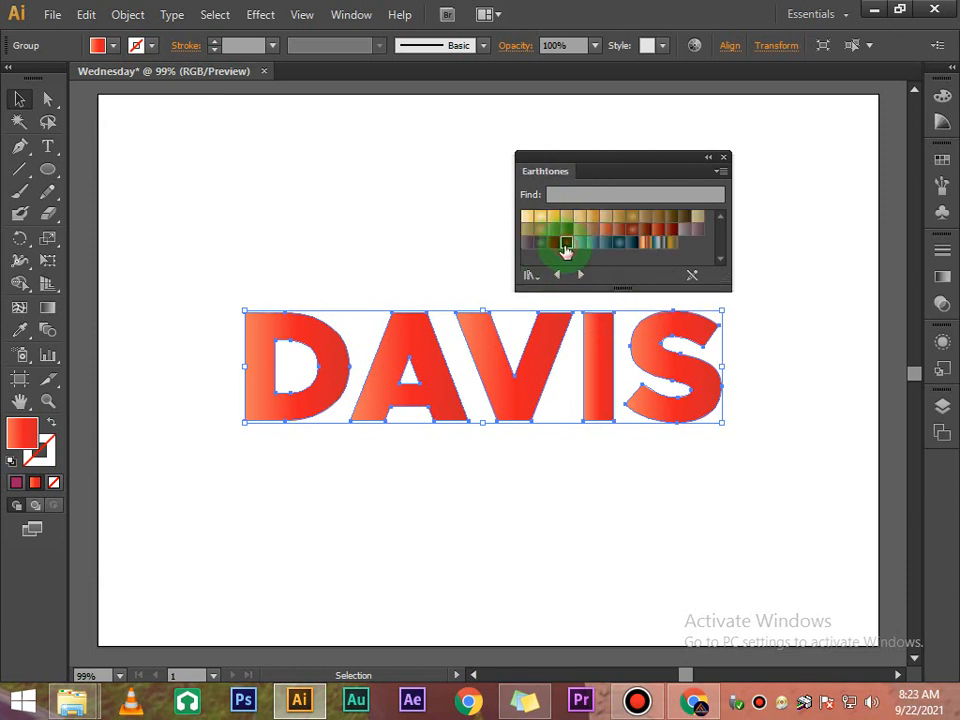
click(555, 245)
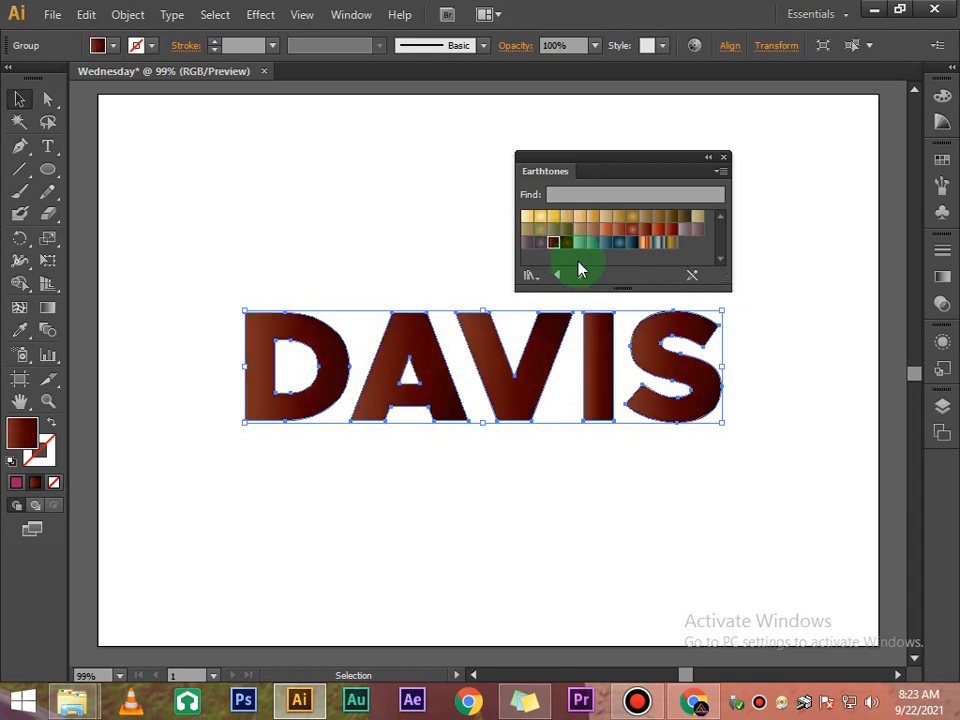
- Fill the outlined name with the dark blue Earthtones gradient, deselect it and close the gradient library
click(580, 274)
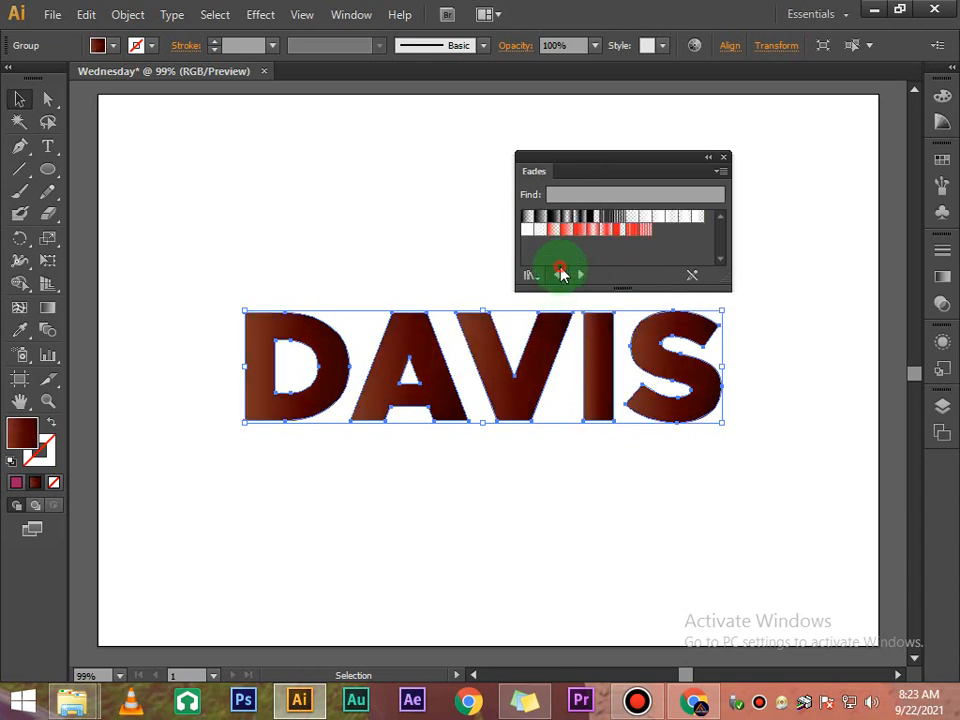
click(560, 274)
click(632, 242)
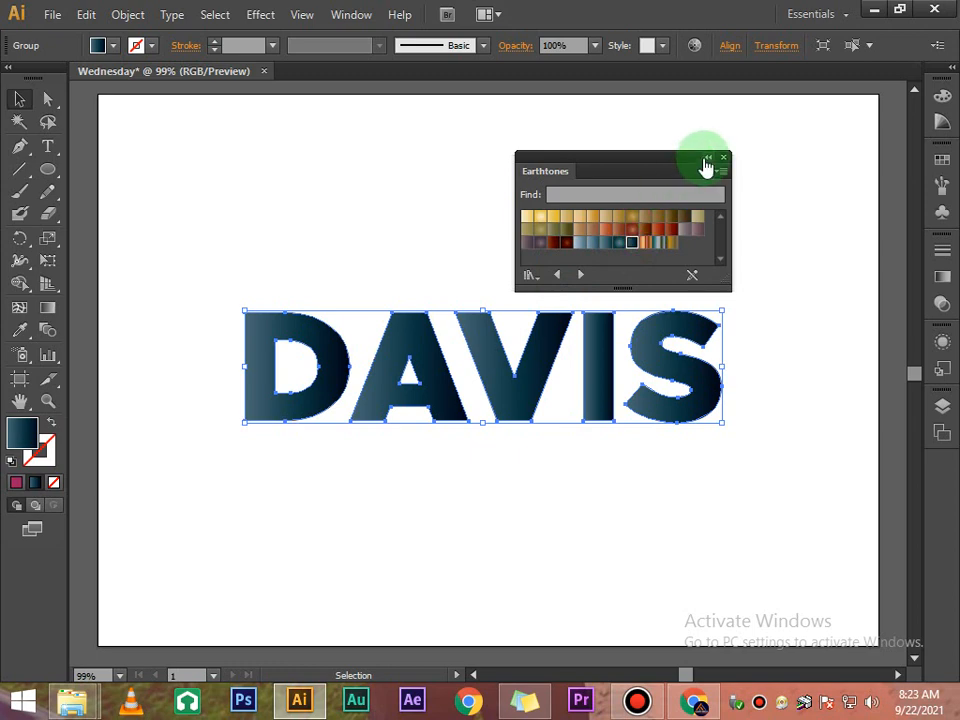
click(707, 159)
click(680, 200)
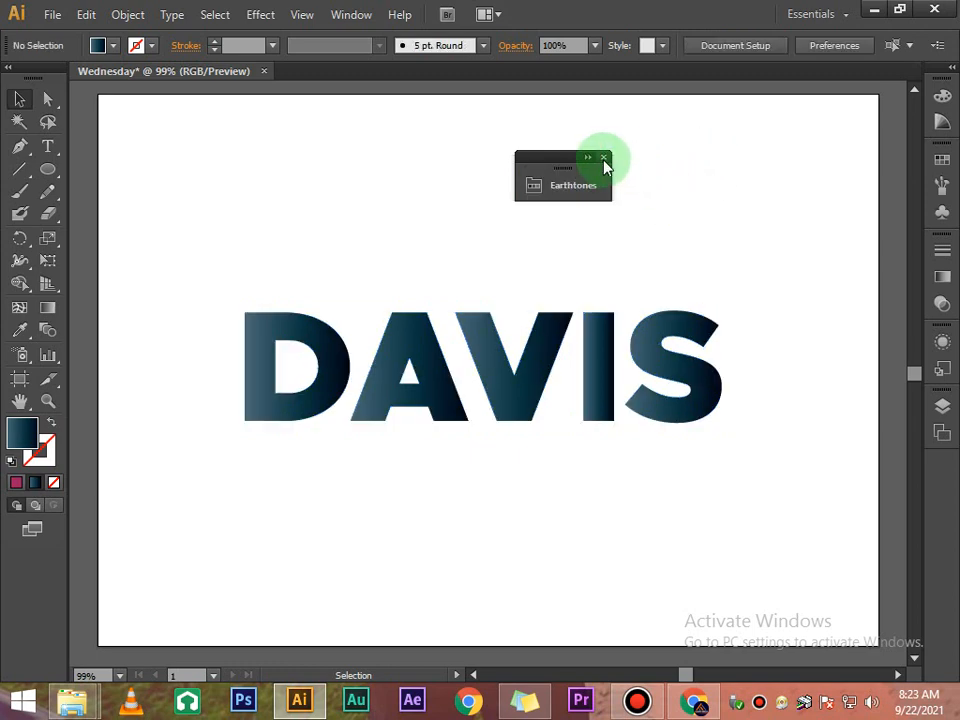
click(604, 158)
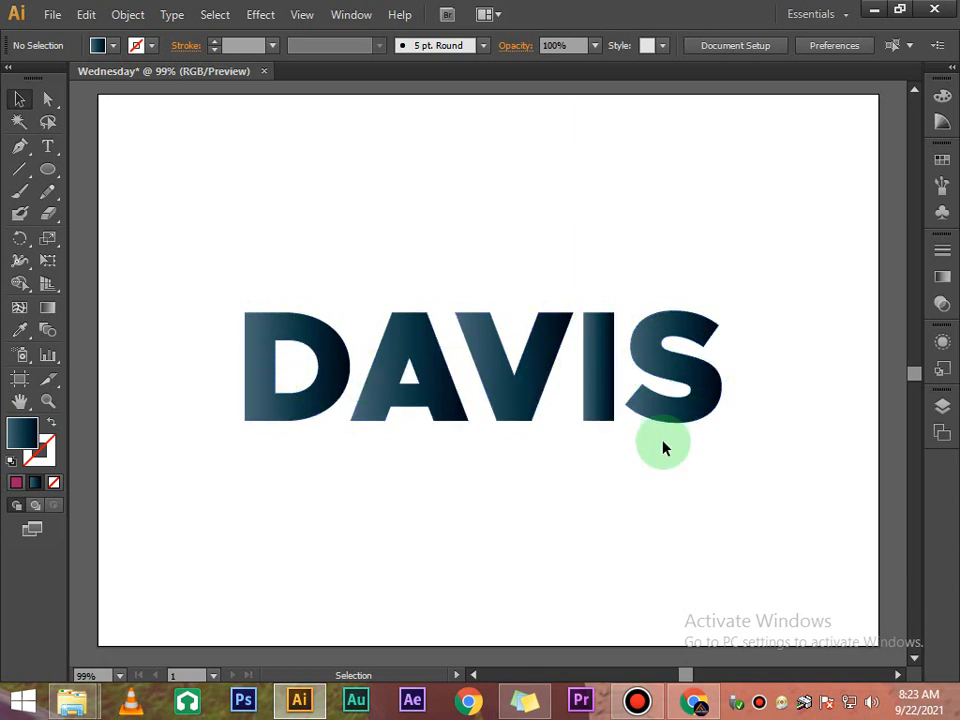
- Select the dark blue outlined name and ungroup its letters
click(655, 395)
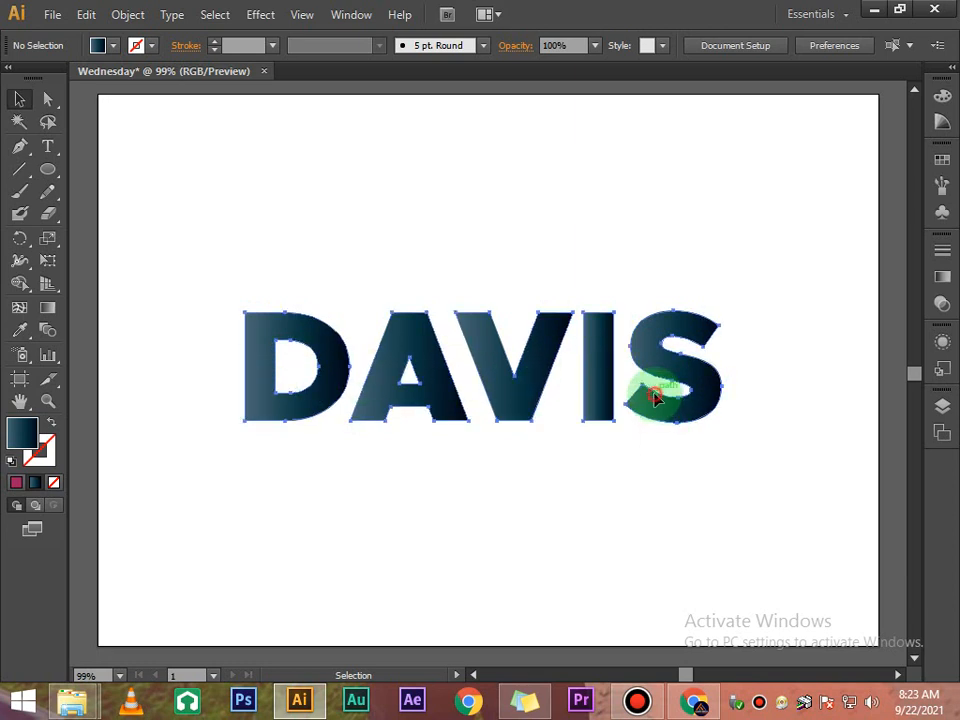
click(523, 548)
click(529, 392)
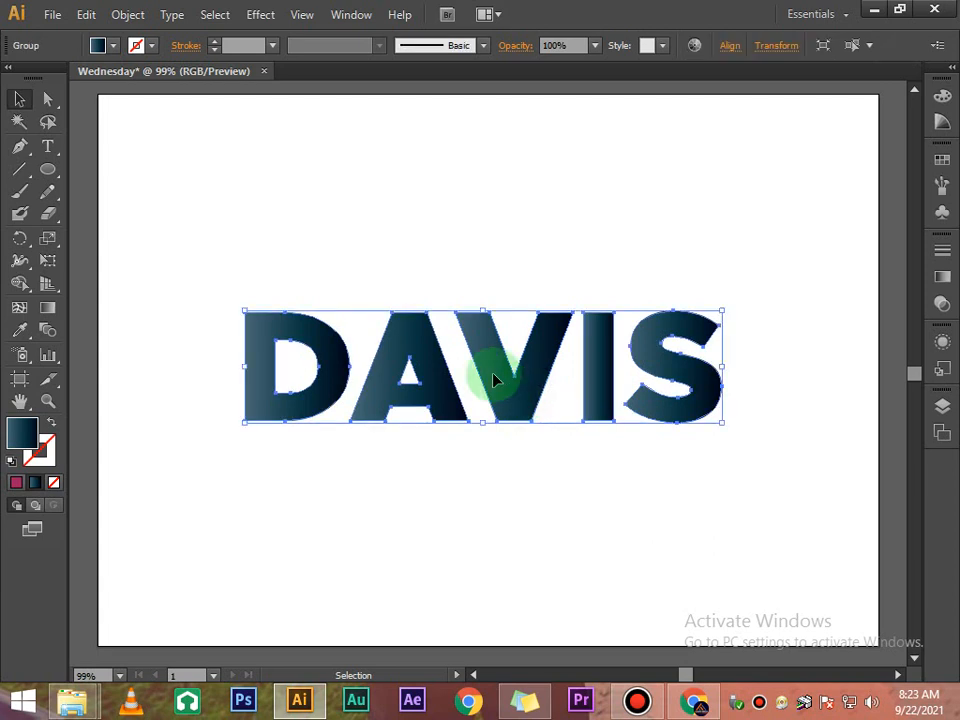
click(552, 283)
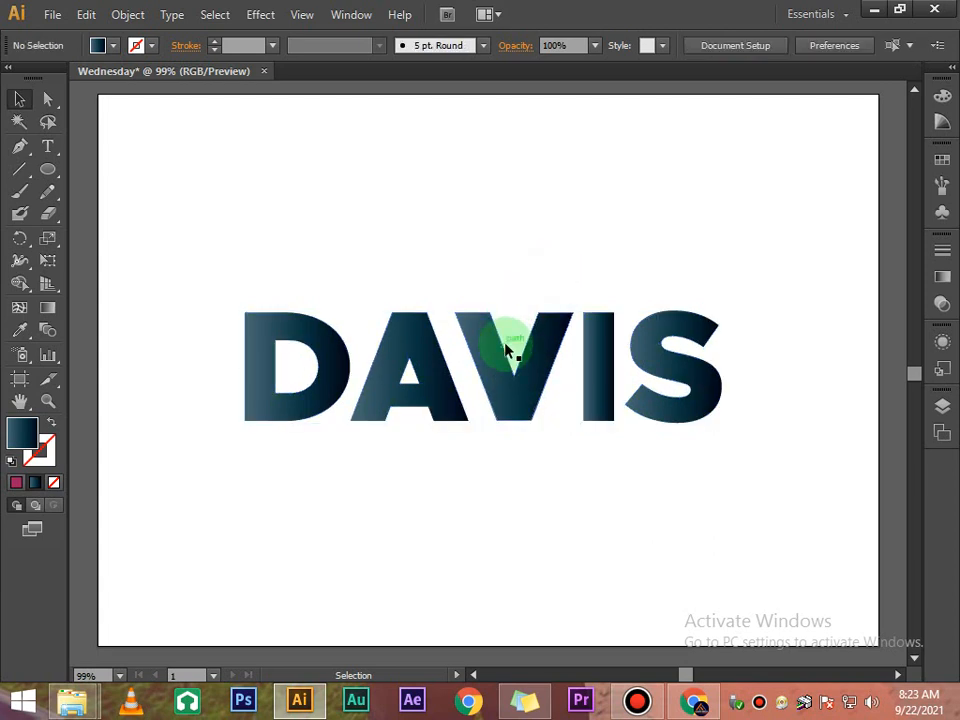
click(508, 347)
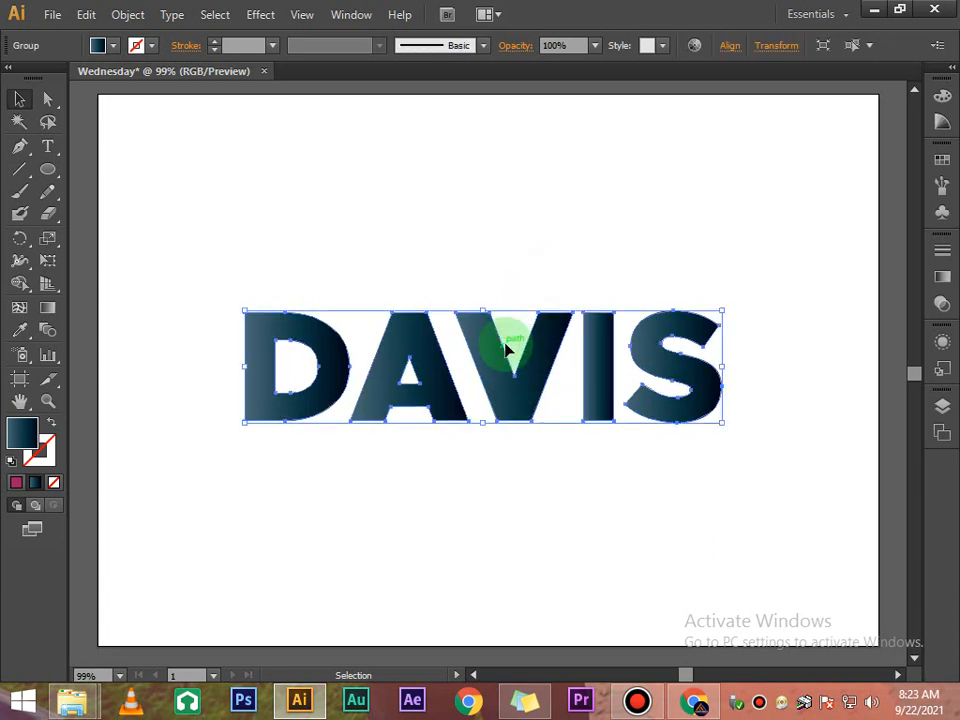
right_click(495, 372)
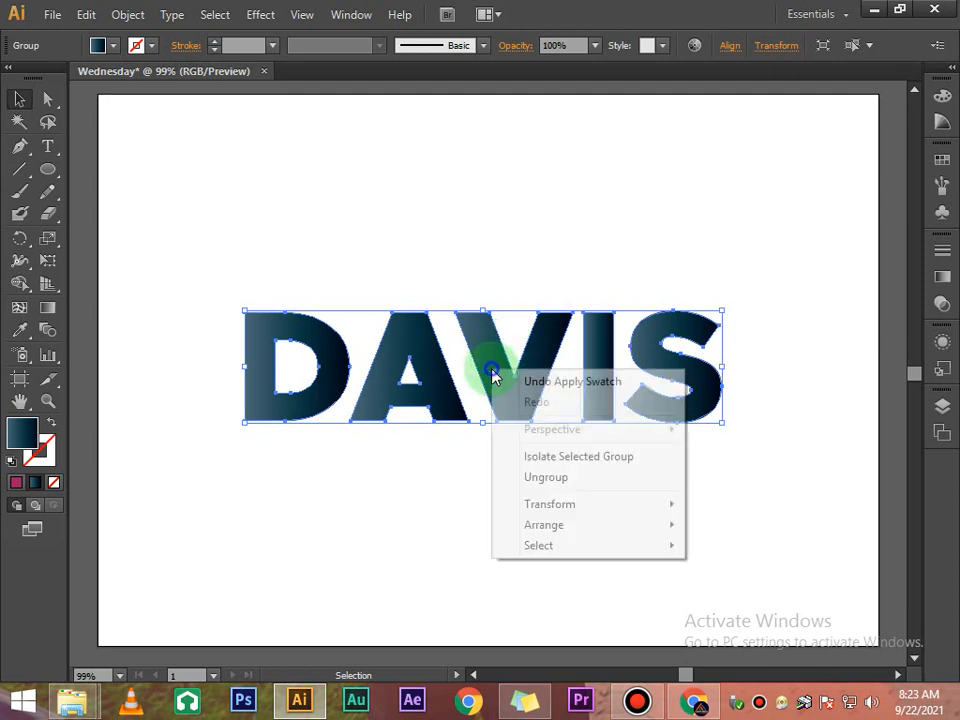
click(590, 480)
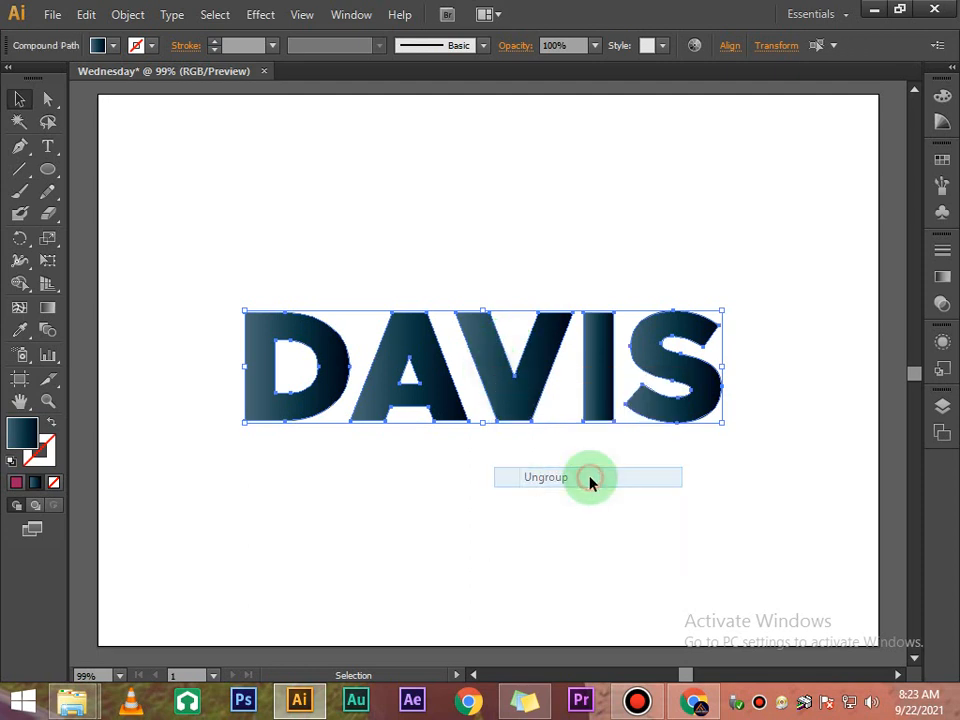
- Release the letters' compound paths, combine all the letters into one compound path and deselect it
right_click(498, 372)
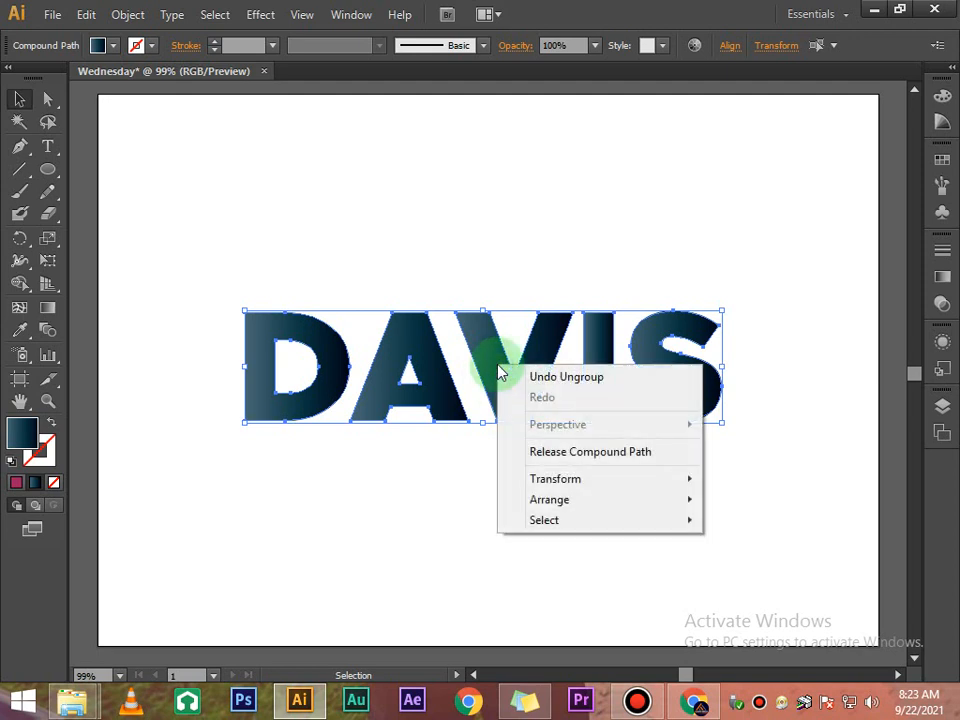
click(557, 462)
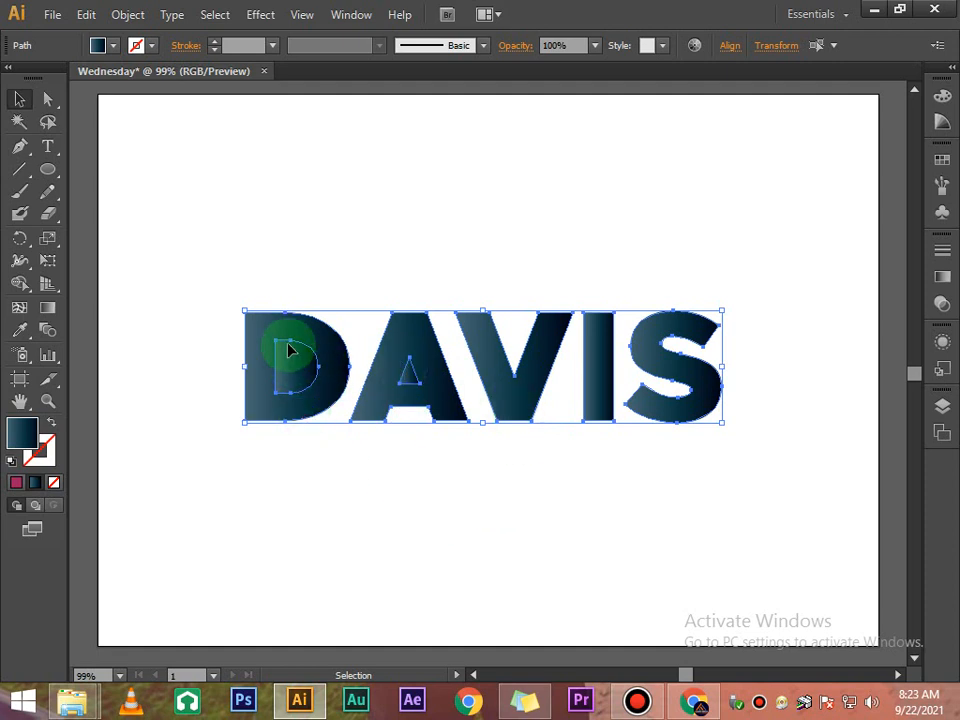
right_click(483, 362)
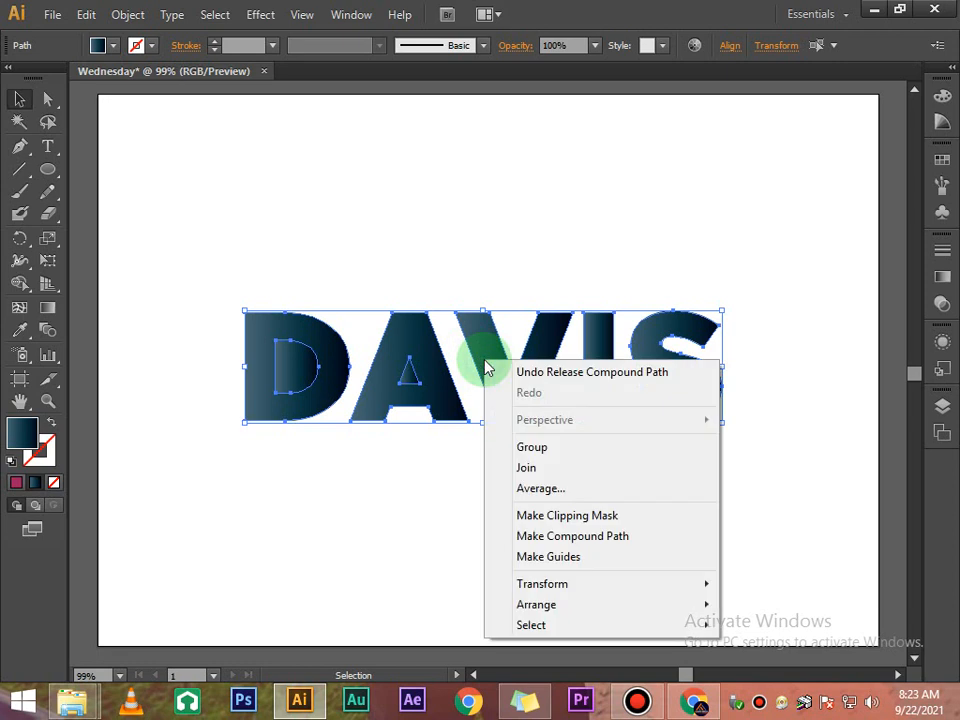
click(588, 540)
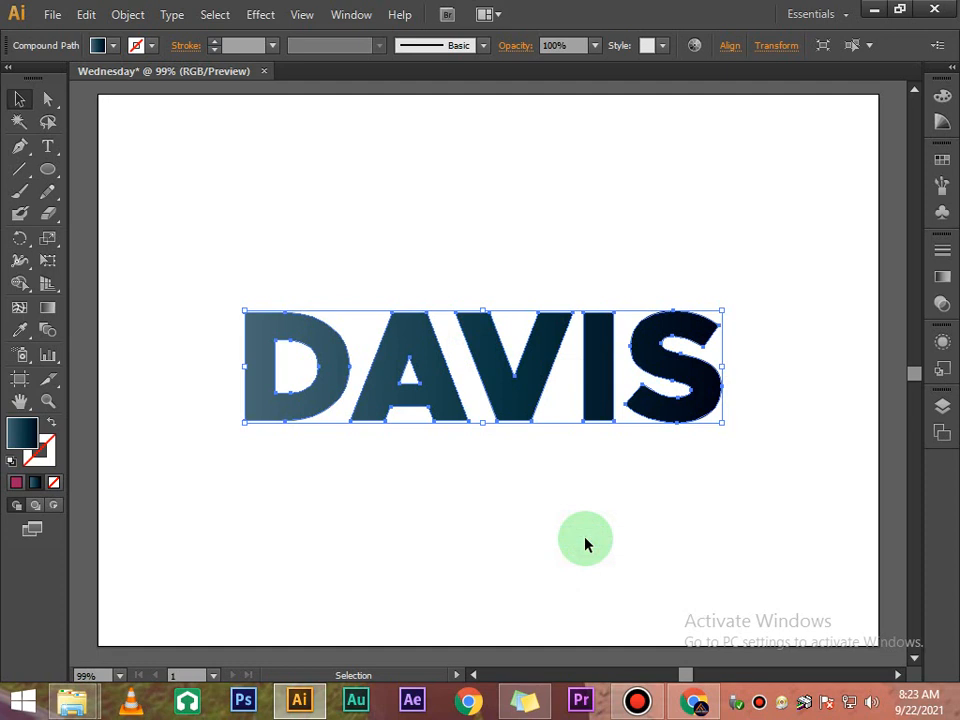
click(585, 197)
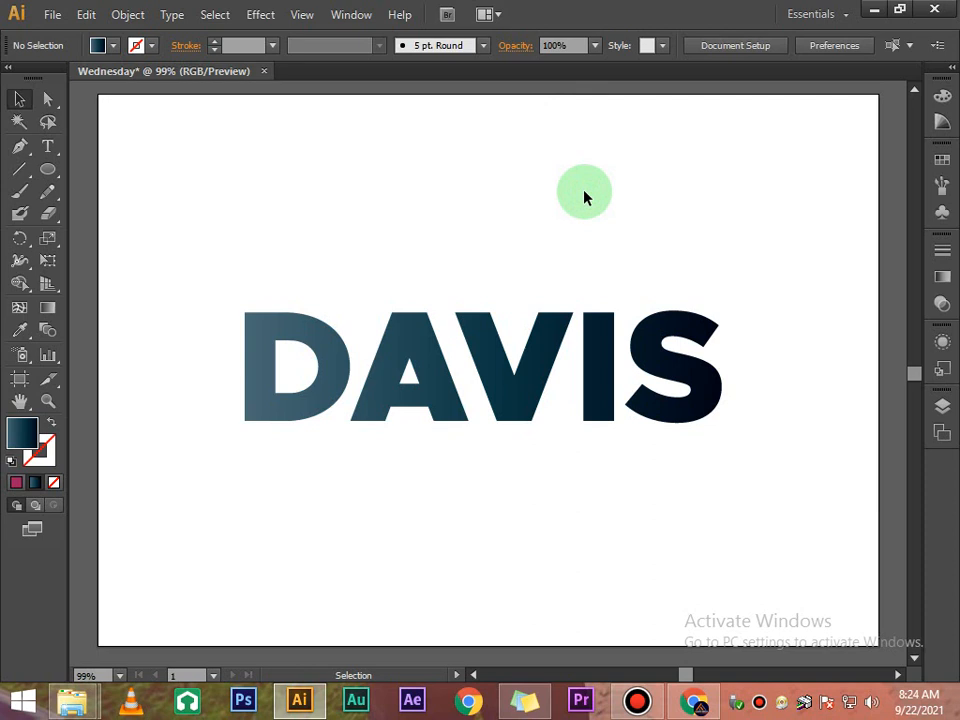
- Fill the compound-path name with the Orange, Yellow gradient swatch and deselect it
click(252, 356)
click(622, 262)
click(253, 381)
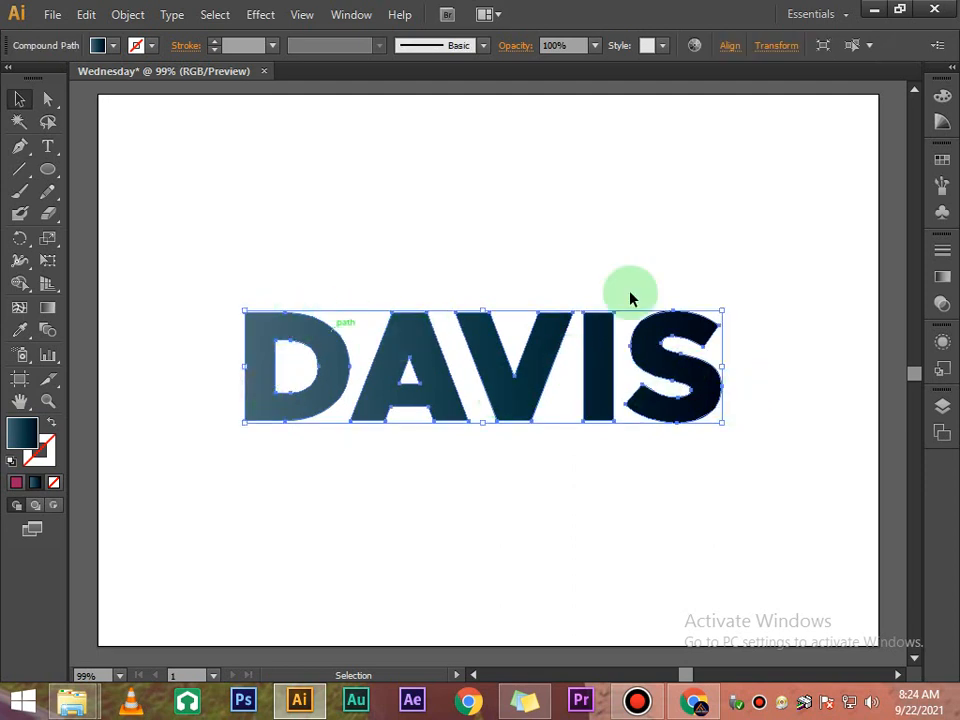
click(844, 233)
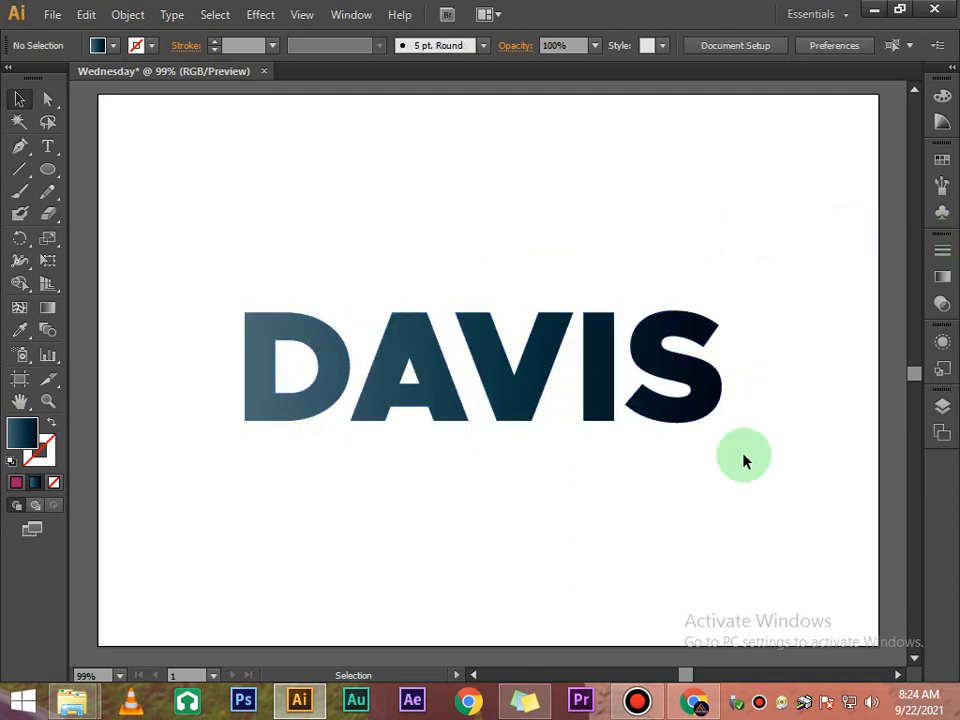
click(328, 369)
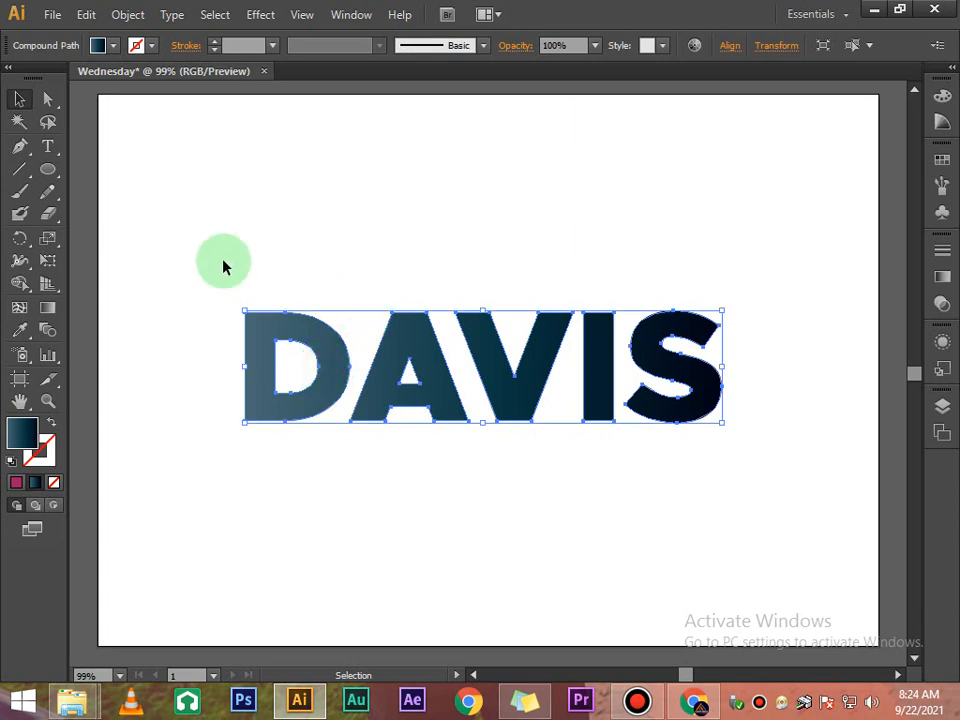
click(112, 46)
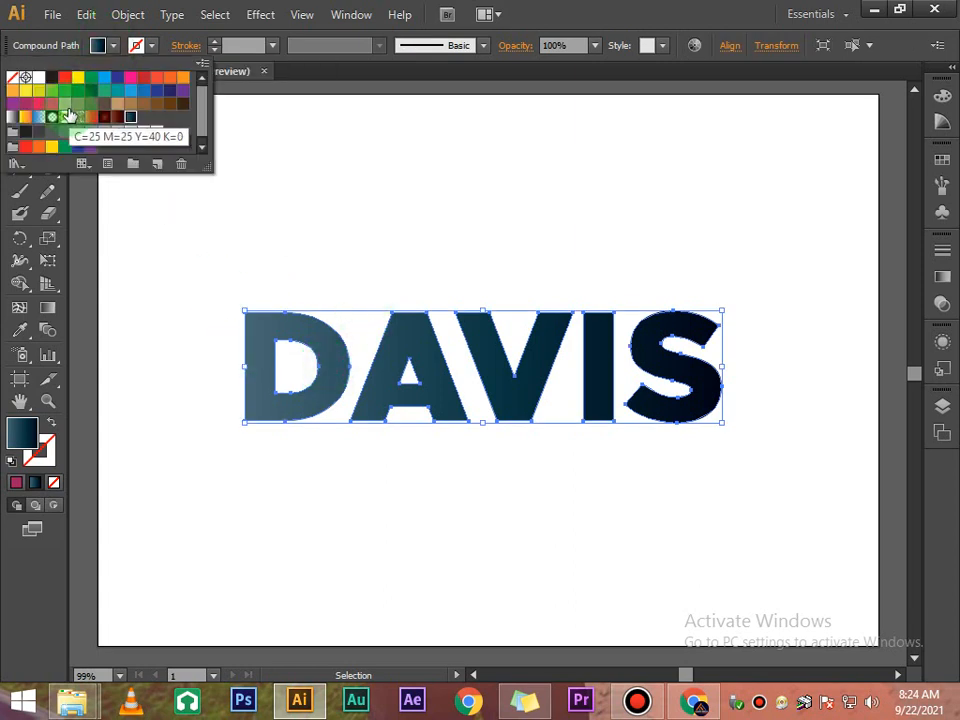
click(26, 119)
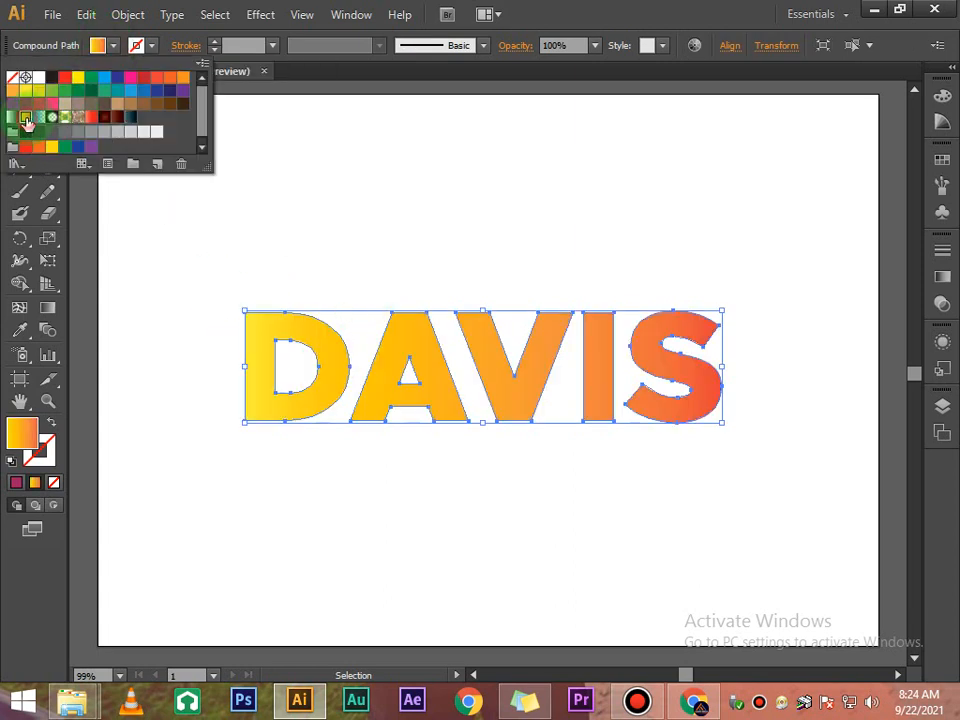
click(358, 279)
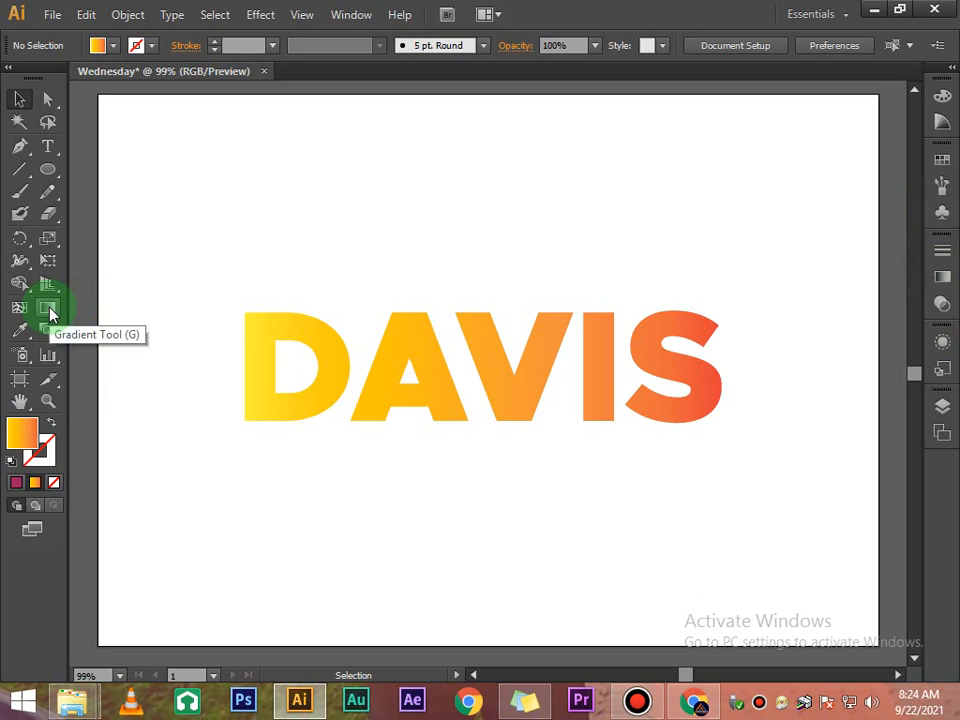
- Select the compound-path name and recolor the first stop of its gradient blue
click(326, 373)
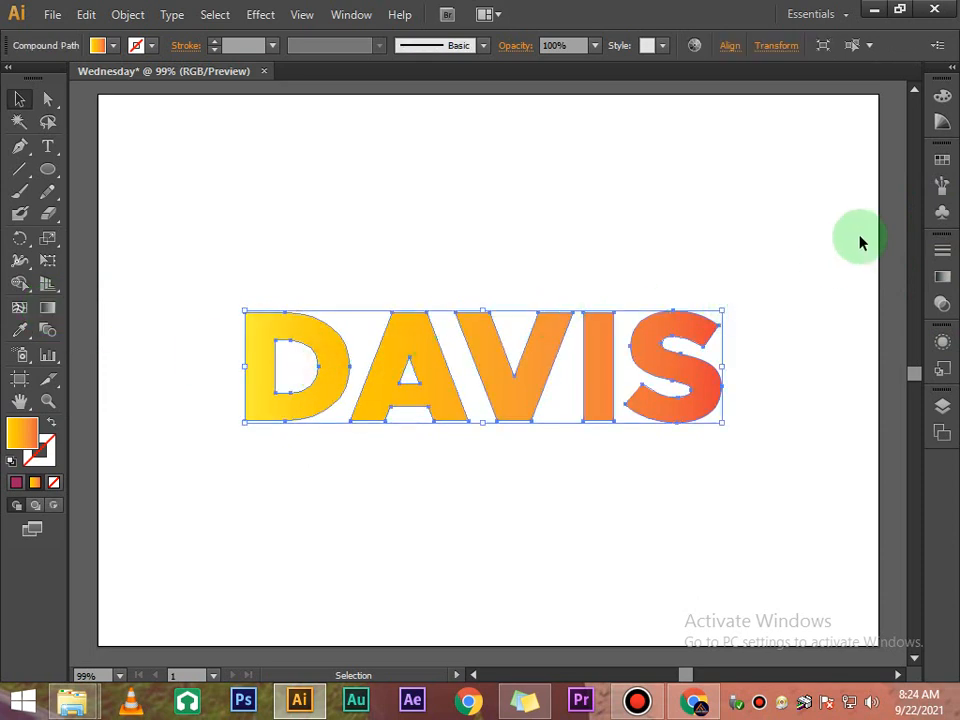
click(942, 278)
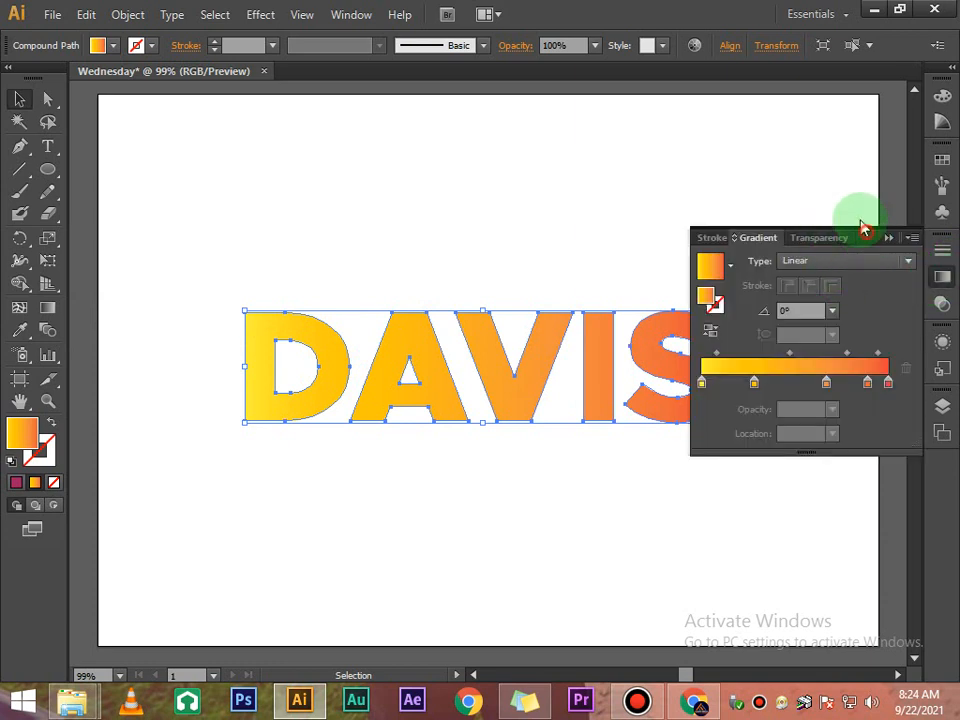
drag(864, 230, 829, 133)
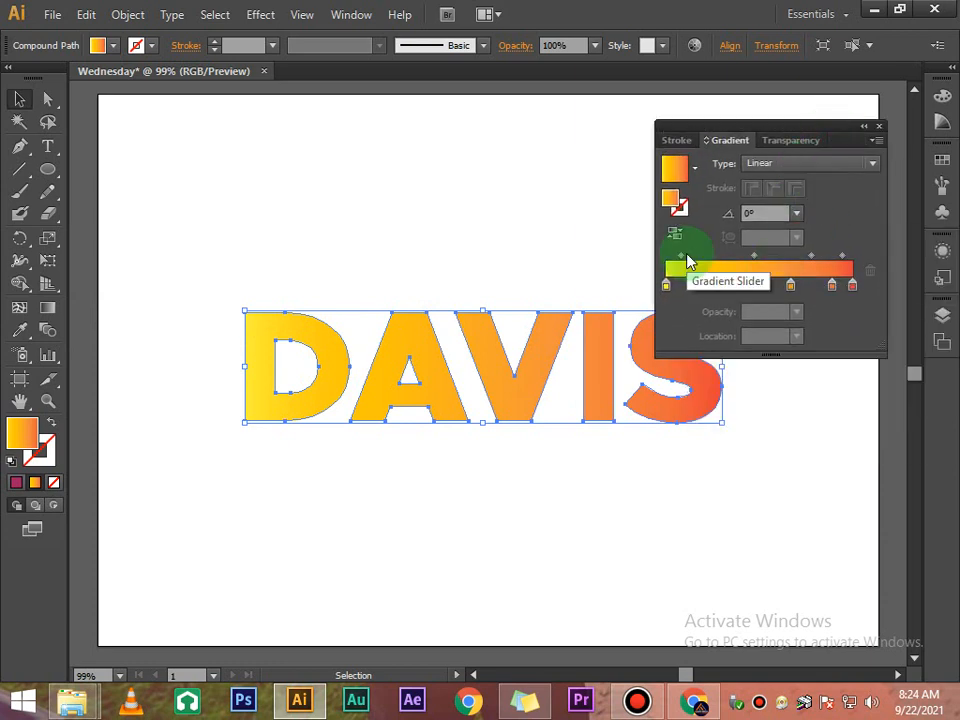
double_click(667, 287)
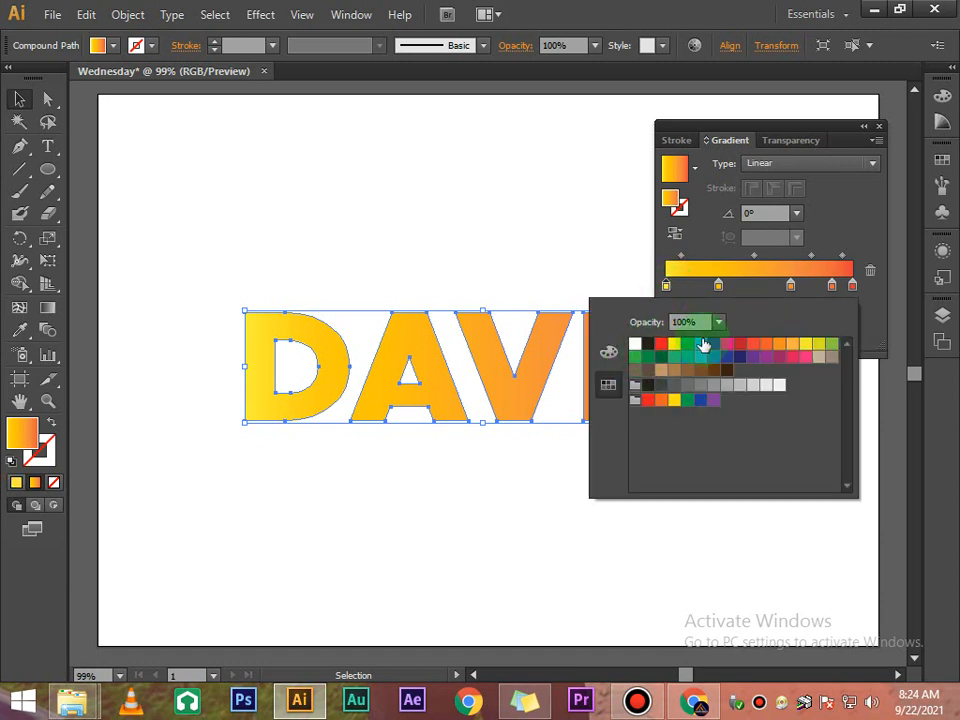
click(714, 344)
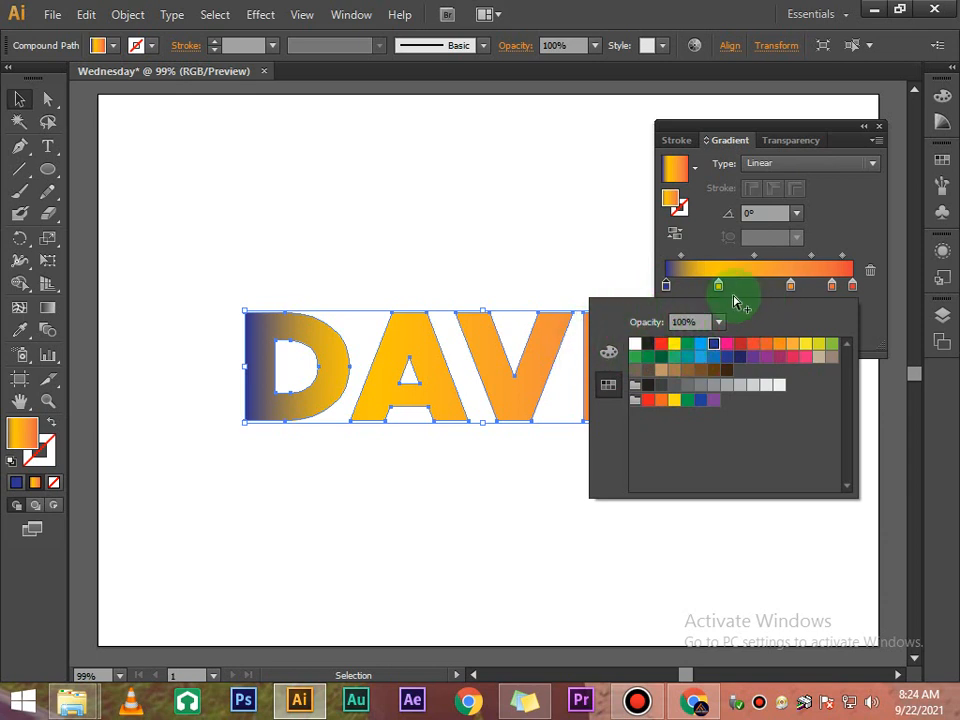
- Delete the blue and yellow stops from the name's gradient and move the light orange stop to the start of the ramp
click(719, 291)
click(870, 275)
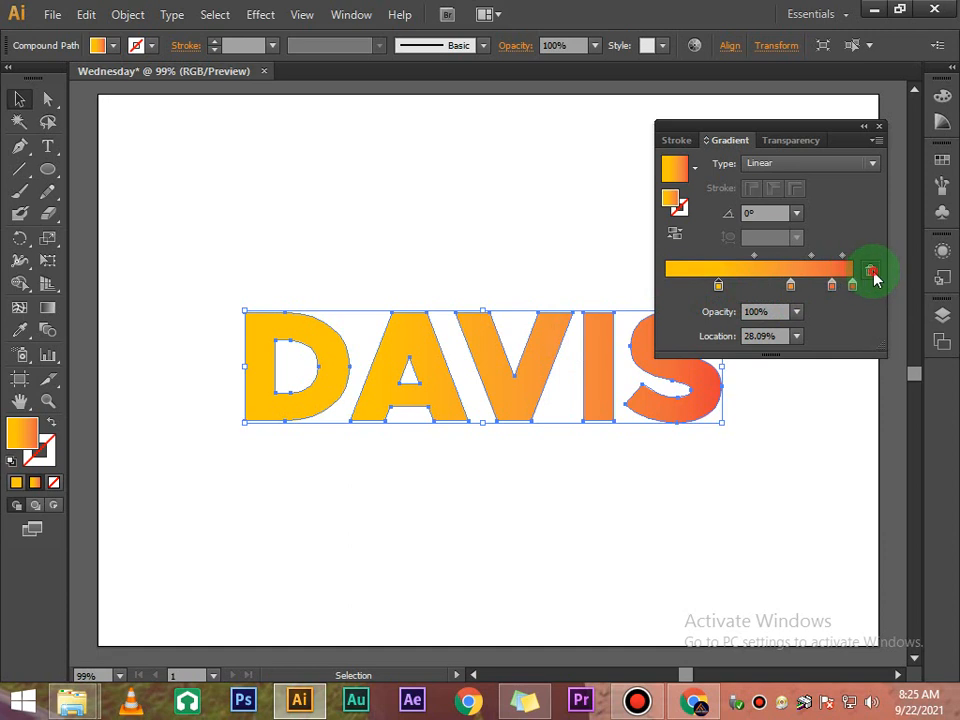
click(873, 272)
drag(790, 287, 690, 293)
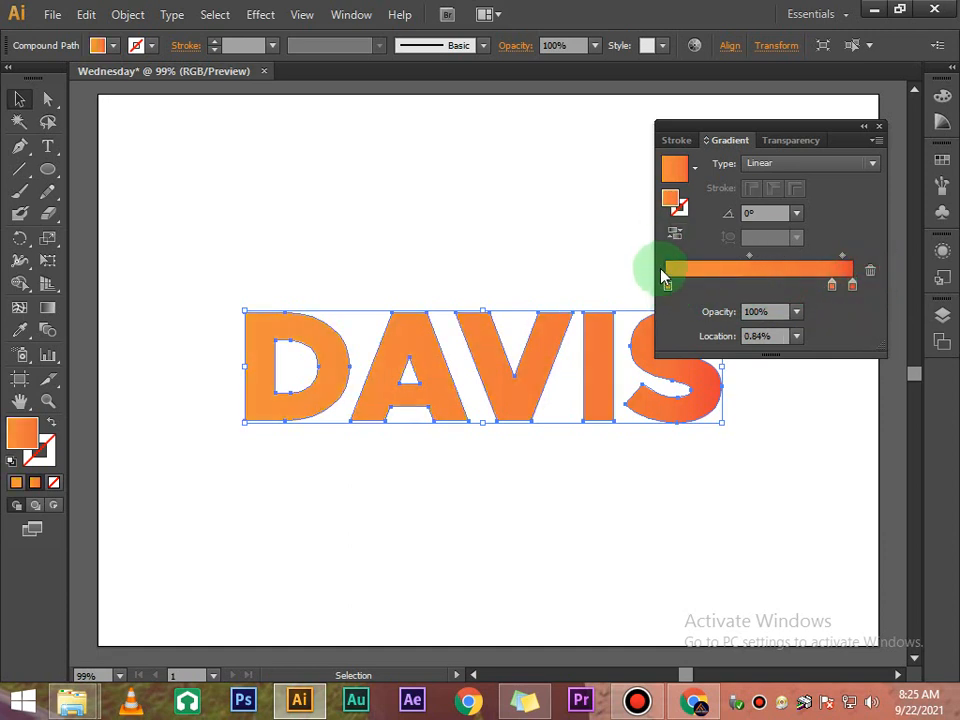
- Recolor the gradient's starting stop dark navy blue and delete the orange stop just before the red-orange end stop
double_click(669, 286)
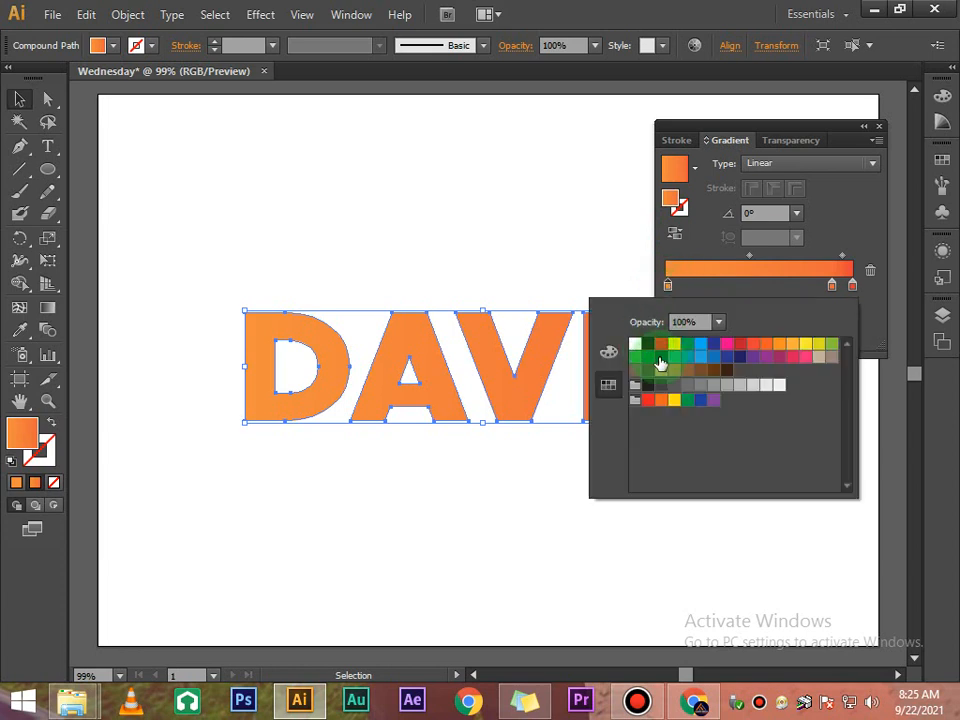
click(739, 357)
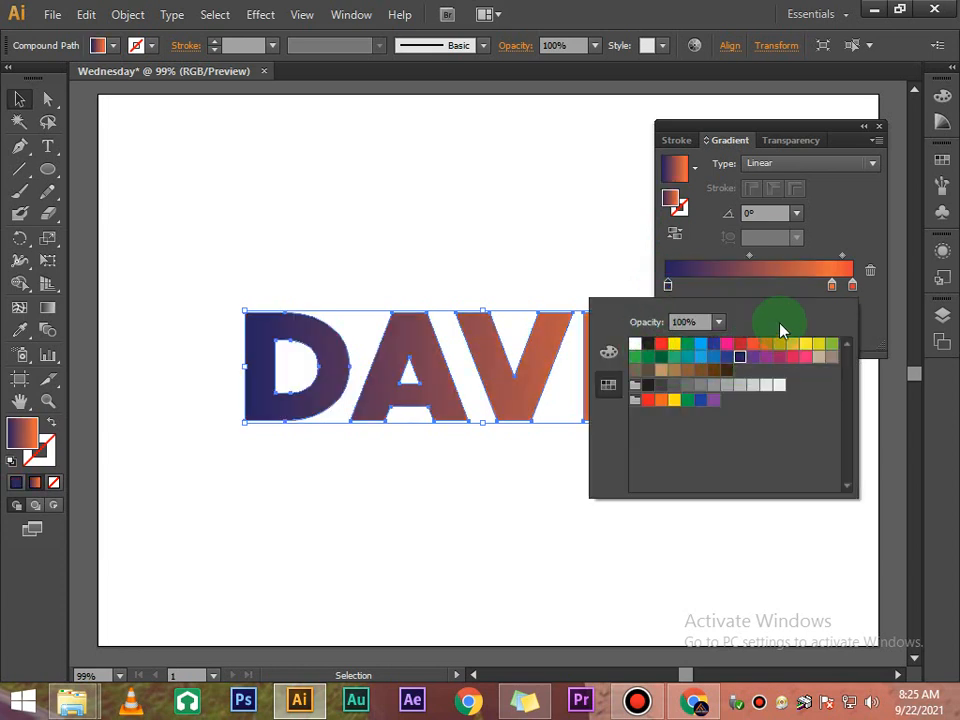
click(834, 285)
click(833, 286)
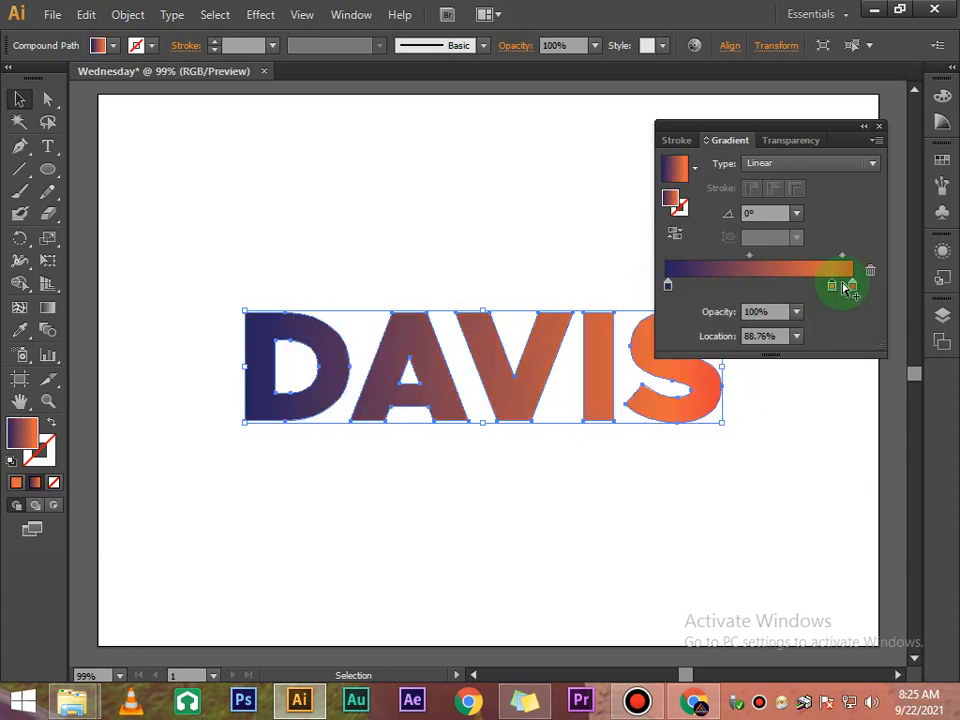
click(871, 270)
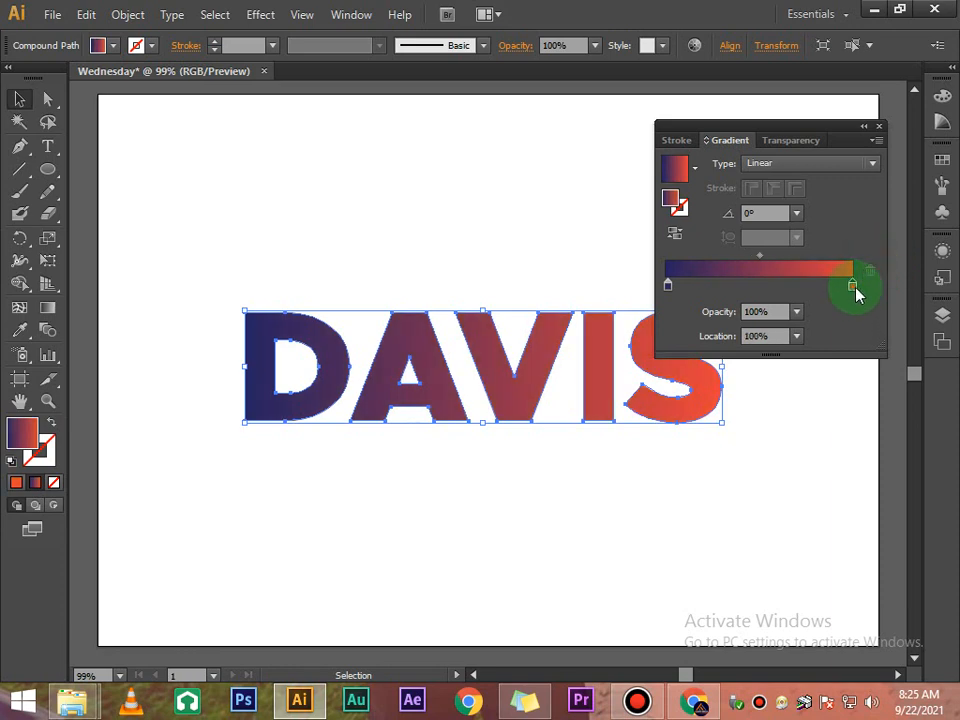
- Collapse the floating gradient settings, deselect the name and close the settings
click(864, 130)
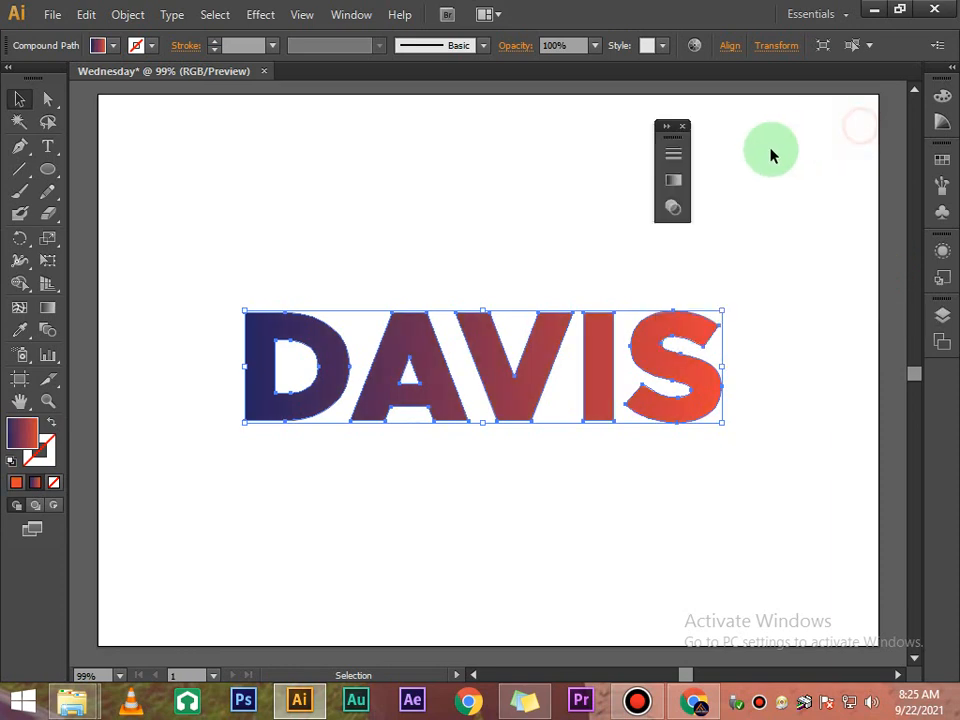
click(744, 165)
click(681, 128)
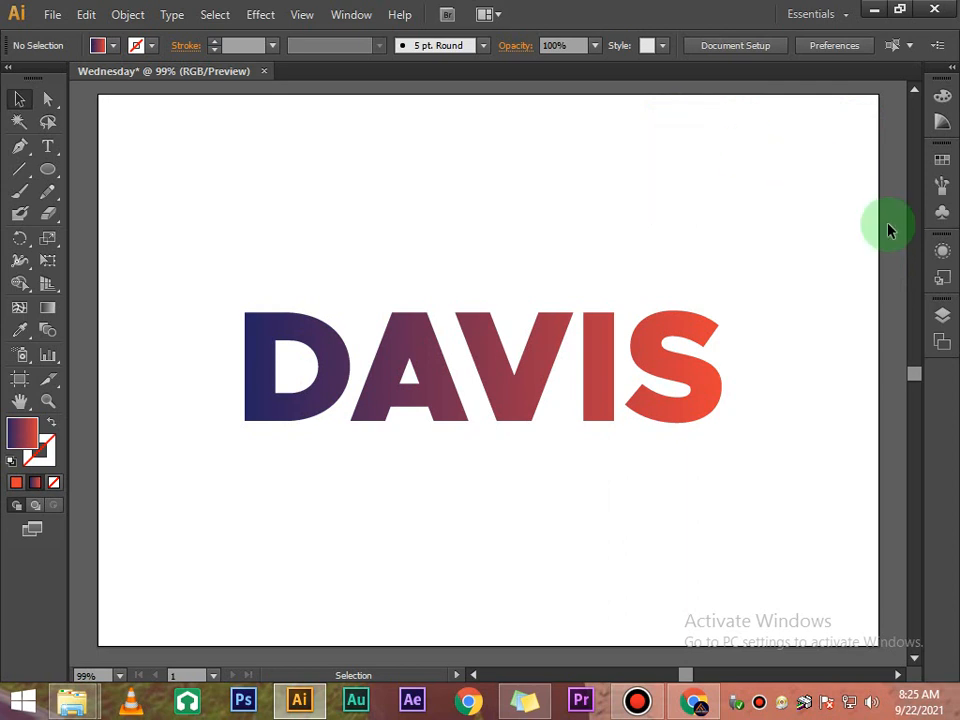
click(707, 412)
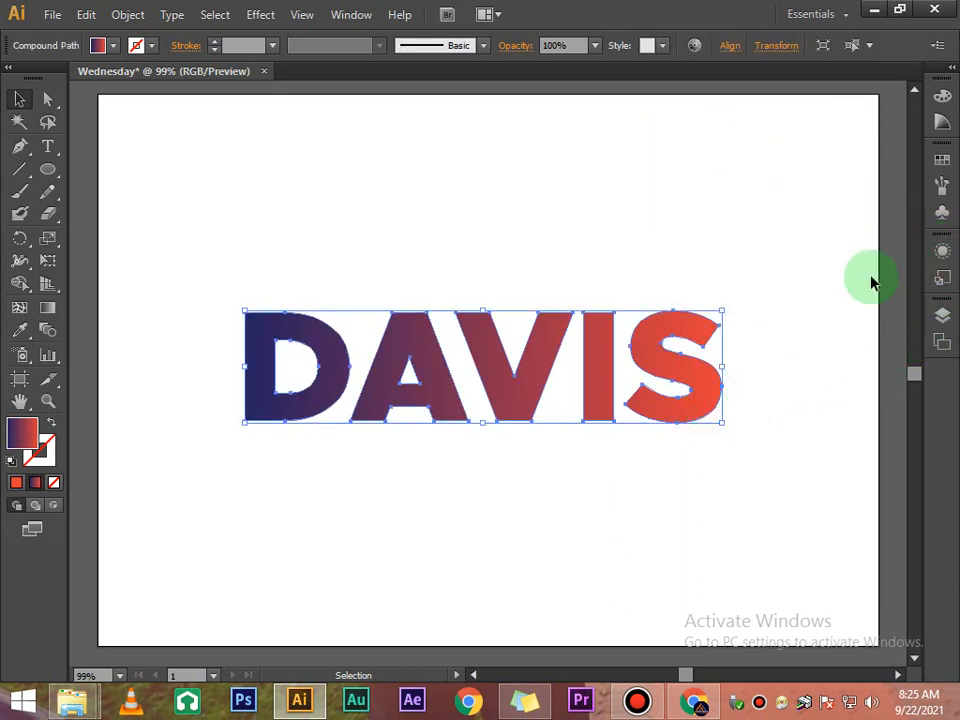
click(634, 262)
click(617, 347)
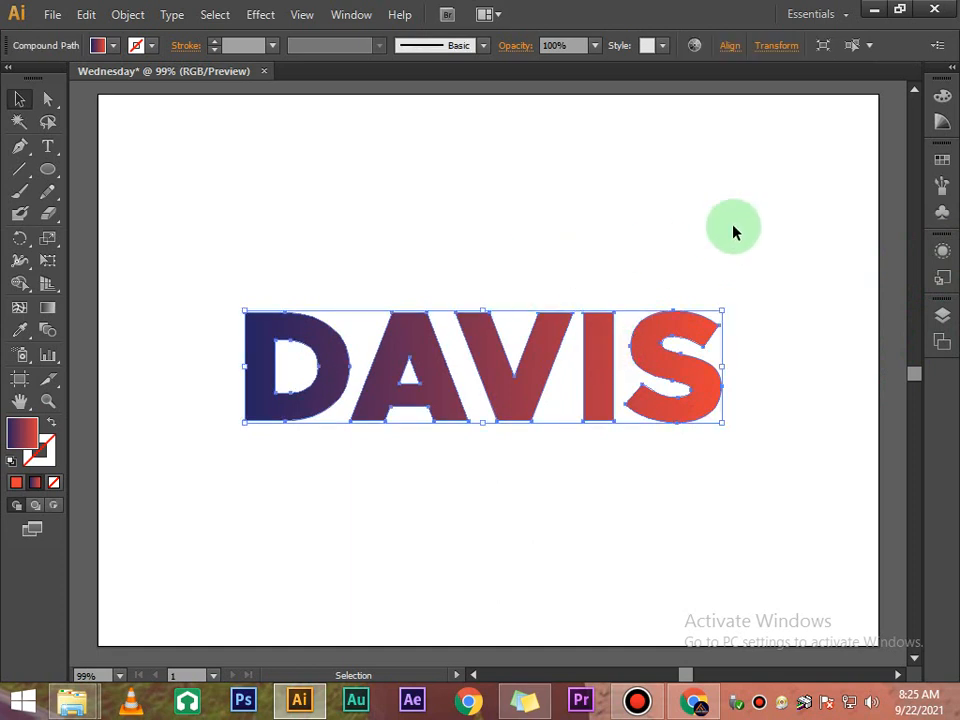
click(942, 350)
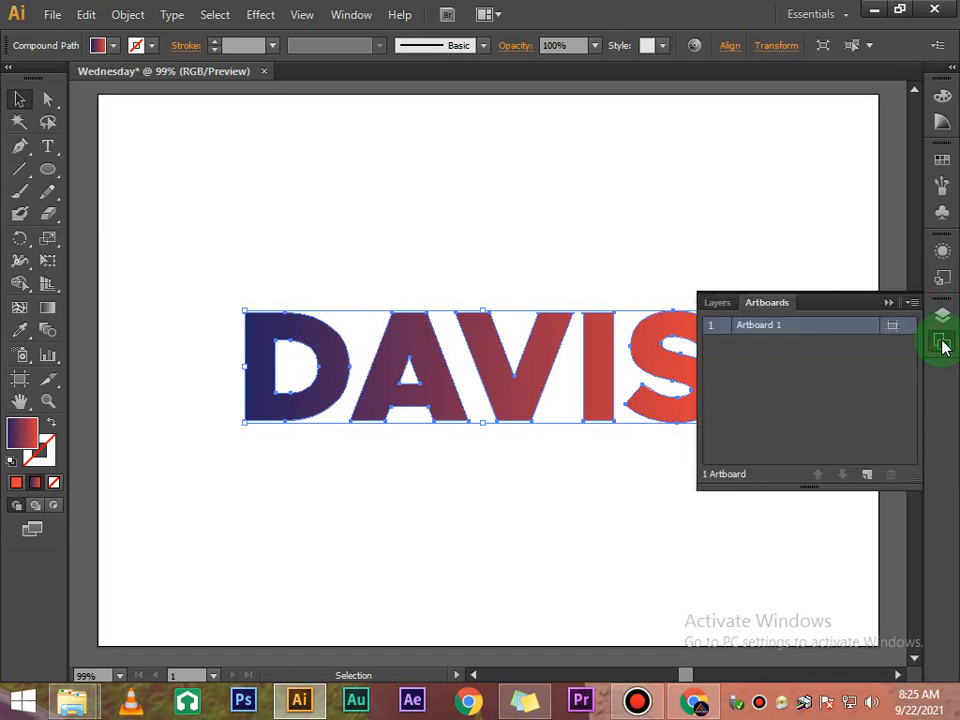
click(887, 303)
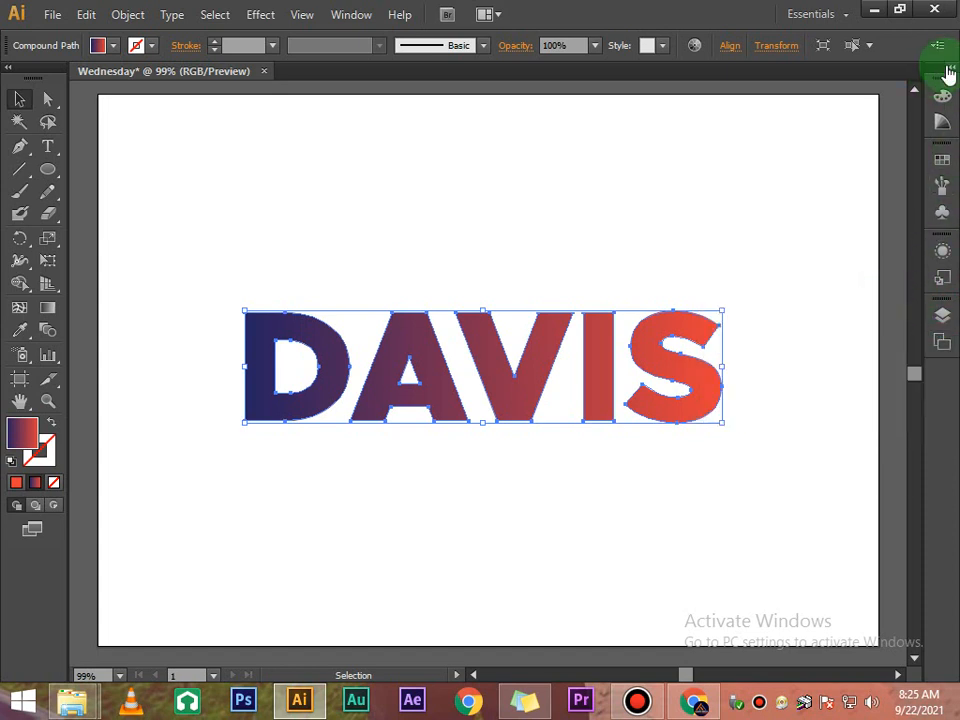
click(947, 72)
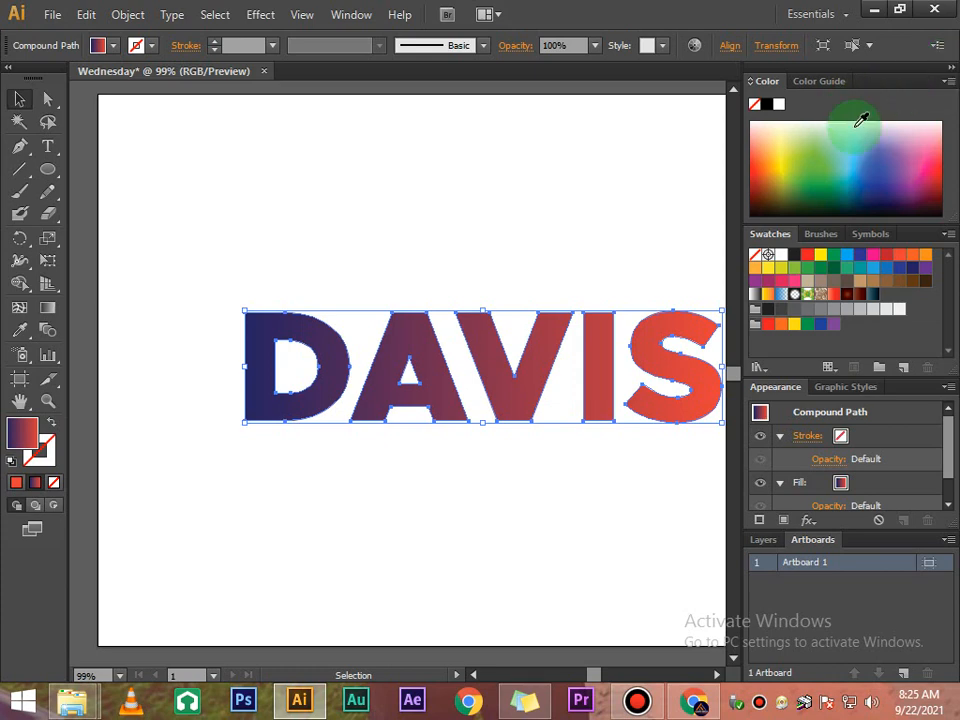
click(951, 71)
click(593, 193)
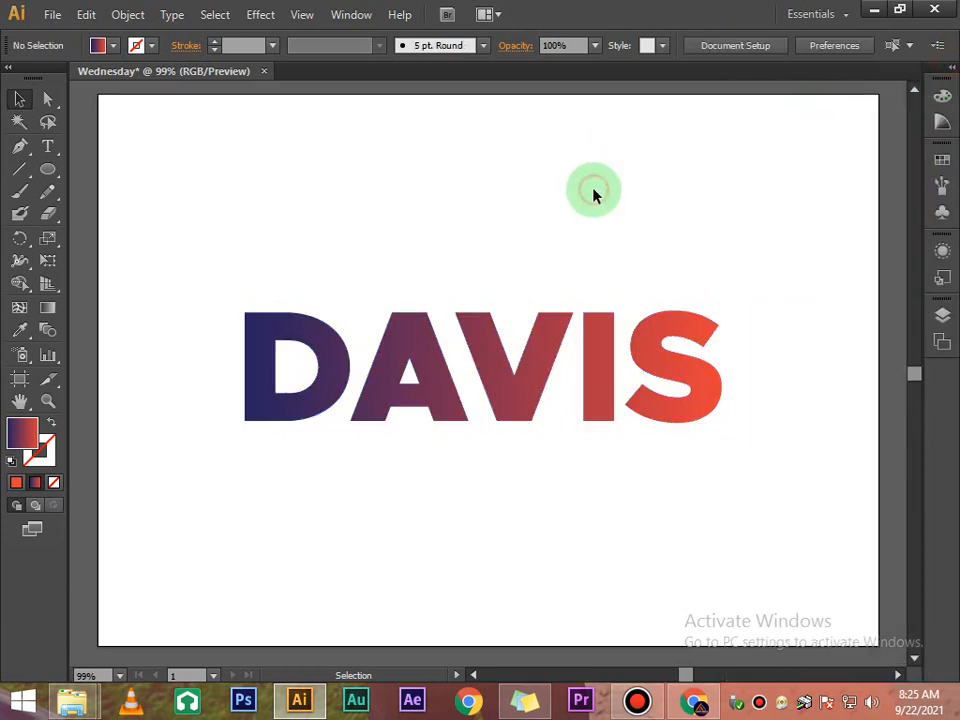
click(585, 369)
click(572, 227)
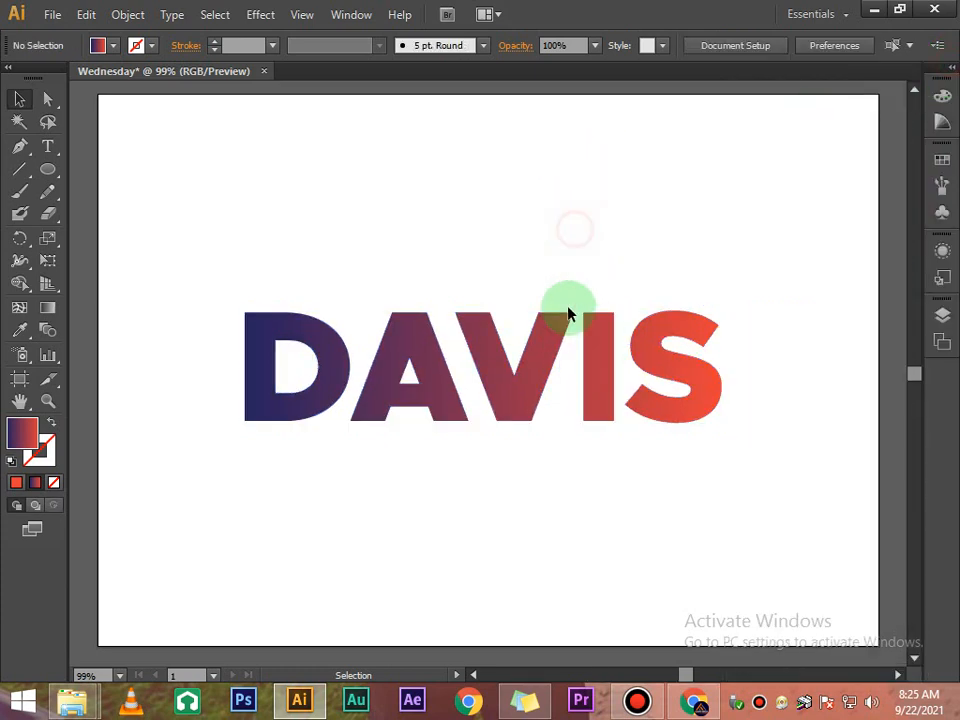
click(548, 372)
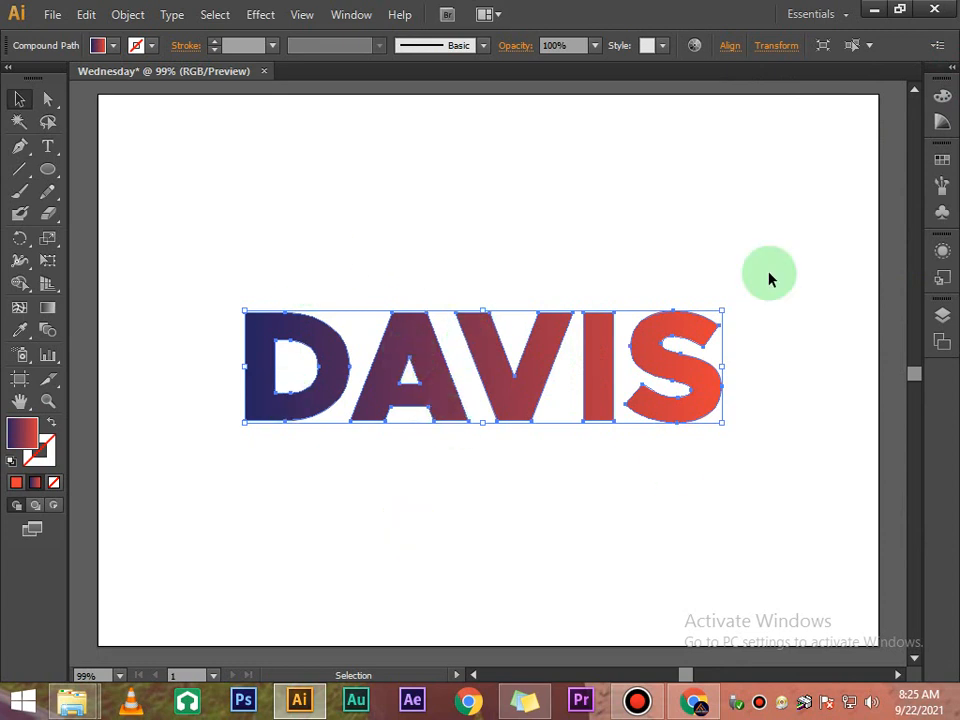
click(583, 222)
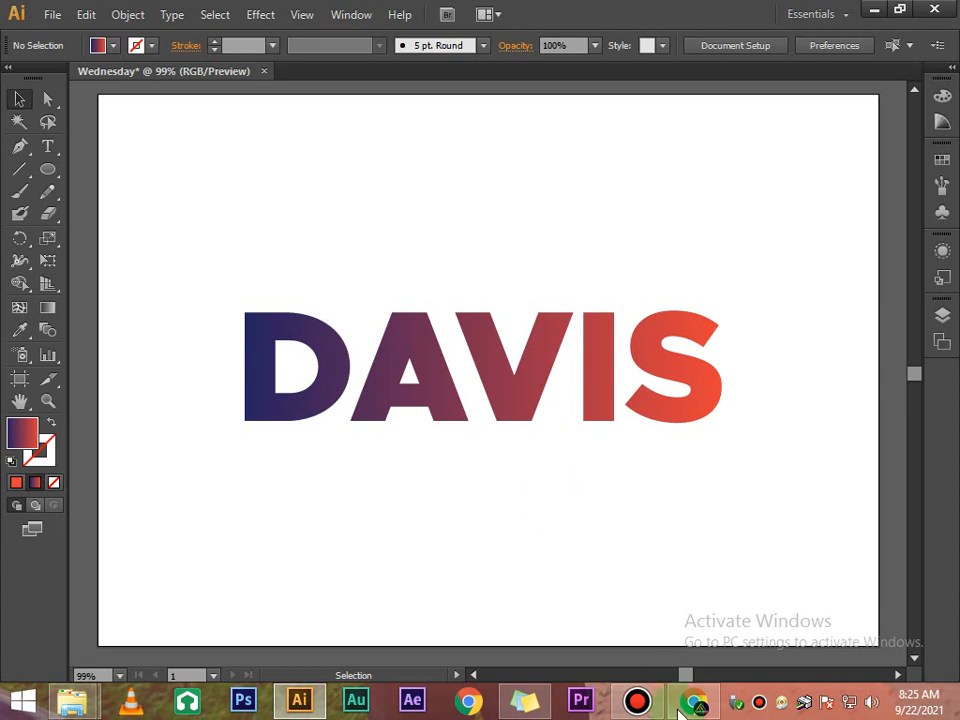
click(637, 702)
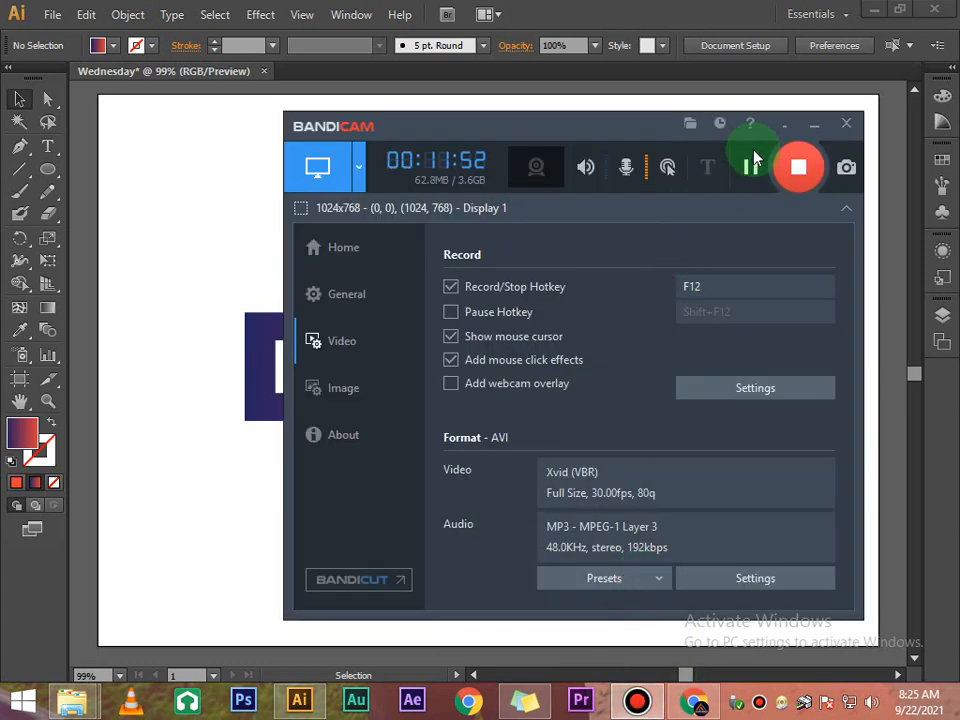
click(757, 170)
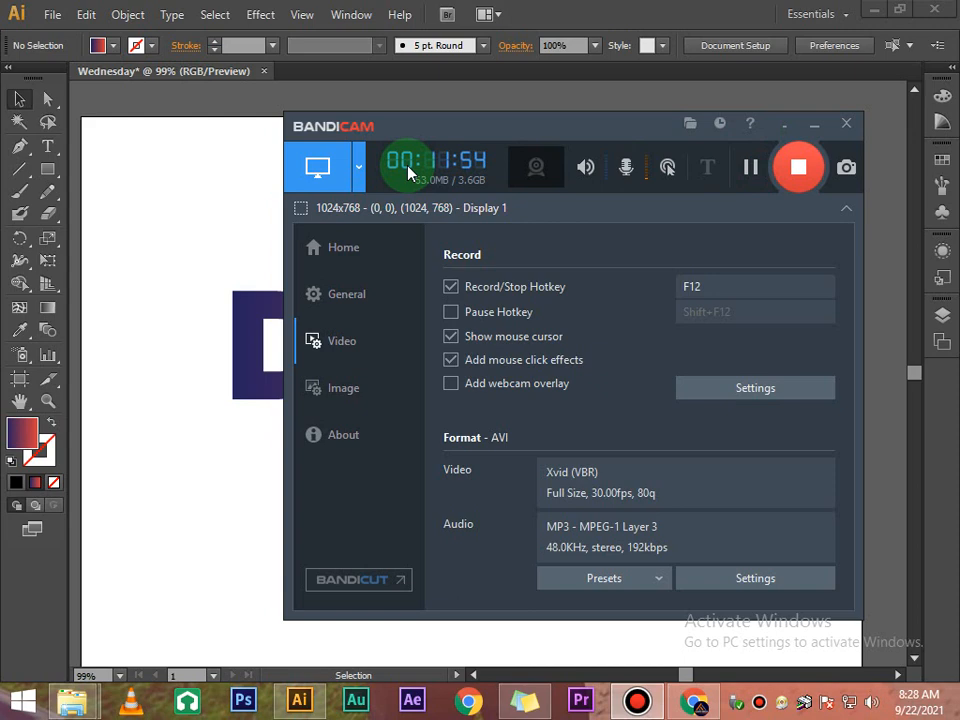
click(225, 183)
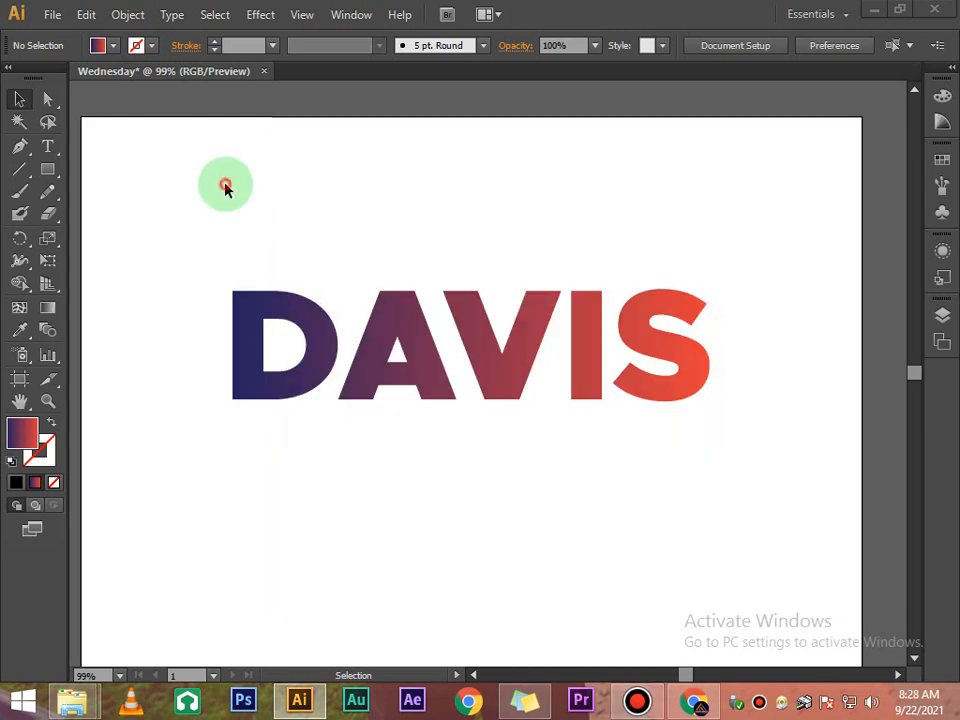
- Move the gradient-filled name up near the upper edge of the artboard and deselect it
click(511, 383)
scroll(518, 379, down, 1)
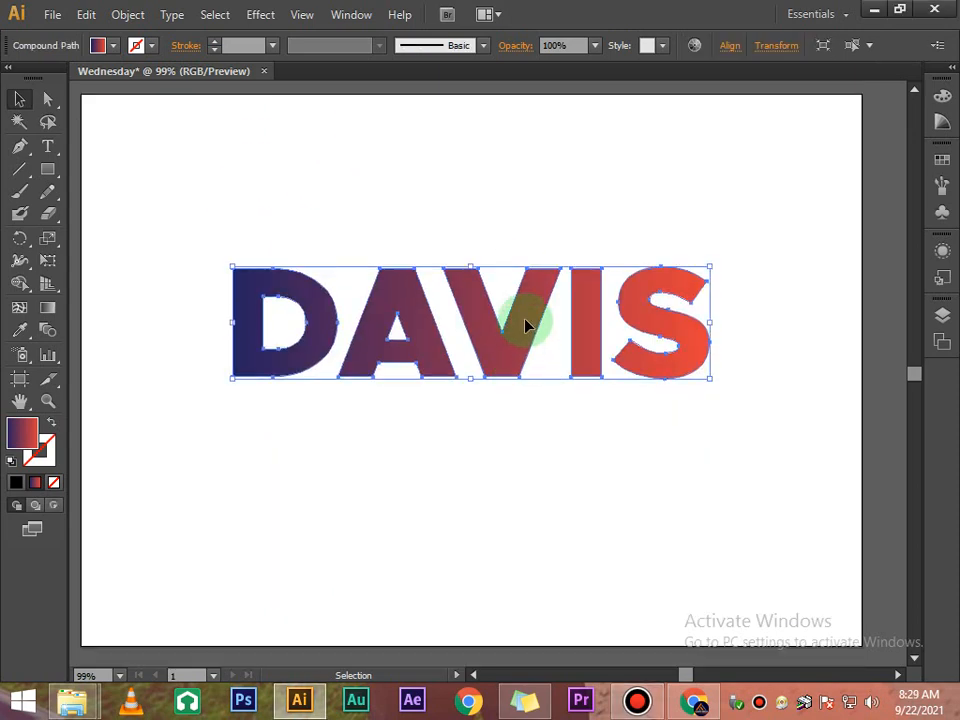
drag(527, 325, 538, 186)
click(513, 500)
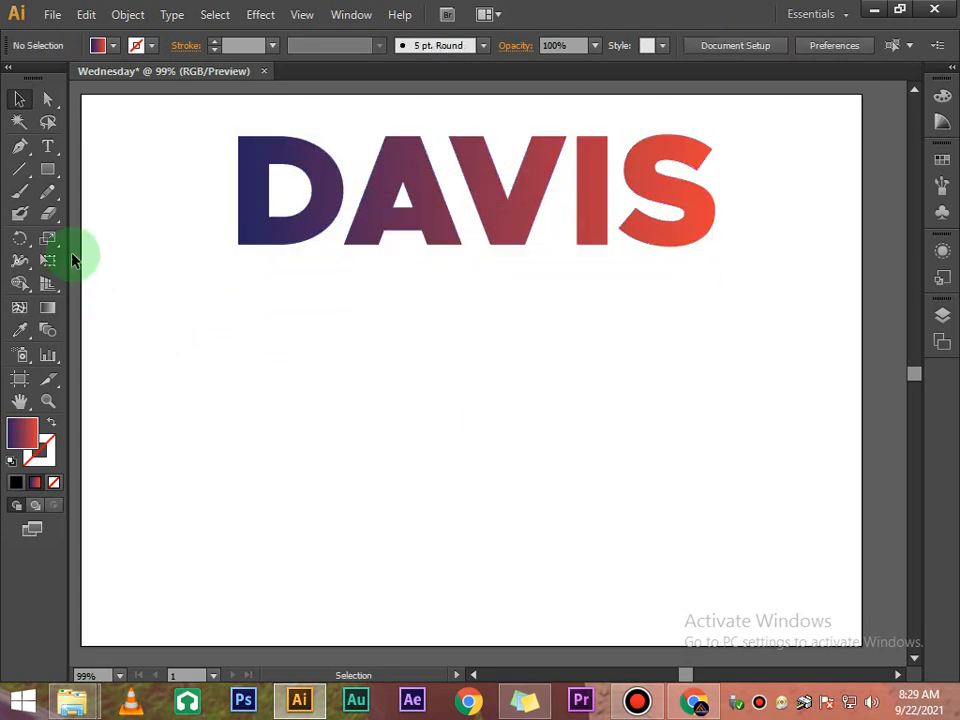
- Add the same name as black text in capitals, place it lower on the artboard below the gradient version and deselect it
click(47, 146)
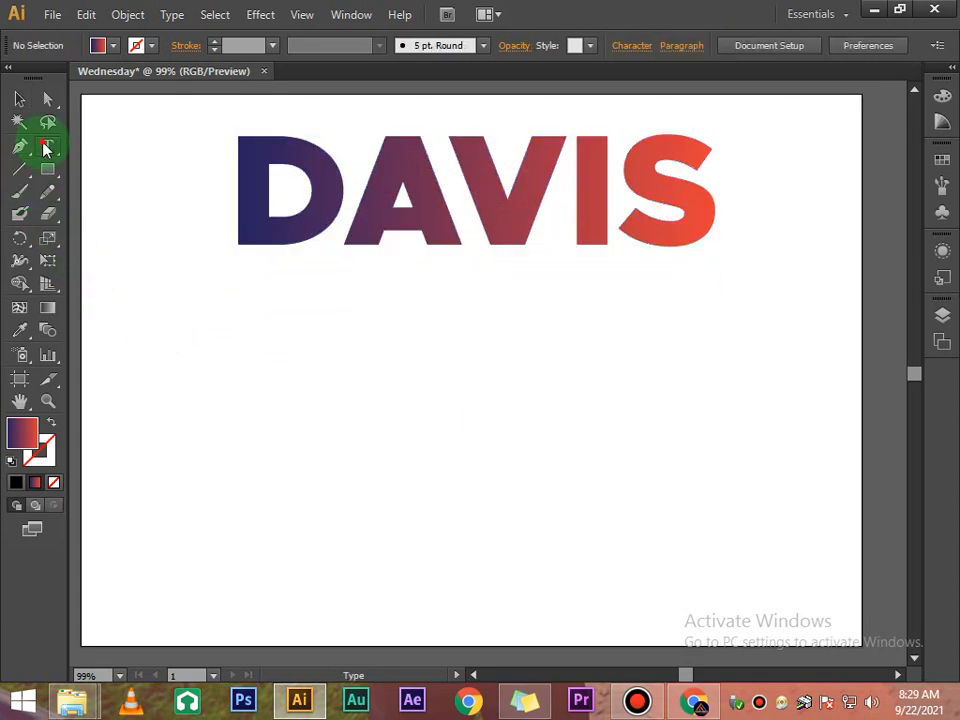
click(218, 389)
text(DAVIS)
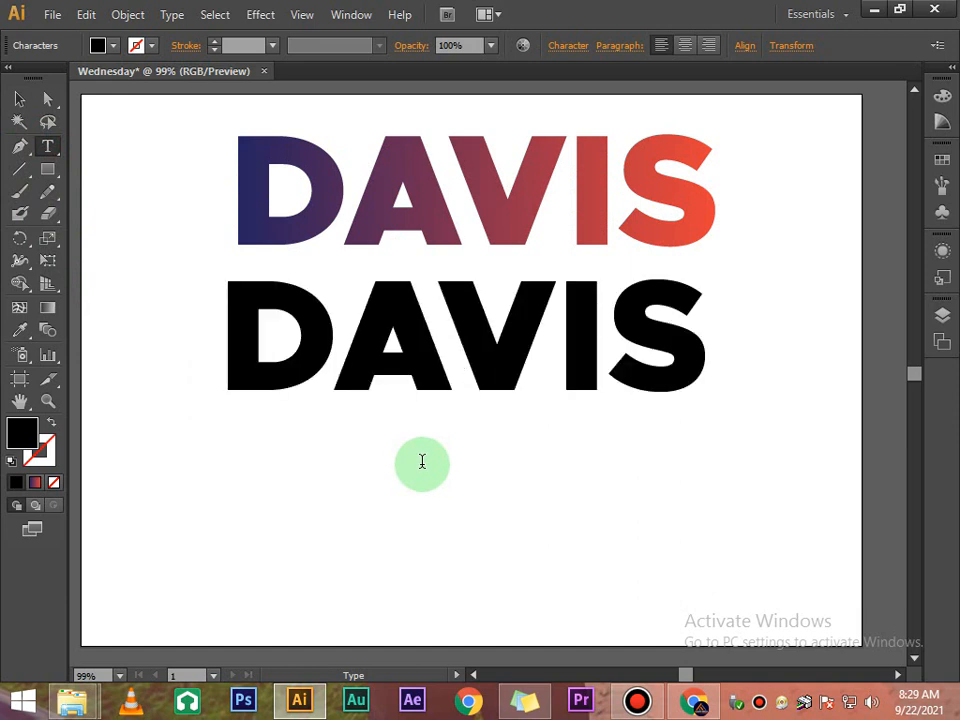
click(19, 98)
drag(350, 357, 344, 432)
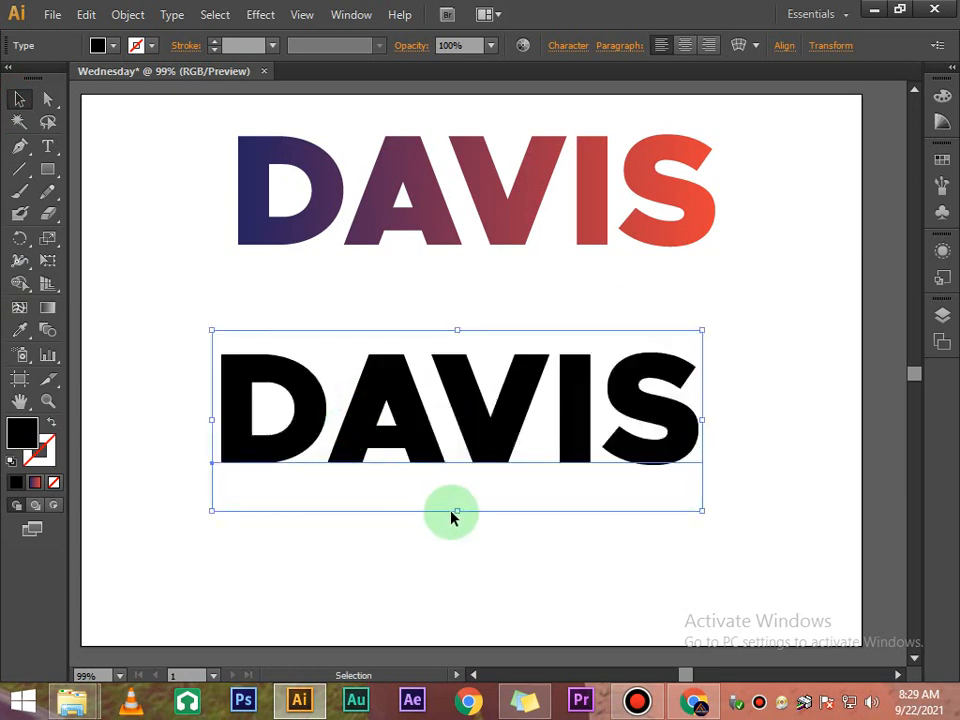
click(476, 557)
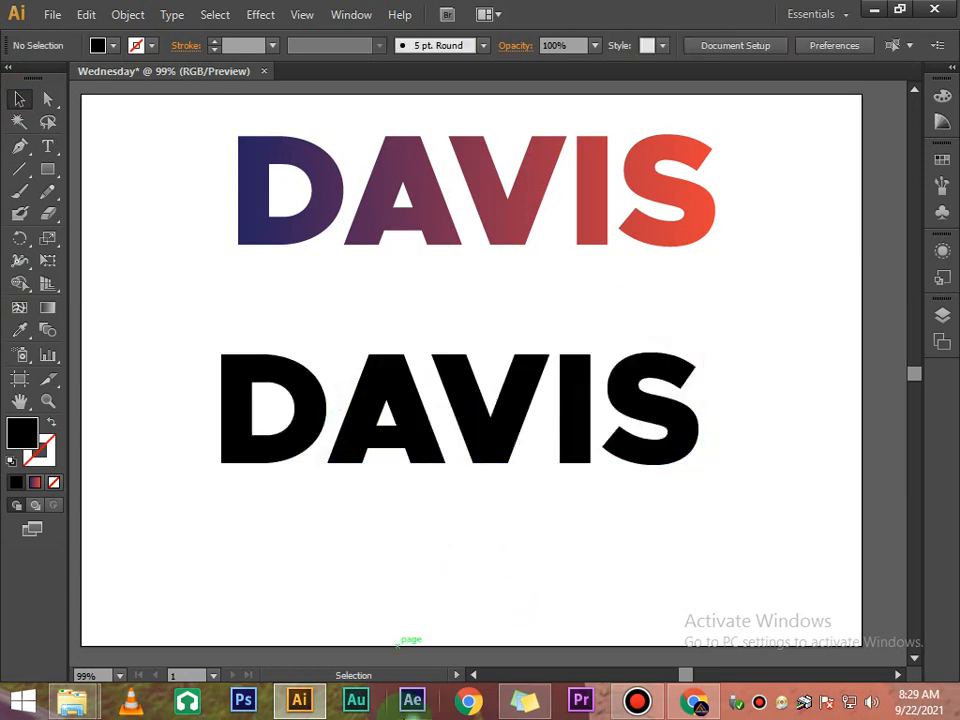
- Convert the black name text to outlines and deselect it
right_click(460, 383)
click(375, 381)
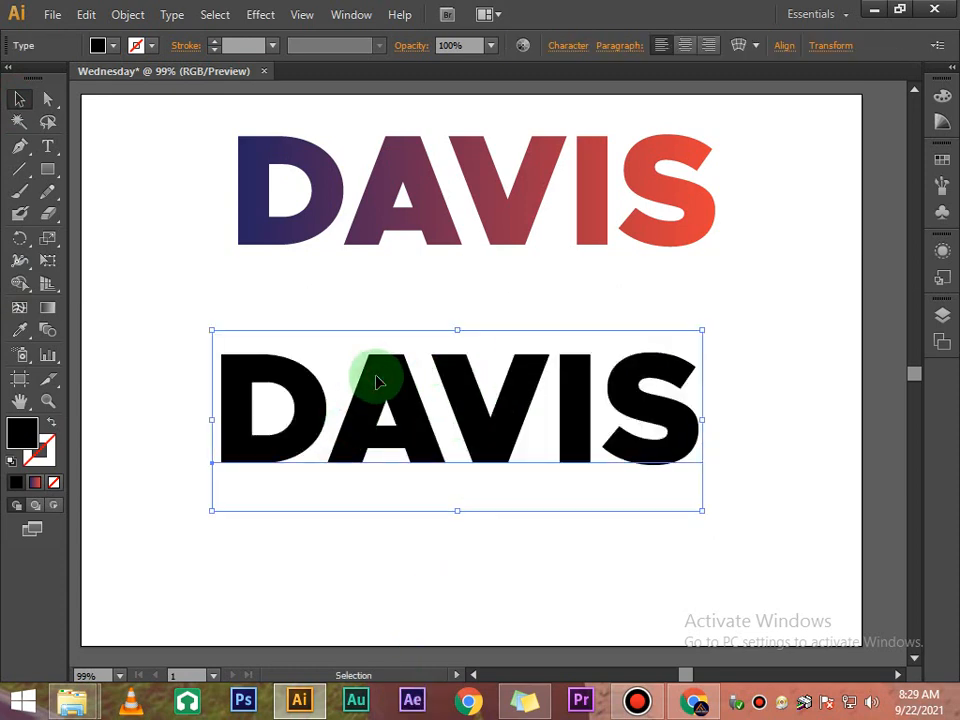
right_click(377, 380)
click(481, 510)
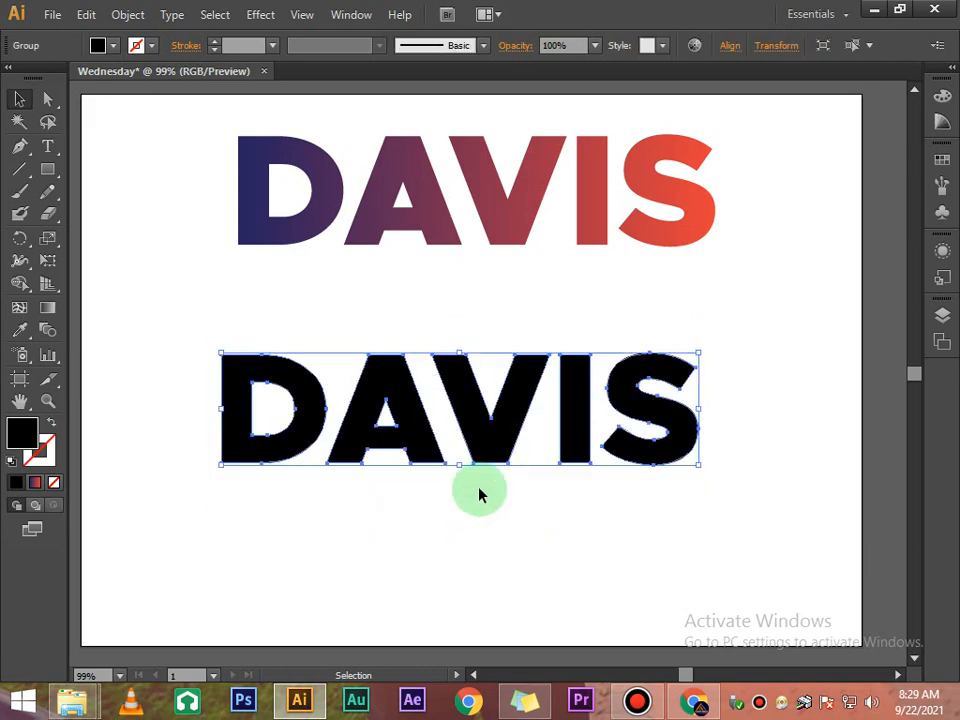
click(421, 531)
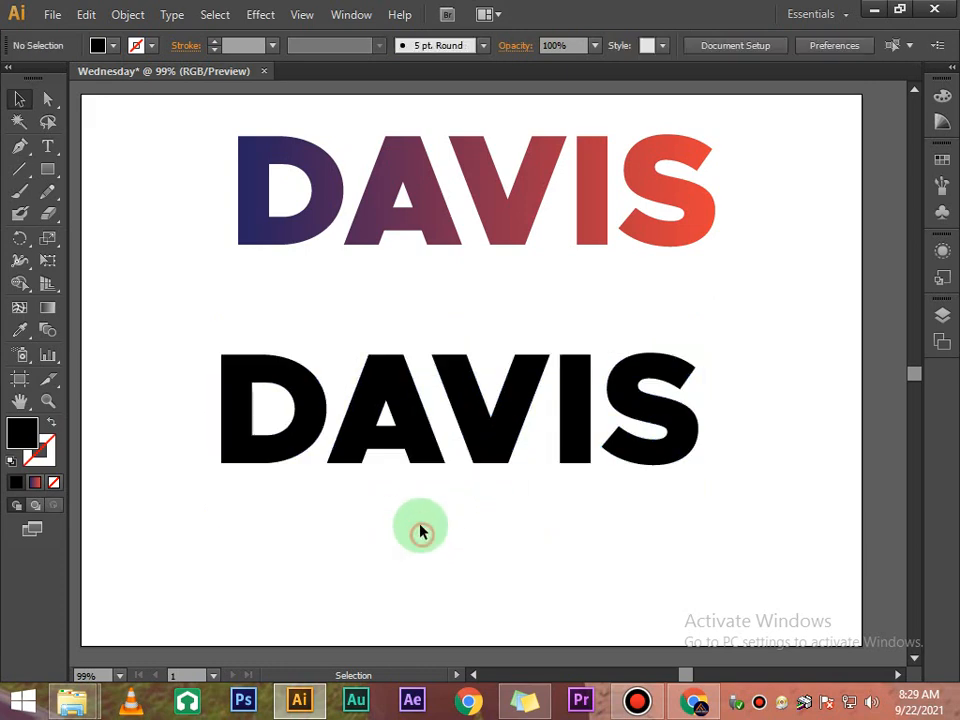
- Draw a wide black rectangle over the lower half of the black name, tilt it slightly counter-clockwise and shift it up a little
click(47, 169)
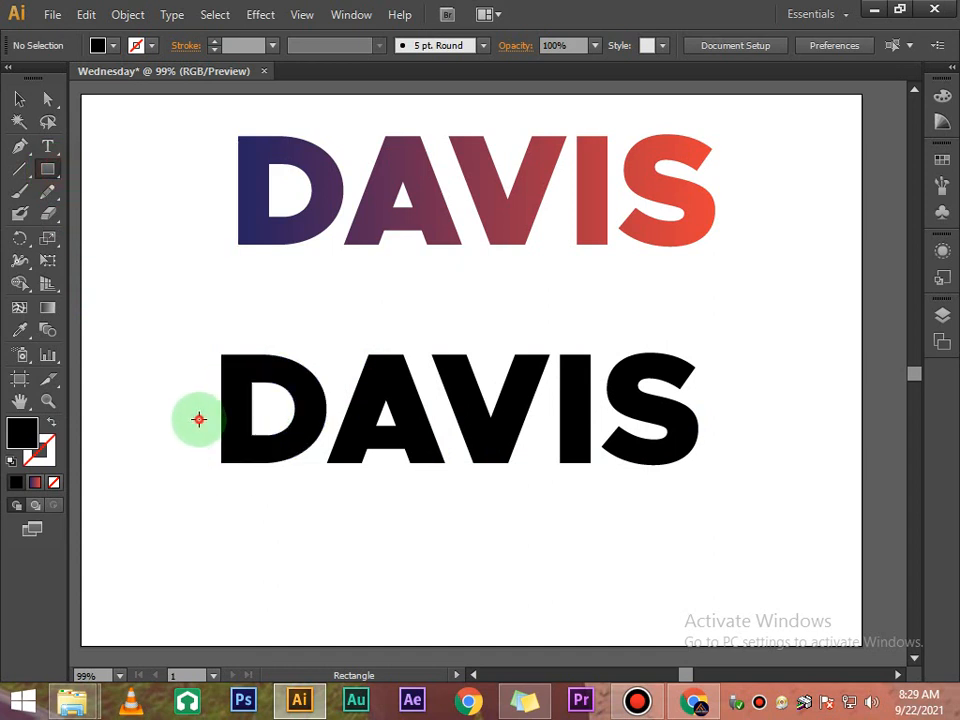
drag(198, 419, 771, 502)
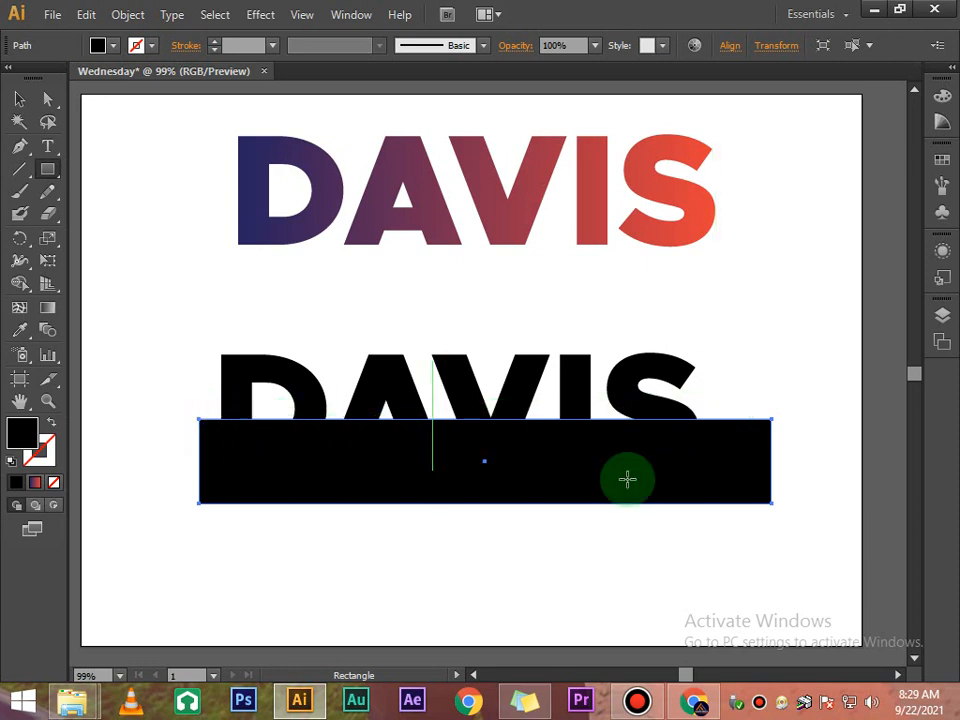
click(17, 102)
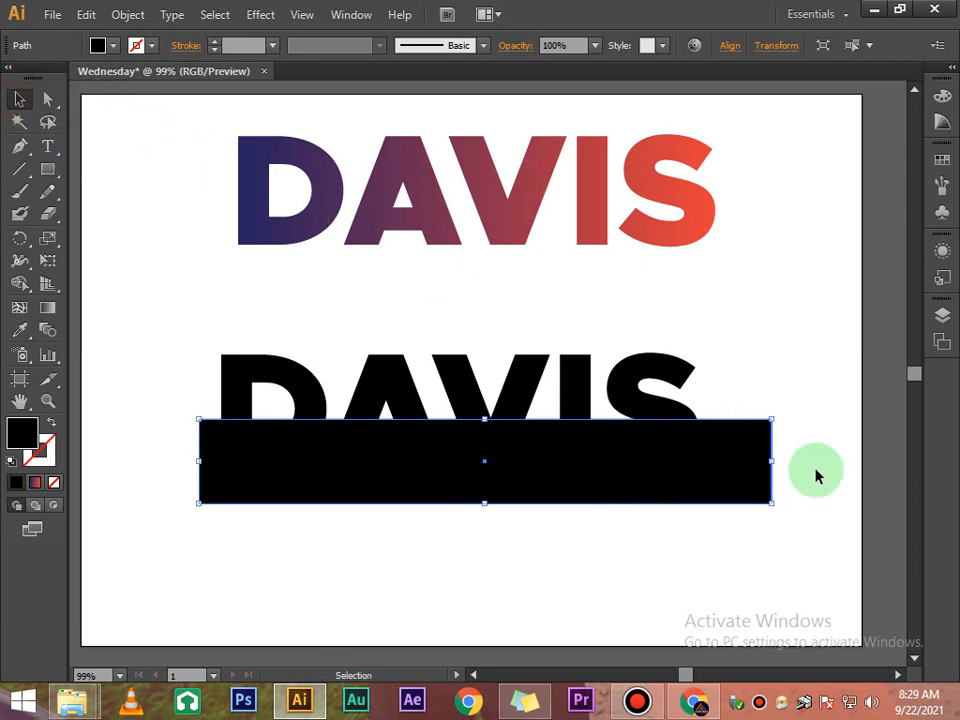
mouse_move(781, 510)
mouse_down()
mouse_move(782, 484)
mouse_move(784, 493)
mouse_up()
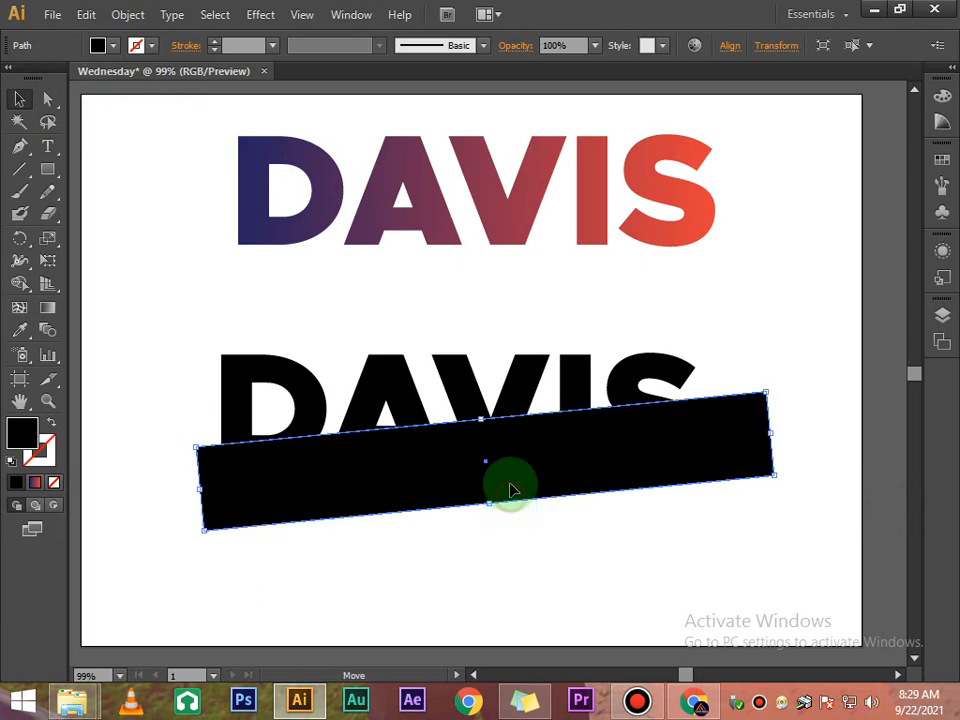
mouse_move(510, 490)
mouse_down()
mouse_move(525, 476)
mouse_move(531, 491)
mouse_move(528, 483)
mouse_up()
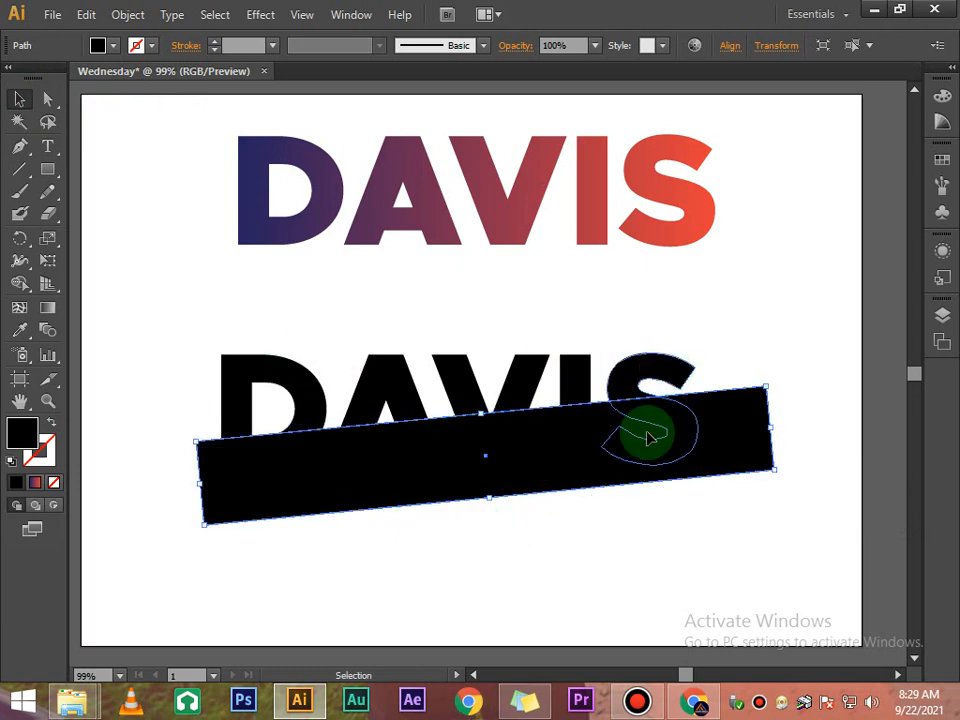
- Set the opacity of both the tilted rectangle and the outlined black name to 50%, then deselect
click(643, 531)
click(644, 438)
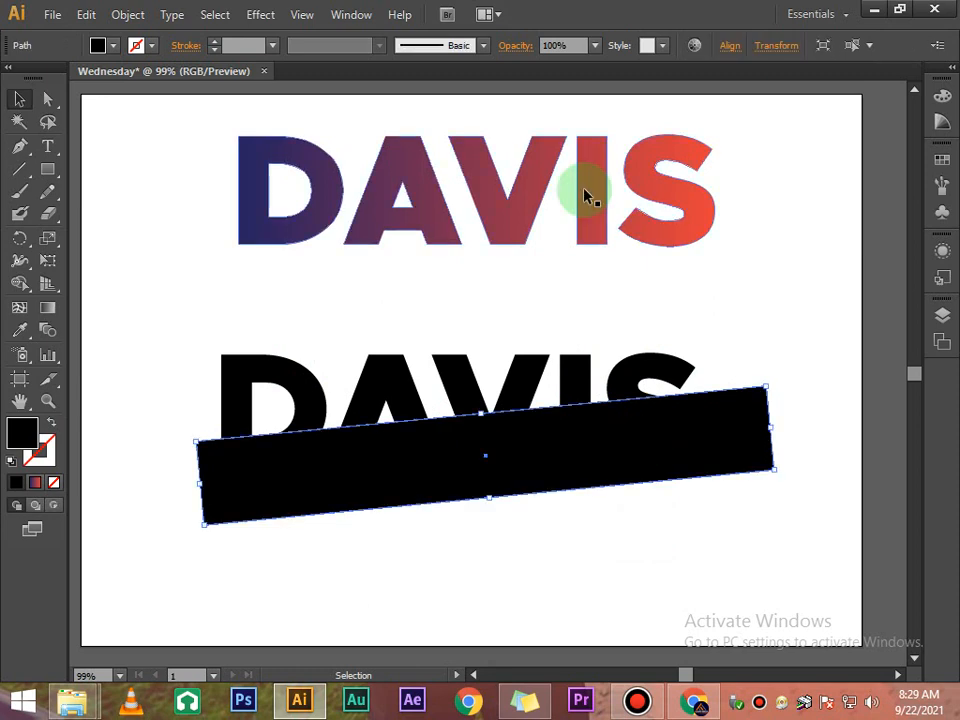
click(598, 50)
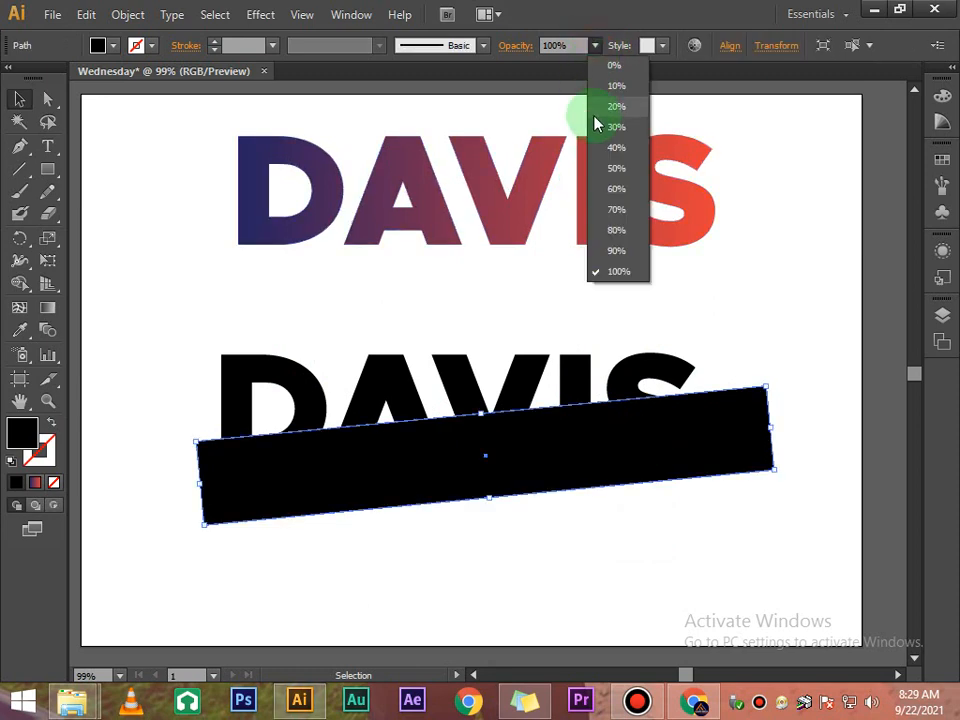
click(606, 167)
click(537, 370)
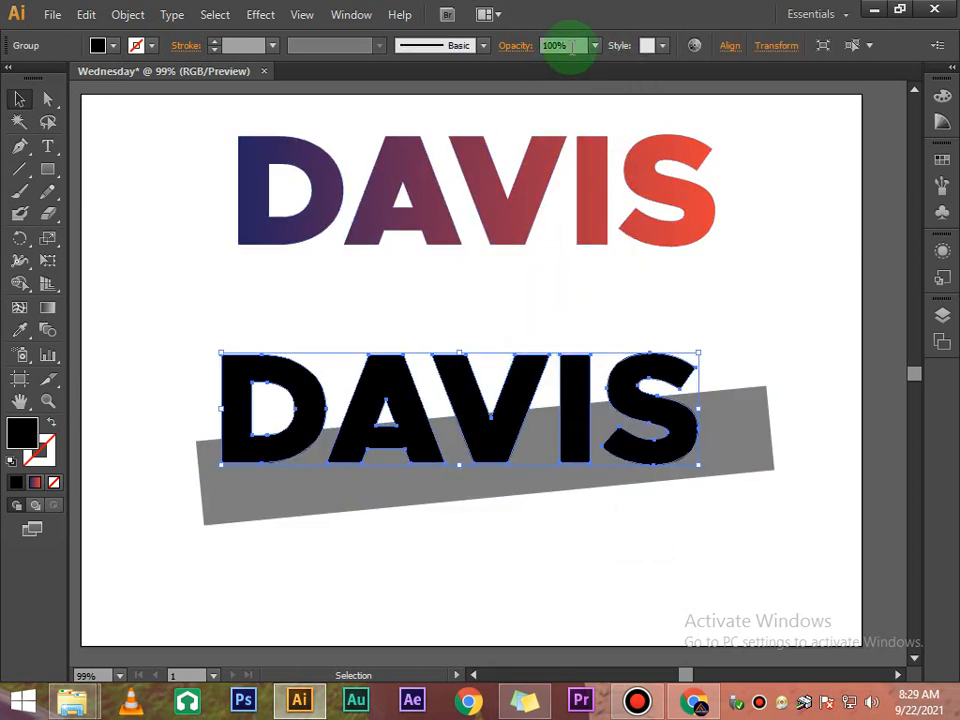
click(593, 49)
click(615, 168)
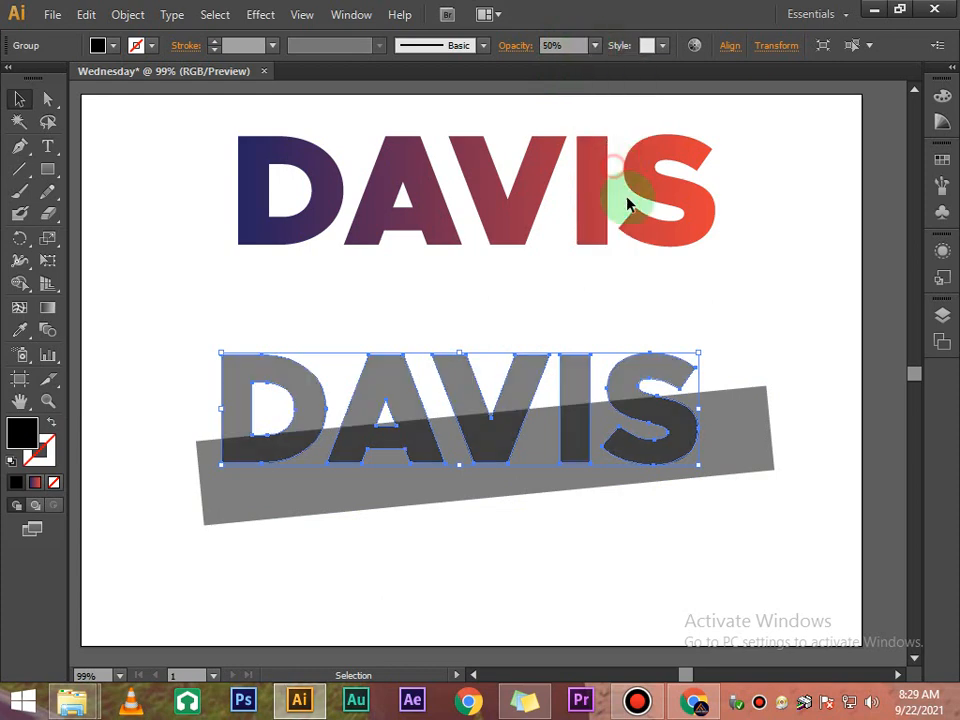
click(733, 335)
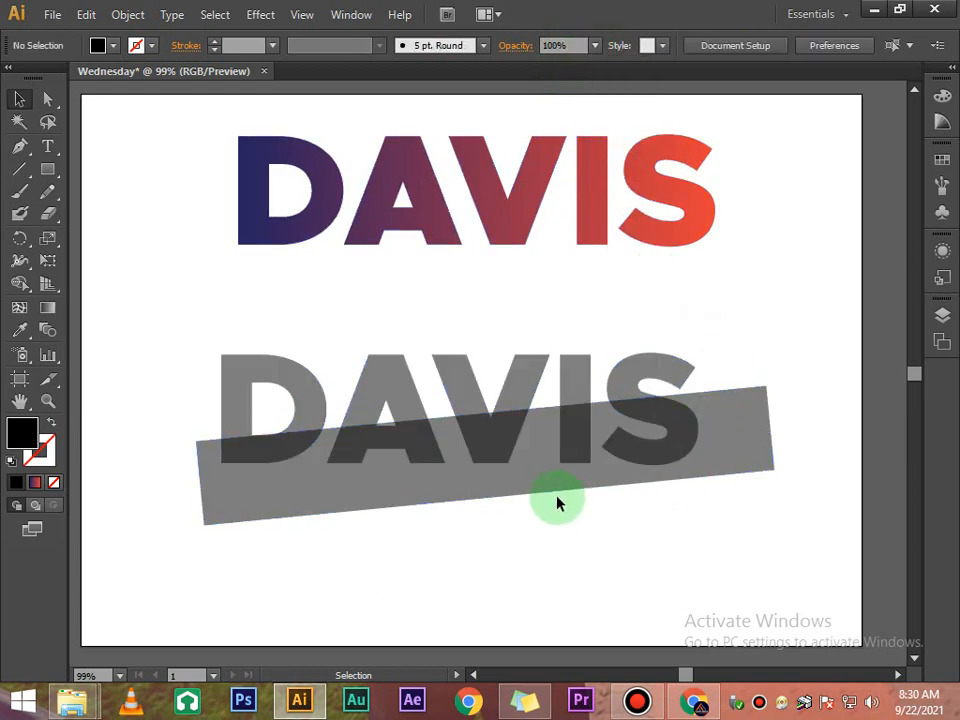
- Move the tilted rectangle slightly up, reduce its tilt a little and deselect it
drag(529, 499, 530, 490)
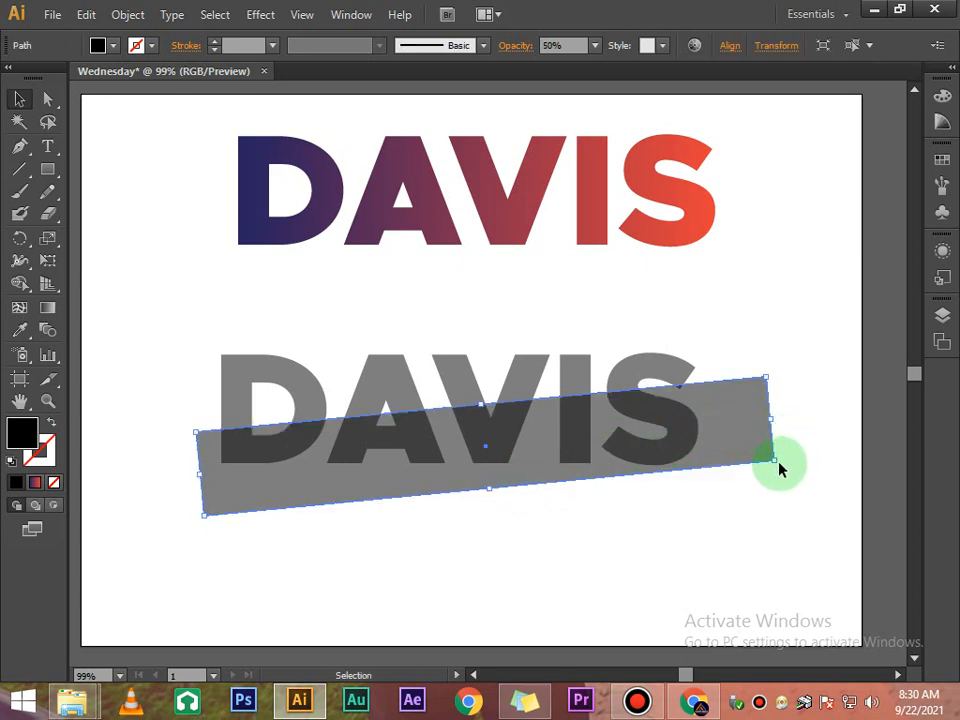
drag(782, 462, 784, 480)
click(784, 360)
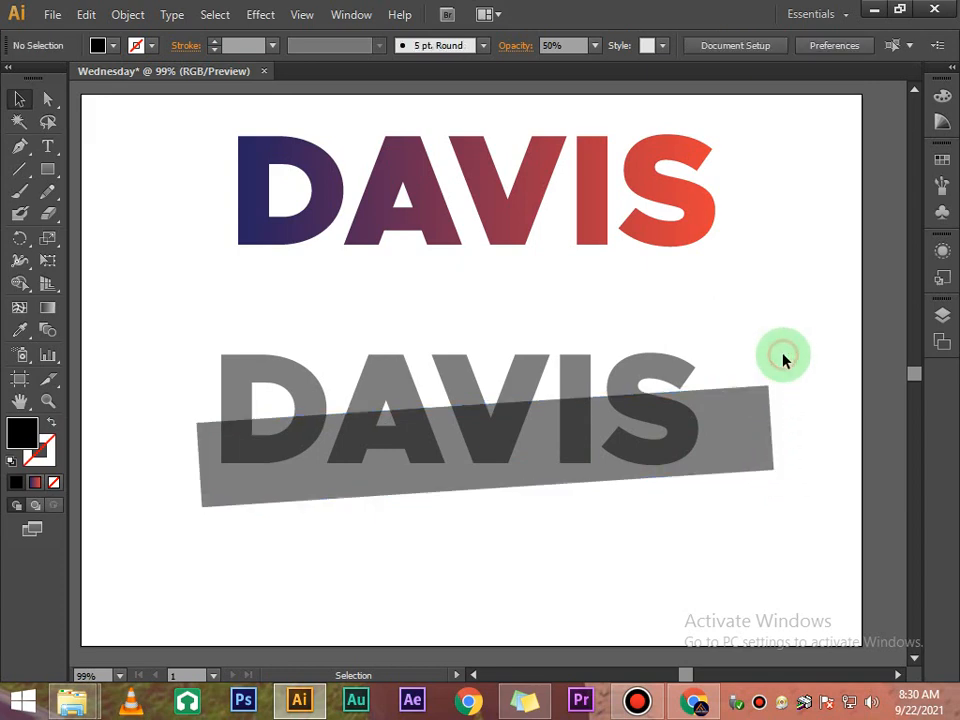
- Select the lower name with the tilted rectangle and use Shape Builder to remove the rectangle areas outside the letters and in their openings
drag(178, 347, 195, 375)
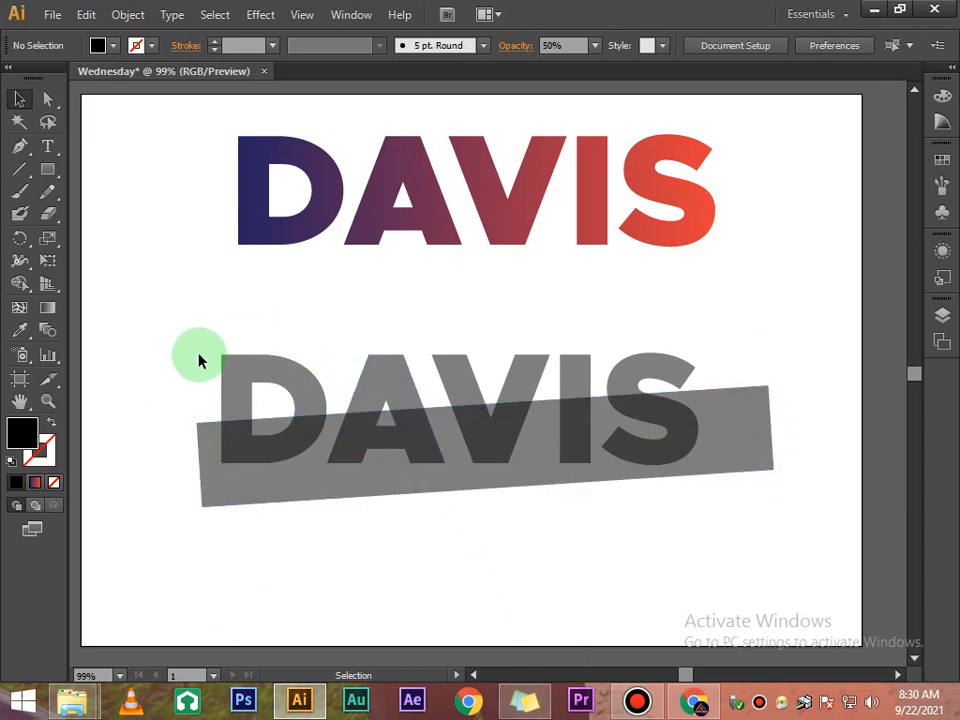
click(240, 384)
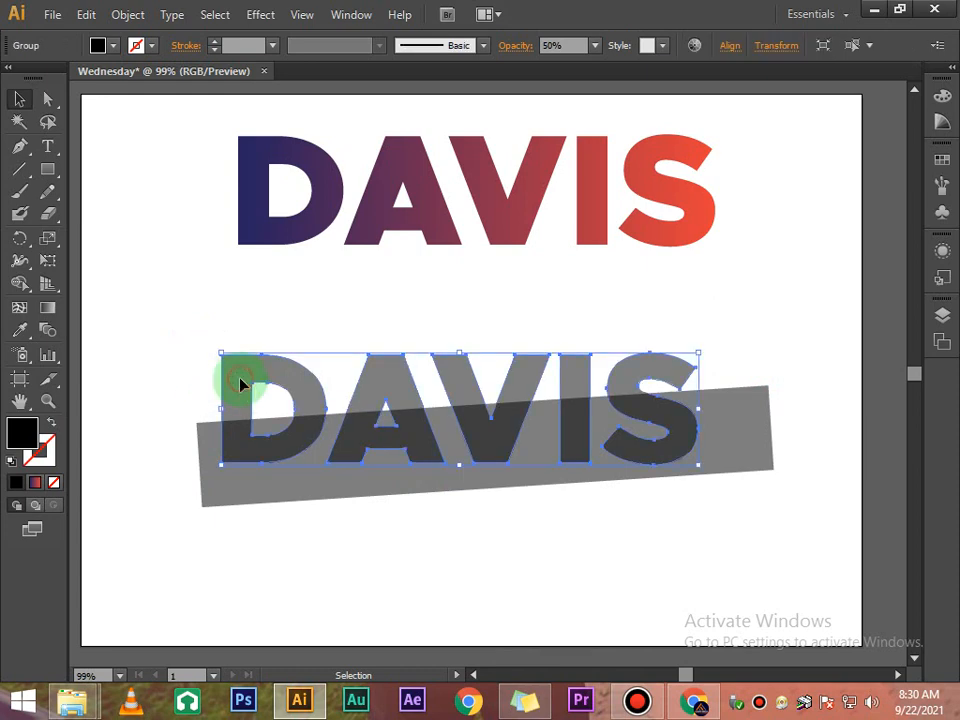
click(249, 492)
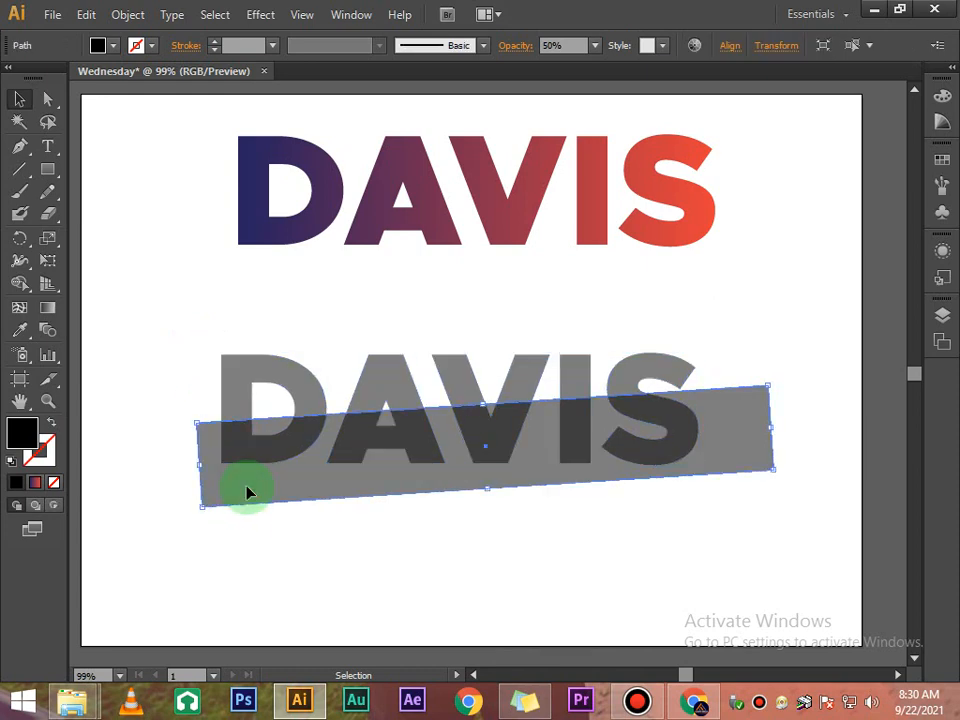
drag(199, 375, 240, 476)
drag(638, 490, 641, 491)
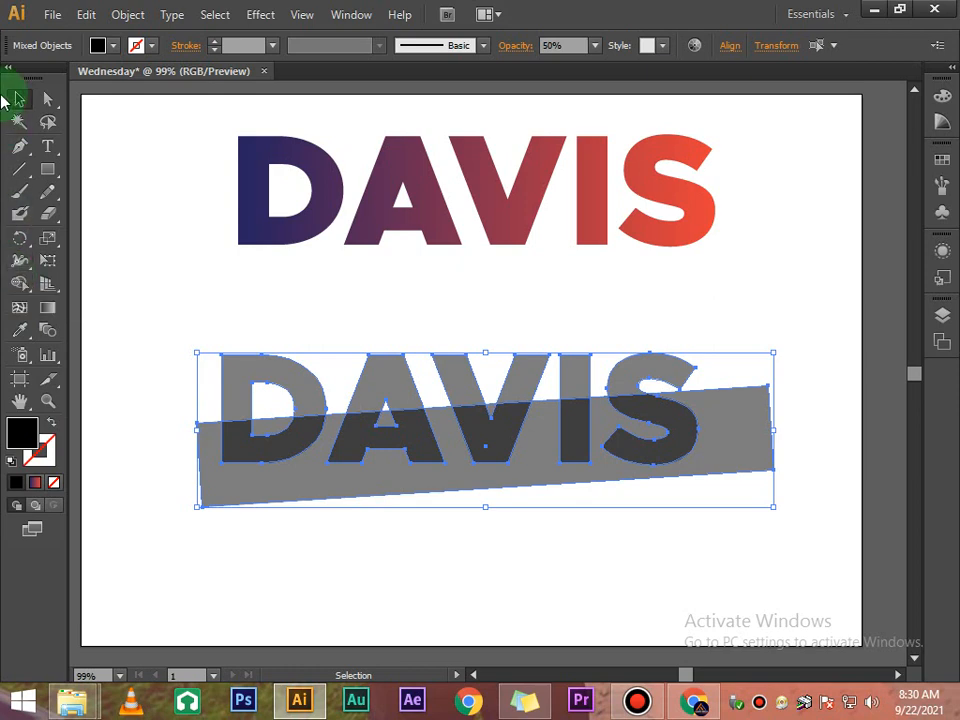
click(7, 70)
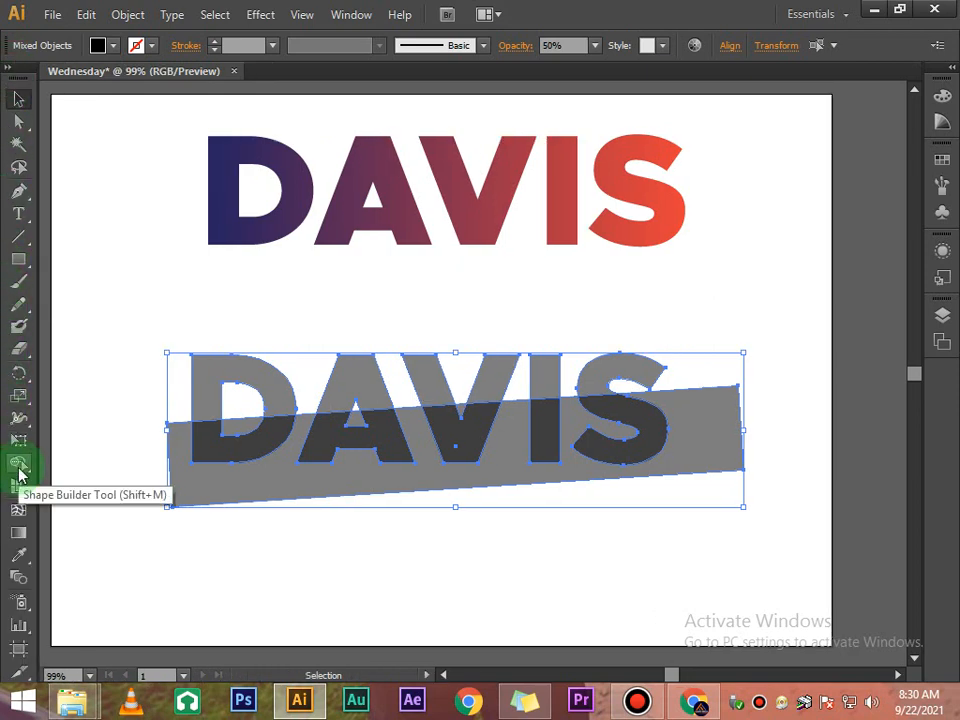
click(8, 70)
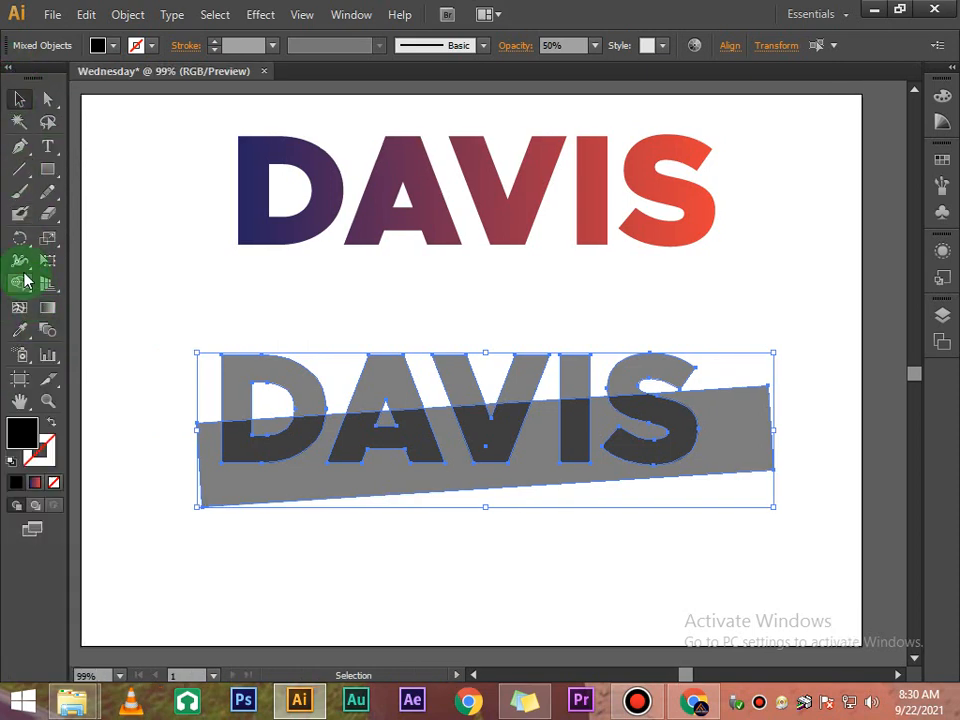
click(19, 284)
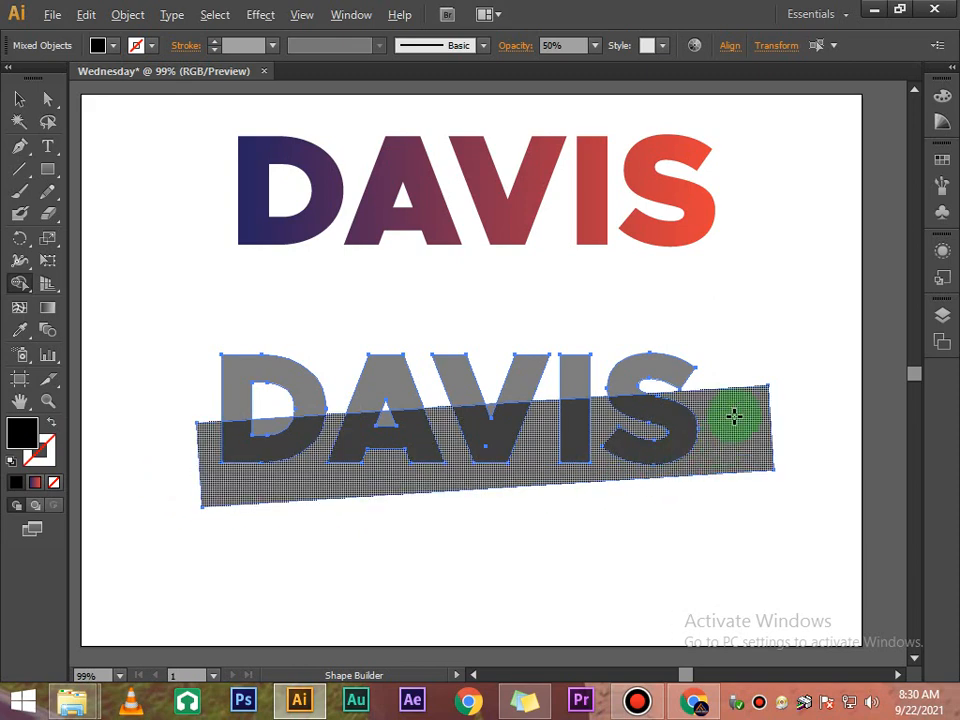
alt+click(291, 486)
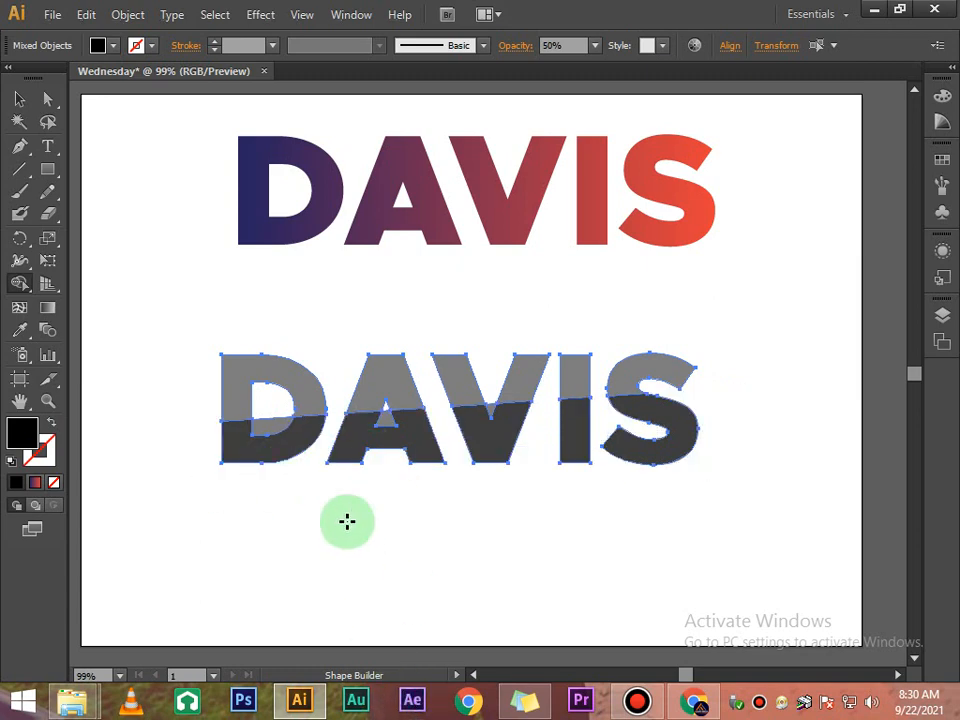
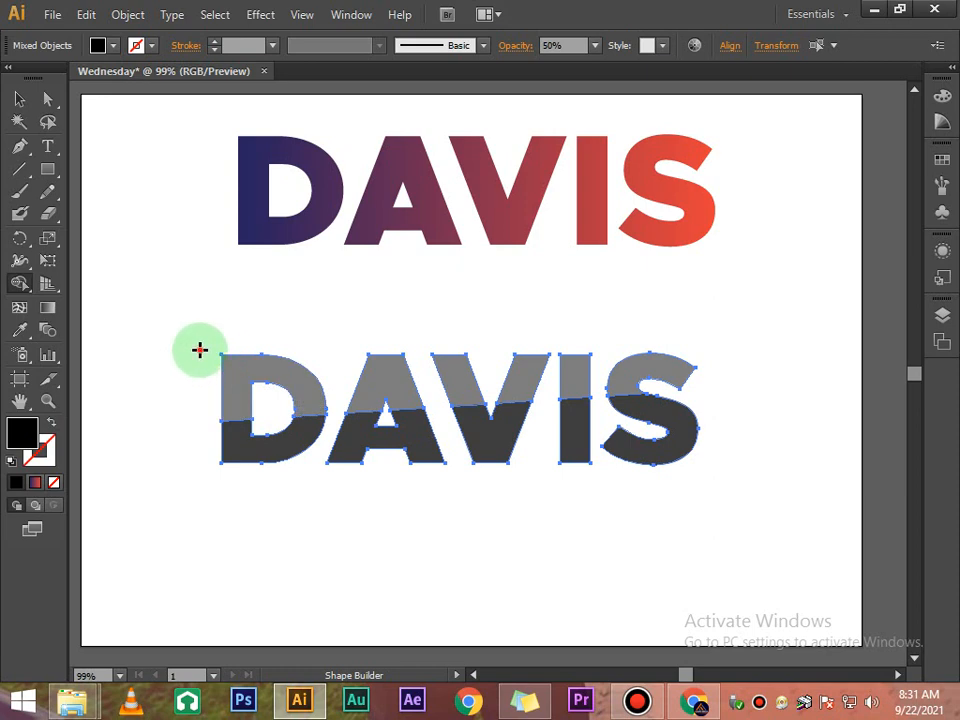
- Merge across the upper letter pieces and across the lower letter pieces with Shape Builder, then deselect everything
mouse_move(200, 351)
mouse_down()
mouse_move(257, 375)
mouse_move(702, 384)
mouse_up()
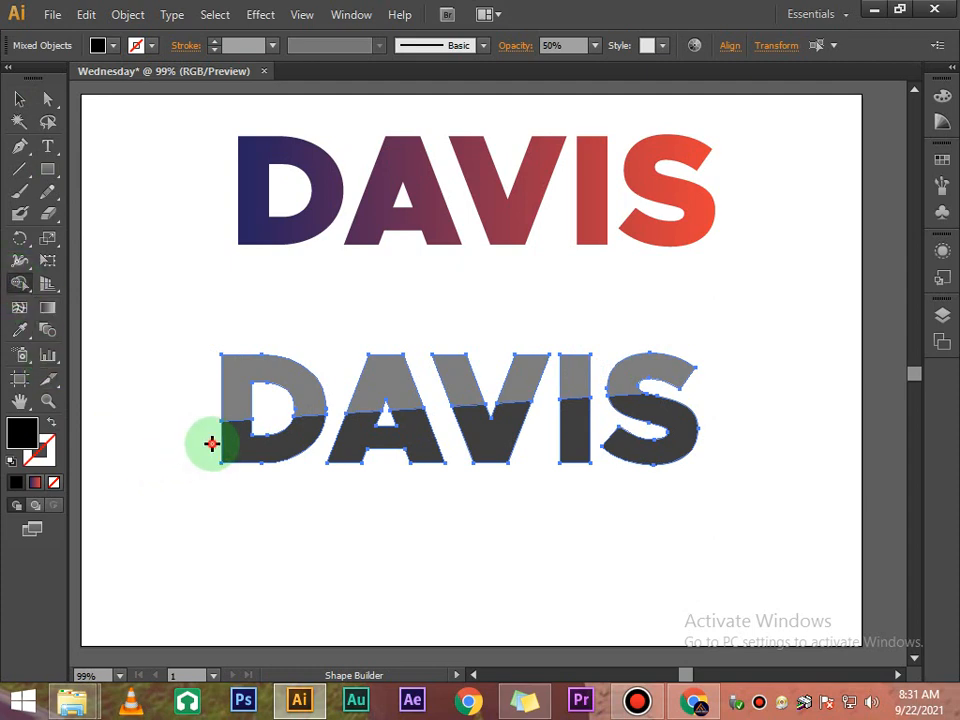
mouse_move(211, 443)
mouse_down()
mouse_move(279, 451)
mouse_move(566, 439)
mouse_move(639, 455)
mouse_move(729, 456)
mouse_move(717, 457)
mouse_up()
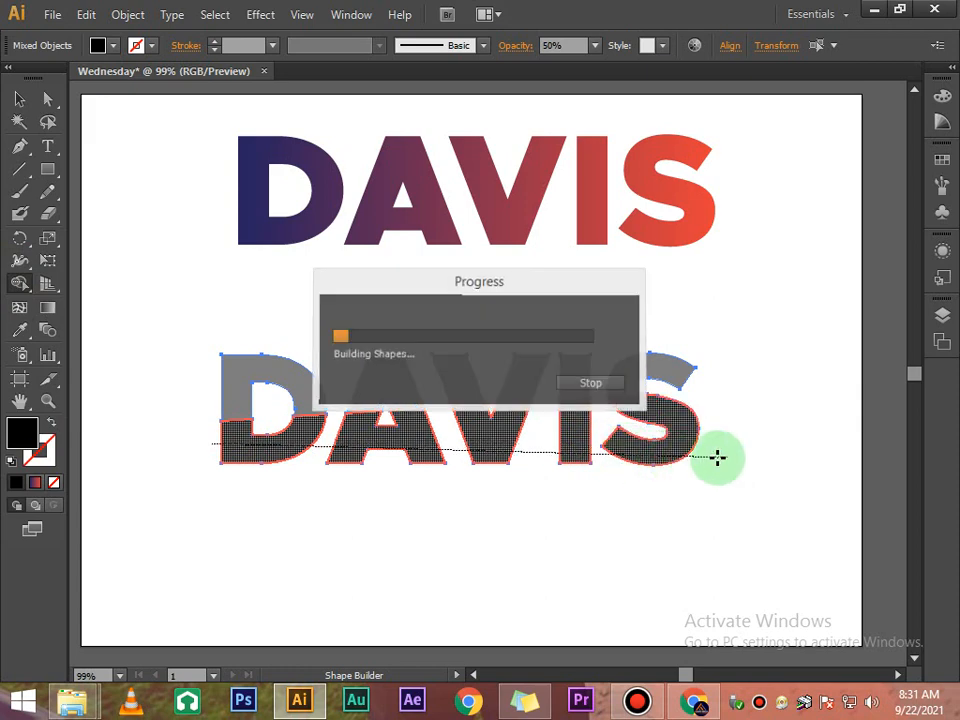
click(19, 100)
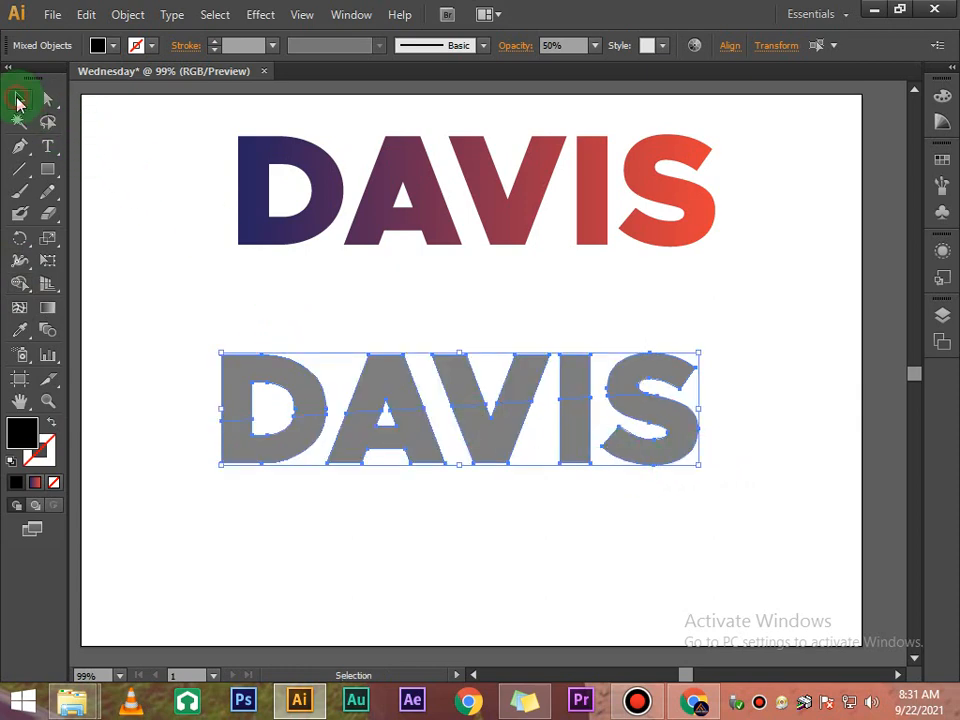
click(189, 384)
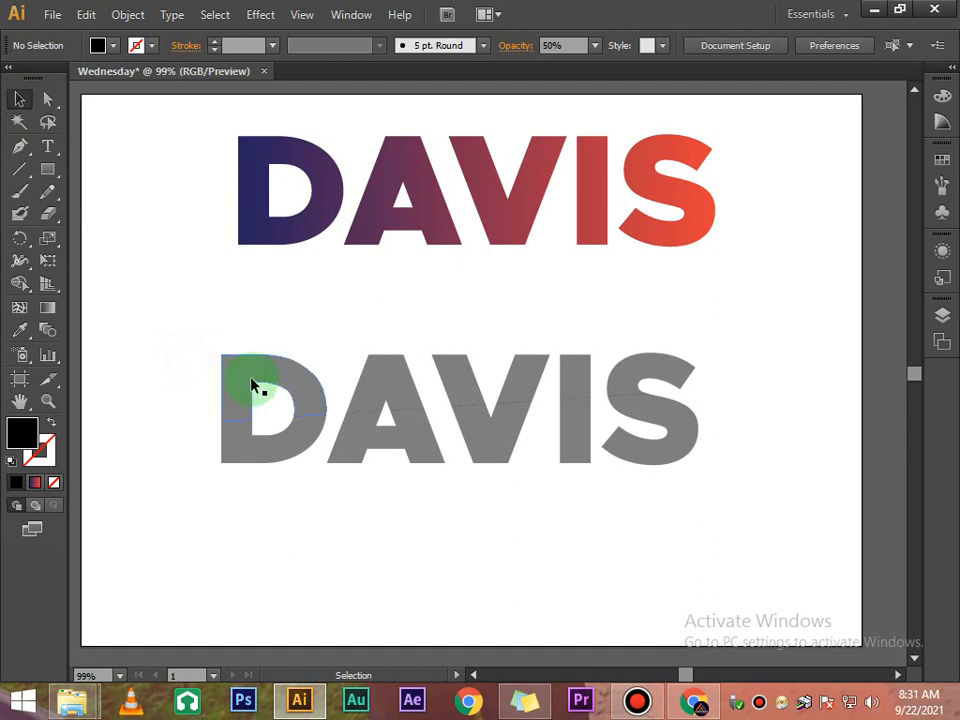
- Check the upper piece of each letter in the sliced name by selecting them one at a time
click(238, 384)
click(199, 365)
click(278, 366)
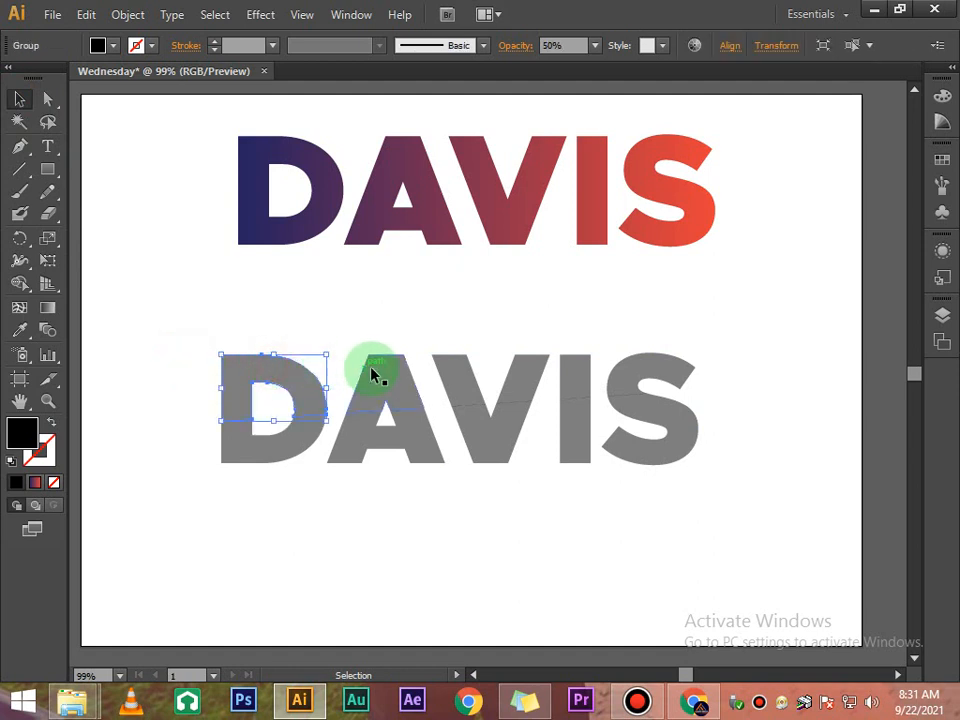
click(410, 375)
click(455, 373)
click(568, 369)
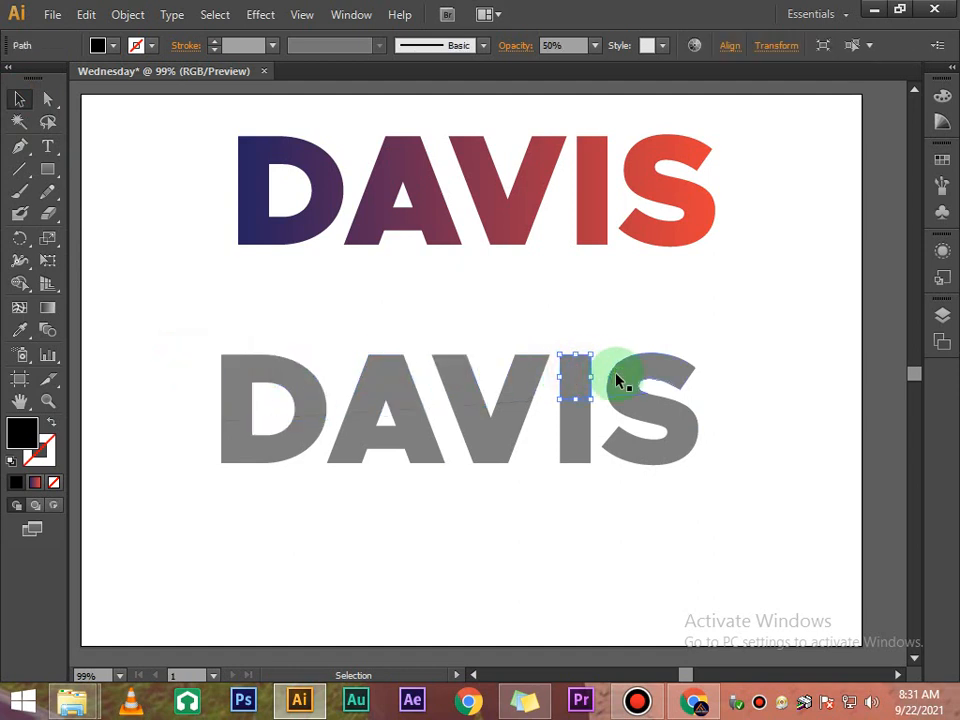
click(621, 379)
click(400, 322)
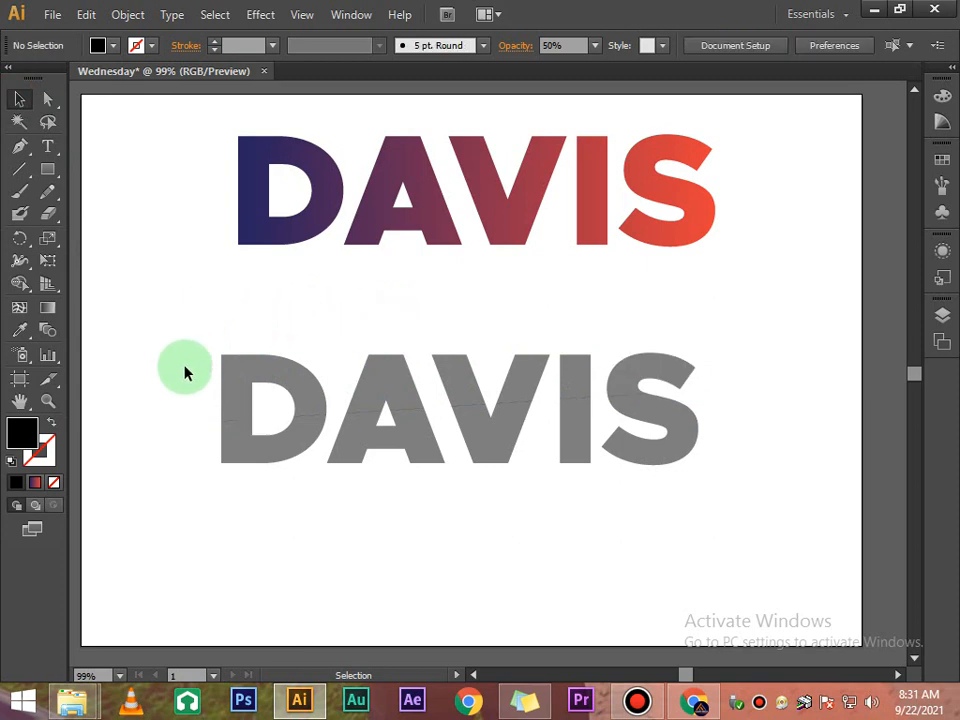
- Group all the upper letter pieces of the sliced name and deselect them
drag(226, 372, 660, 377)
right_click(644, 368)
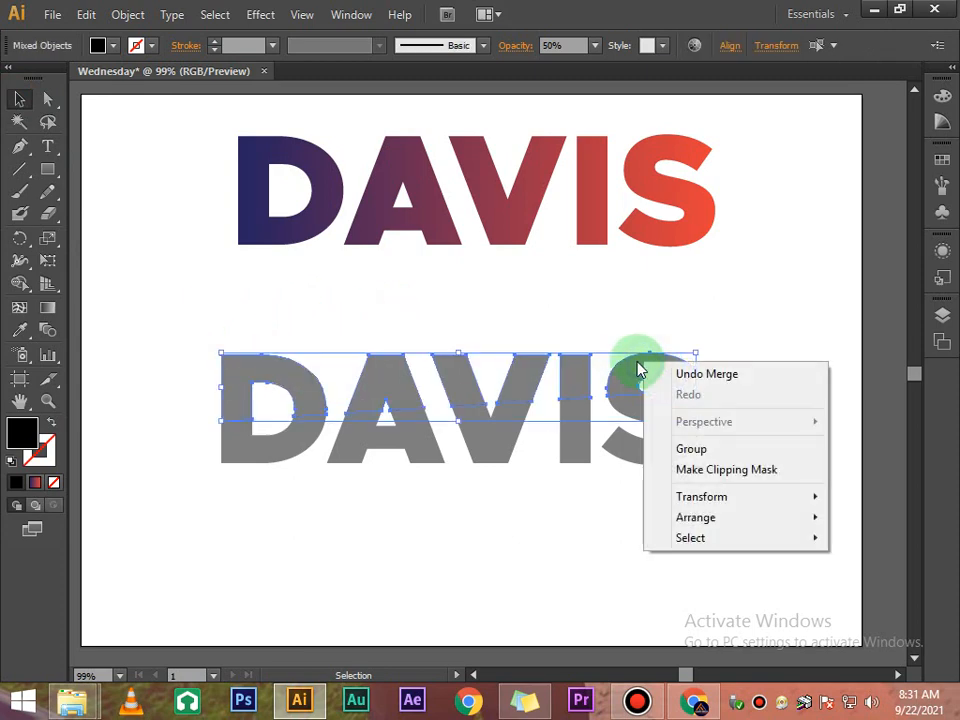
click(691, 449)
click(606, 512)
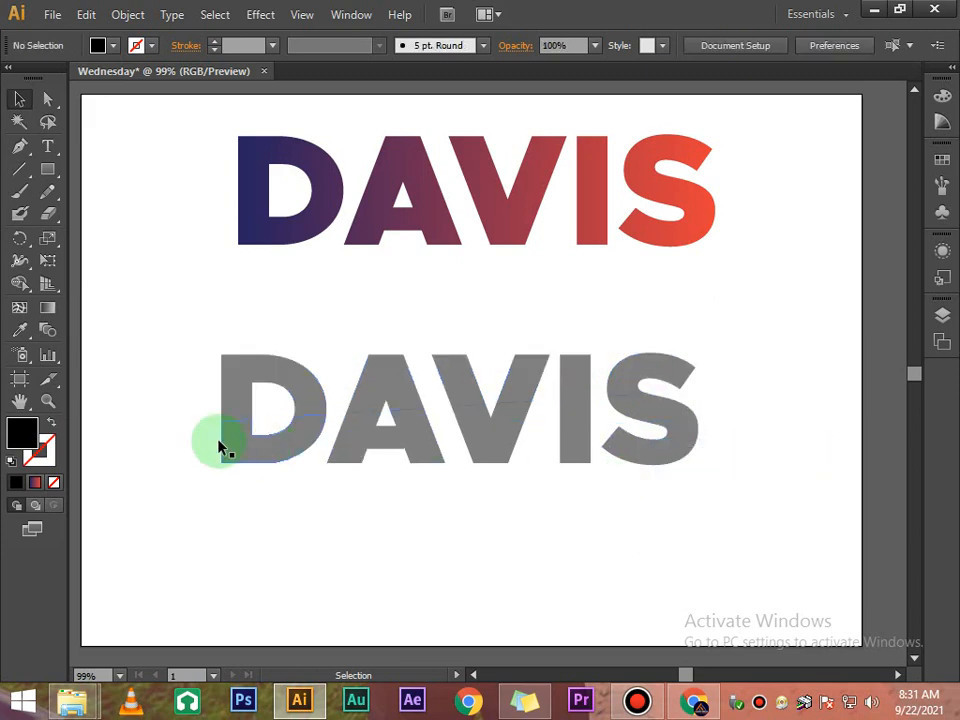
- Group all the lower letter pieces of the sliced name and deselect them
drag(195, 438, 658, 482)
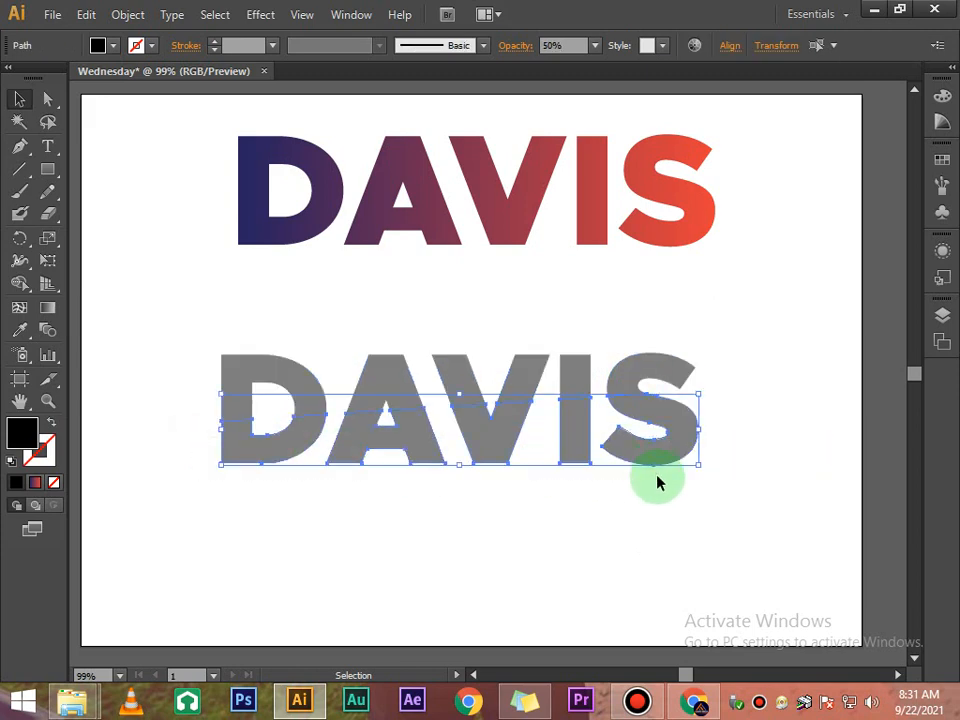
right_click(655, 462)
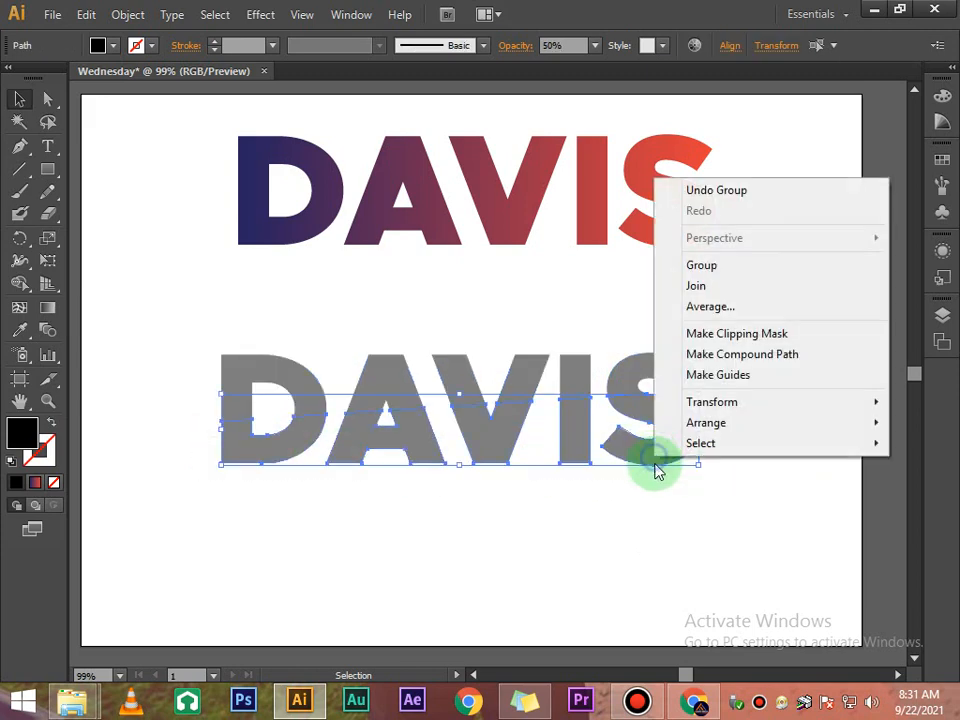
click(706, 268)
click(495, 520)
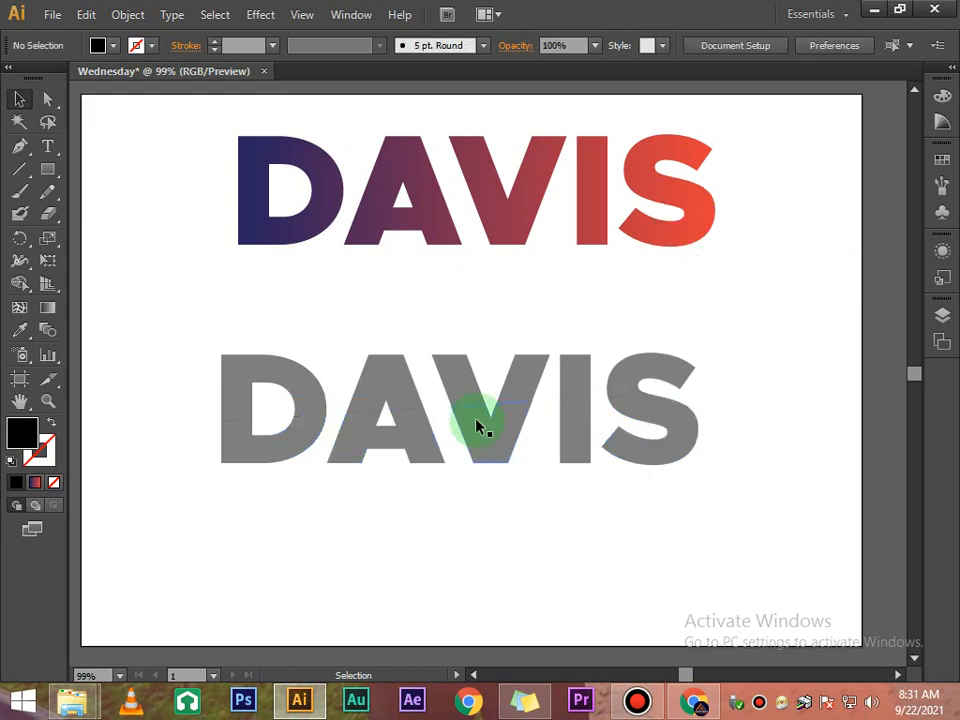
- Shift the upper half of the sliced name slightly to the right along the cut and deselect it
click(476, 398)
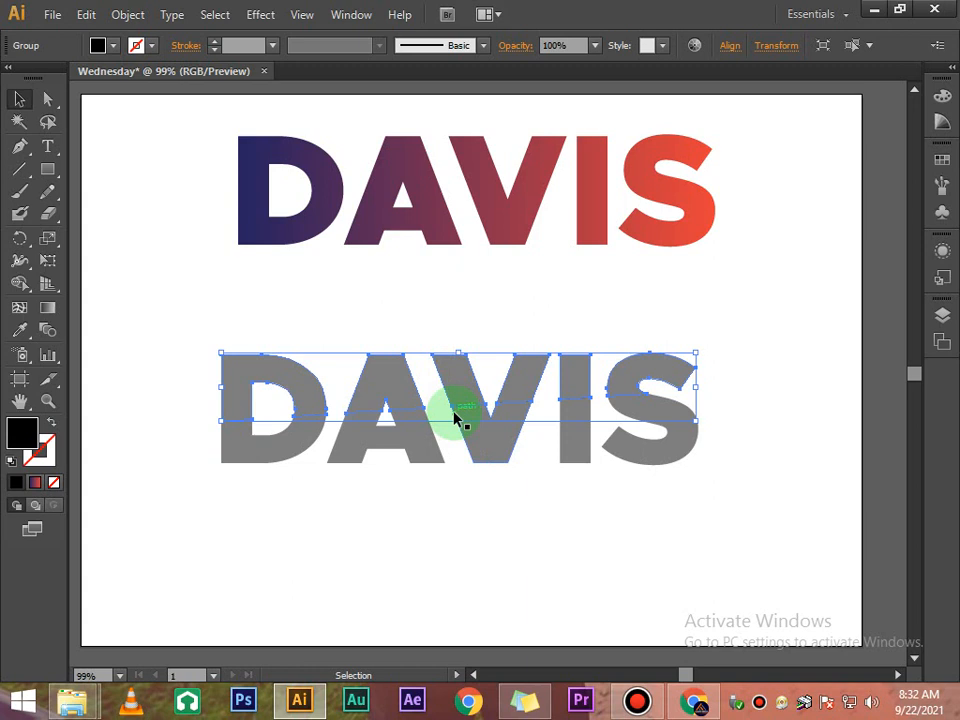
drag(455, 418, 454, 521)
click(453, 536)
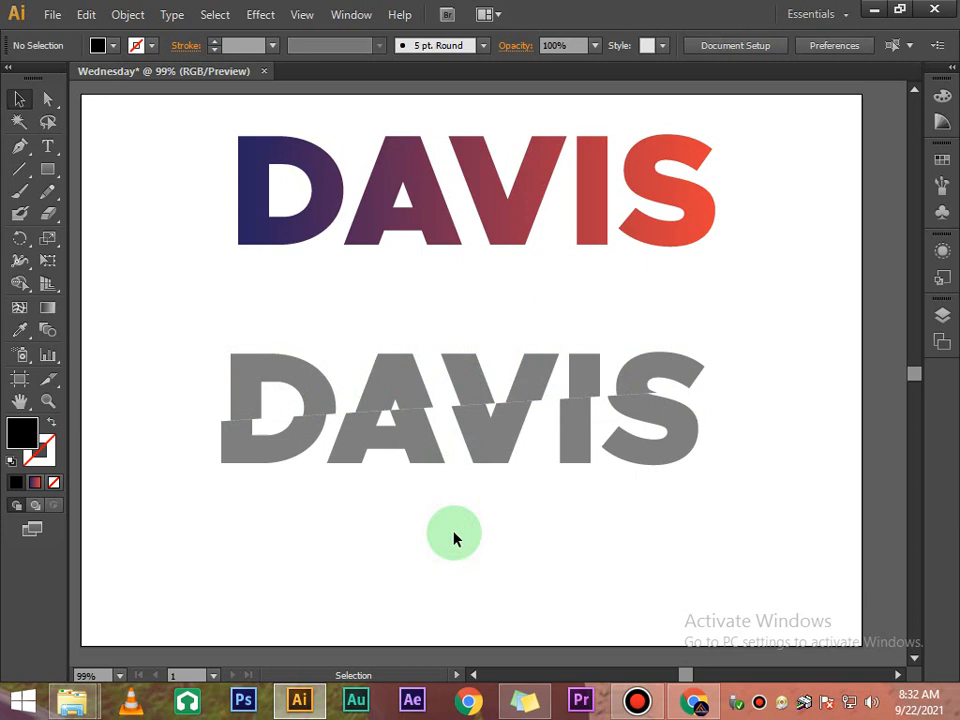
- Raise the upper half of the sliced name to open a gap above the lower half, realign it horizontally, and deselect
click(512, 453)
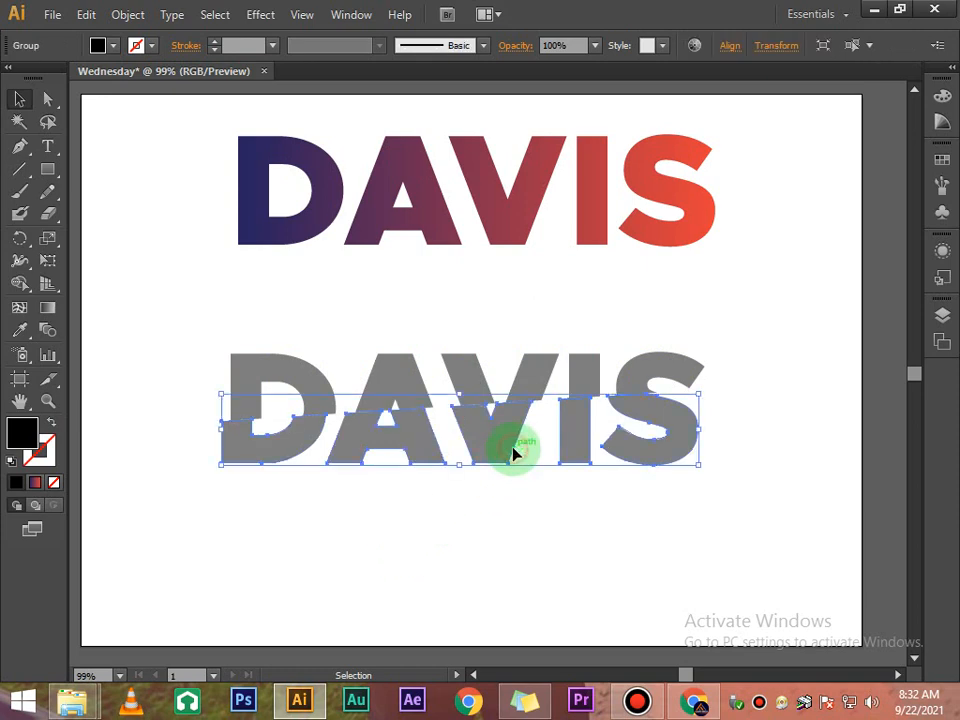
drag(465, 367, 465, 373)
key(Up)
key(Up)
key(Up)
key(Up)
key(Up)
key(Up)
key(Up)
key(Up)
key(Up)
key(Up)
key(Up)
key(Up)
key(Up)
key(Up)
key(Up)
key(Up)
key(Up)
key(Up)
key(Up)
key(Up)
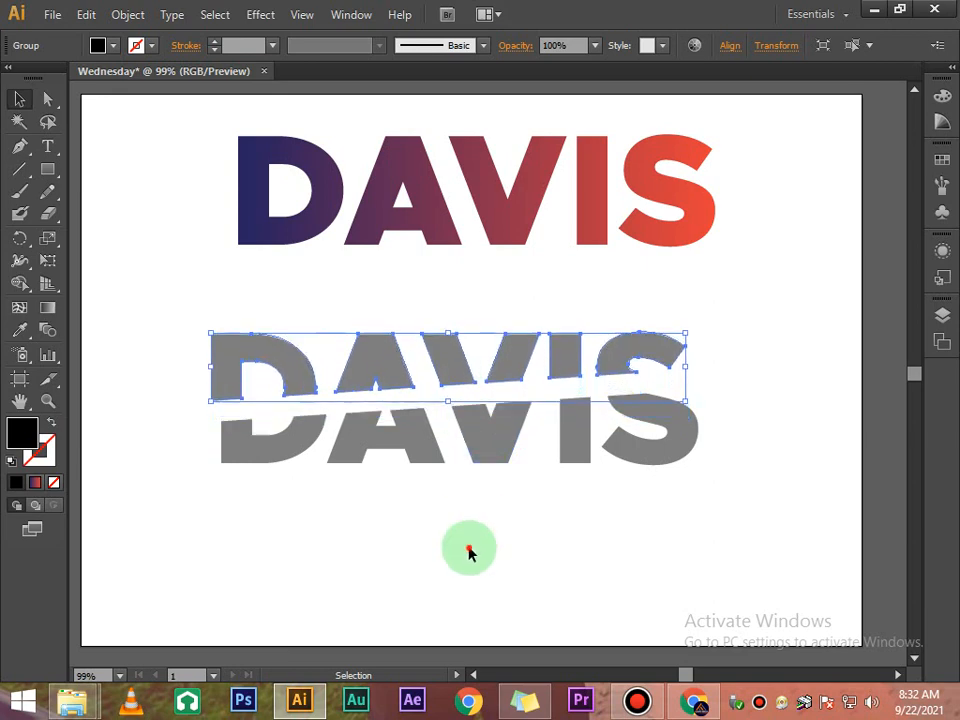
click(469, 551)
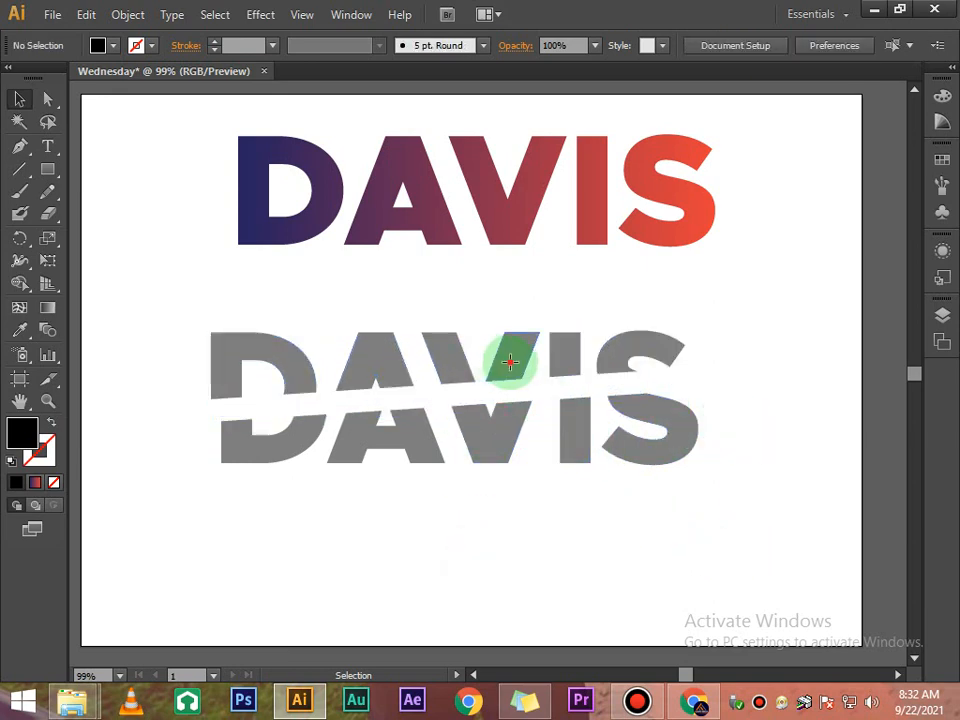
drag(510, 362, 518, 366)
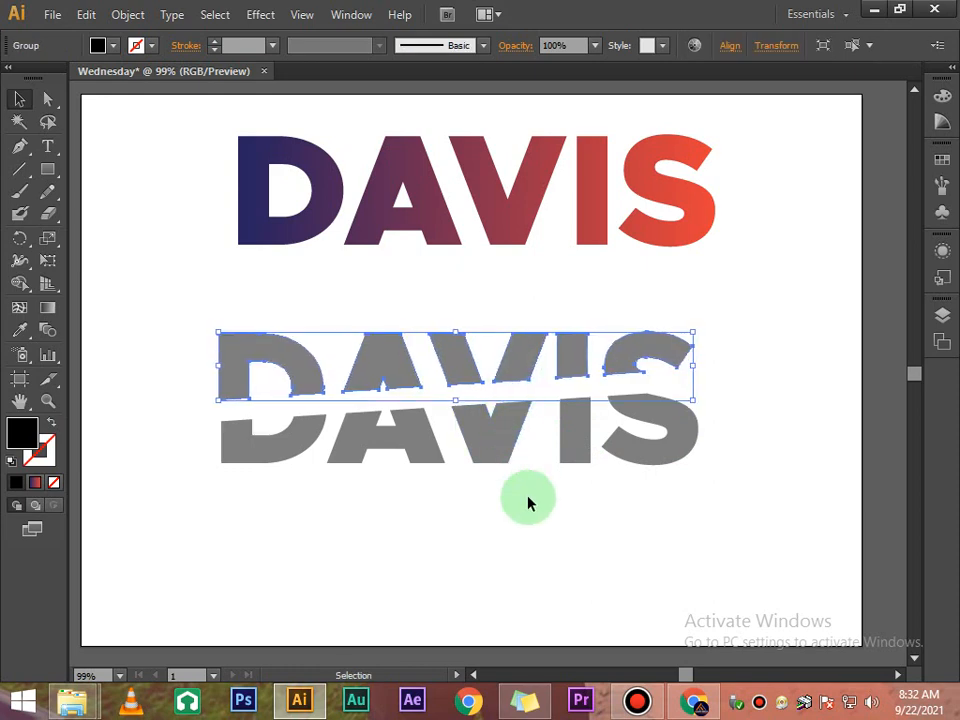
click(531, 505)
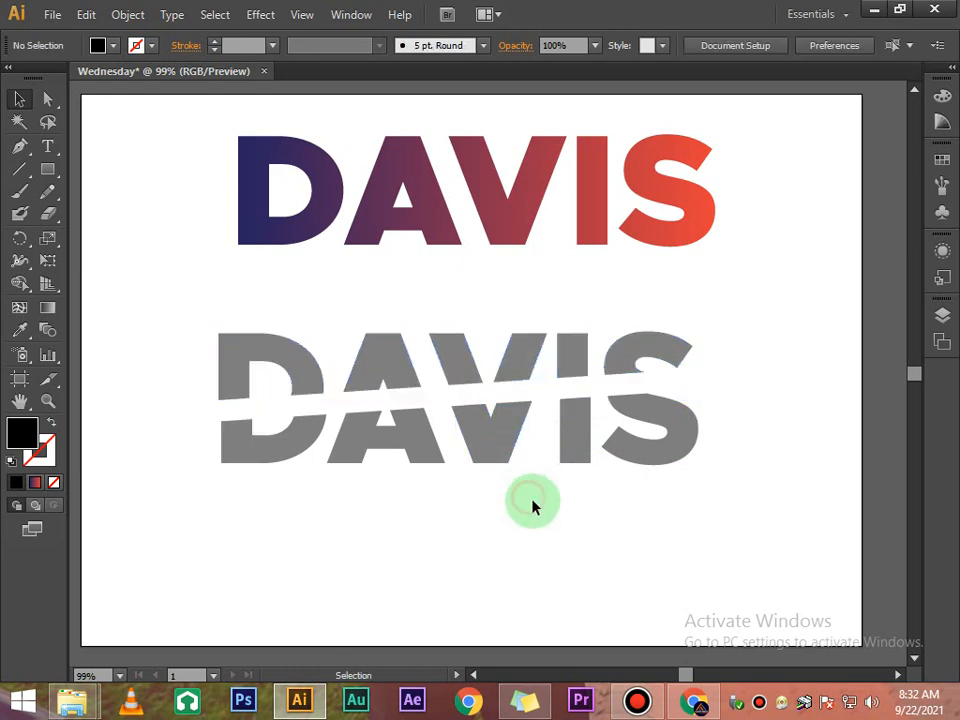
- Nudge the upper half of the sliced name back down onto the cut, offset slightly left of the lower half, and deselect
click(506, 365)
key(Left)
key(Left)
key(Left)
key(Left)
key(Left)
key(Left)
key(Left)
key(Left)
key(Left)
key(Left)
key(Down)
key(Down)
key(Down)
key(Down)
key(Down)
key(Down)
key(Down)
key(Down)
key(Down)
key(Down)
key(Down)
key(Down)
key(Down)
key(Down)
key(Down)
key(Down)
key(Down)
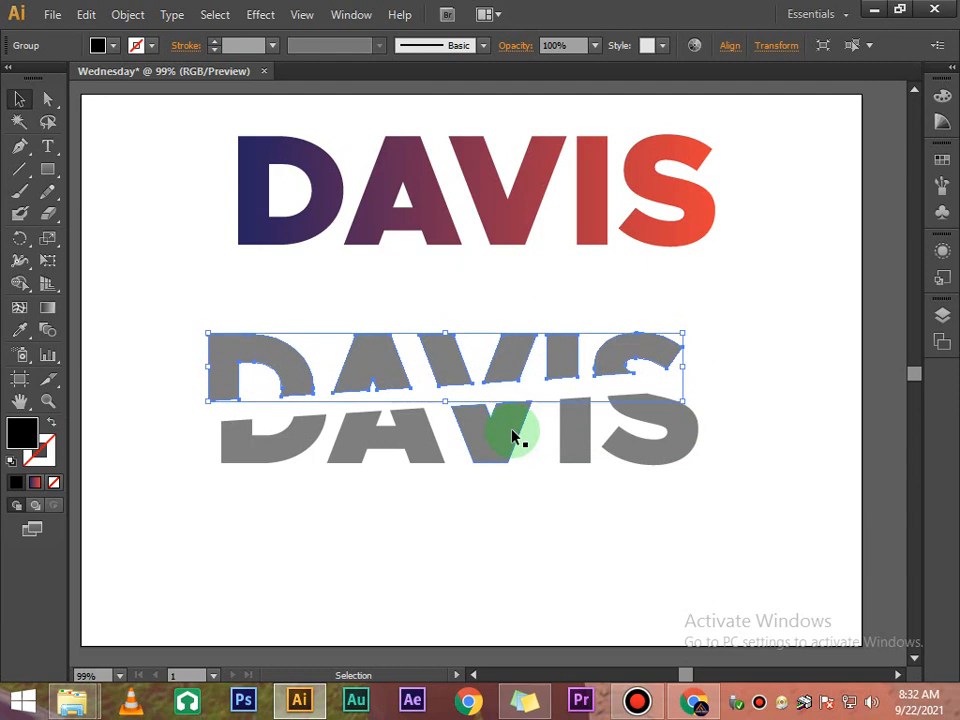
key(Down)
key(Down)
key(Down)
key(Down)
key(Down)
key(Down)
key(Down)
key(Down)
key(Down)
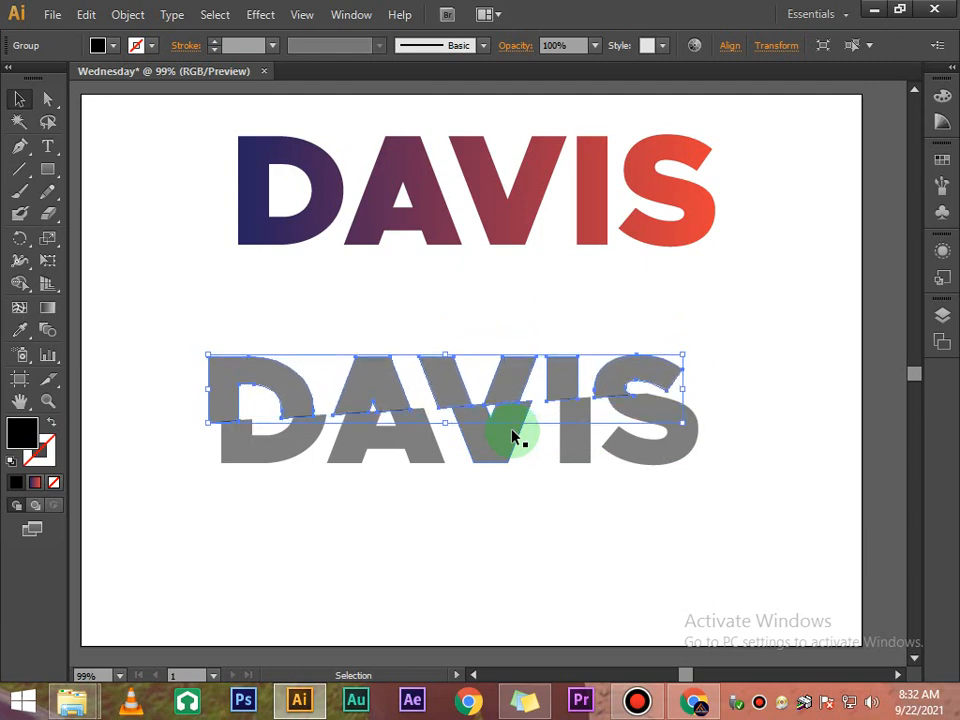
key(Up)
key(Up)
key(Right)
key(Right)
key(Right)
key(Right)
key(Right)
key(Right)
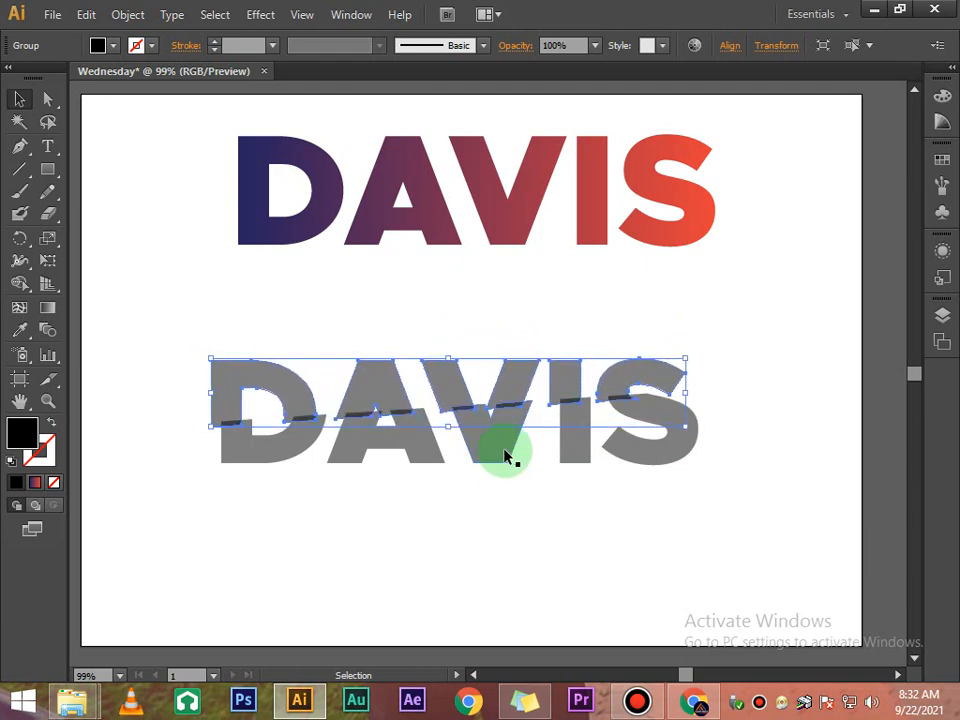
key(Up)
key(Up)
key(Up)
key(Up)
key(Up)
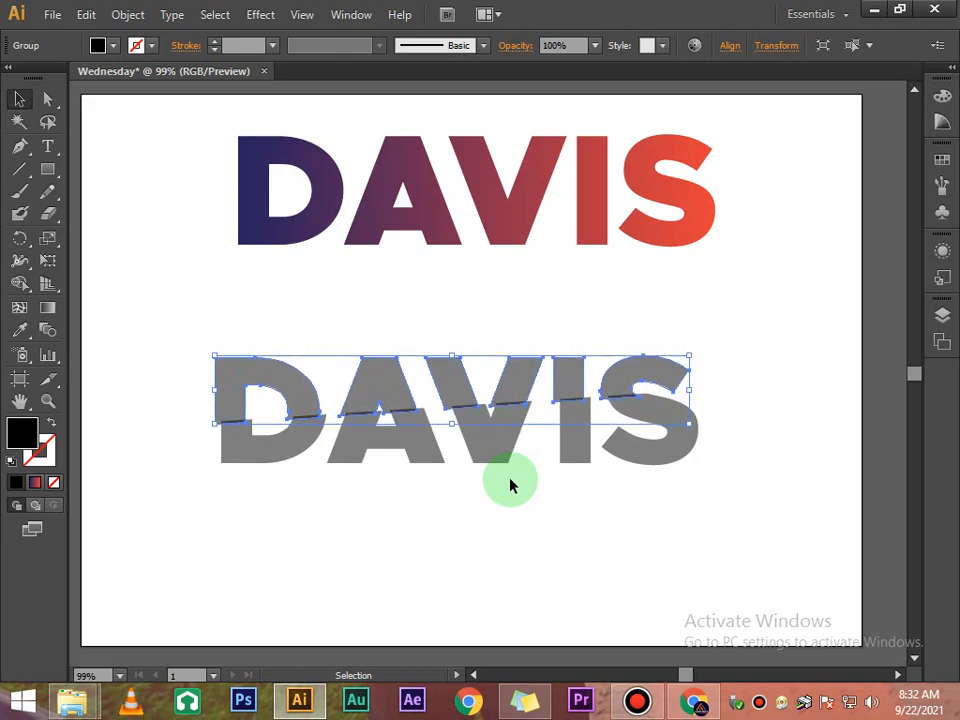
click(510, 487)
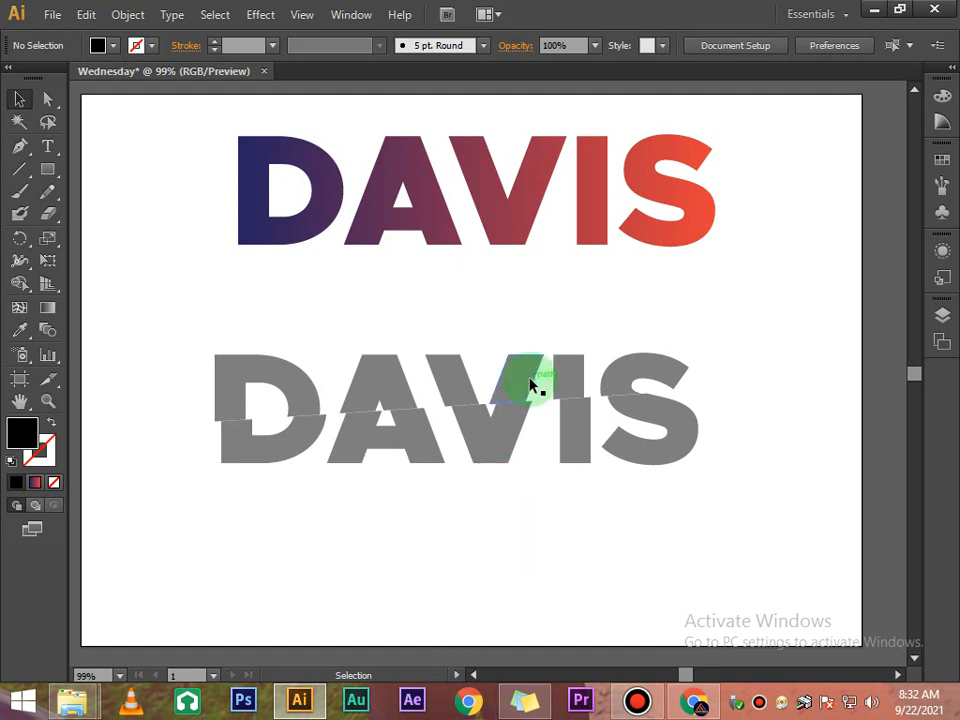
- Group the upper and lower halves of the sliced name together and deselect them
drag(147, 232, 701, 486)
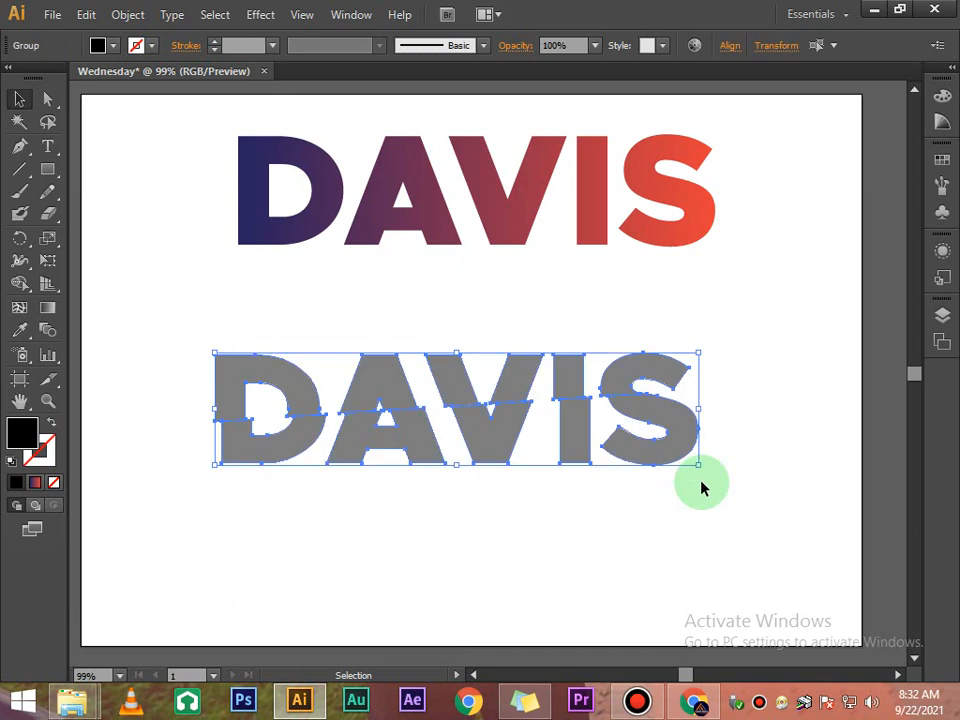
right_click(618, 437)
click(650, 517)
click(600, 495)
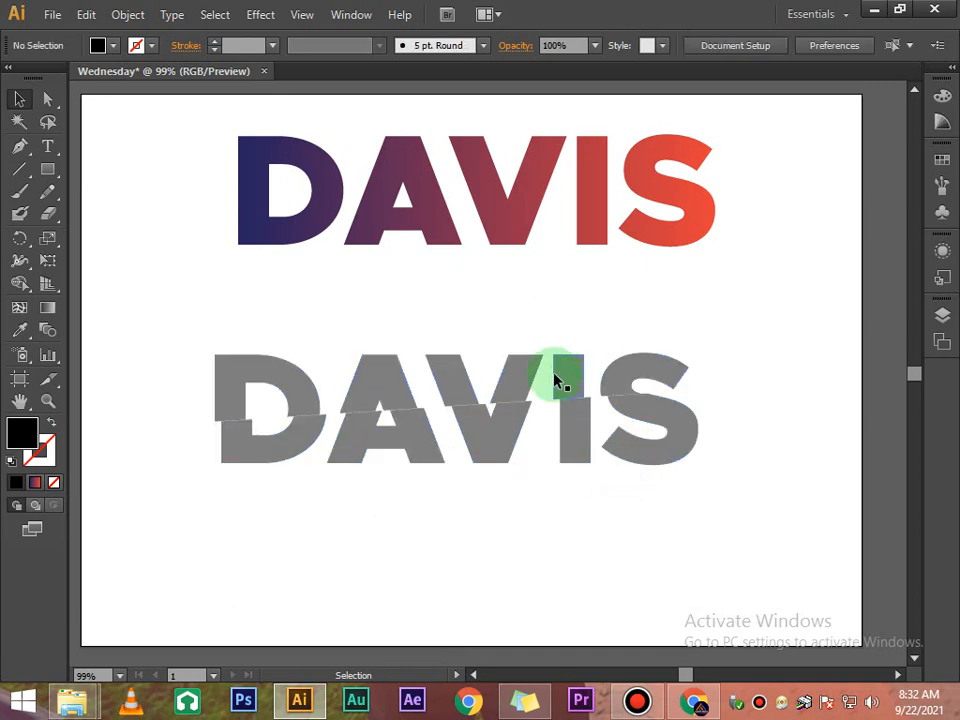
- Fill the grouped sliced name with the dark blue swatch and deselect it
click(560, 381)
click(113, 46)
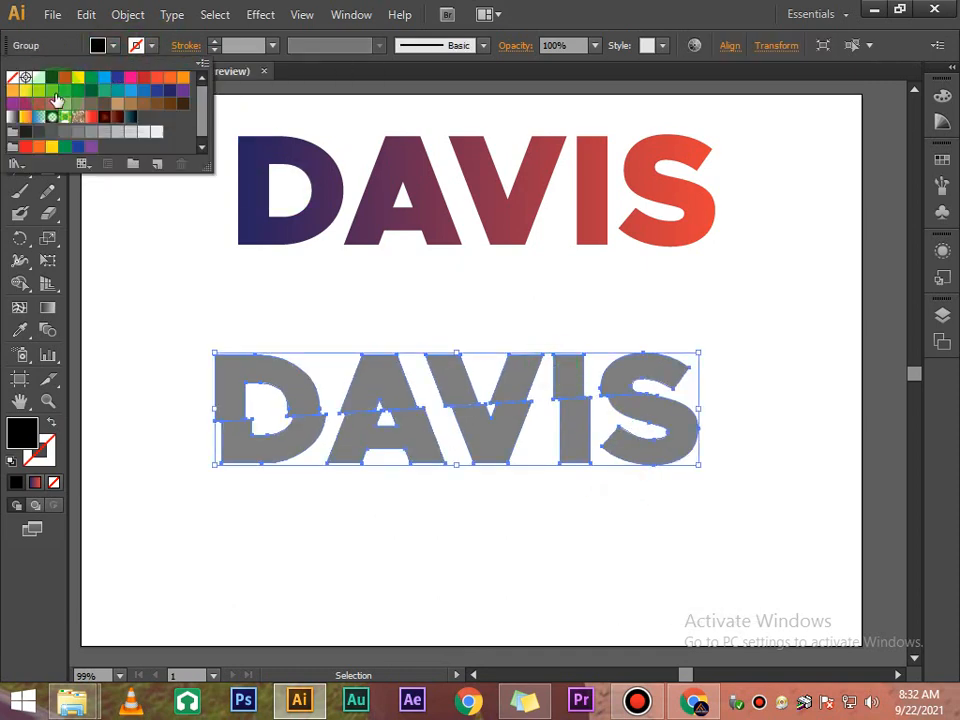
click(52, 84)
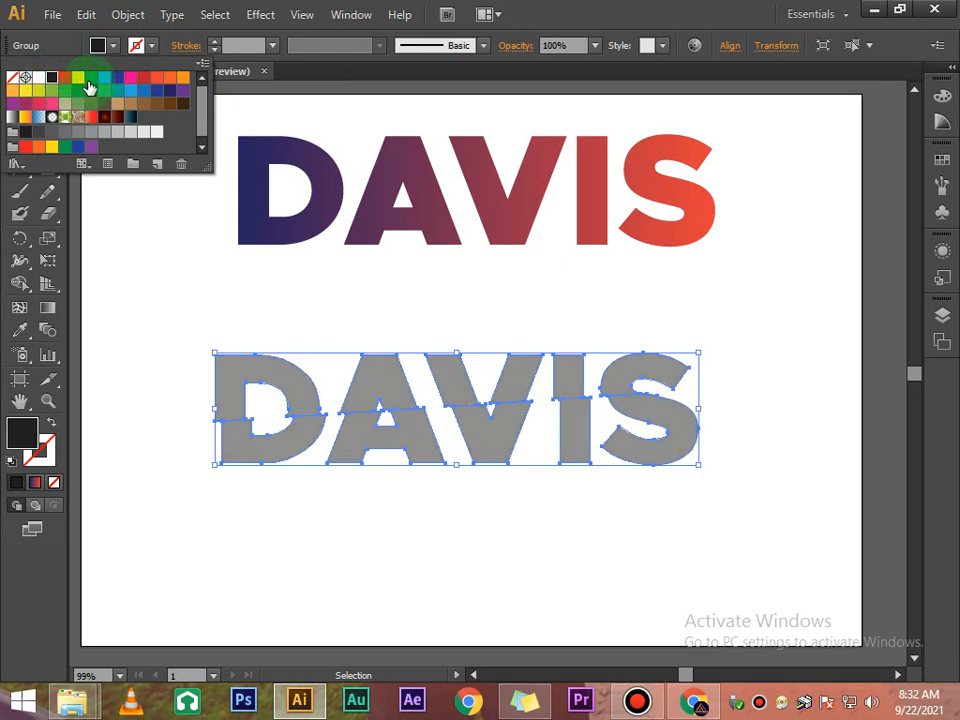
click(105, 78)
click(117, 77)
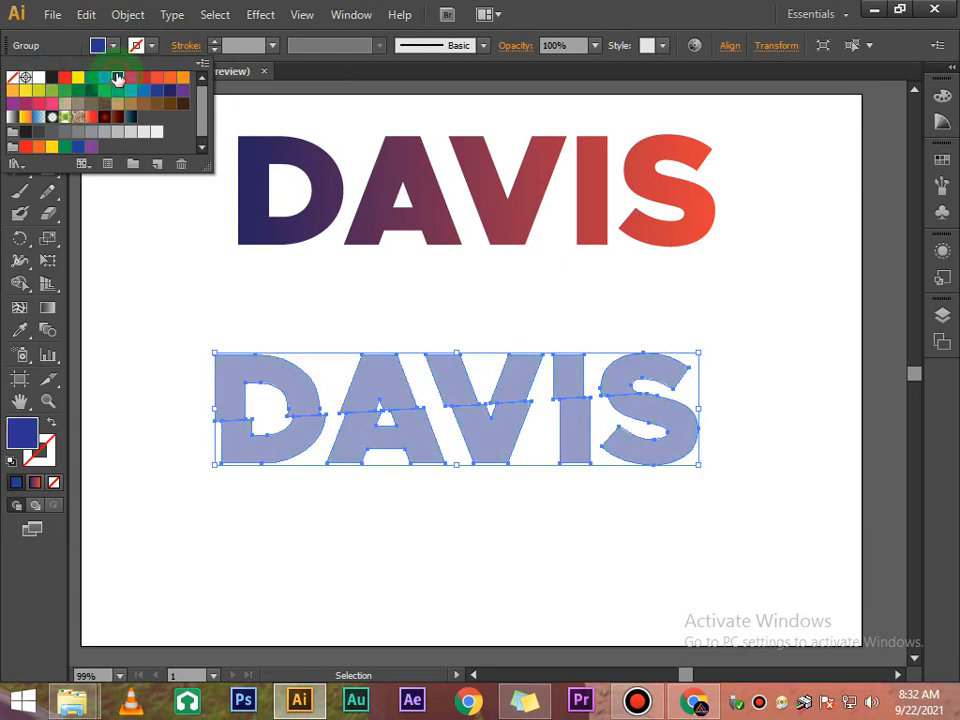
click(175, 267)
- Ungroup the sliced name back into its upper and lower halves and deselect them
click(264, 369)
right_click(266, 371)
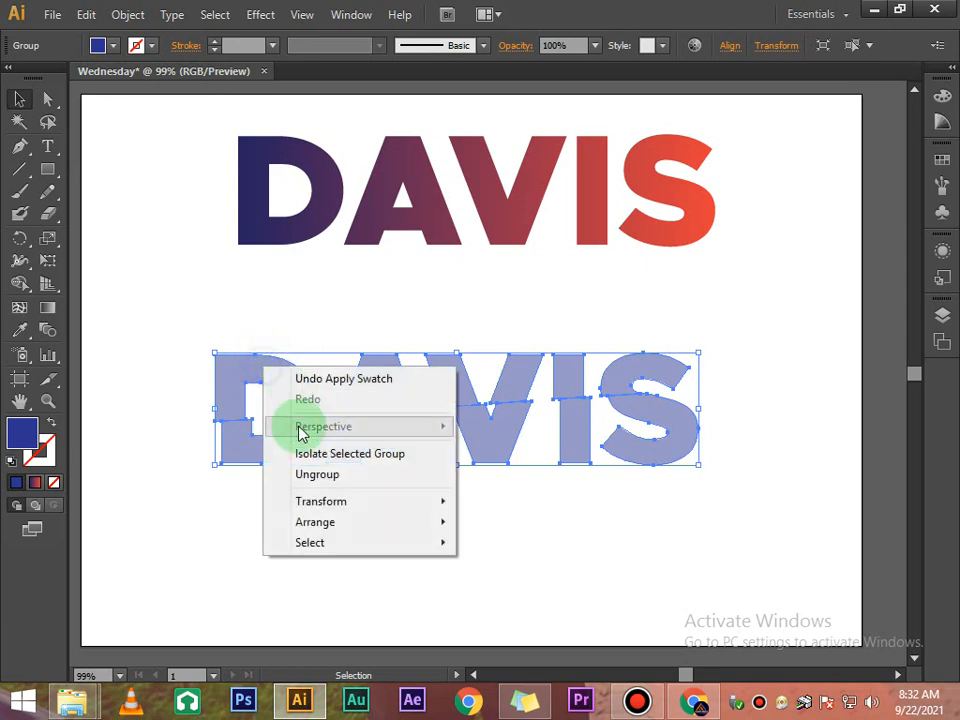
click(313, 477)
click(312, 517)
- Fill the upper half of the sliced name with the Earthtone 26 Radial gradient swatch and deselect it
click(294, 388)
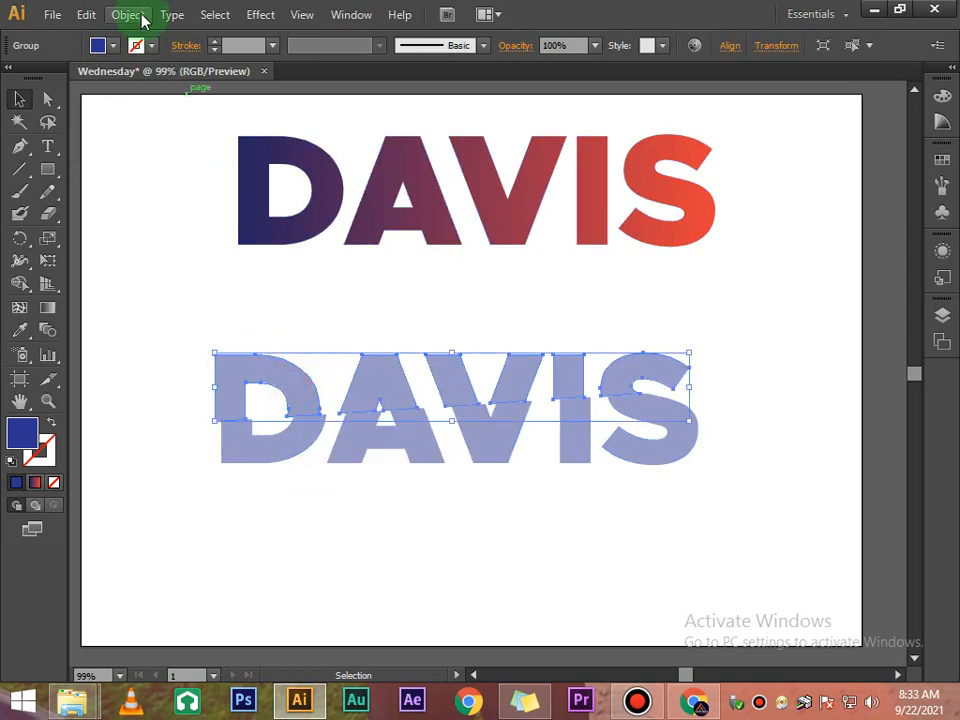
click(100, 46)
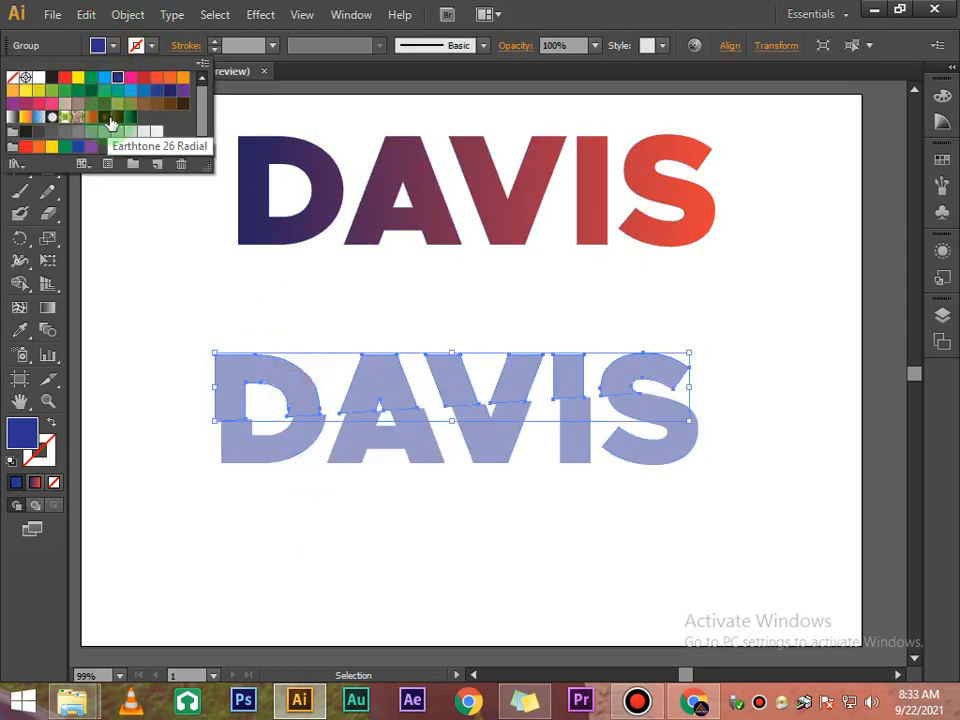
click(110, 122)
click(167, 451)
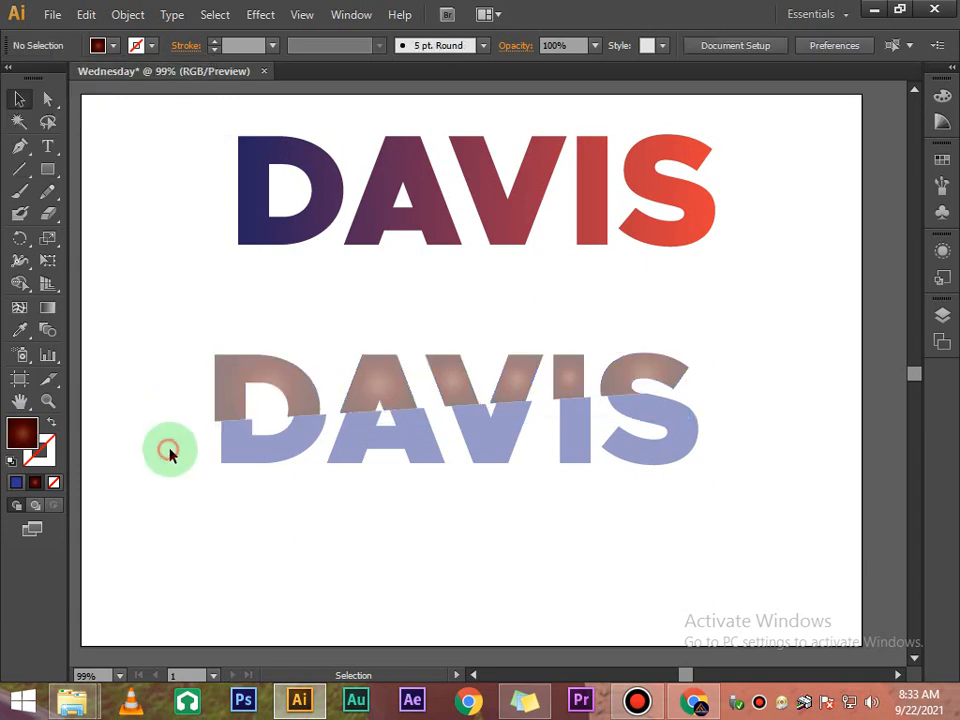
- Check the opacity of the upper half's group and of the letter A piece isolated inside it
click(266, 395)
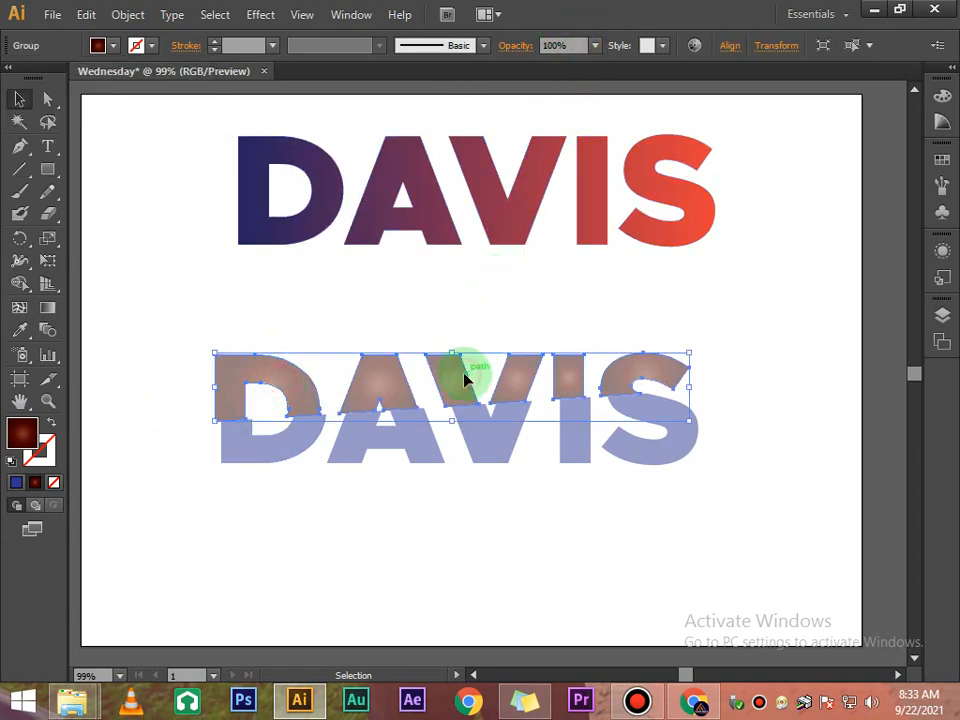
click(594, 46)
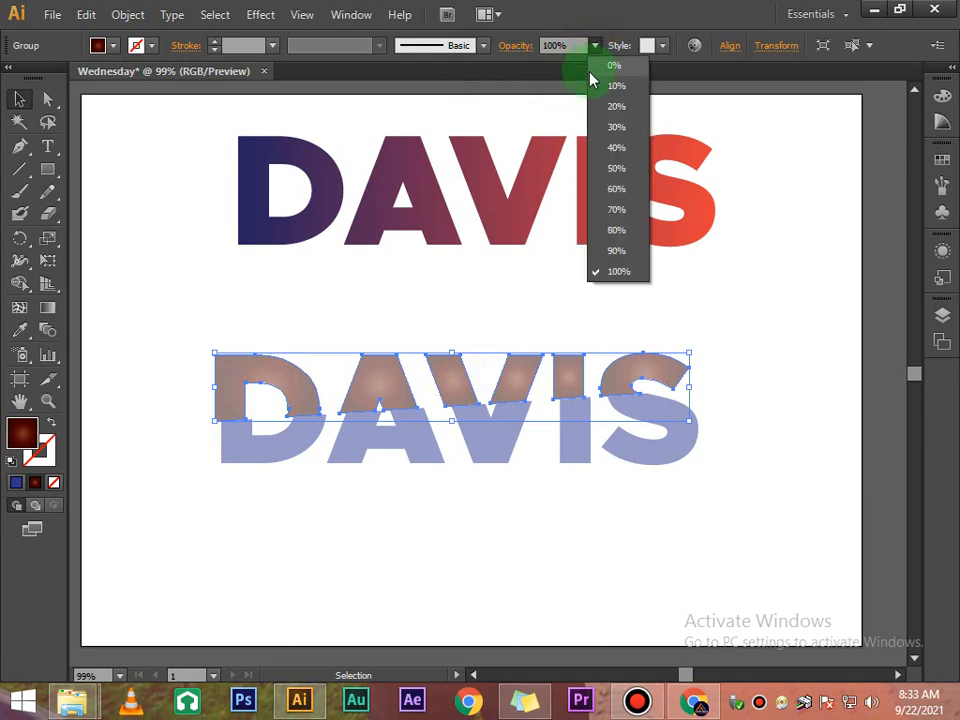
click(600, 268)
click(461, 313)
double_click(392, 369)
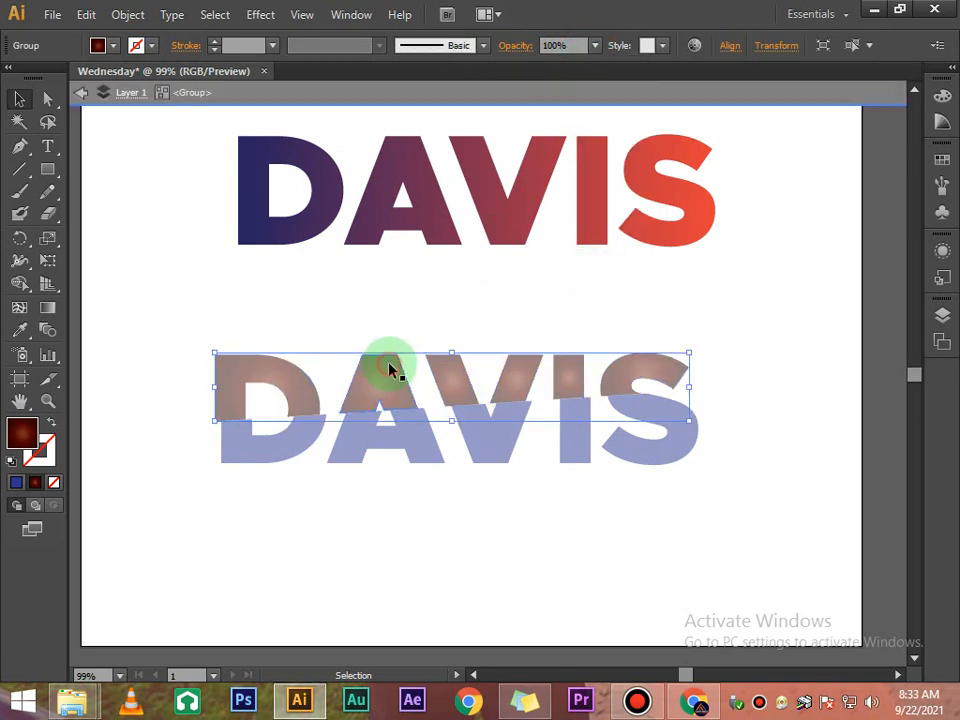
click(391, 369)
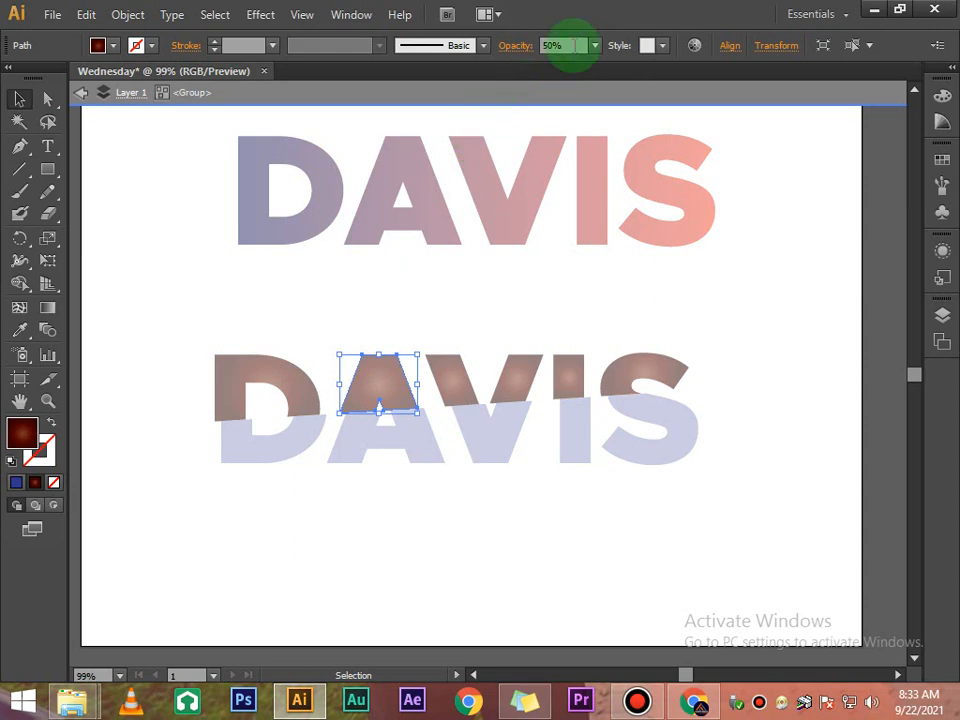
double_click(547, 304)
- Ungroup the upper half of the sliced name and set all its letter pieces to 100% opacity
click(456, 375)
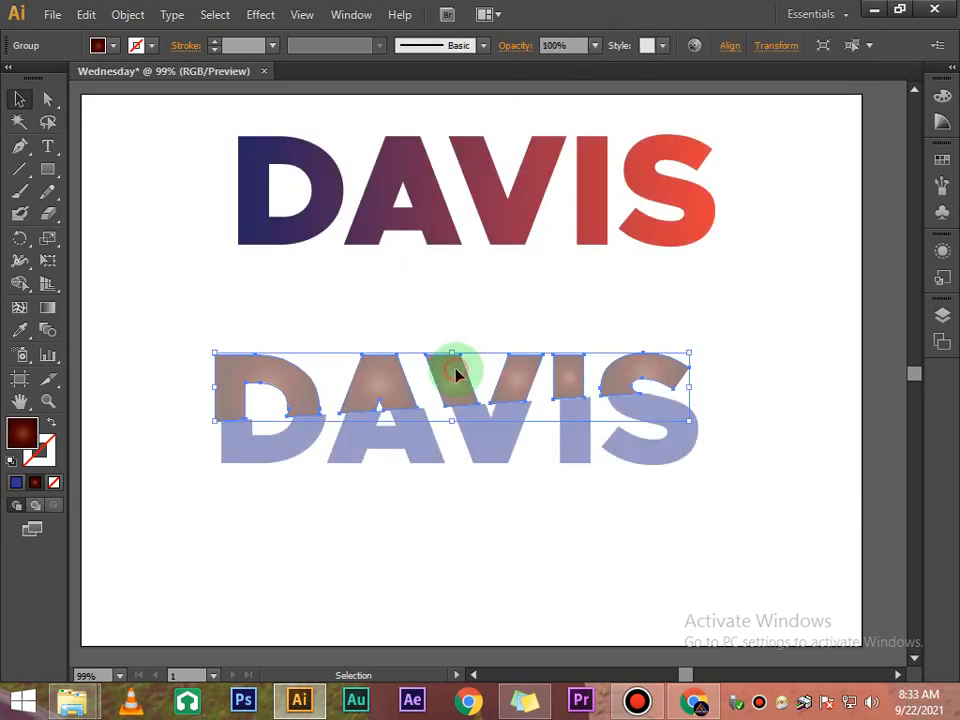
right_click(456, 375)
click(521, 477)
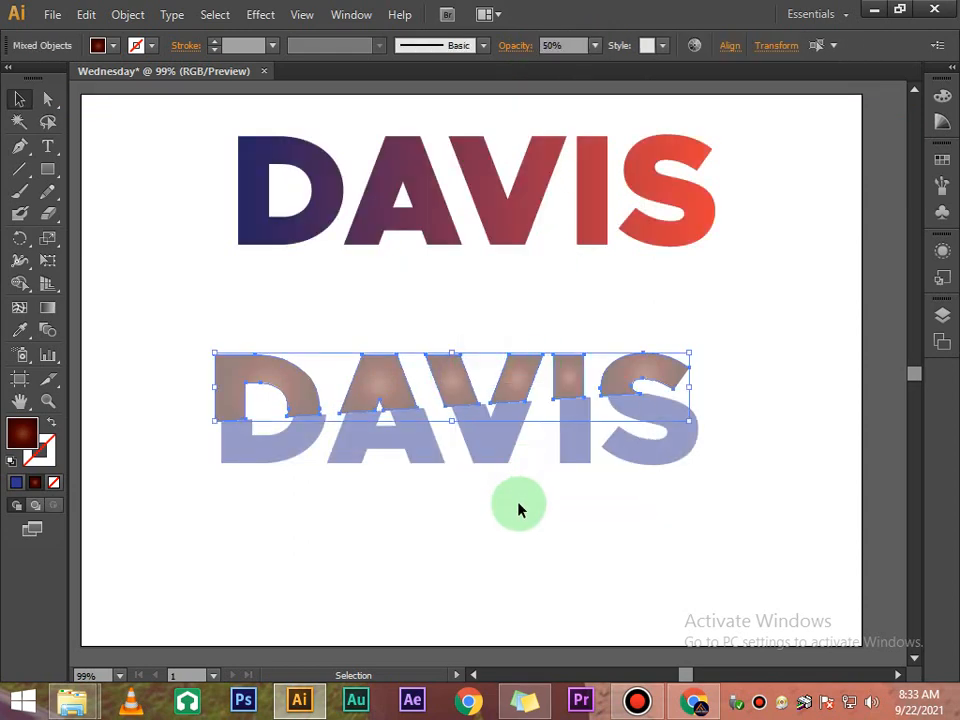
click(357, 331)
drag(453, 380, 655, 378)
click(594, 45)
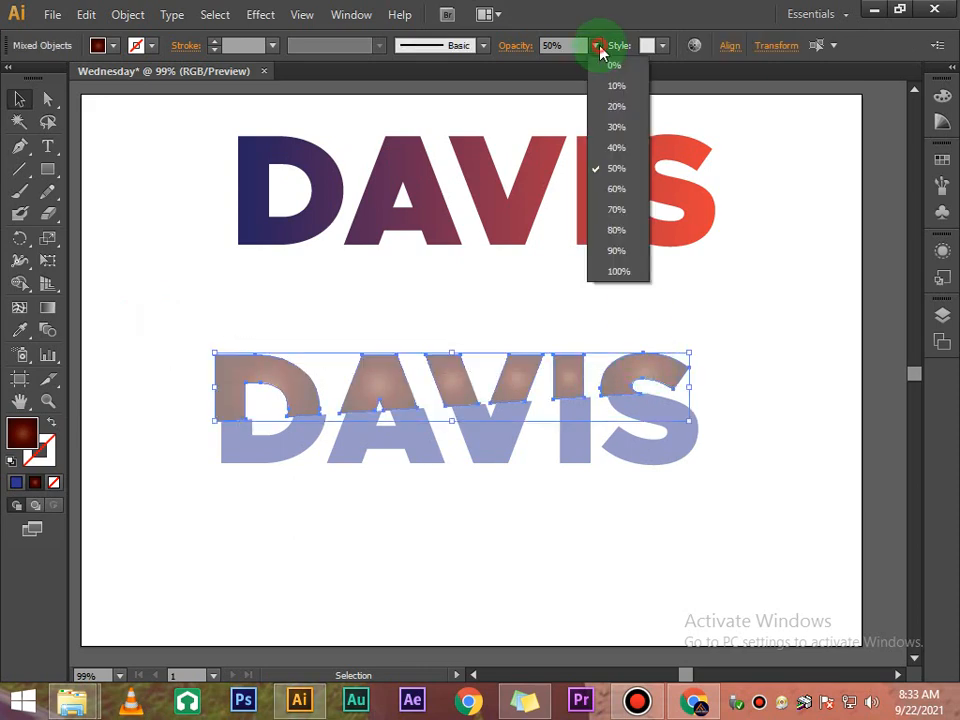
click(610, 272)
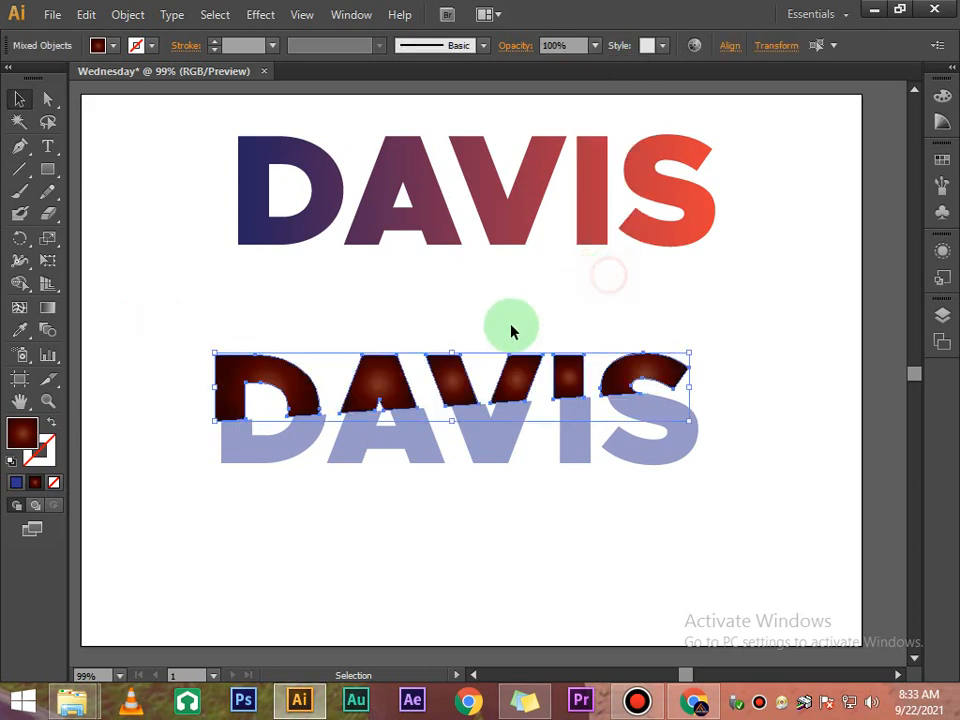
click(489, 478)
- Ungroup the lower half of the sliced name and set all its letter pieces to 100% opacity
right_click(493, 440)
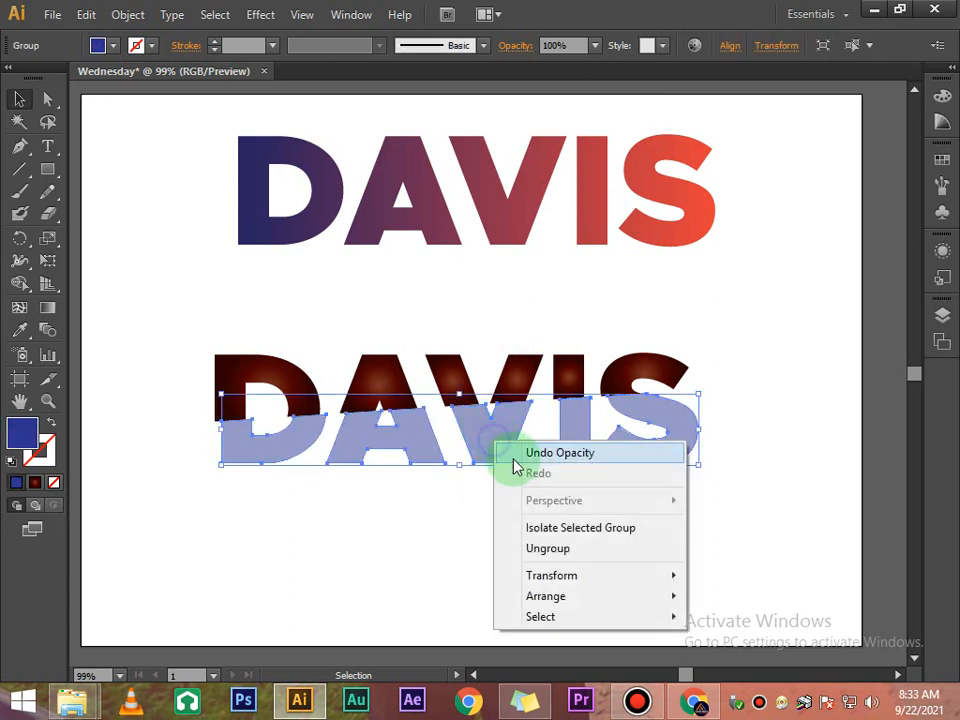
click(545, 548)
click(527, 566)
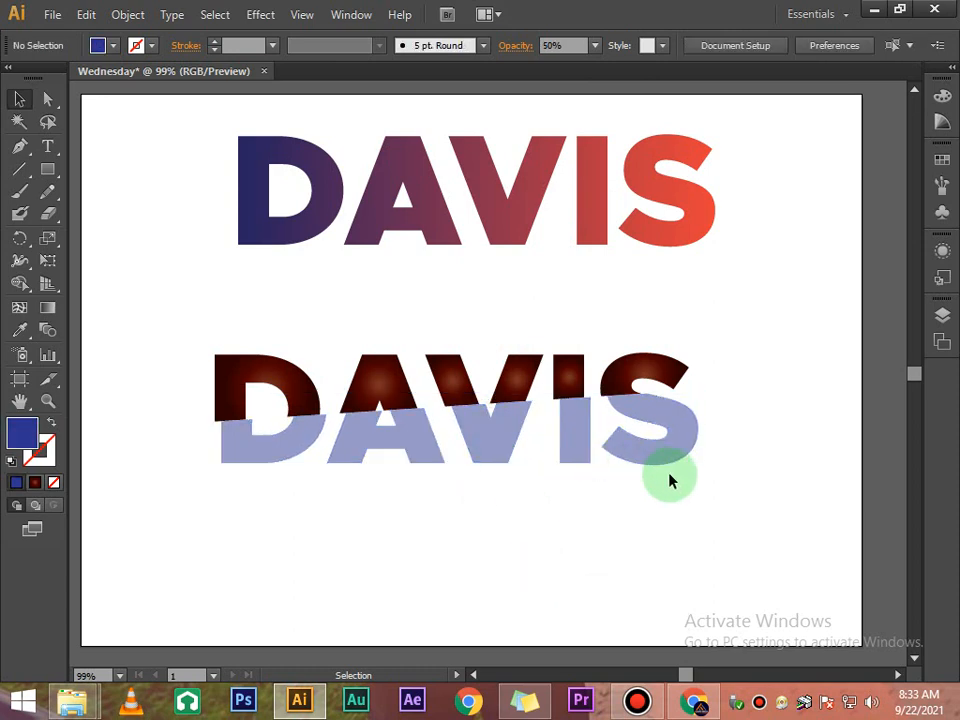
drag(669, 473, 249, 449)
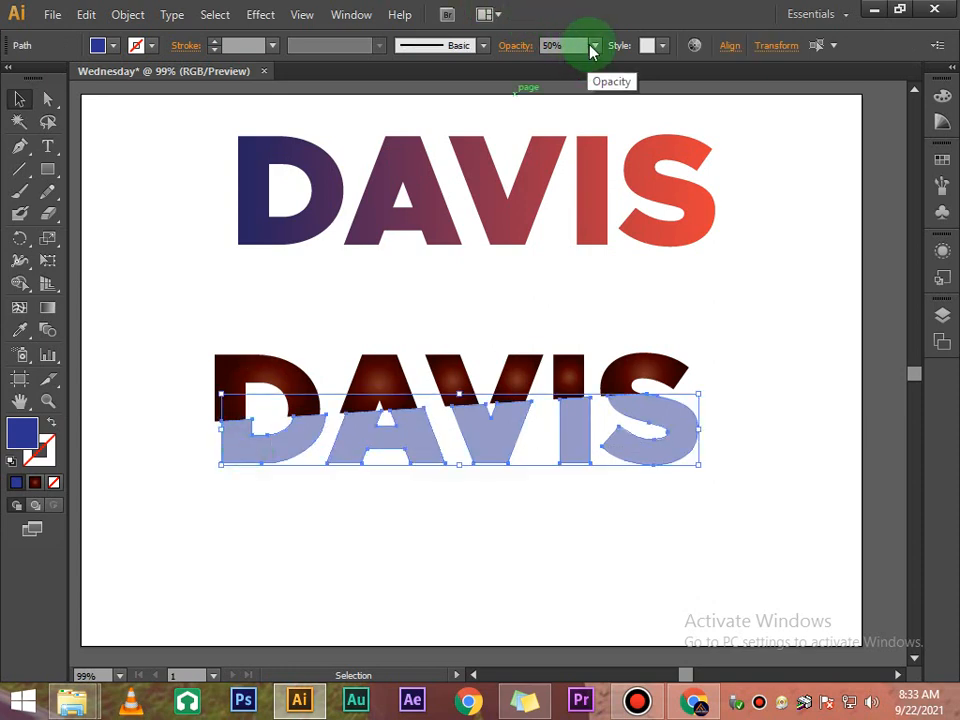
click(593, 46)
click(617, 271)
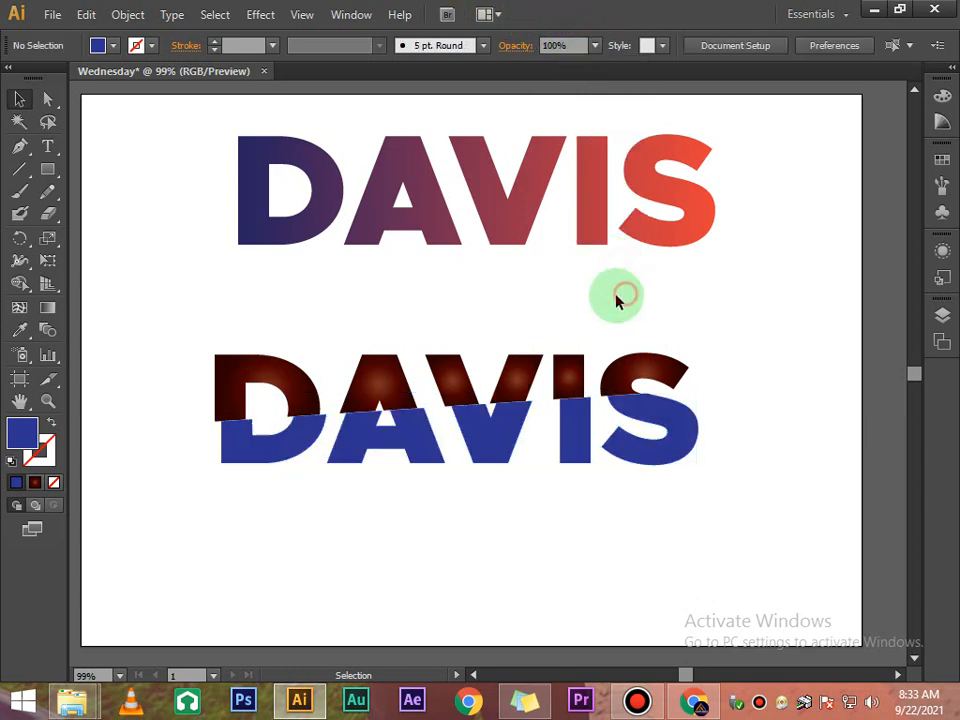
- Regroup all the lower letter pieces of the sliced name
drag(727, 460, 279, 446)
right_click(279, 446)
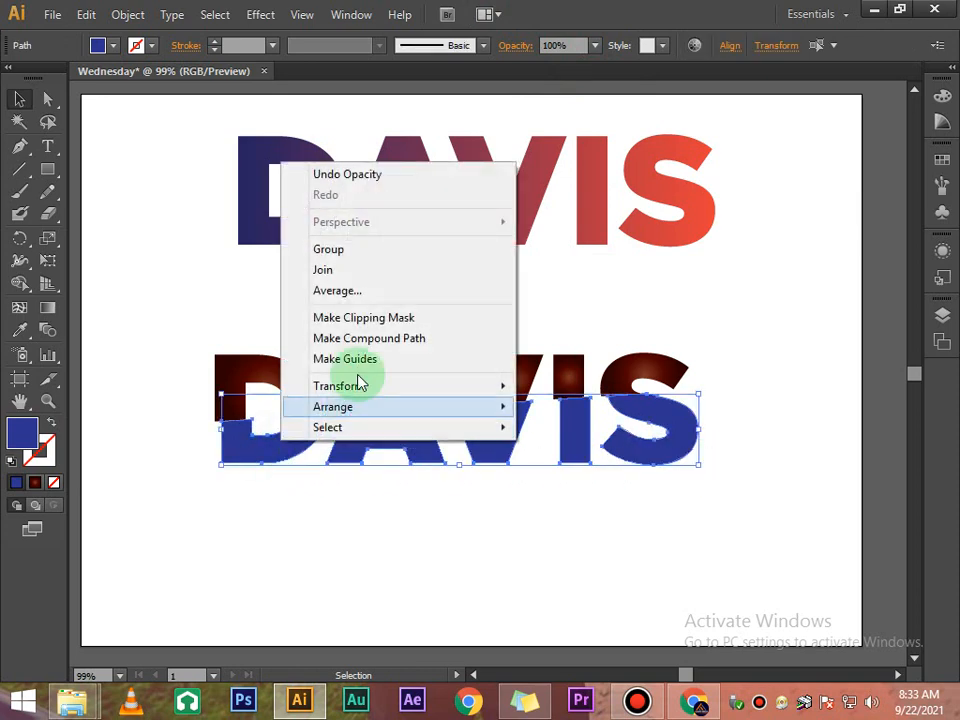
click(340, 249)
- Regroup all the upper letter pieces of the sliced name and deselect them
click(274, 369)
drag(195, 344, 628, 370)
right_click(628, 370)
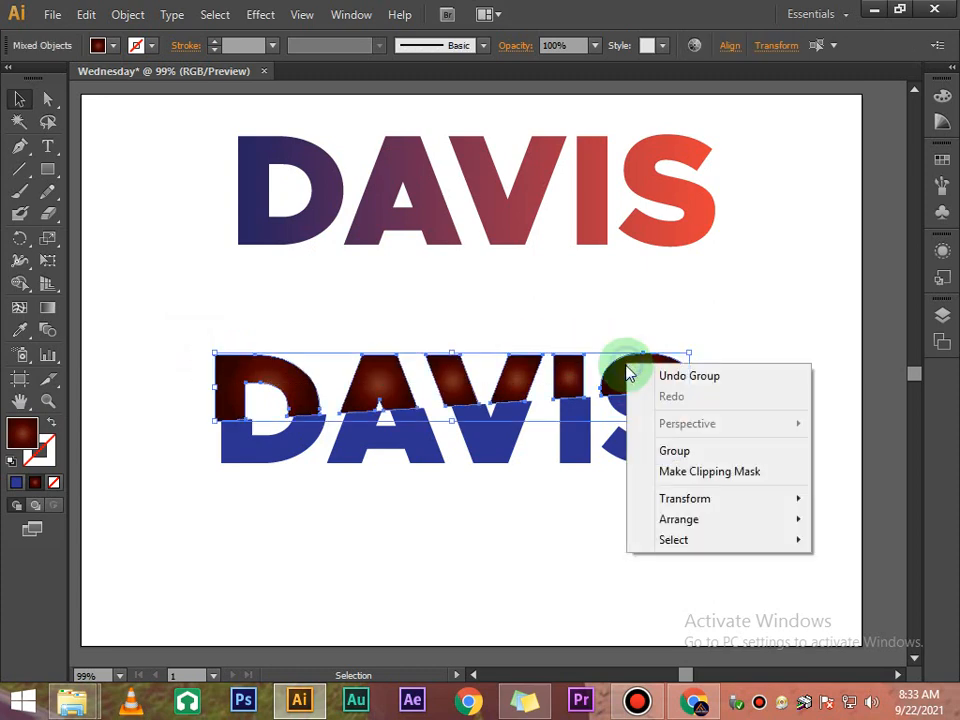
click(668, 450)
click(676, 482)
- Fill the lower half of the sliced name with the dark red-brown linear gradient swatch
drag(676, 482, 484, 444)
click(115, 46)
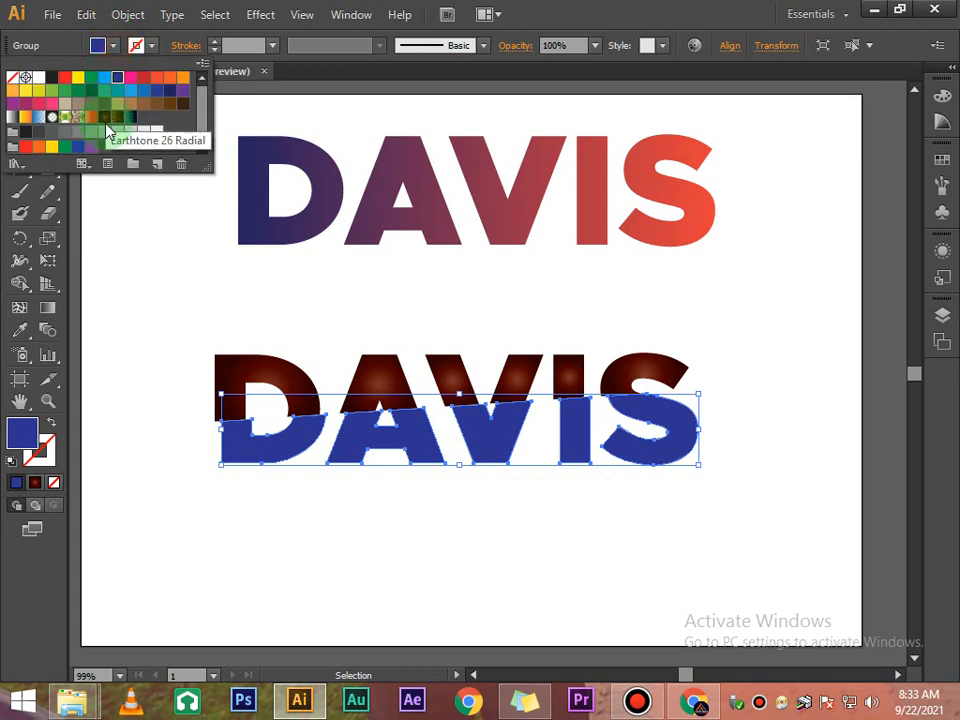
click(118, 119)
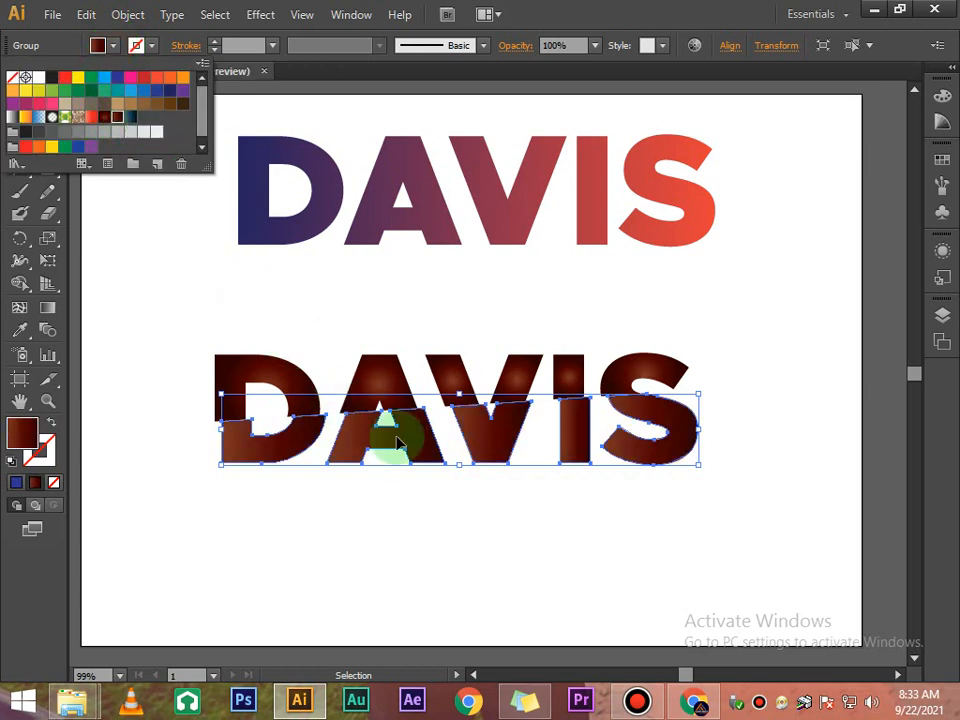
- Fill the lower half of the sliced name with the dark teal linear gradient swatch and deselect it
click(134, 120)
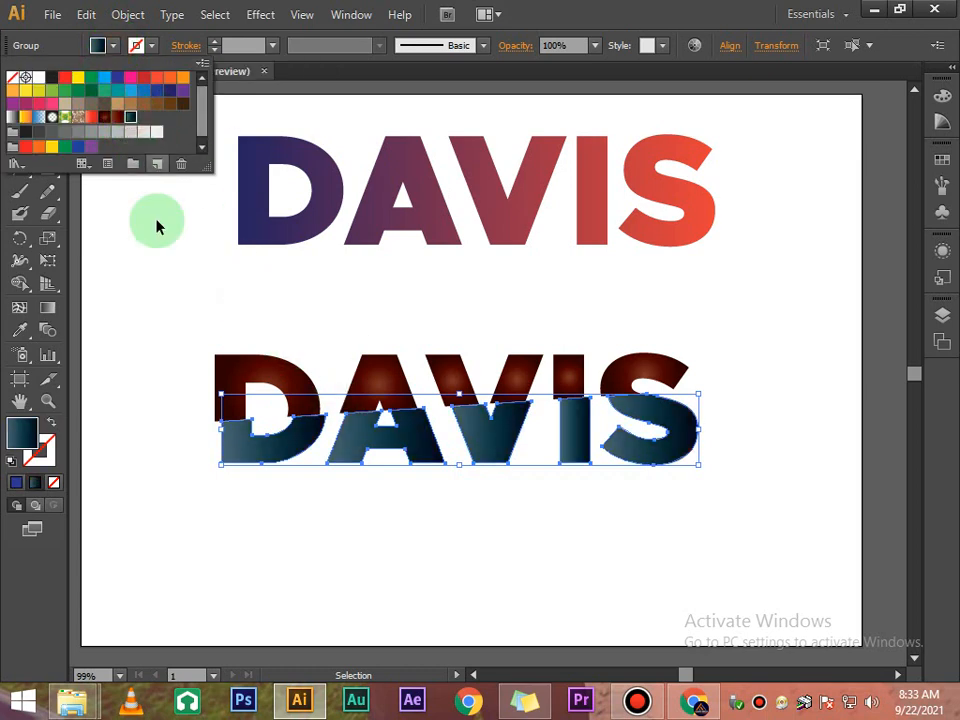
click(314, 518)
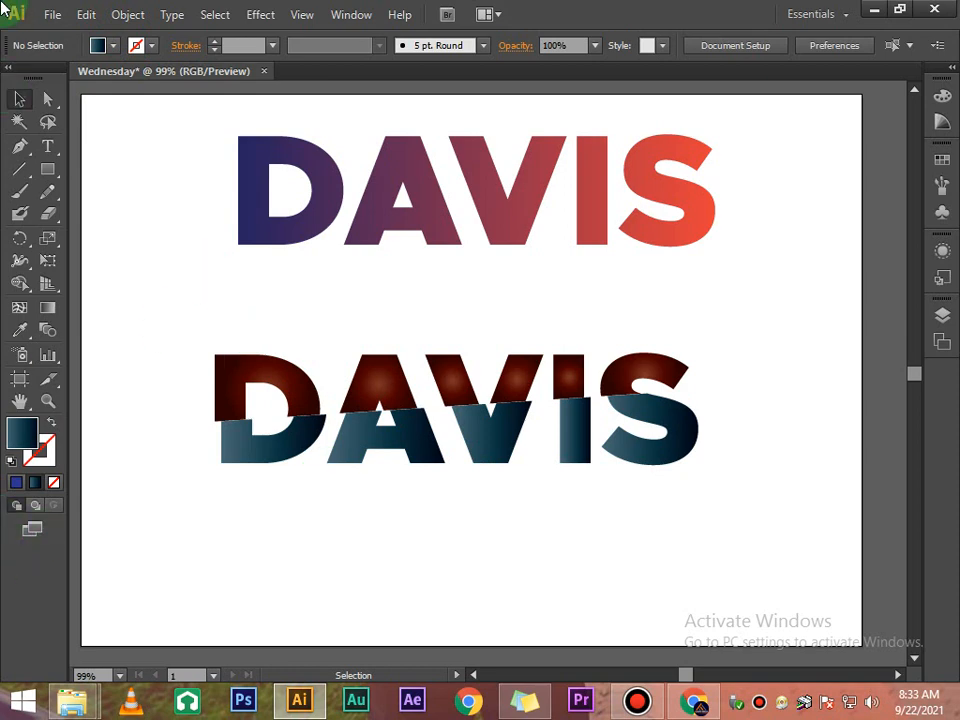
- Group the upper and lower halves of the sliced name and move the group up directly beneath the gradient name
drag(201, 358, 710, 339)
right_click(670, 437)
click(748, 519)
click(758, 454)
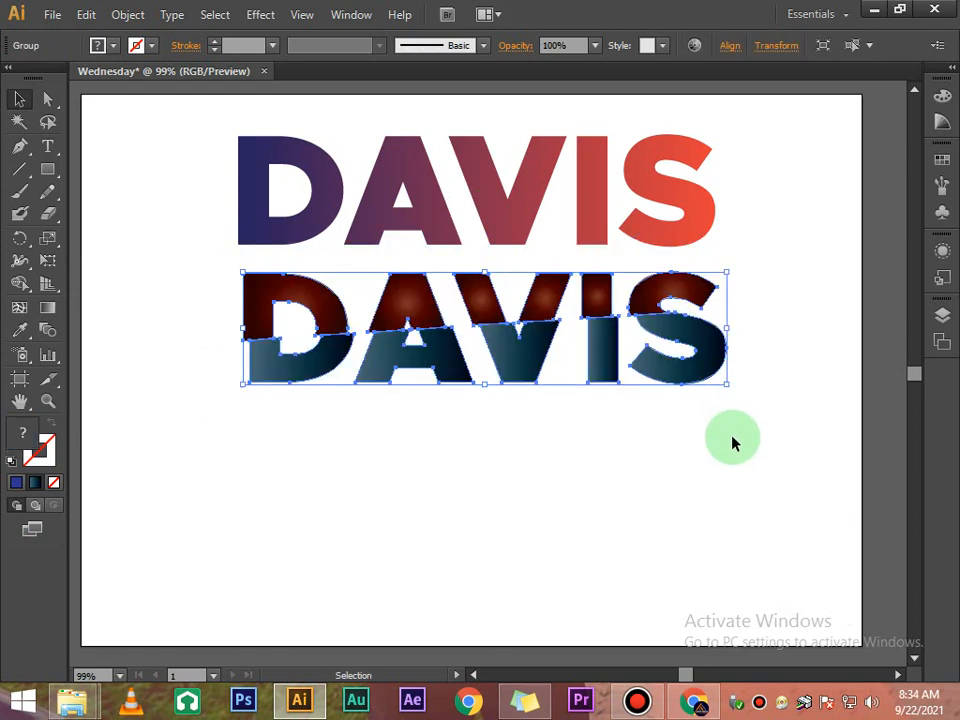
click(548, 104)
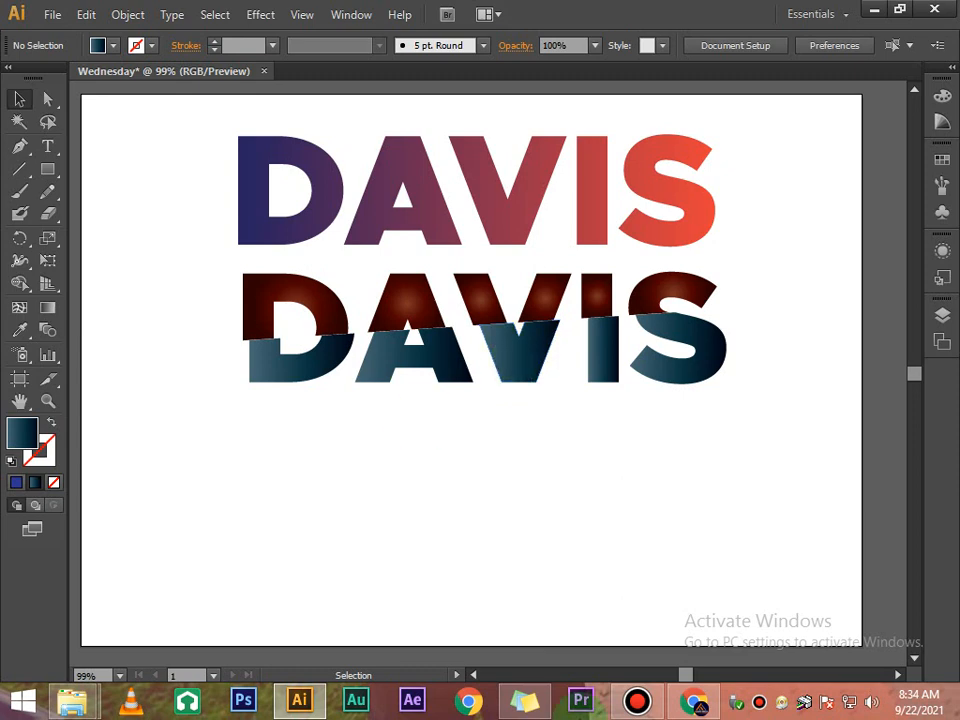
- Delete the sliced name and the gradient name to clear the artboard
click(662, 335)
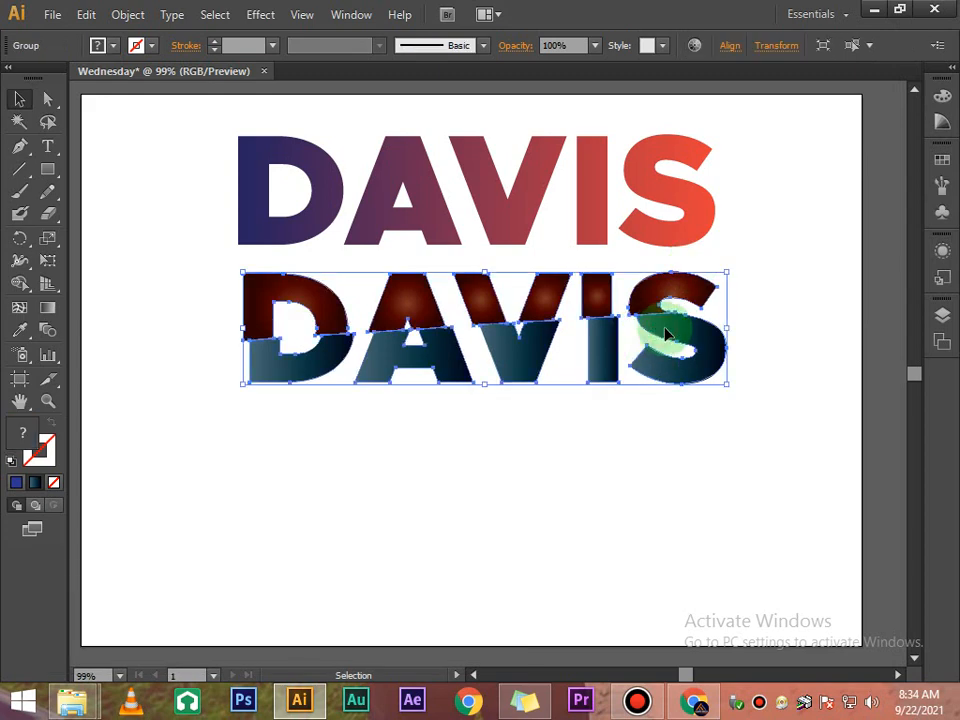
key(Delete)
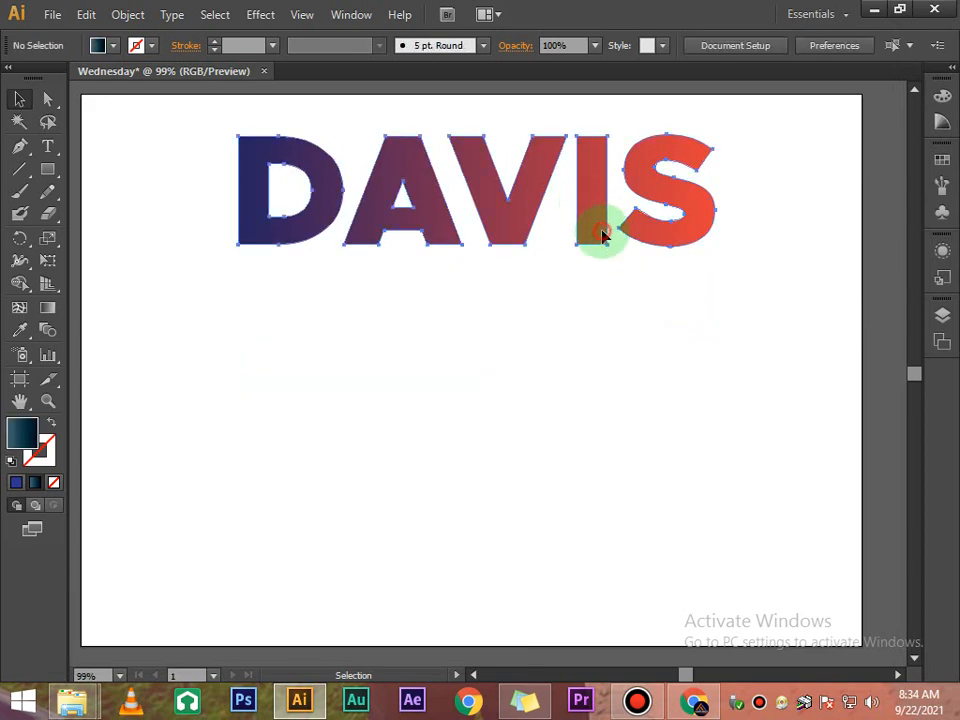
click(603, 234)
key(Delete)
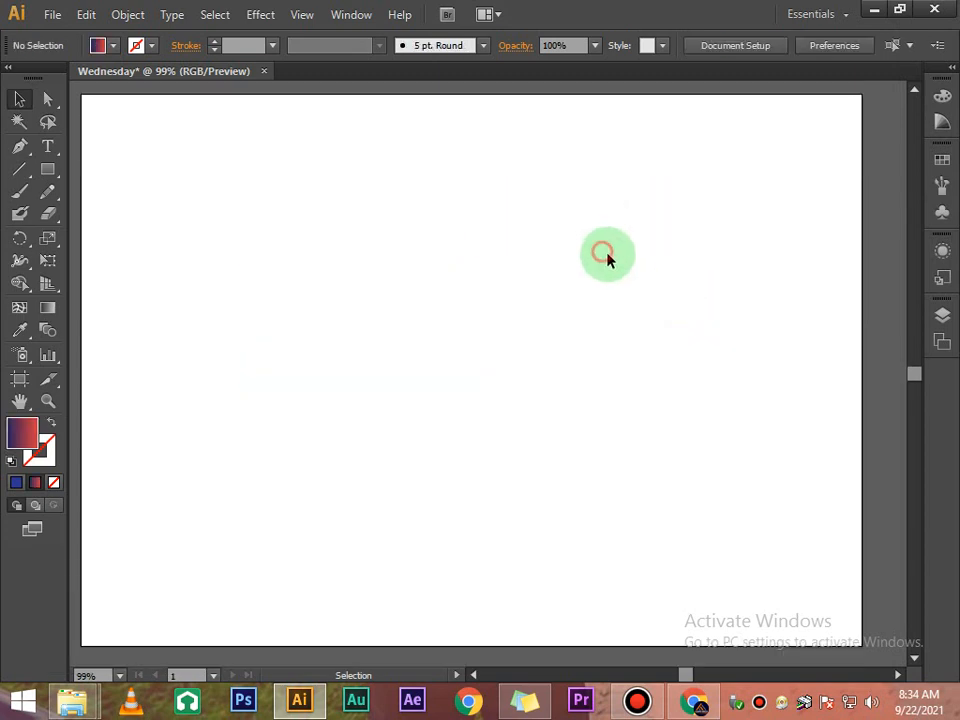
- Bring the photo _DSC0483.jpg from the desktop onto the empty artboard as a linked image
click(875, 10)
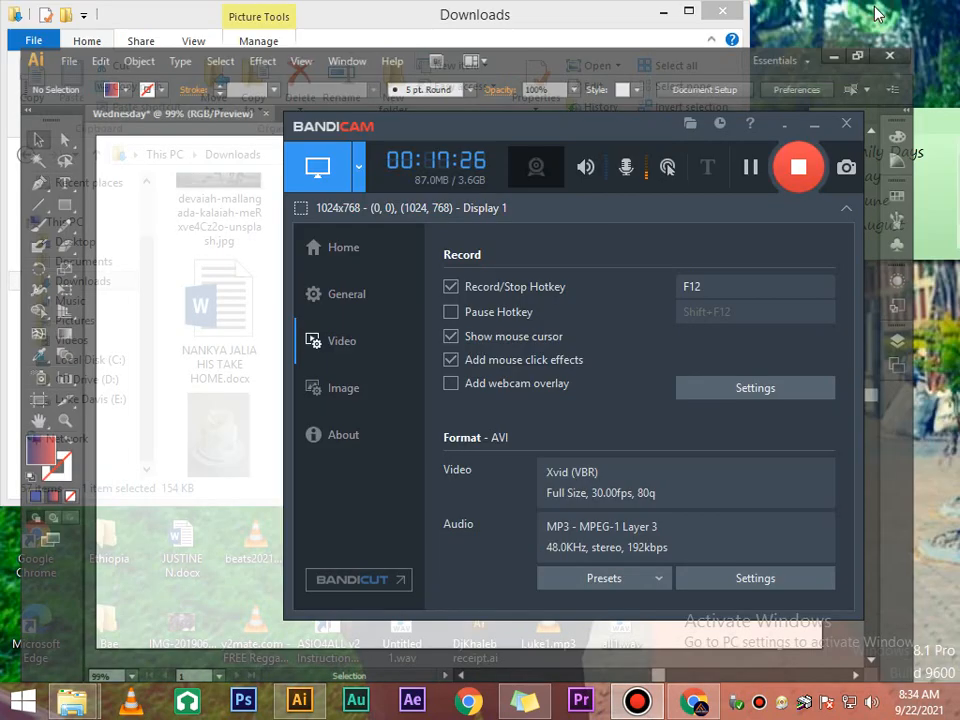
click(823, 131)
click(665, 12)
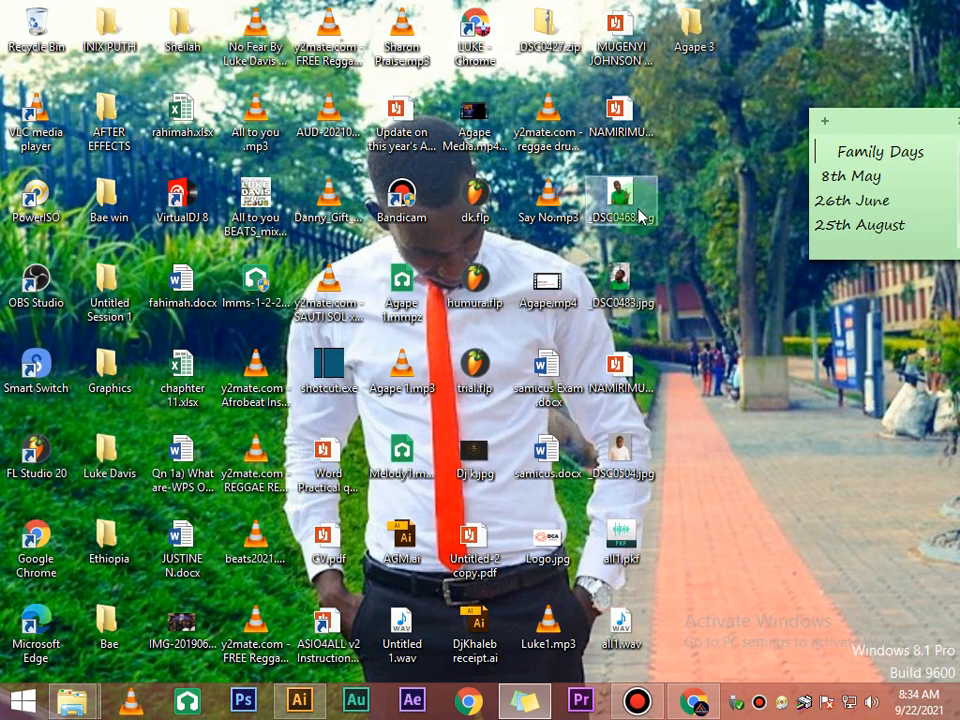
drag(632, 293, 318, 621)
drag(407, 415, 469, 369)
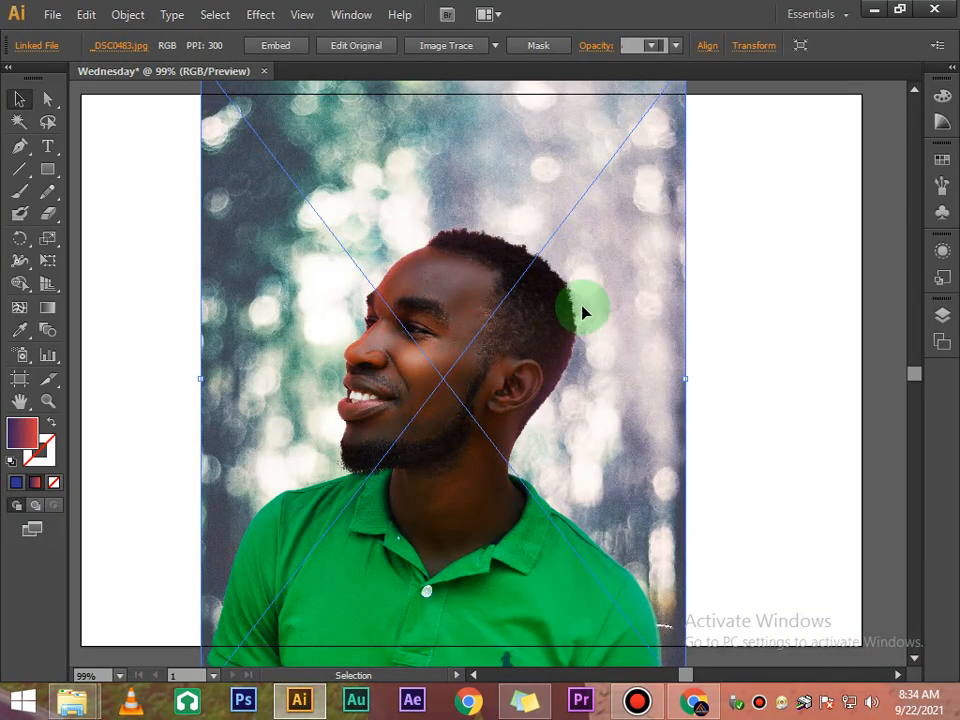
- Scale the photo uniformly by 90% twice and shift it slightly right towards the middle of the artboard
scroll(618, 302, down, 1)
right_click(612, 274)
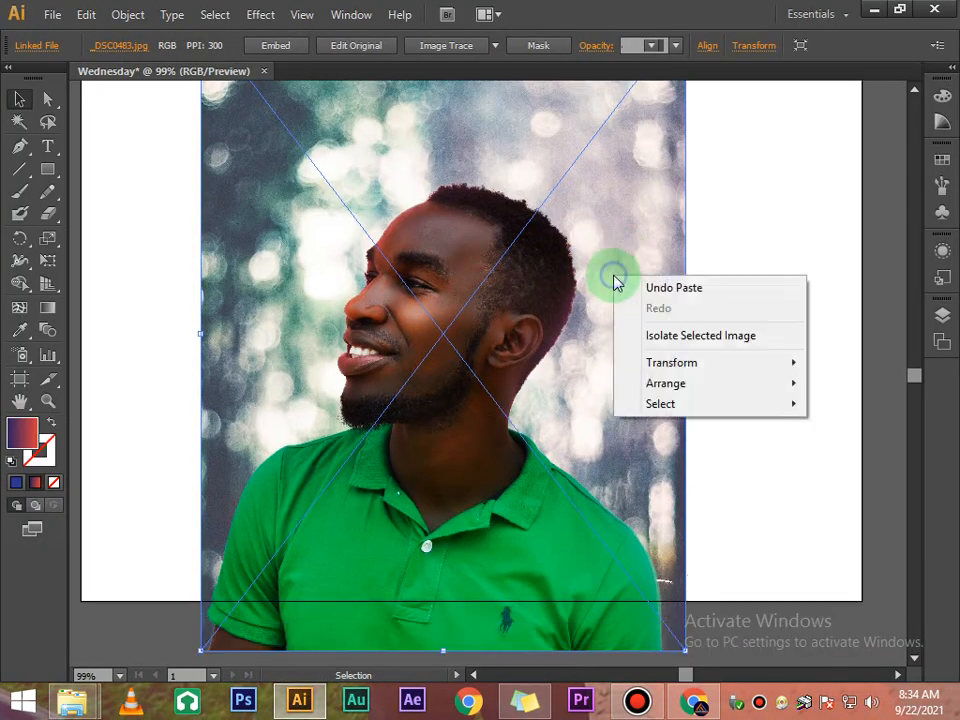
click(693, 363)
click(456, 452)
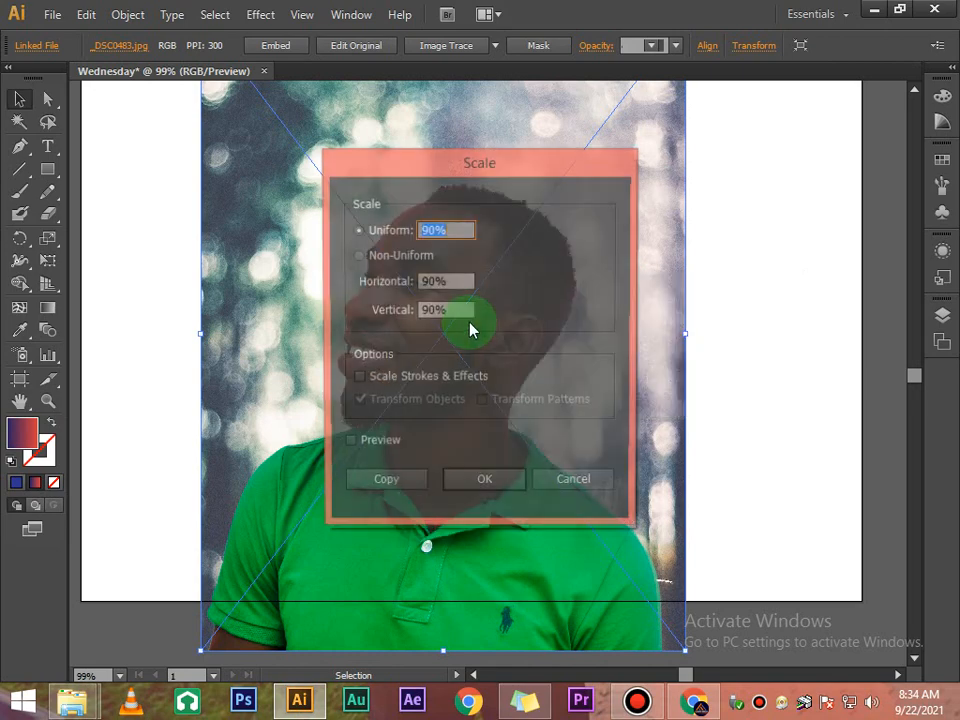
click(488, 486)
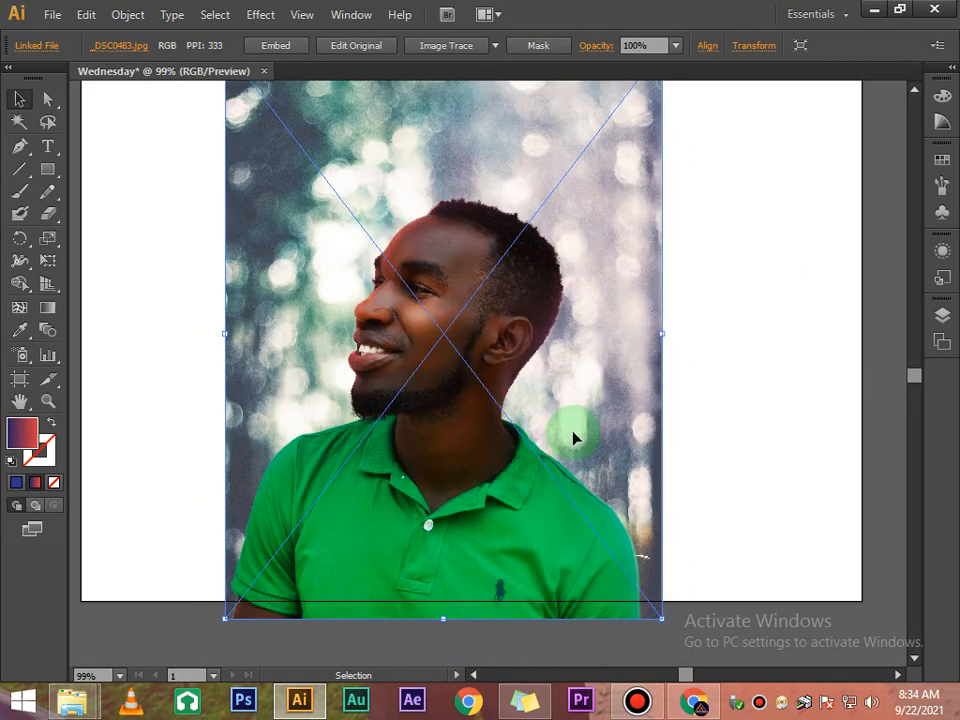
key(ctrl+d)
scroll(574, 437, up, 4)
scroll(574, 437, down, 3)
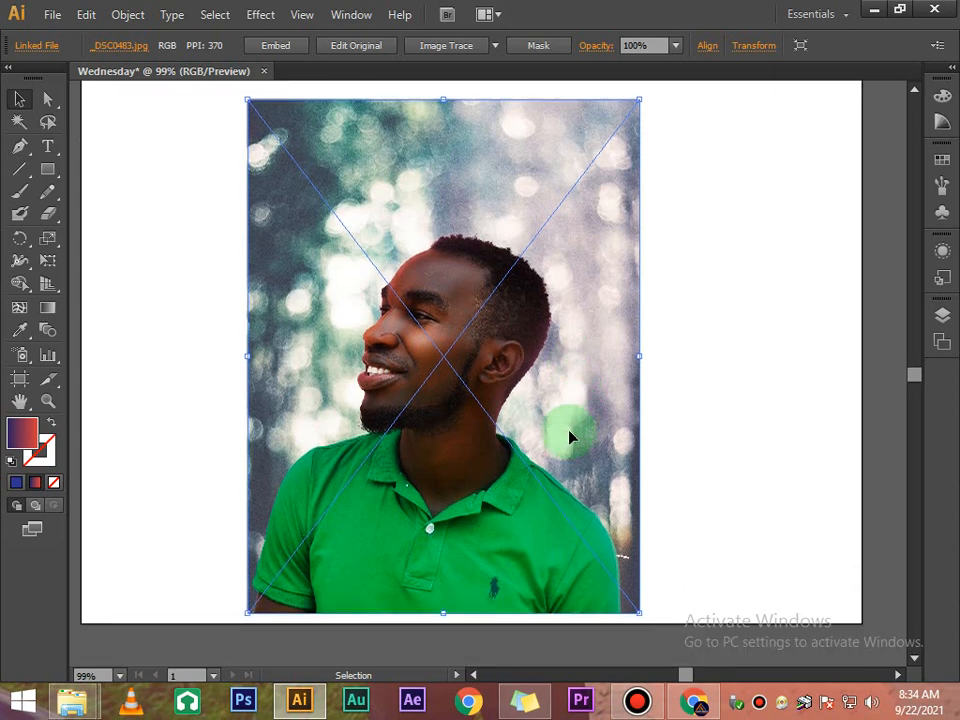
drag(569, 437, 590, 438)
click(771, 345)
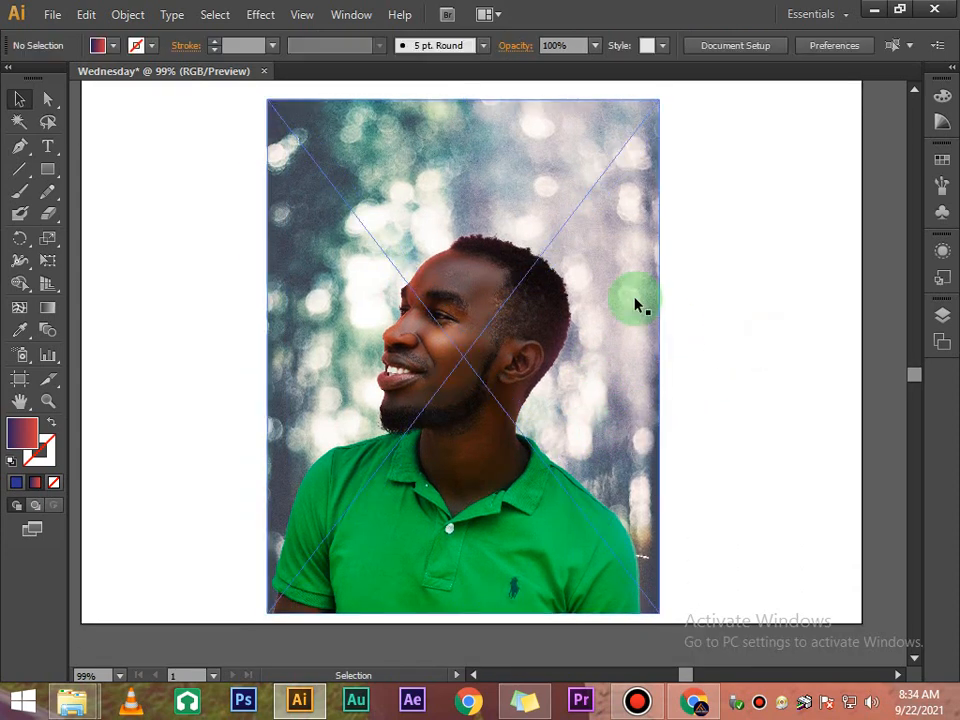
click(400, 285)
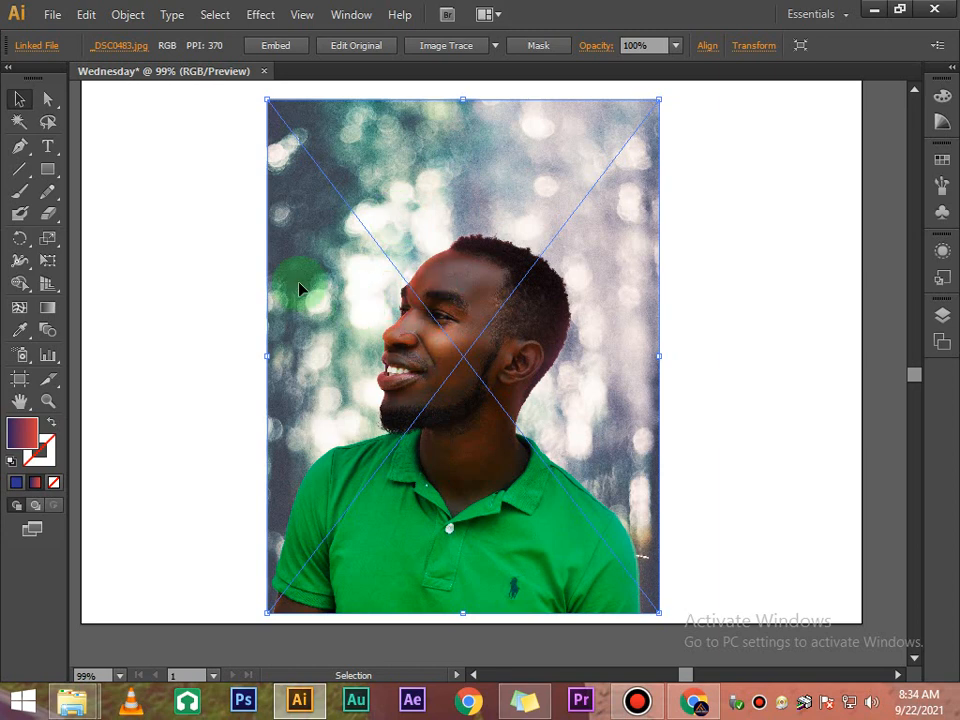
click(707, 231)
click(450, 349)
click(696, 242)
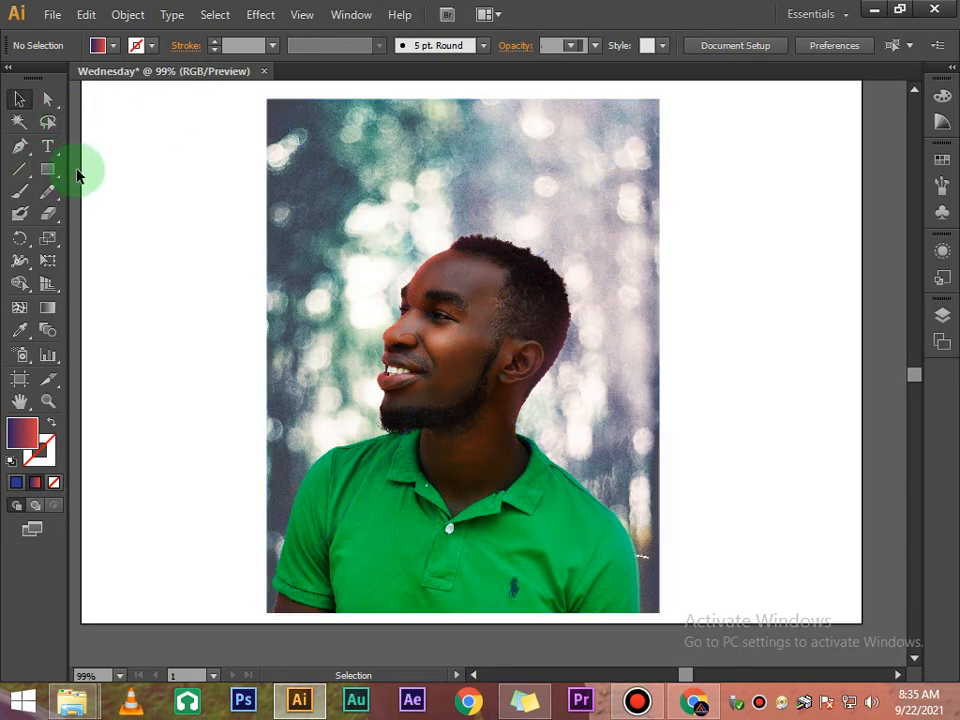
- Try the photo at 50% opacity, undo the opacity change and deselect the photo
click(395, 223)
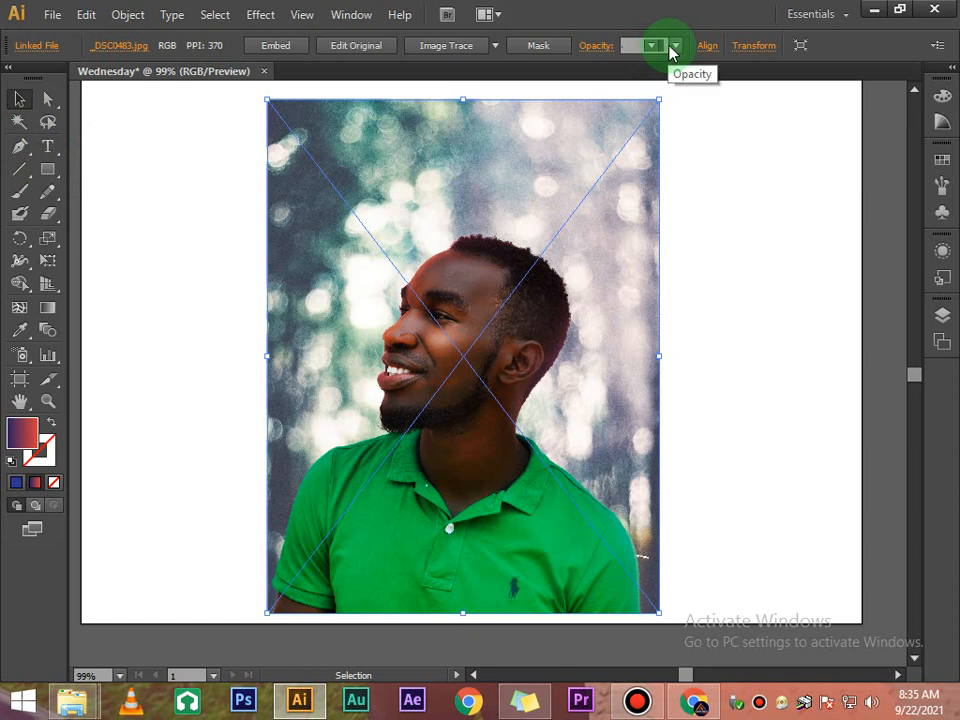
click(672, 46)
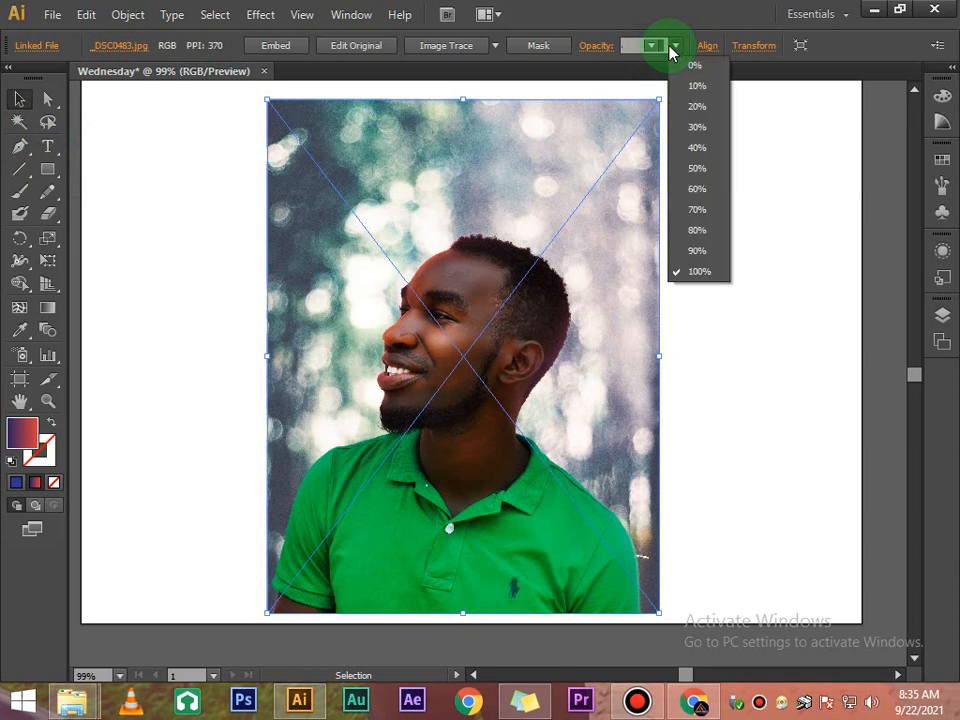
click(700, 167)
click(733, 135)
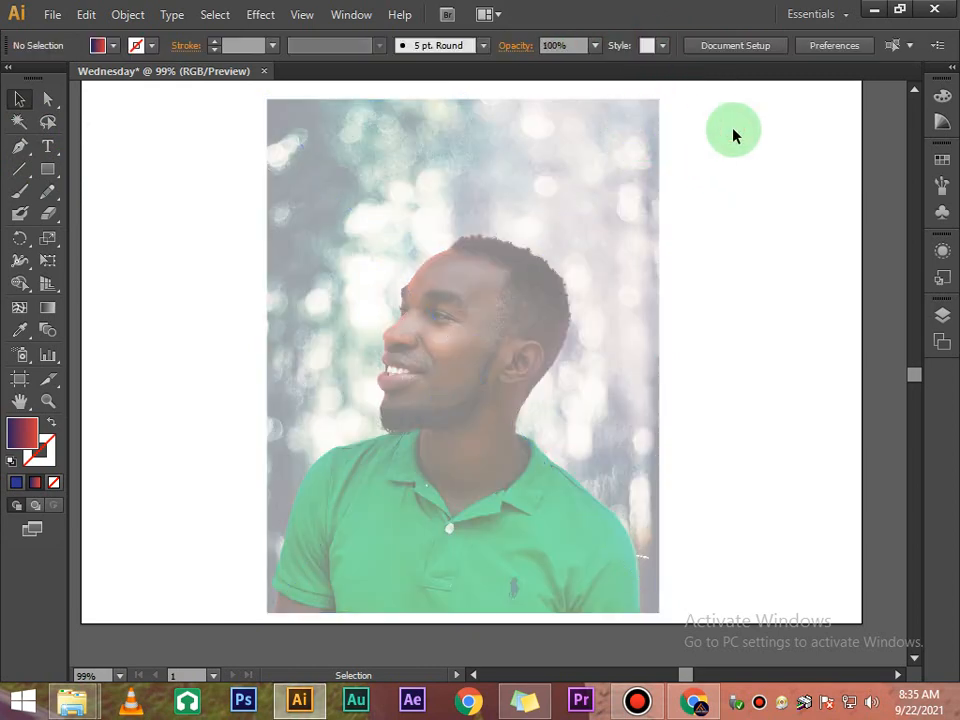
click(565, 347)
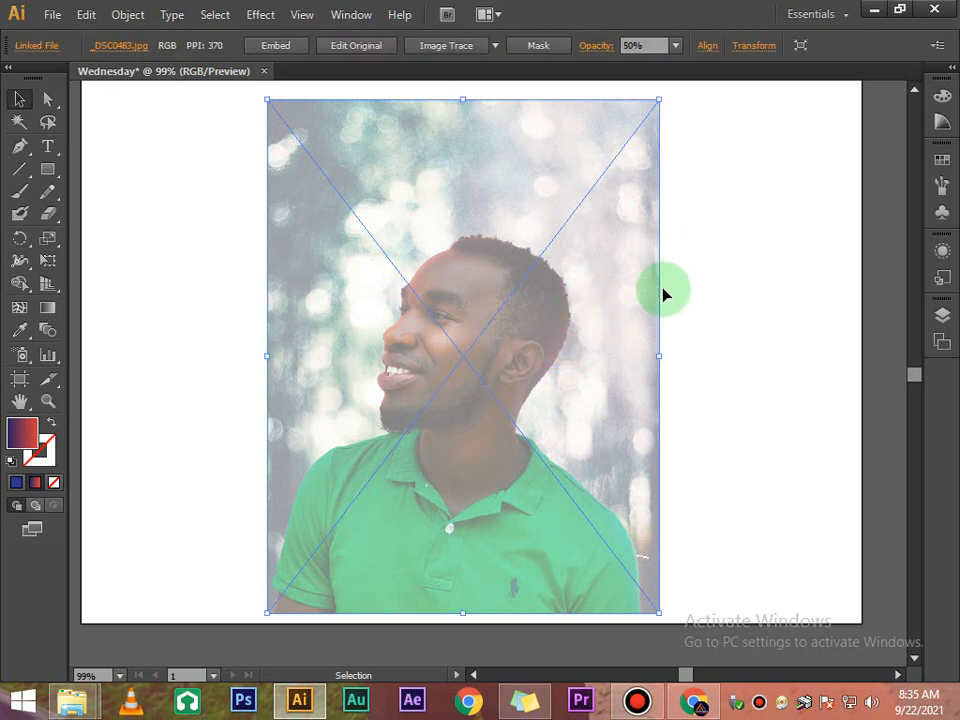
key(ctrl+z)
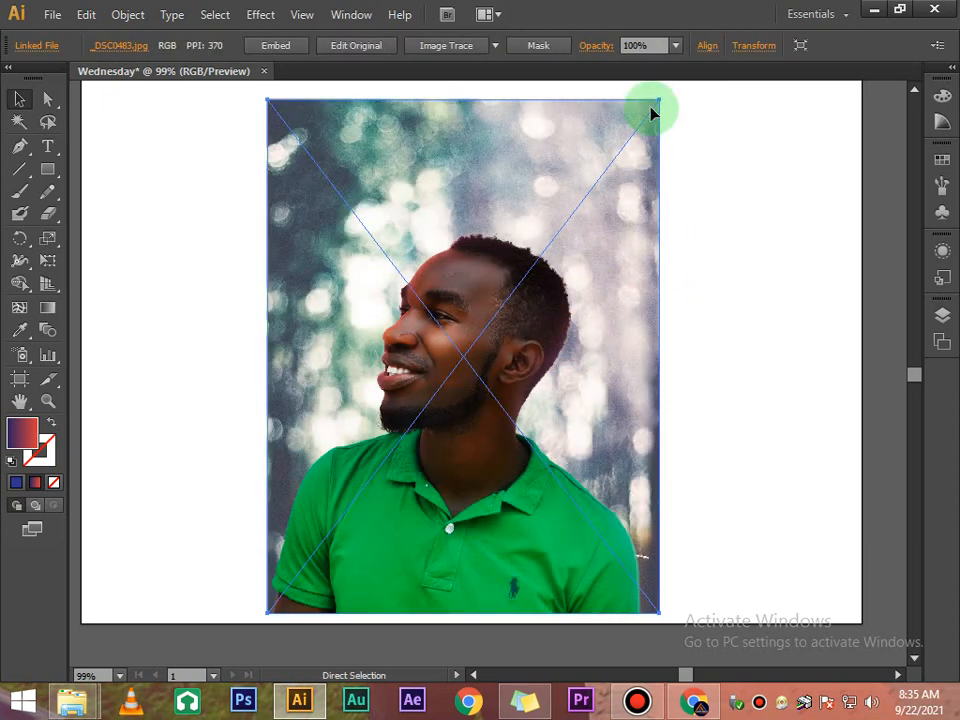
click(692, 156)
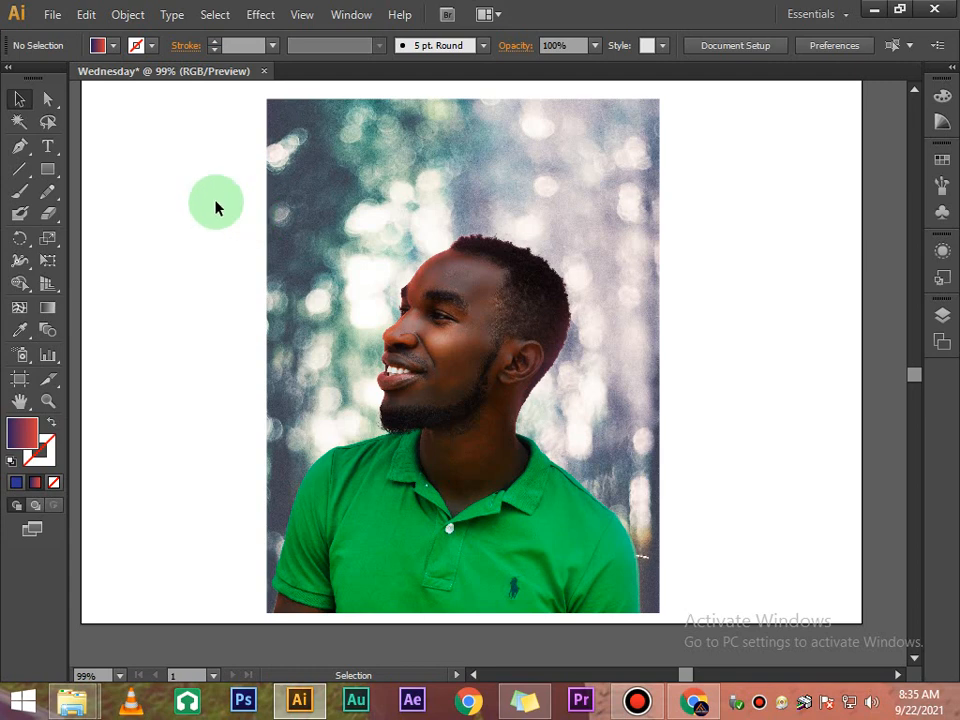
- Draw a rectangle covering the whole photo and fill it with the dark navy blue swatch
click(47, 169)
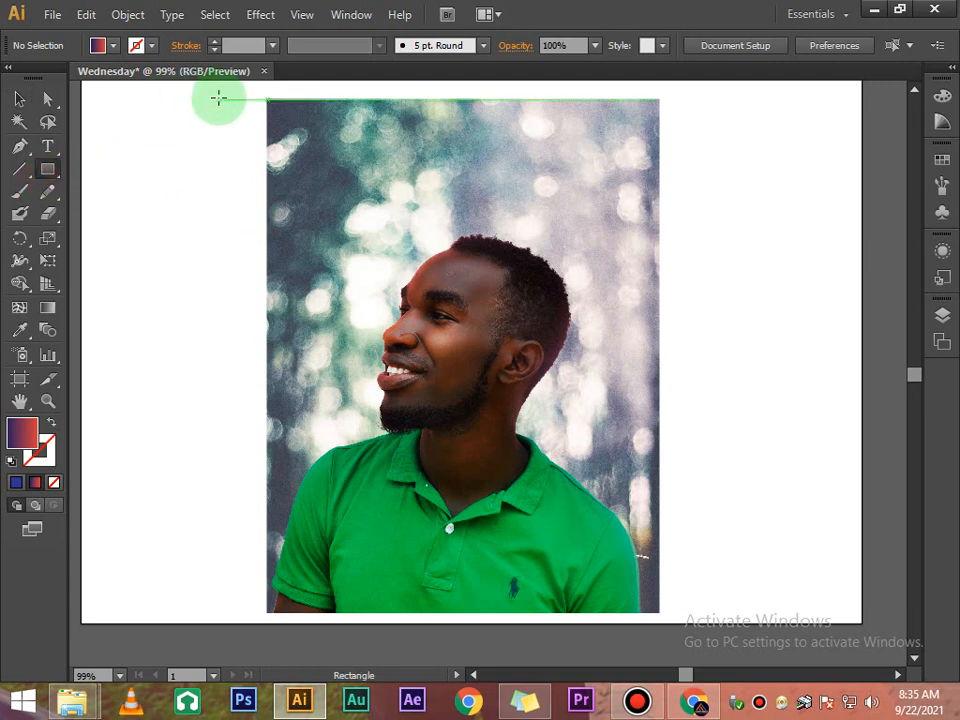
drag(238, 88, 673, 612)
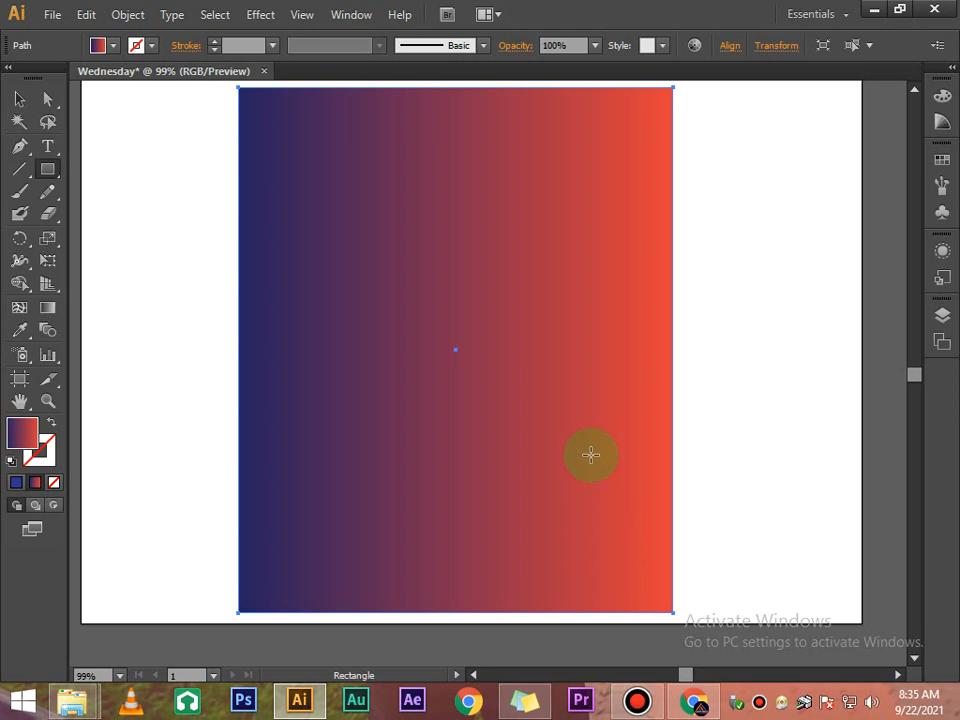
click(97, 44)
click(172, 100)
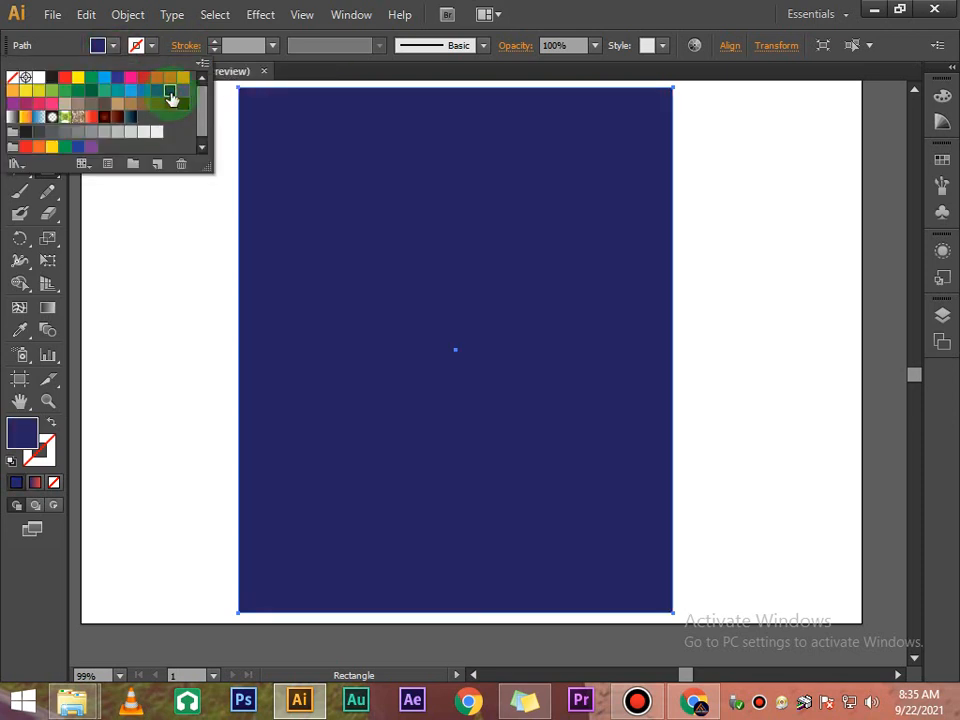
click(167, 210)
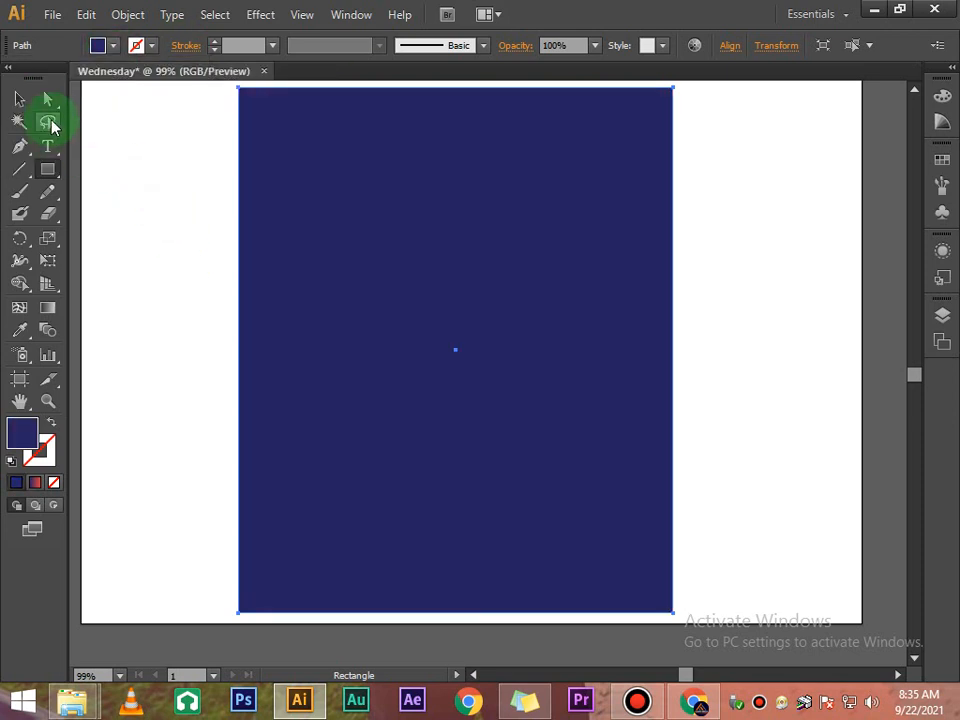
click(19, 99)
click(187, 190)
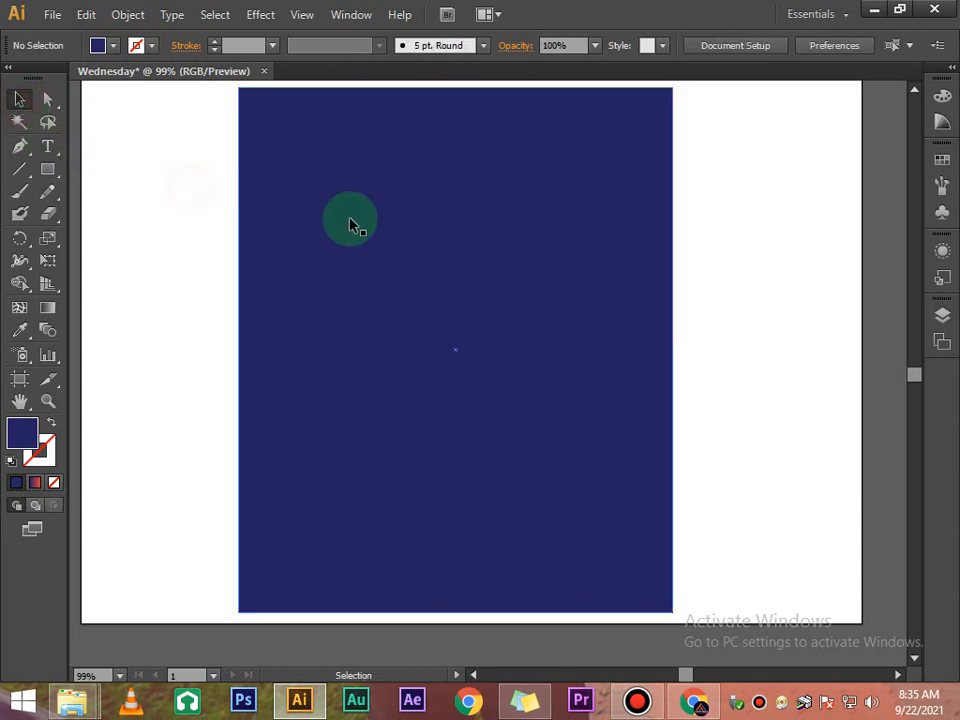
- Move the navy rectangle slightly right so it sits more centrally over the photo
click(351, 222)
scroll(467, 161, up, 1)
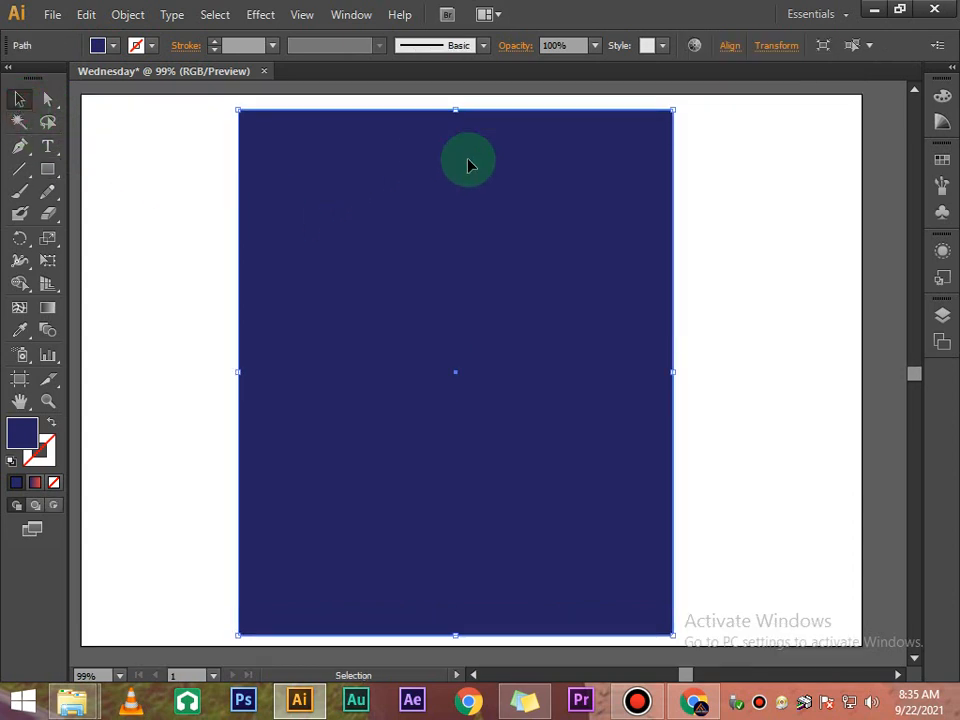
drag(629, 271, 645, 268)
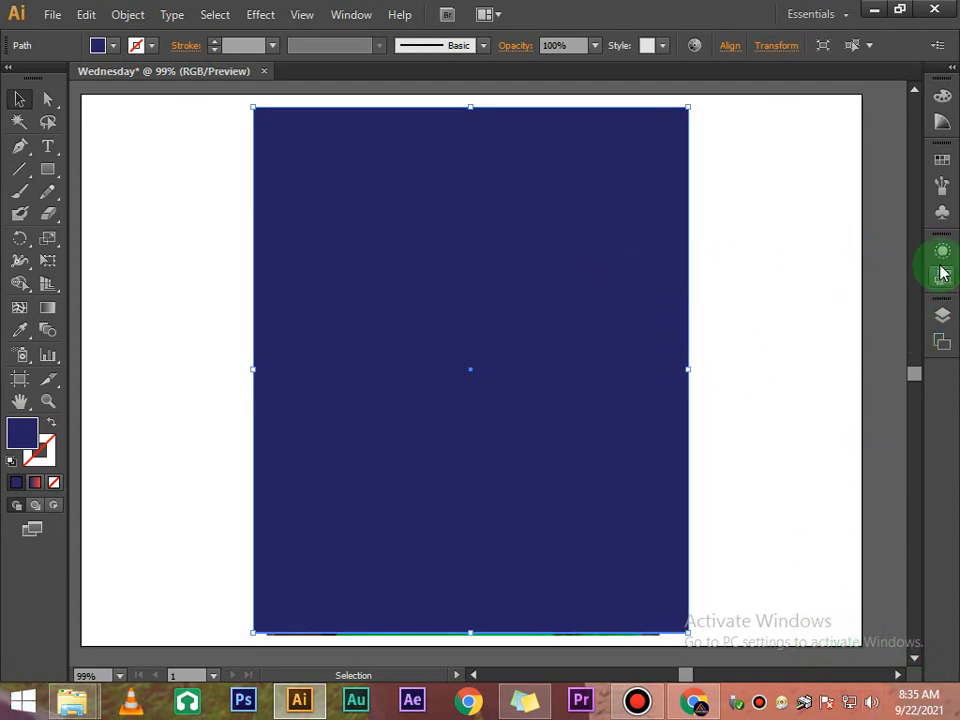
- Open the Gradient settings for the navy rectangle and expand them fully
click(946, 66)
click(944, 66)
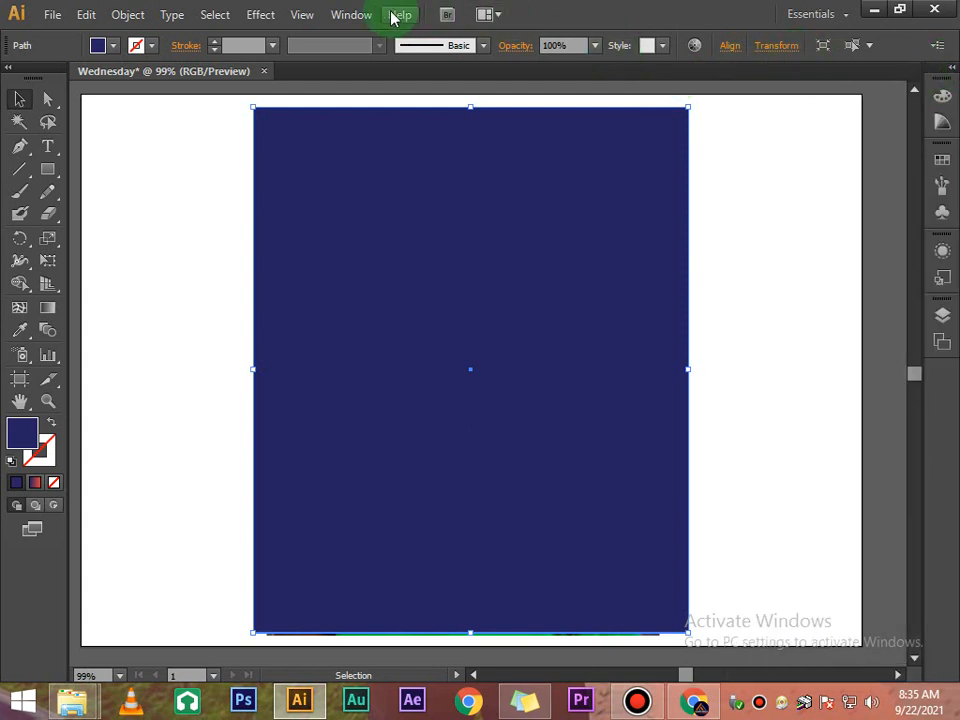
click(351, 14)
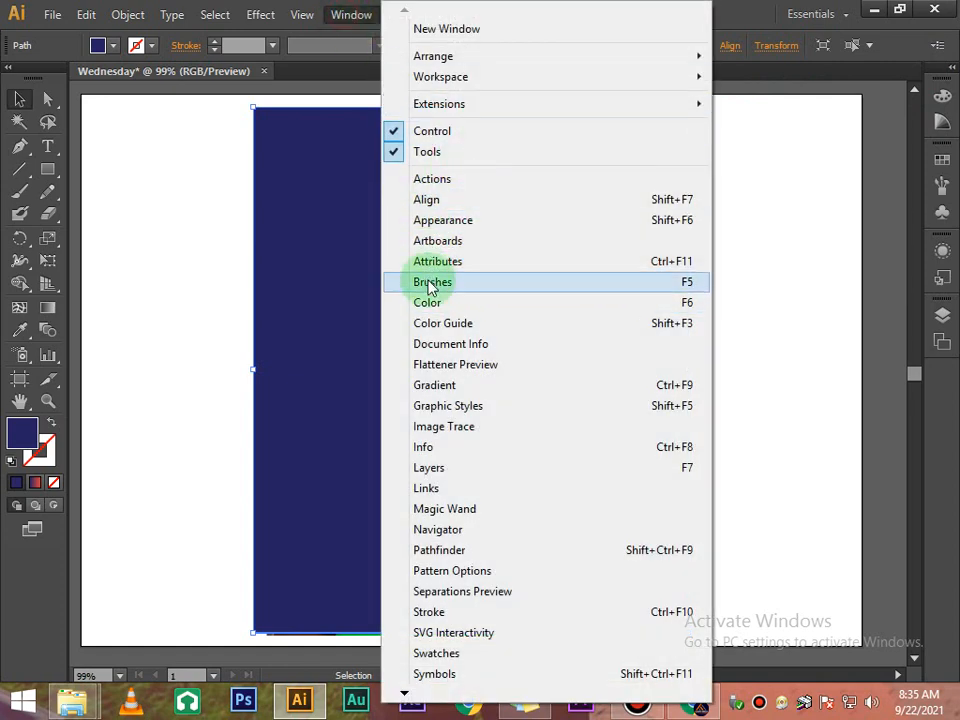
click(434, 386)
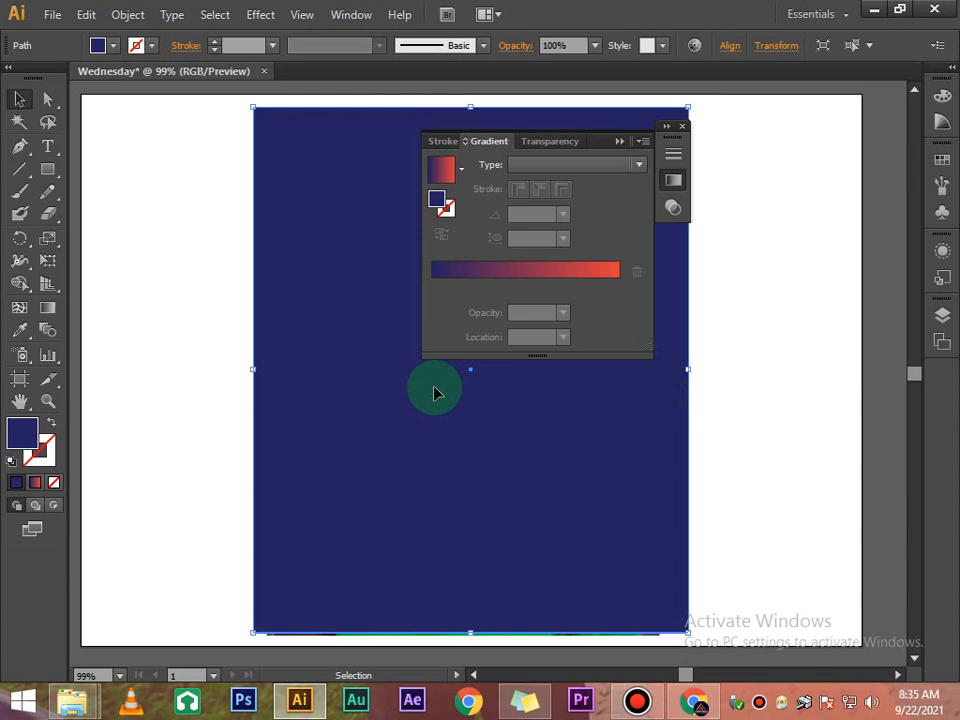
click(628, 143)
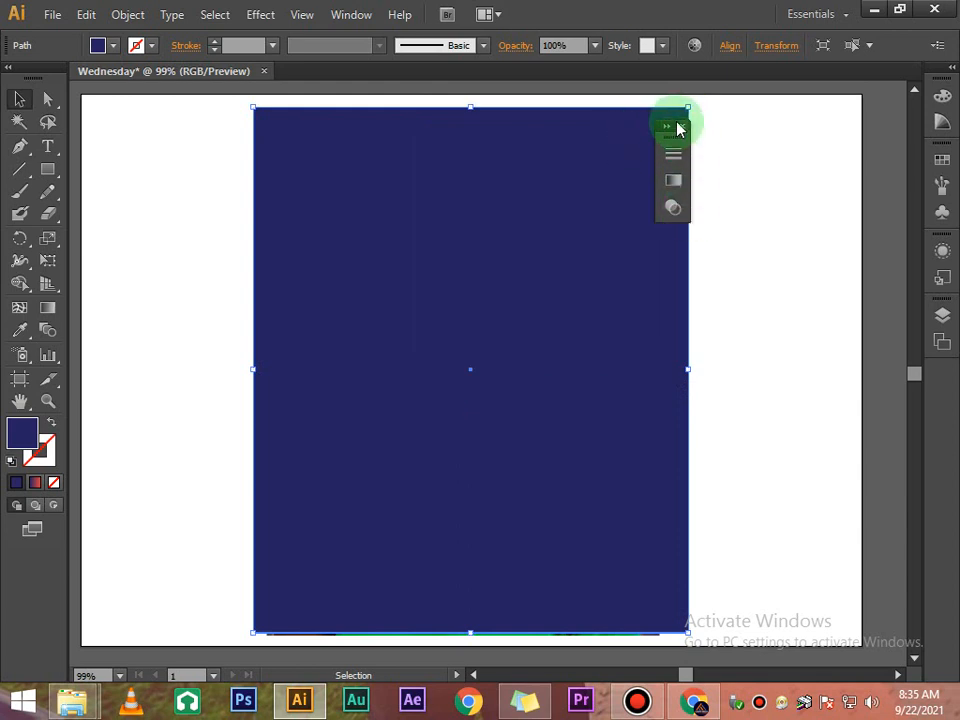
click(668, 131)
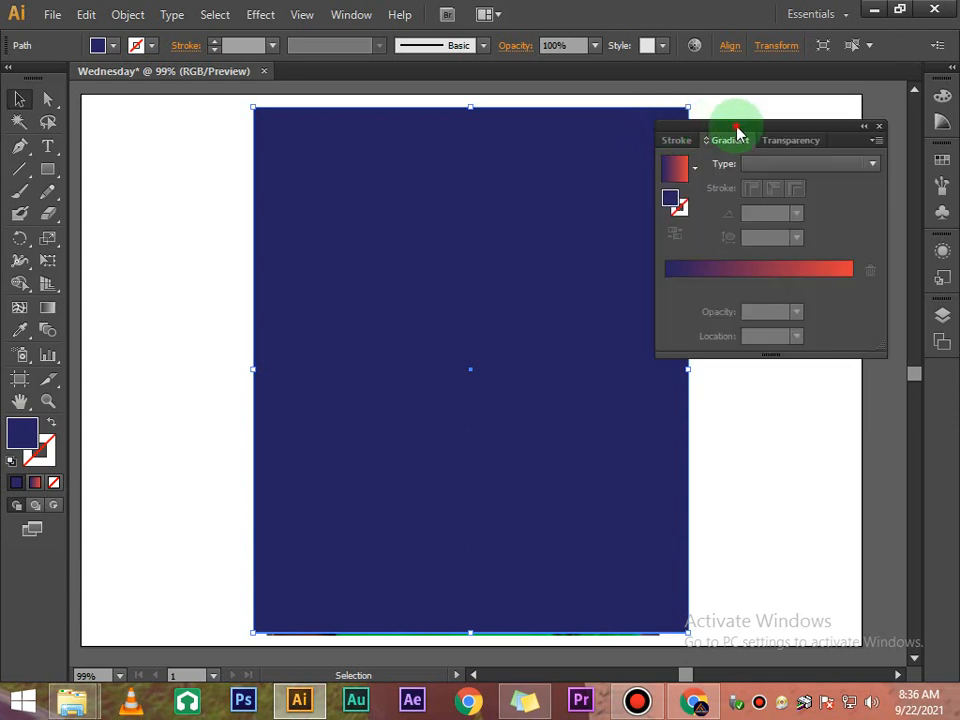
- Dock the floating Stroke, Gradient and Transparency settings with the other collapsed panels and open the Transparency settings
drag(737, 133, 945, 372)
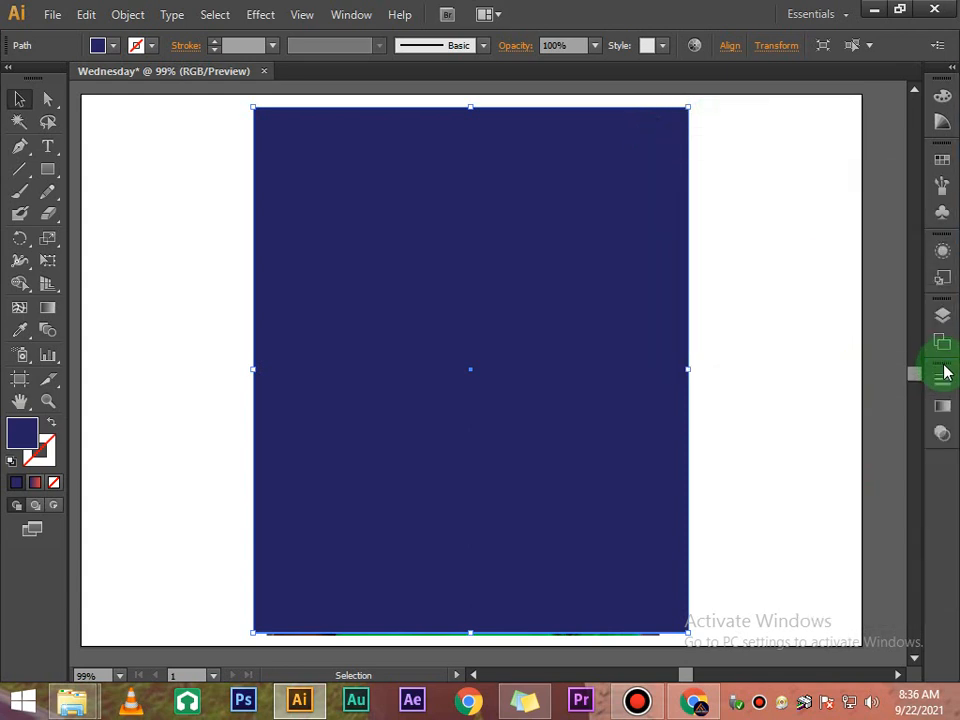
click(944, 434)
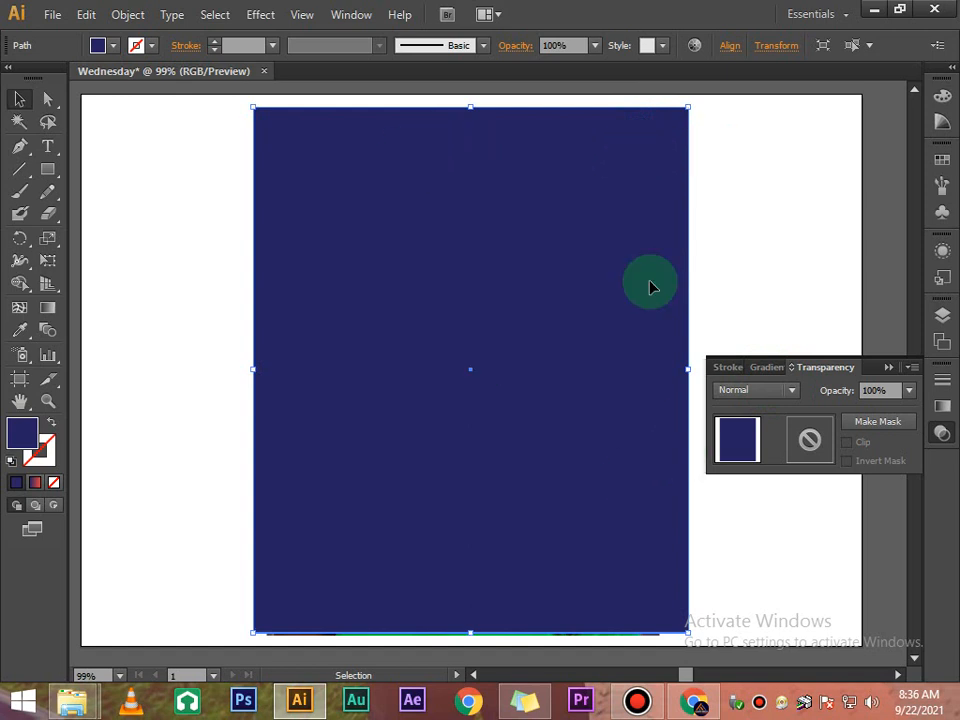
click(889, 368)
click(942, 435)
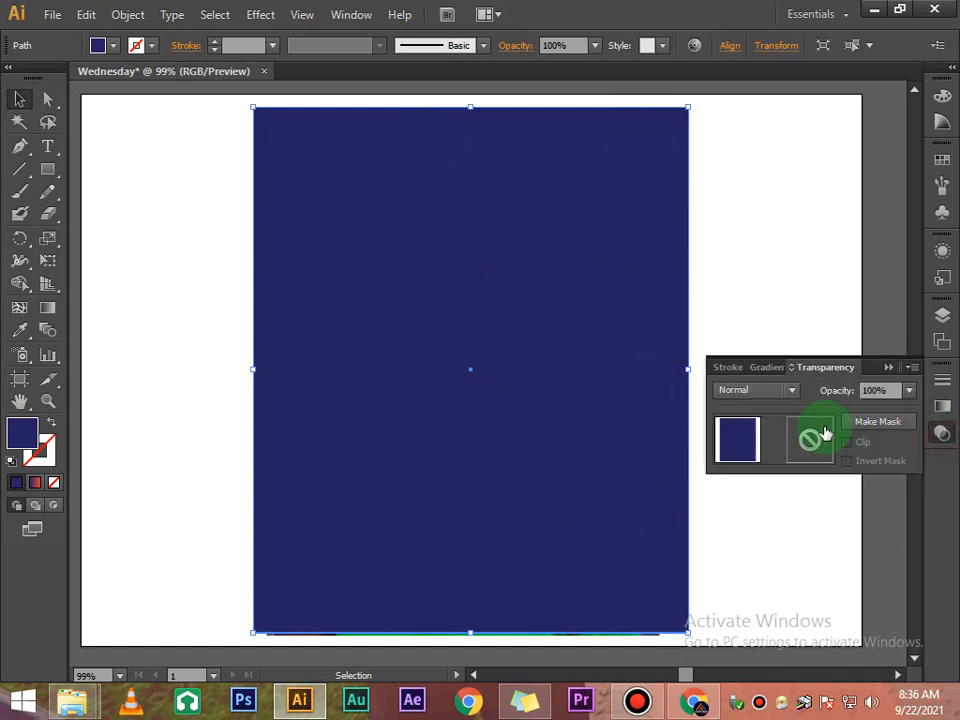
- Try the Darken, Multiply, Overlay and Soft Light blend modes on the navy rectangle over the photo
click(795, 390)
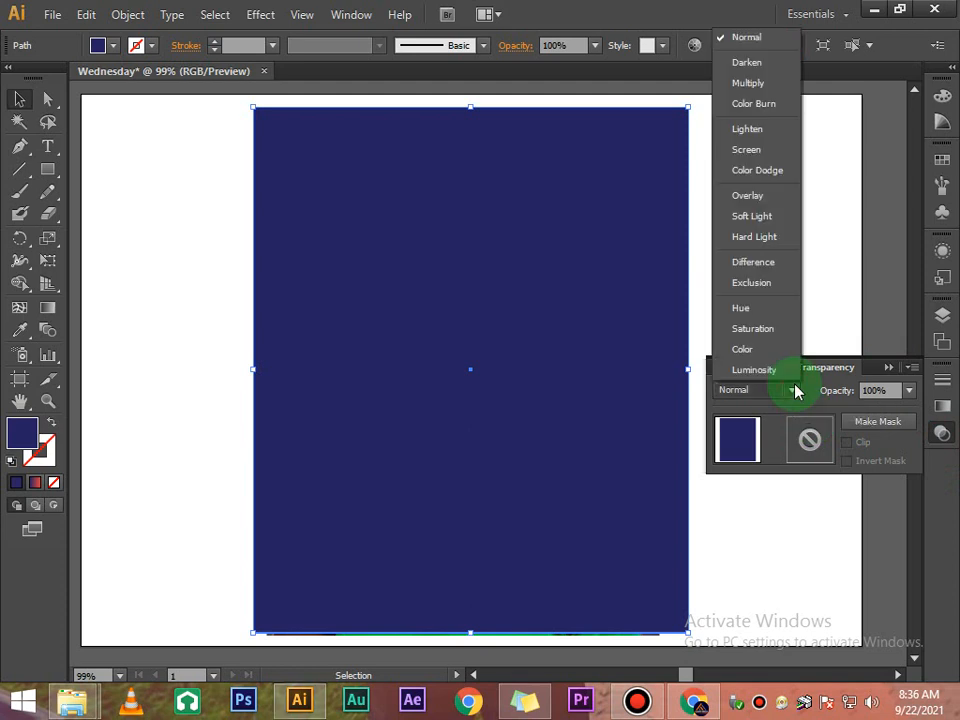
click(760, 73)
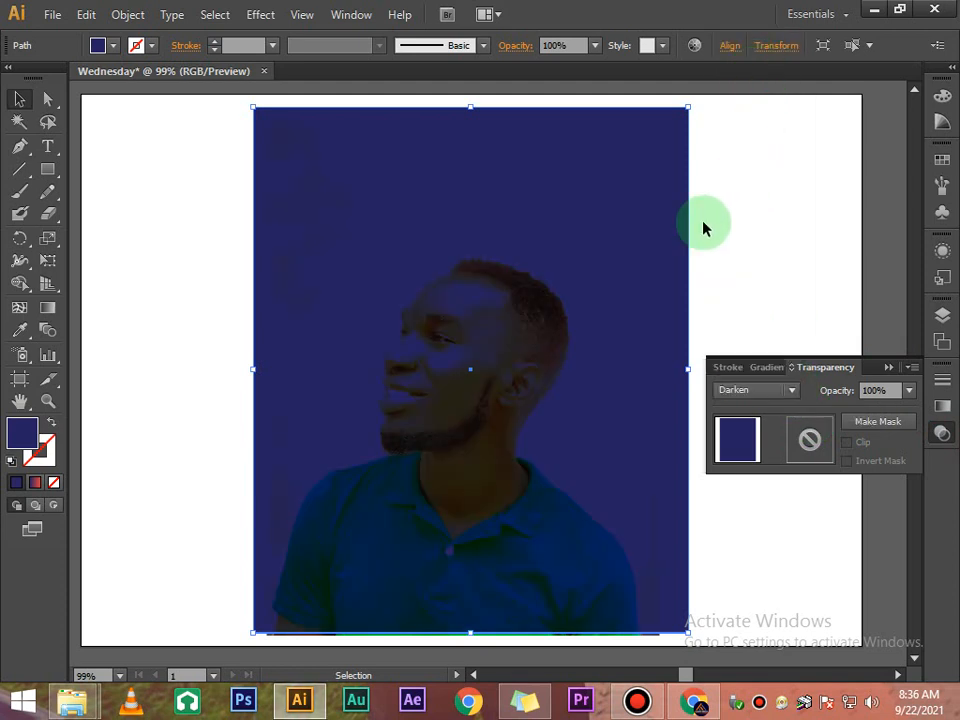
click(790, 392)
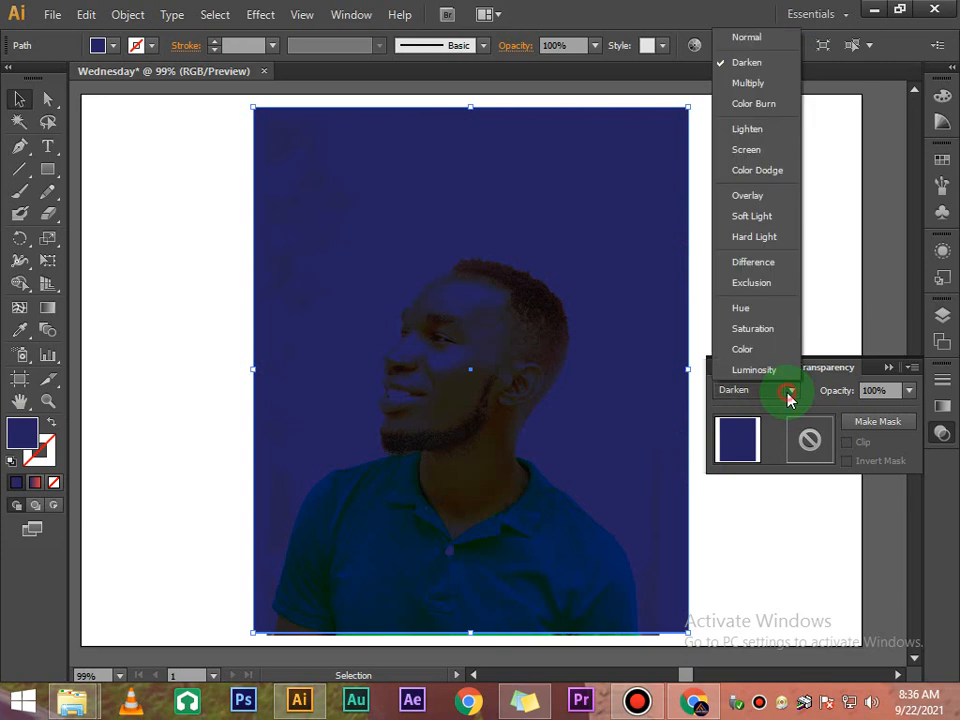
click(745, 84)
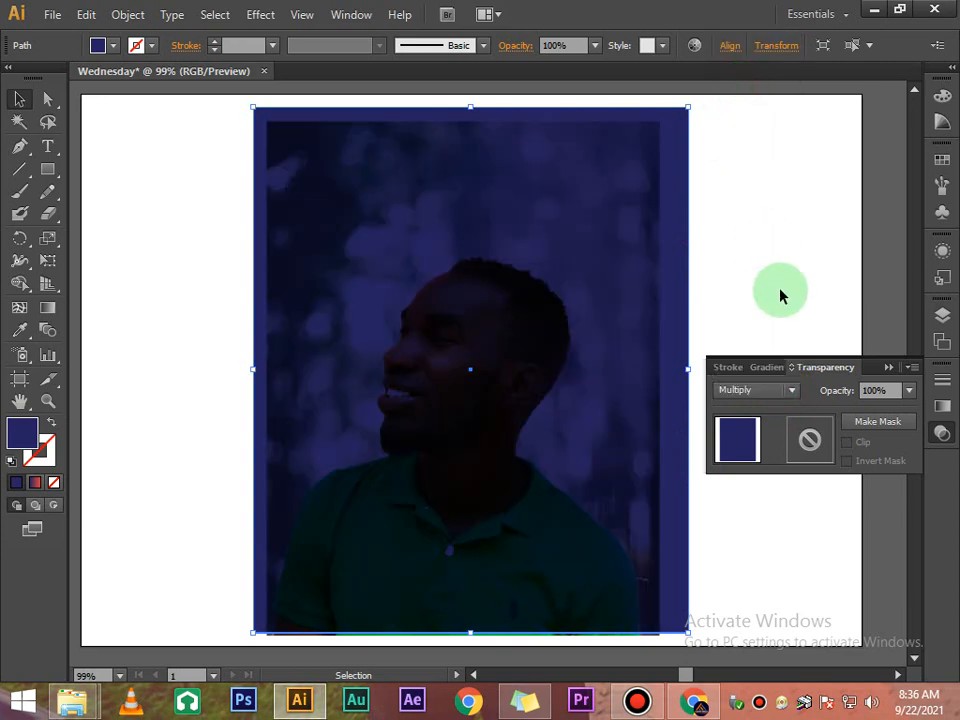
click(791, 391)
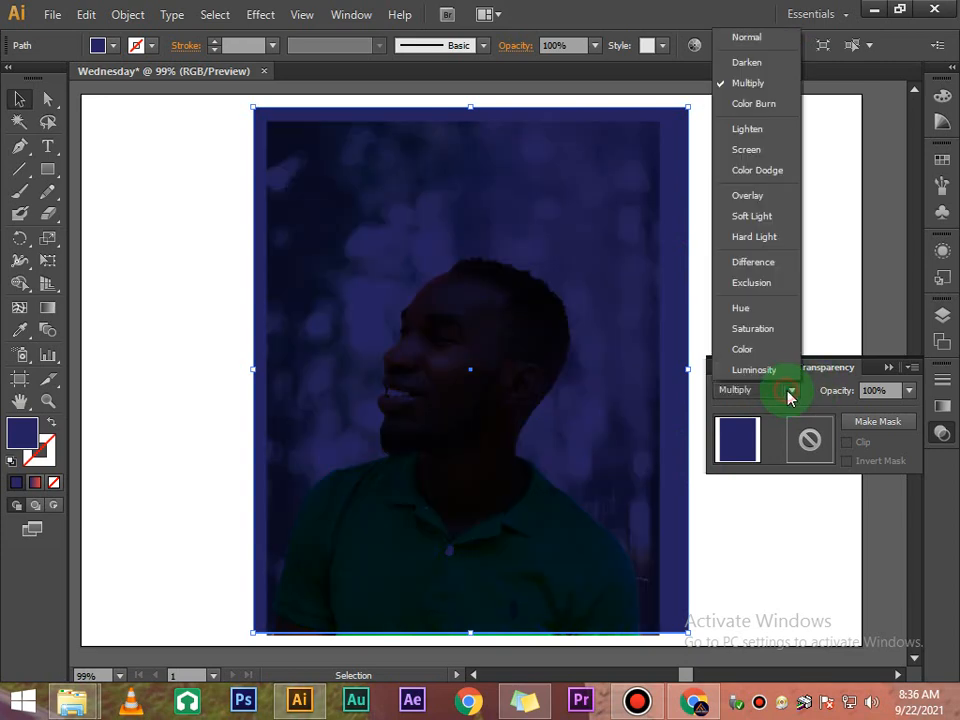
click(747, 195)
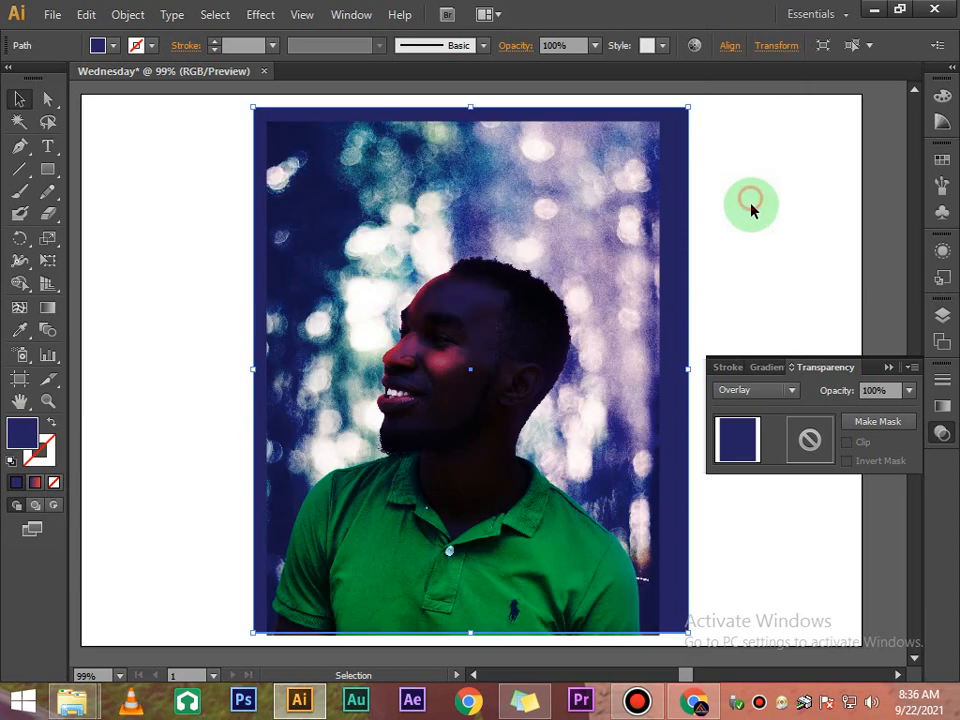
click(790, 392)
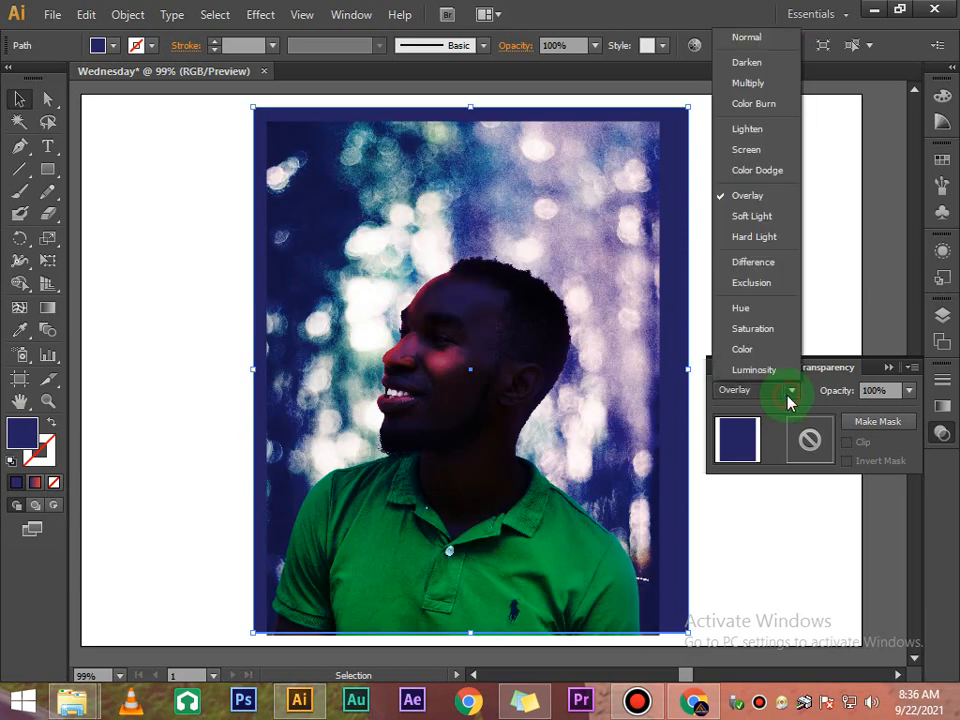
click(763, 221)
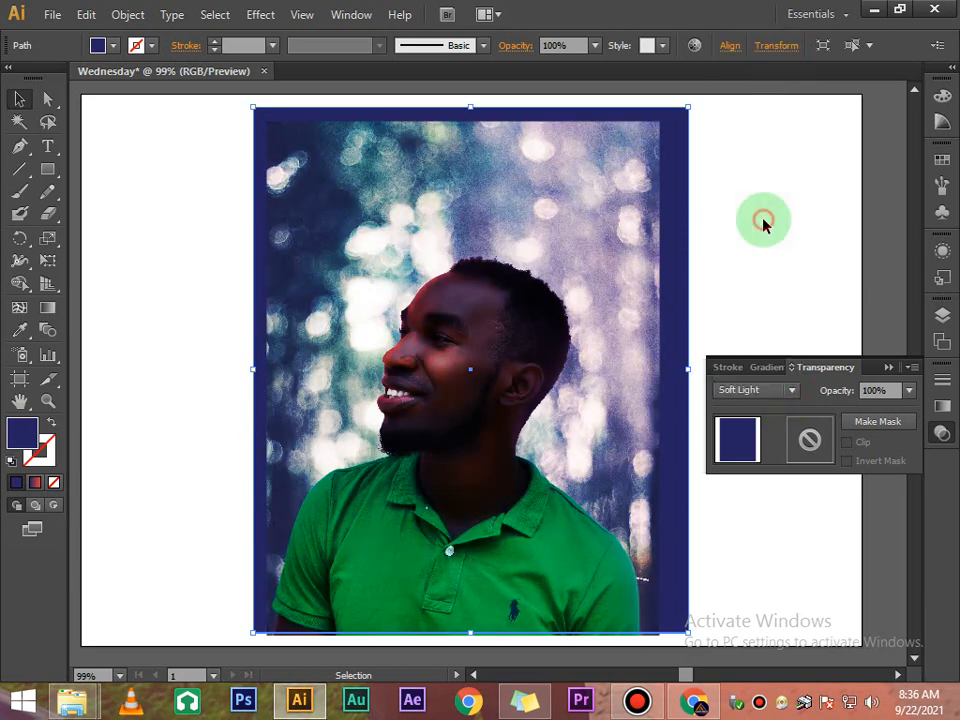
- Set the navy rectangle's blend mode to Multiply, deselect it and collapse the Transparency settings
click(792, 390)
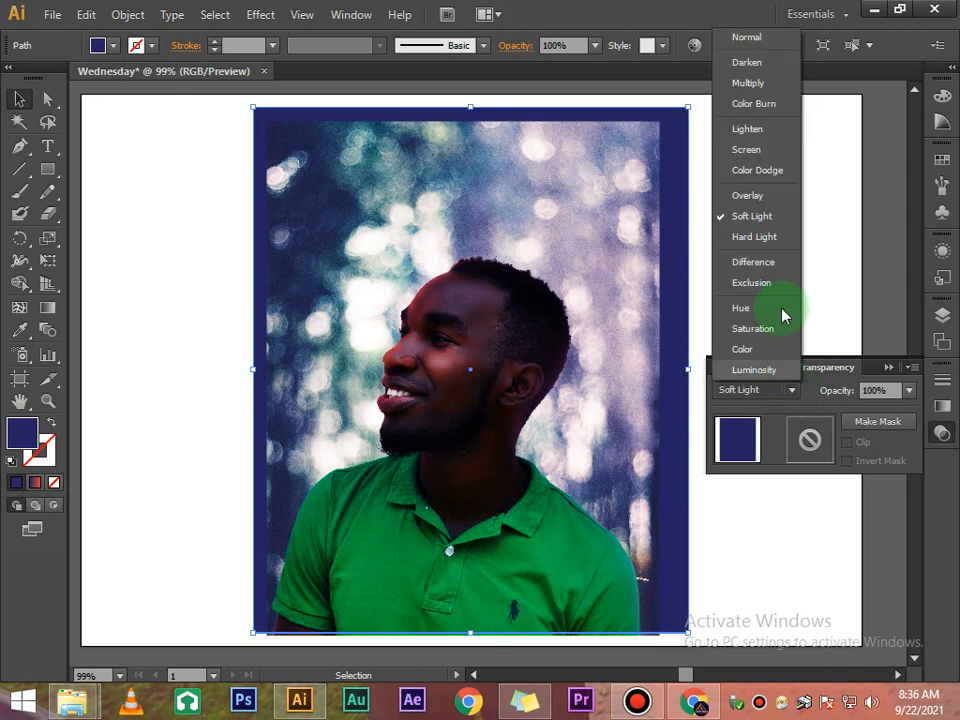
click(755, 82)
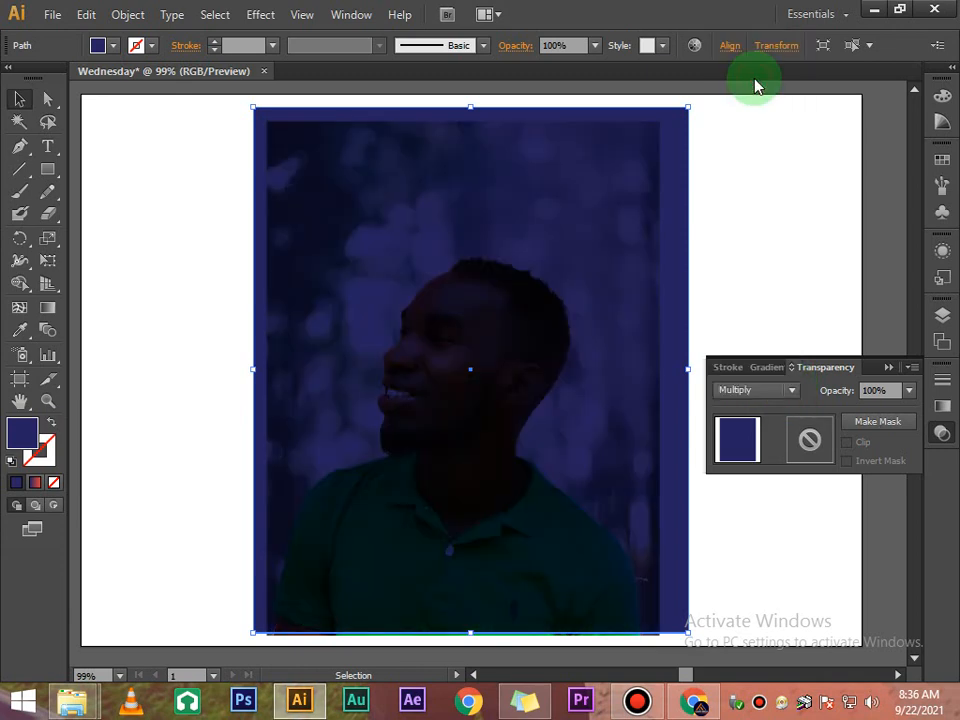
click(740, 172)
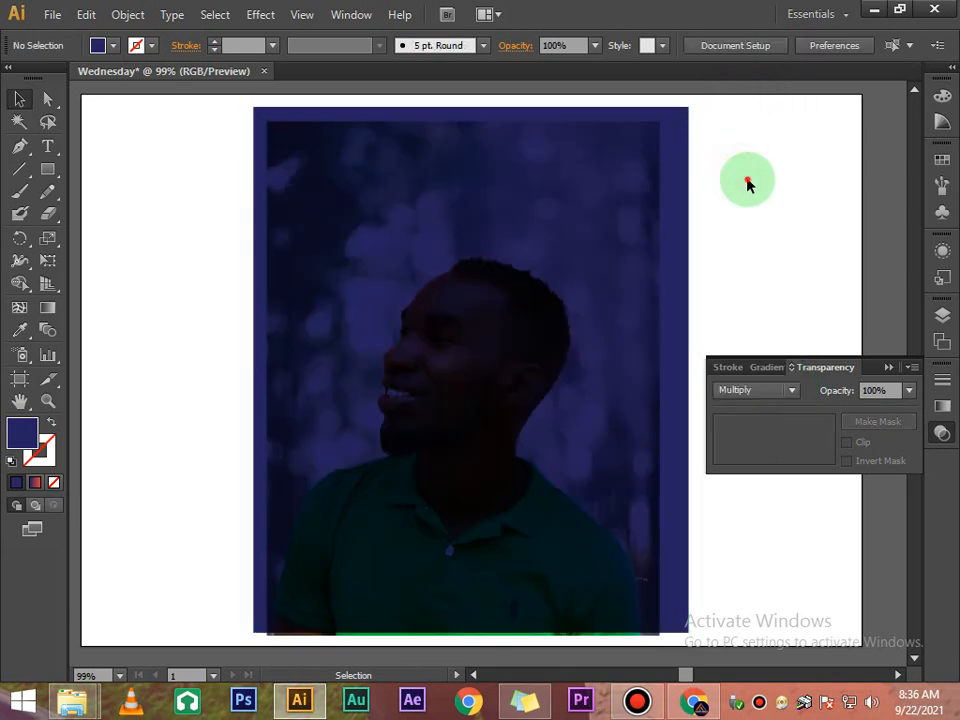
click(893, 368)
- Try blue, teal, green and dark red linear gradient swatches as the fill of the rectangle over the photo
click(689, 208)
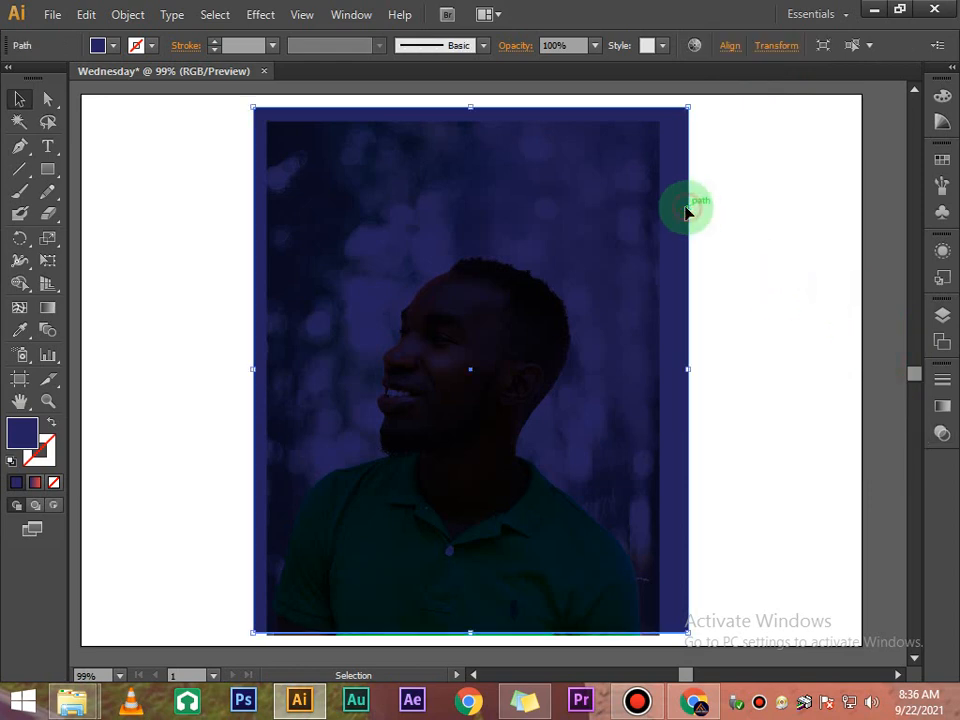
click(114, 45)
click(135, 94)
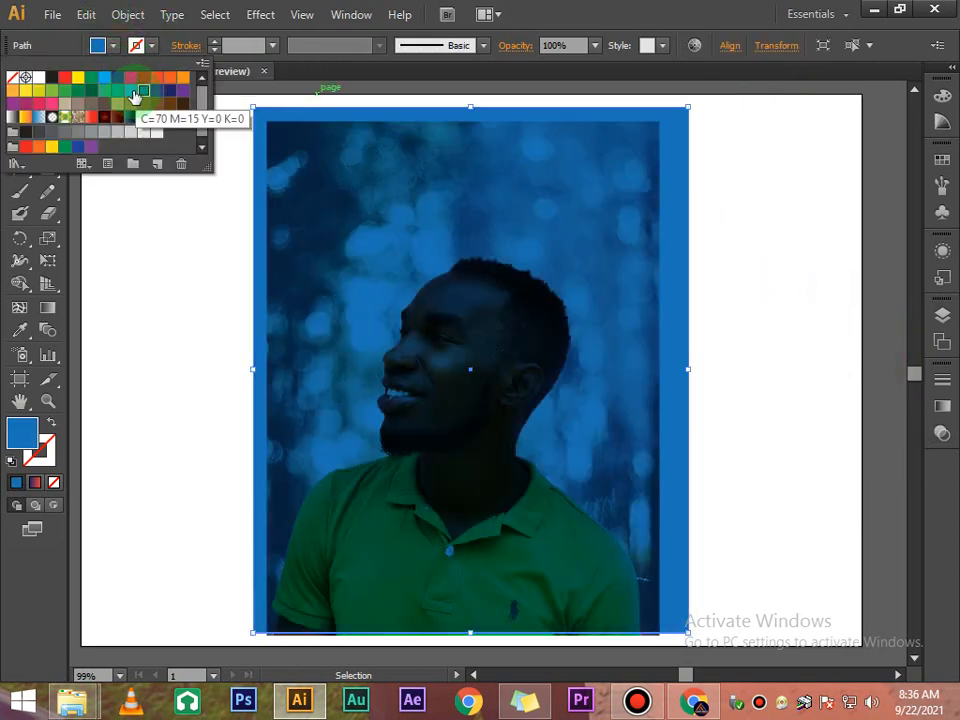
click(120, 94)
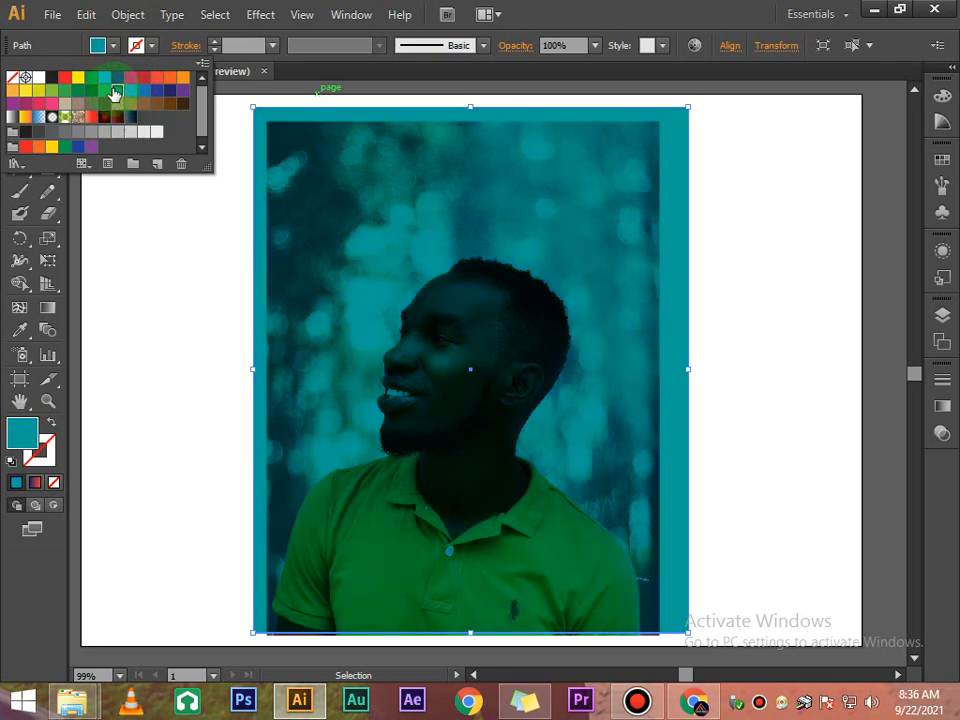
click(104, 91)
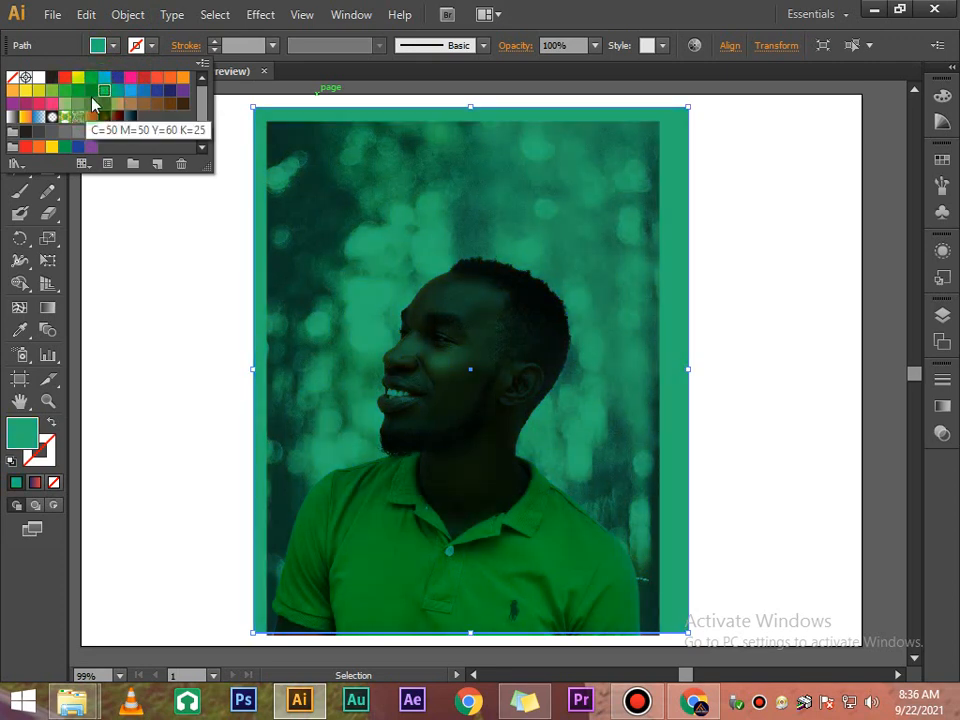
click(105, 118)
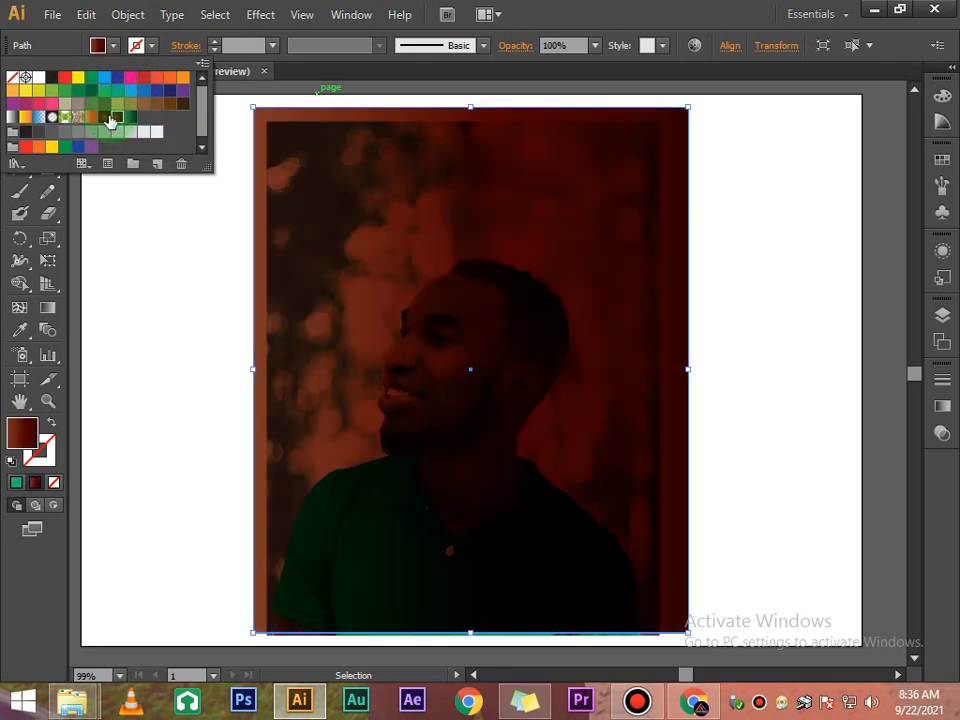
- Fill the rectangle over the photo with the dark red radial gradient swatch and deselect it
click(105, 118)
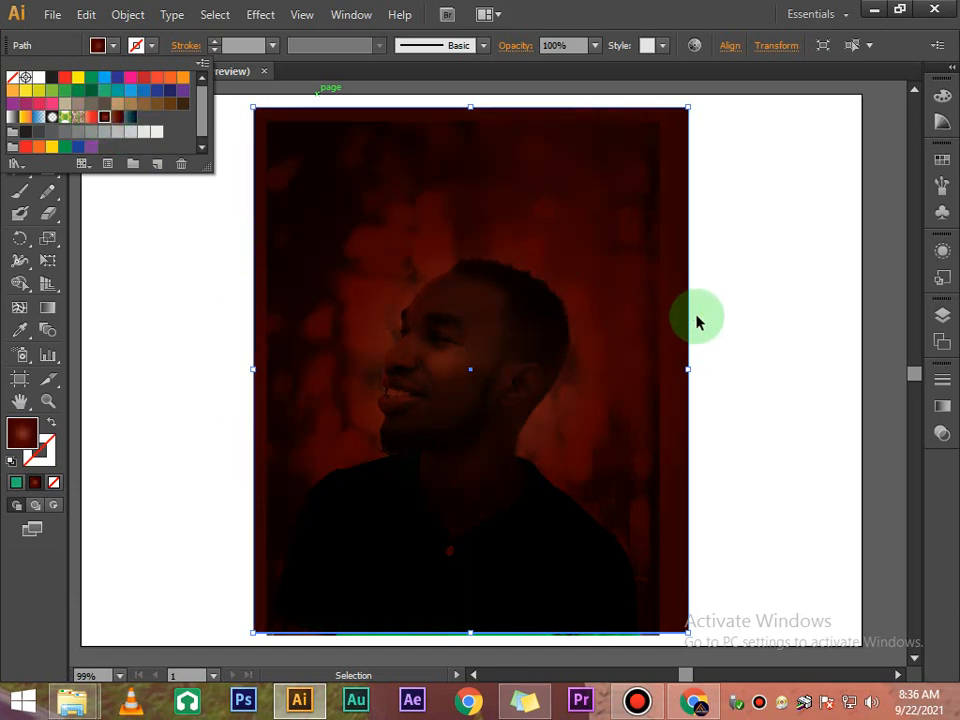
click(728, 304)
scroll(640, 321, down, 2)
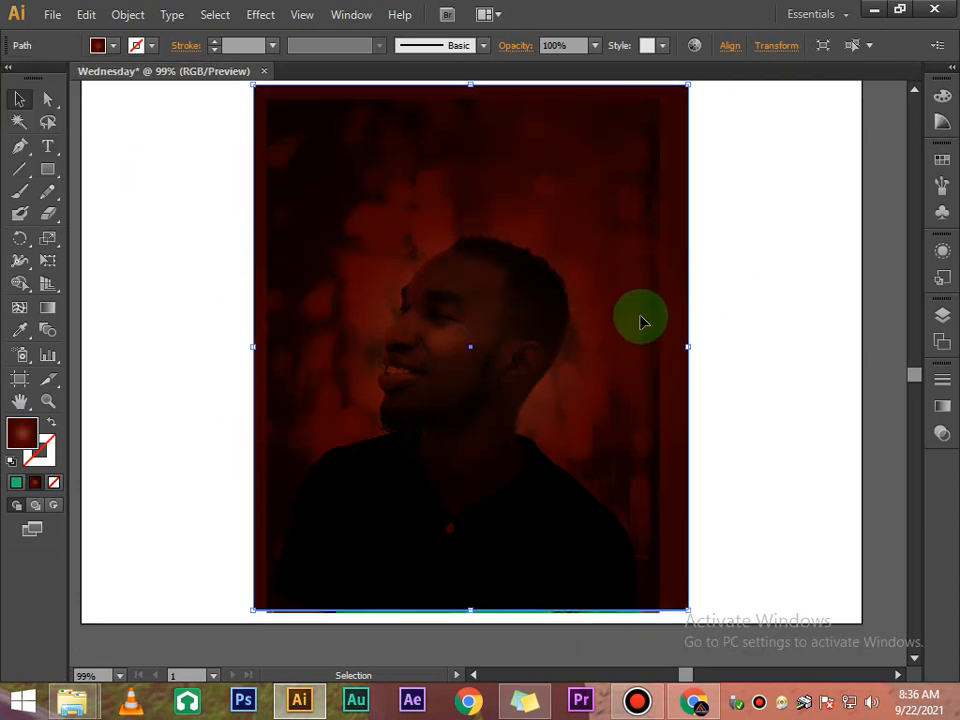
click(798, 240)
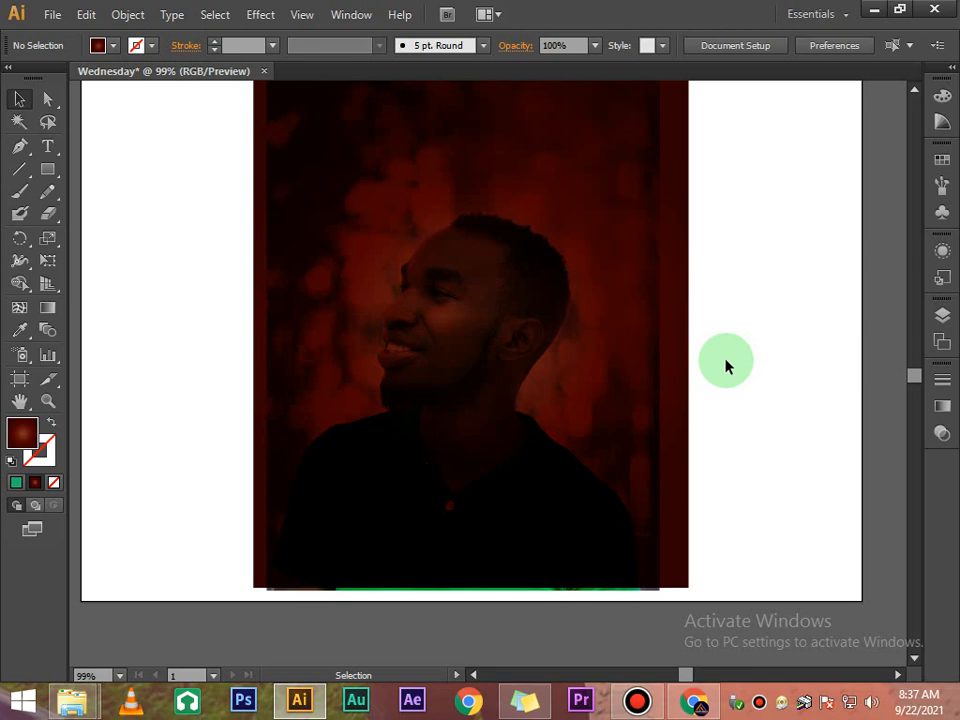
click(640, 700)
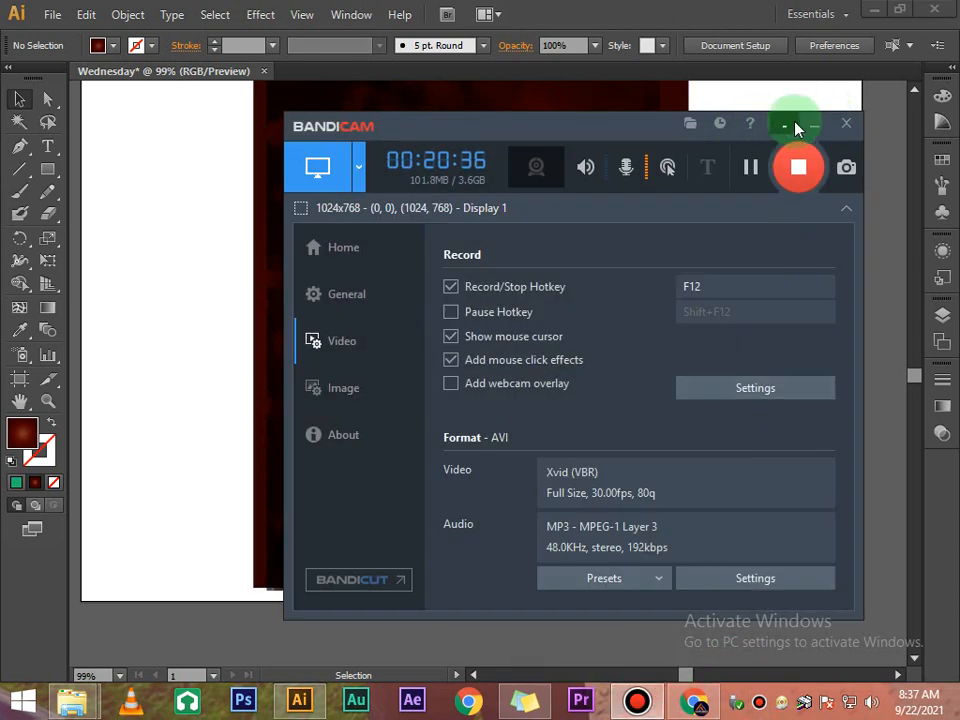
click(815, 124)
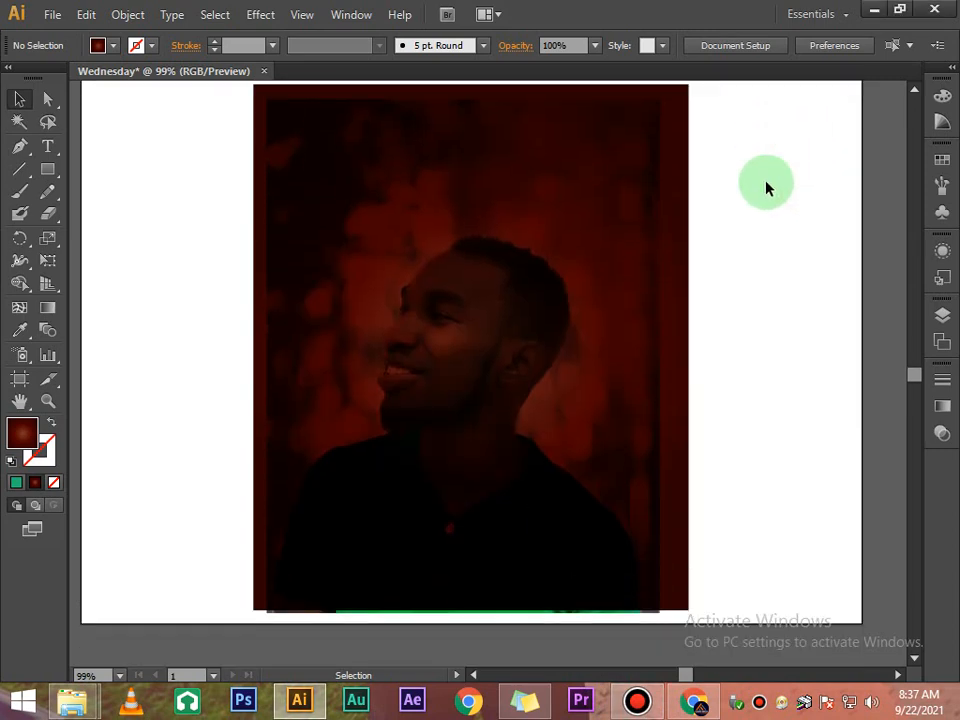
scroll(766, 187, up, 2)
scroll(729, 204, down, 1)
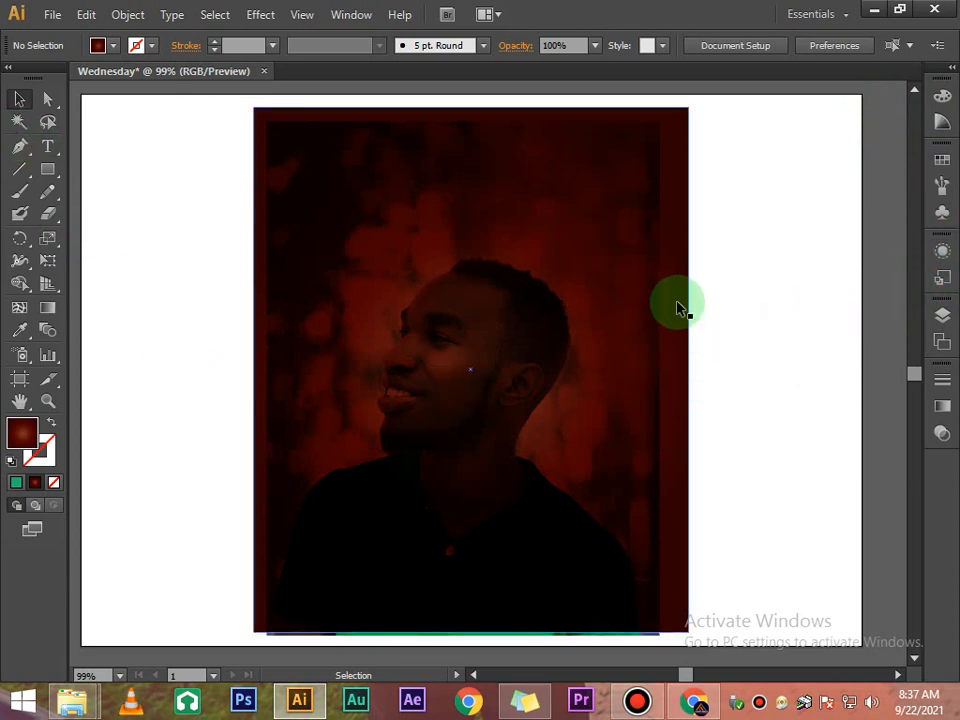
- Narrow the dark red rectangle by pulling its right edge in close to the photo's edge, and deselect it
click(689, 345)
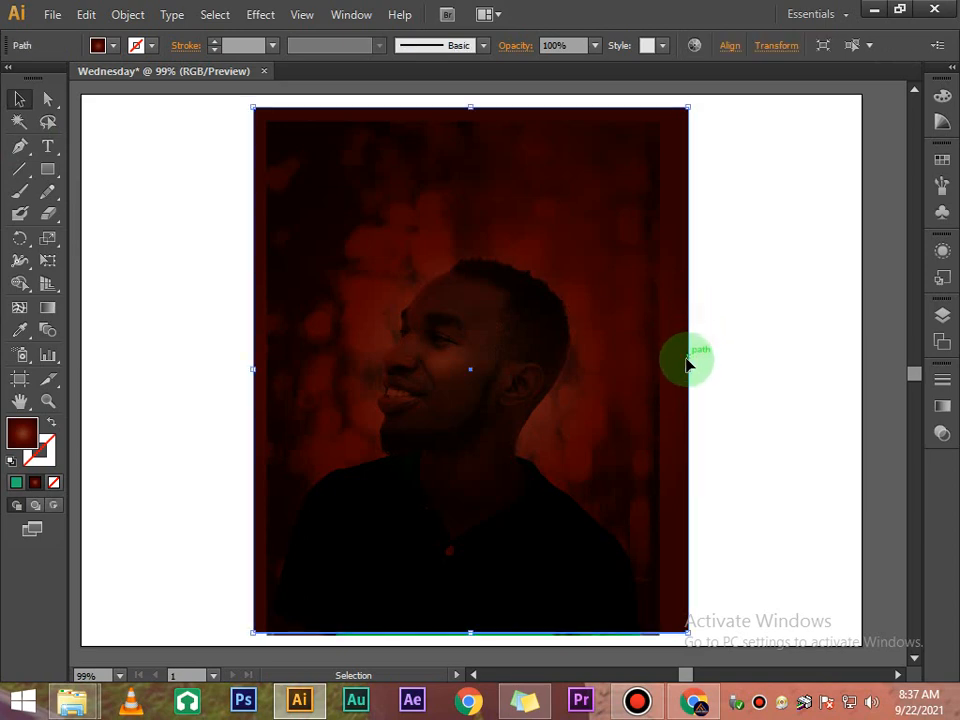
drag(689, 371, 669, 372)
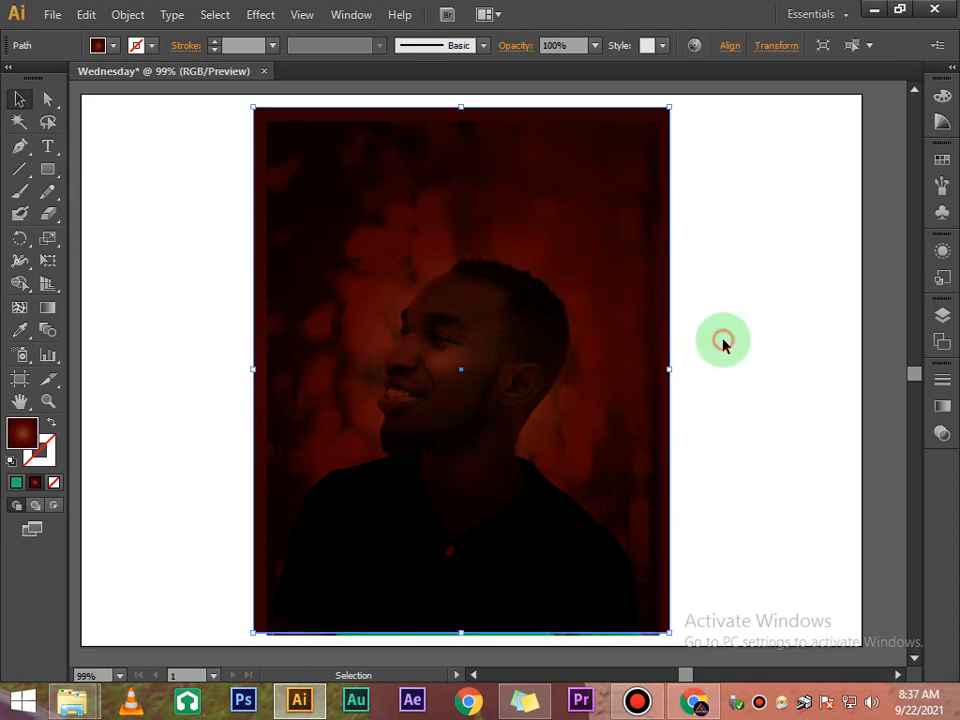
click(724, 344)
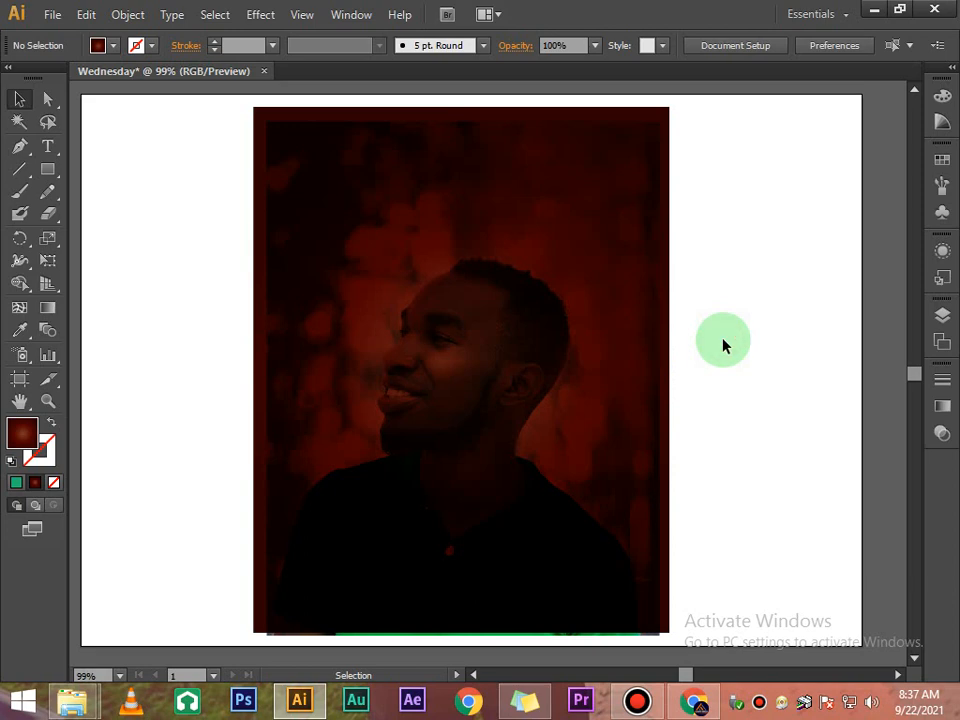
- Add the text "HE" in capitals and move it so it sits inside the rectangle above the man's head
click(47, 146)
click(426, 212)
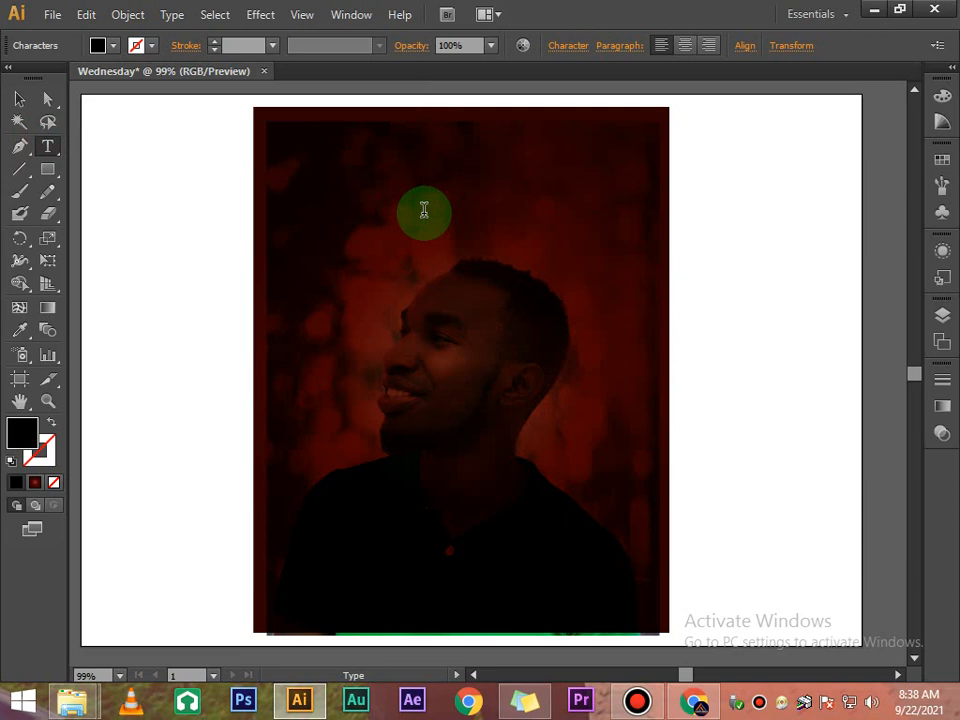
text(hE)
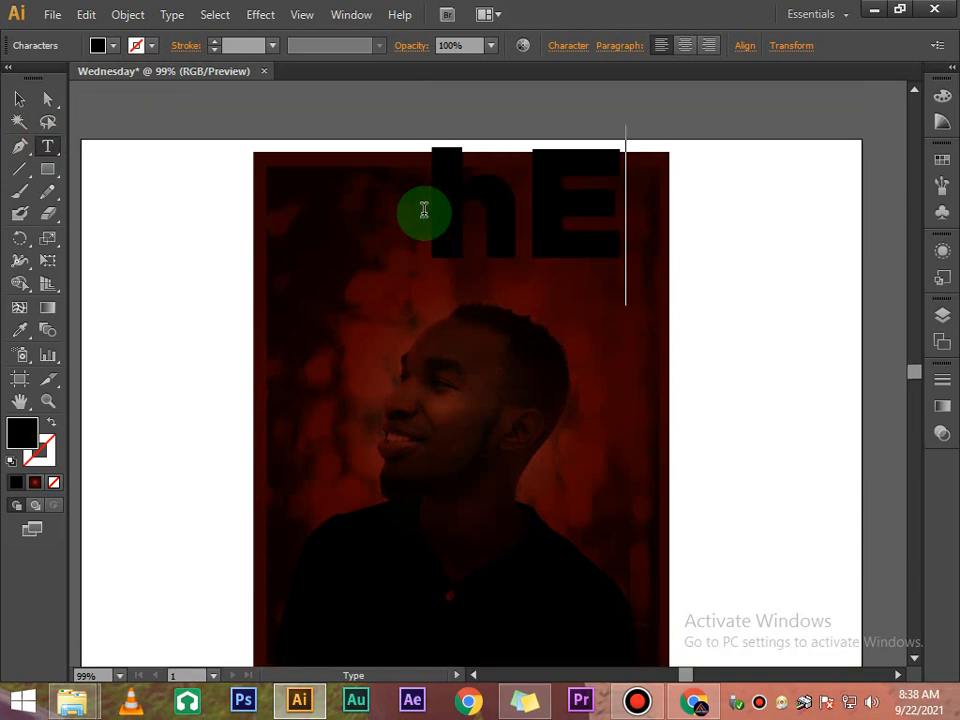
key(ctrl+z)
text(HE)
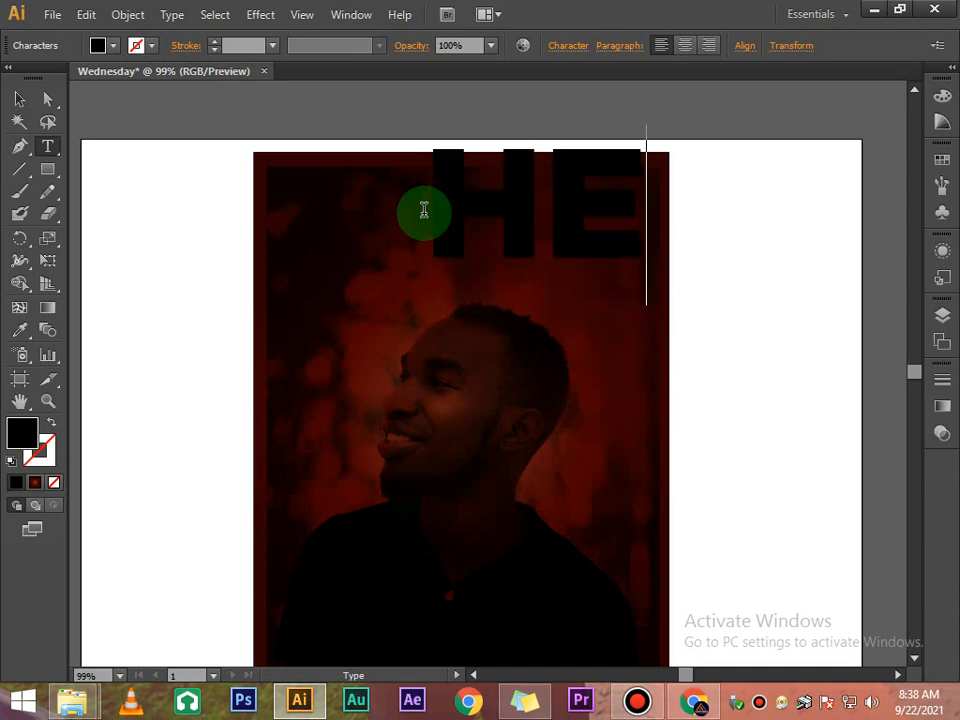
click(19, 98)
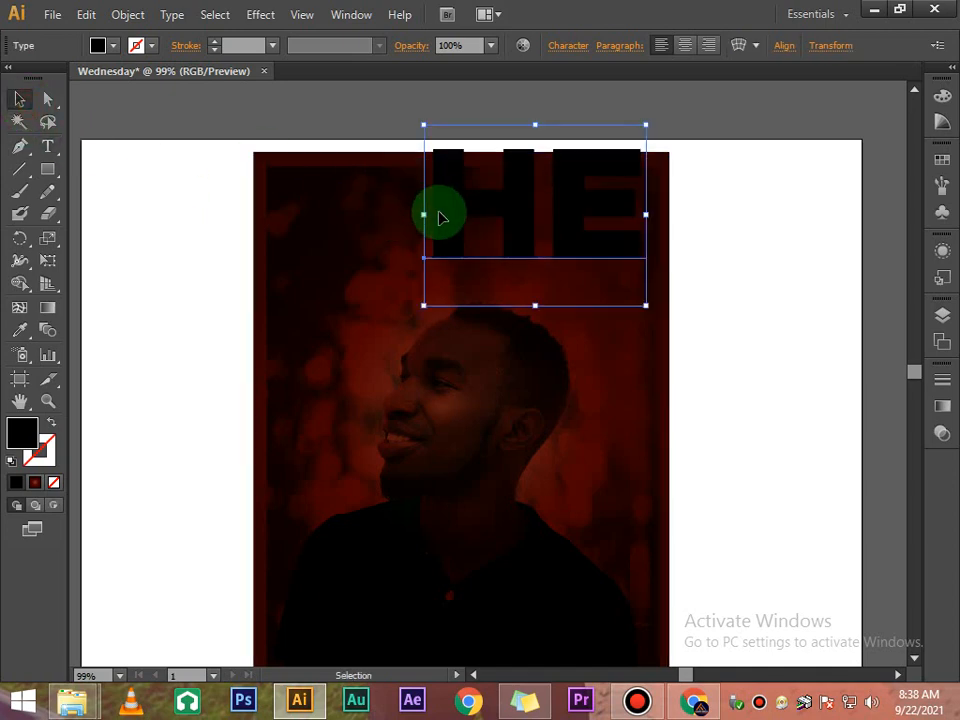
drag(440, 218, 376, 245)
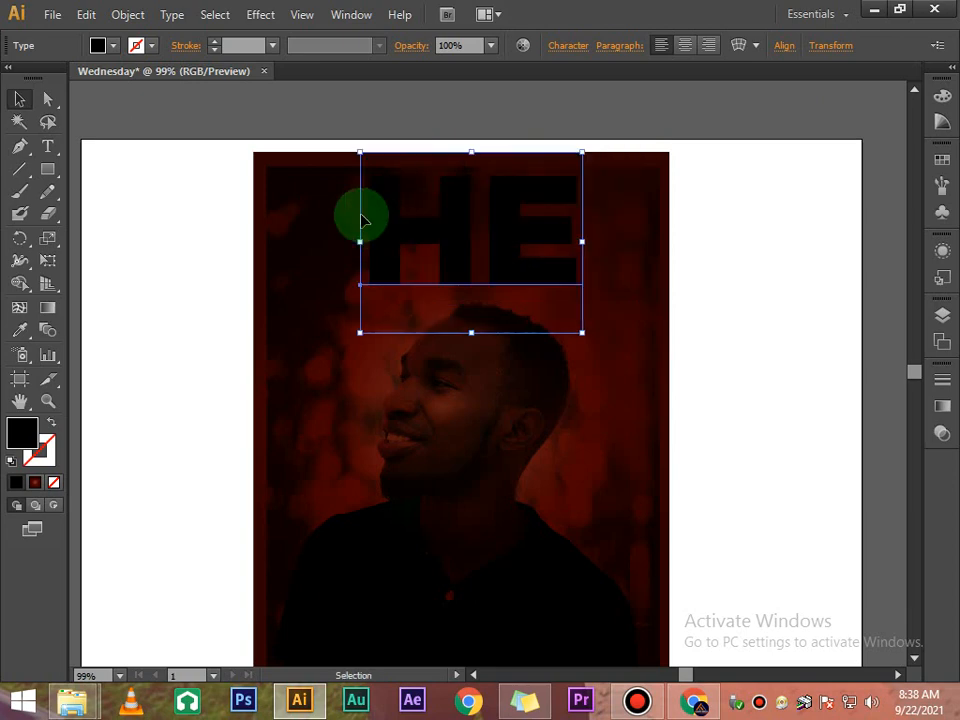
- Fill the "HE" text with the yellow-green swatch C=20 M=0 Y=100 K=0
click(112, 45)
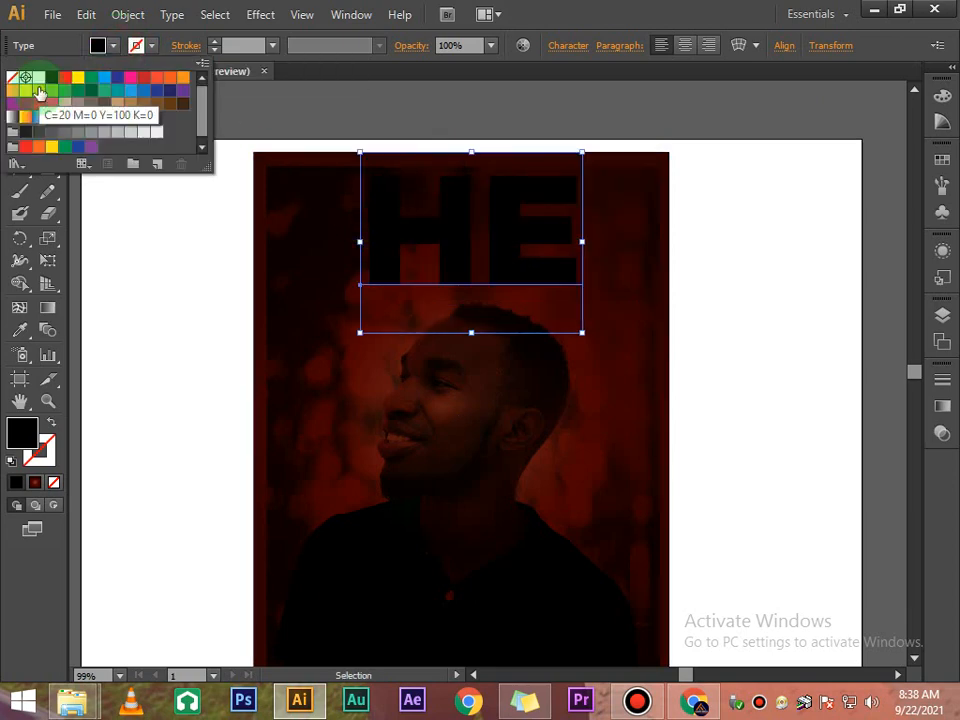
click(38, 92)
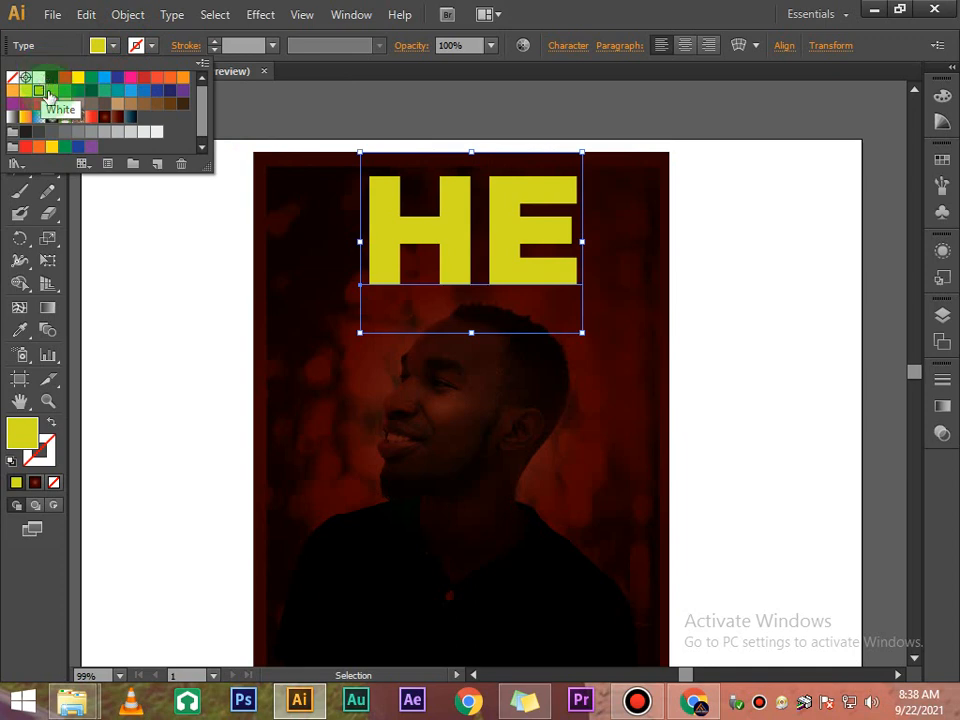
- Deselect the "HE" text and examine the whole poster with the photo, gradient overlay and text
click(253, 116)
click(253, 116)
scroll(692, 276, down, 1)
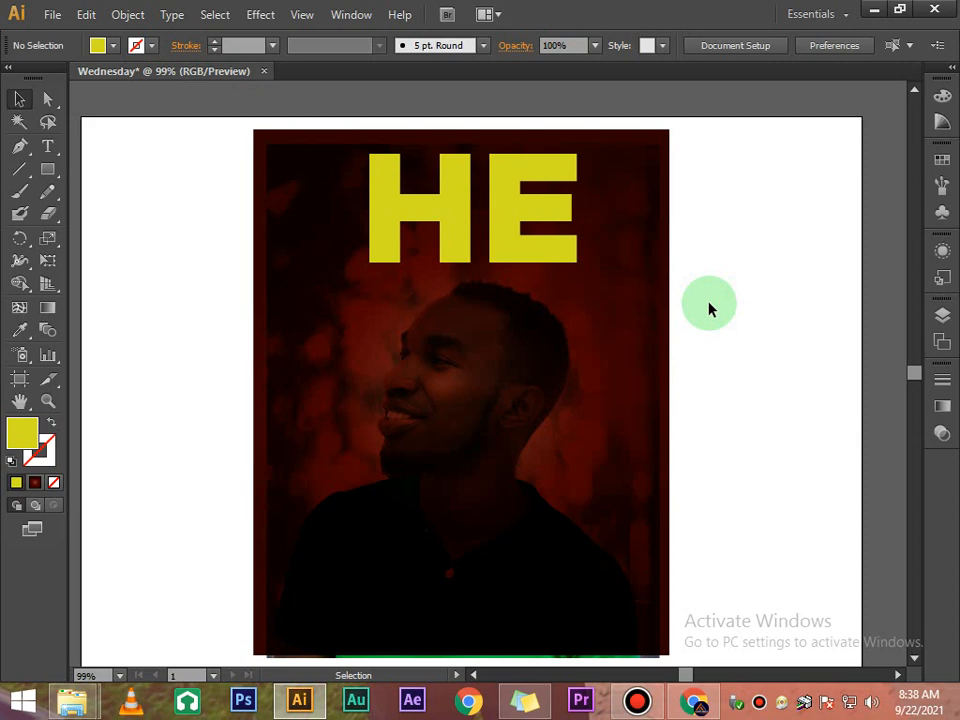
click(719, 252)
scroll(219, 240, up, 1)
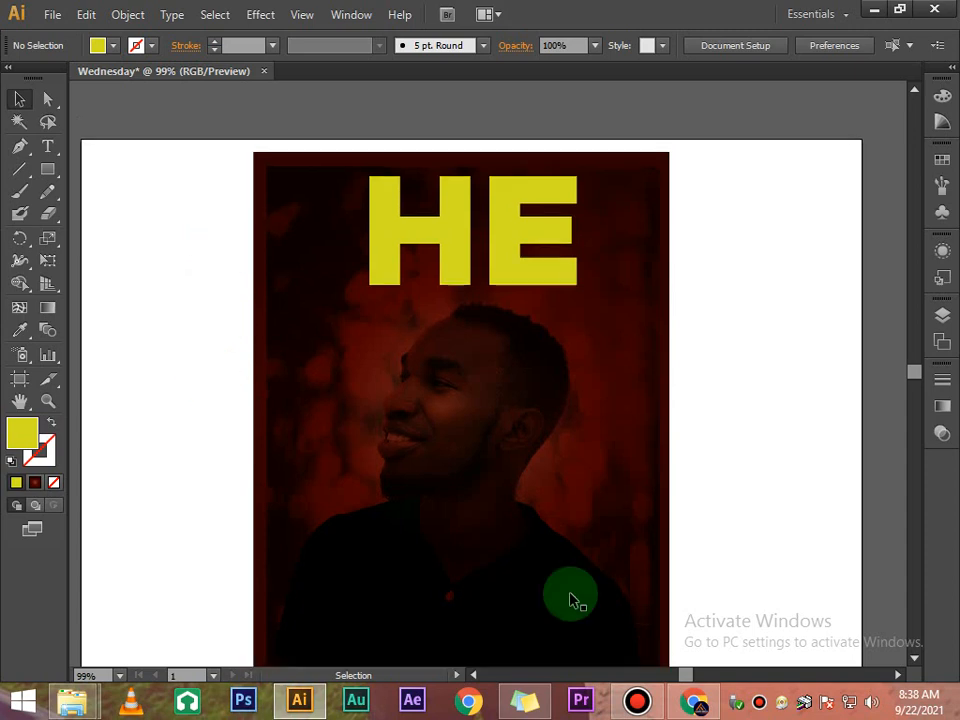
click(716, 345)
scroll(713, 394, down, 1)
scroll(713, 395, down, 1)
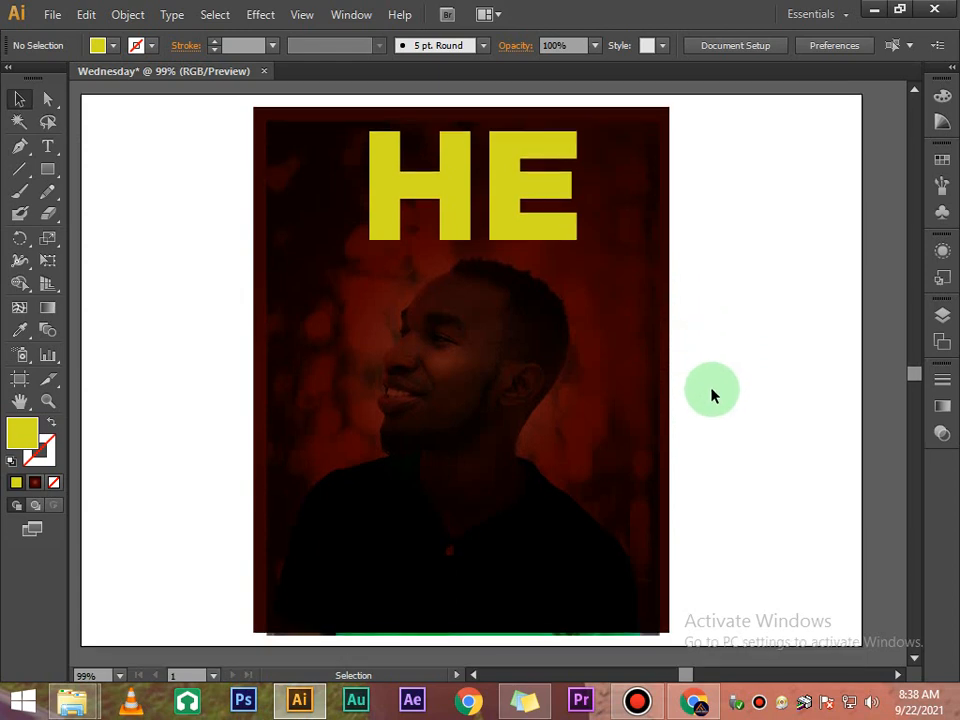
scroll(713, 395, up, 1)
scroll(713, 395, down, 1)
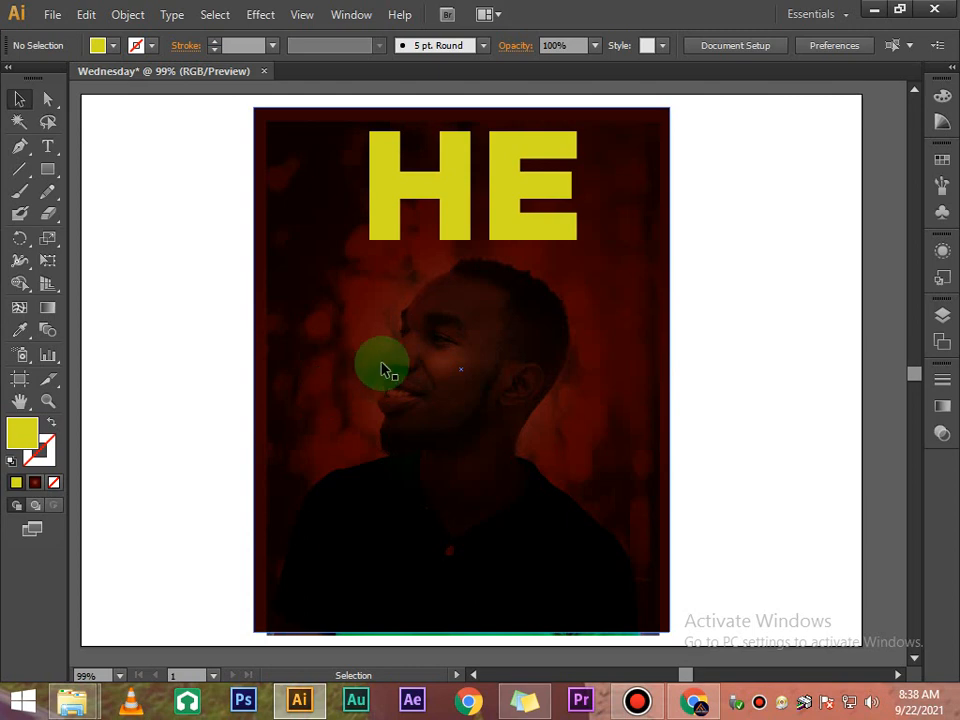
scroll(387, 370, up, 1)
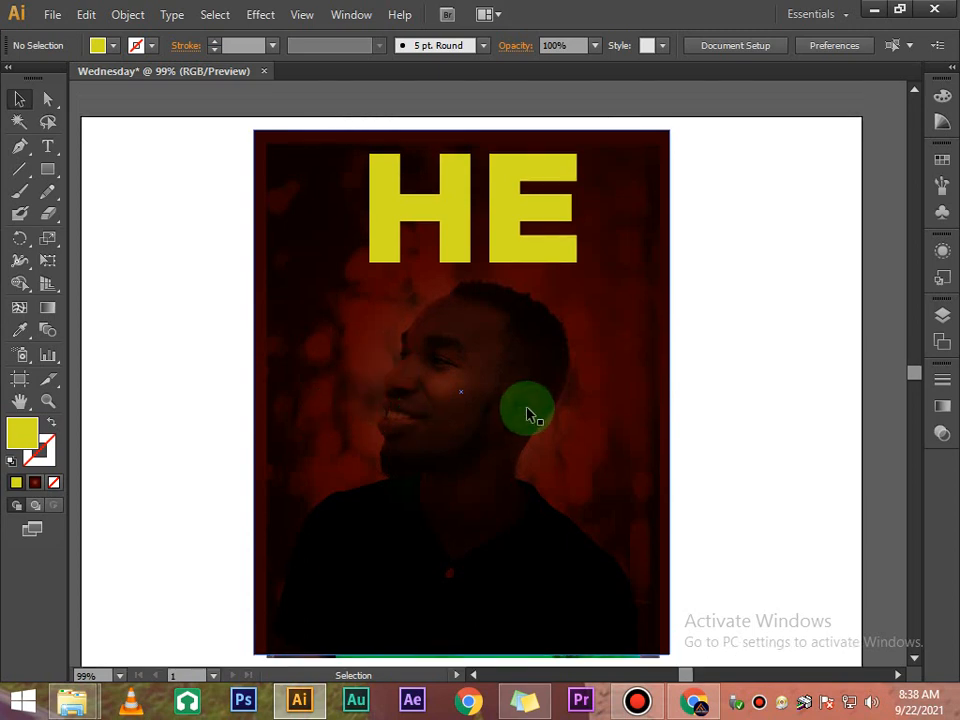
scroll(566, 515, down, 4)
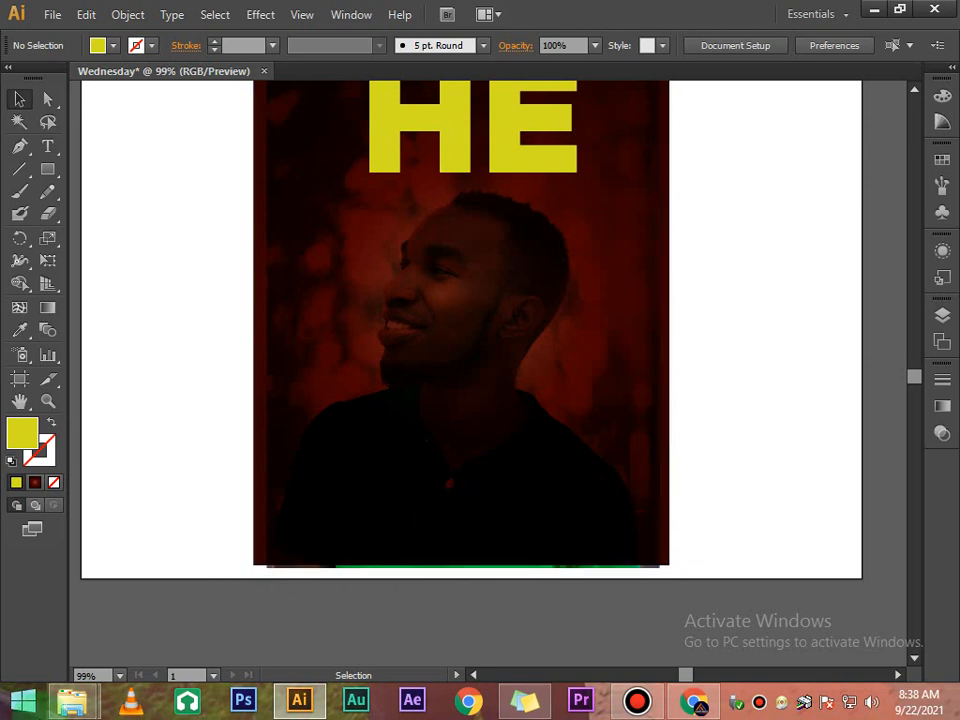
- Set up the Paintbrush tool with the rough charcoal-style brush and a 10 pt stroke weight
click(19, 196)
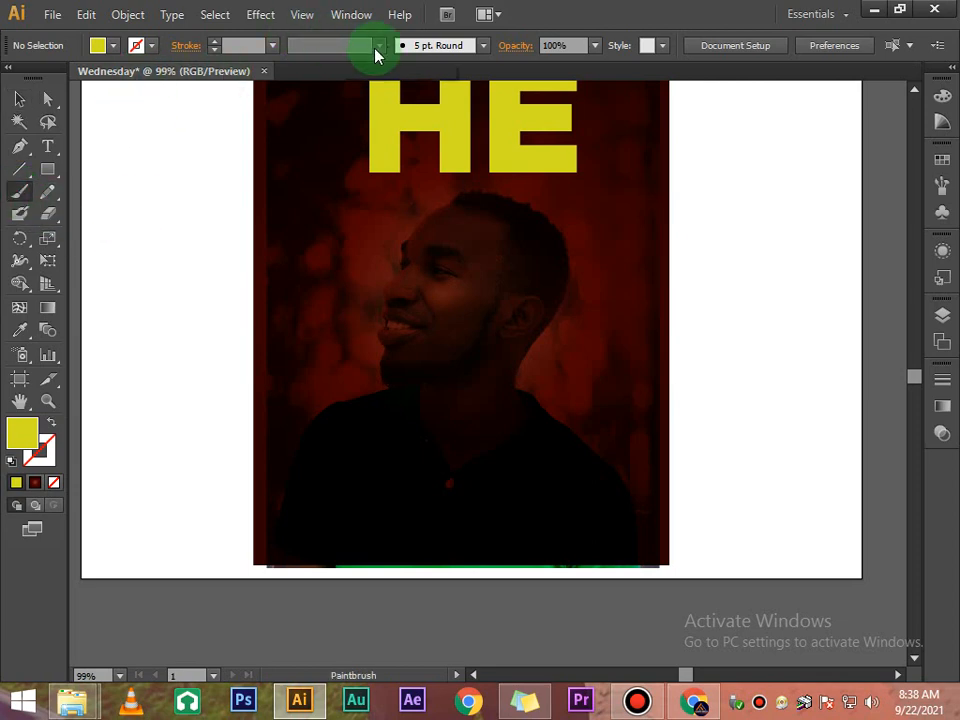
click(478, 46)
click(387, 152)
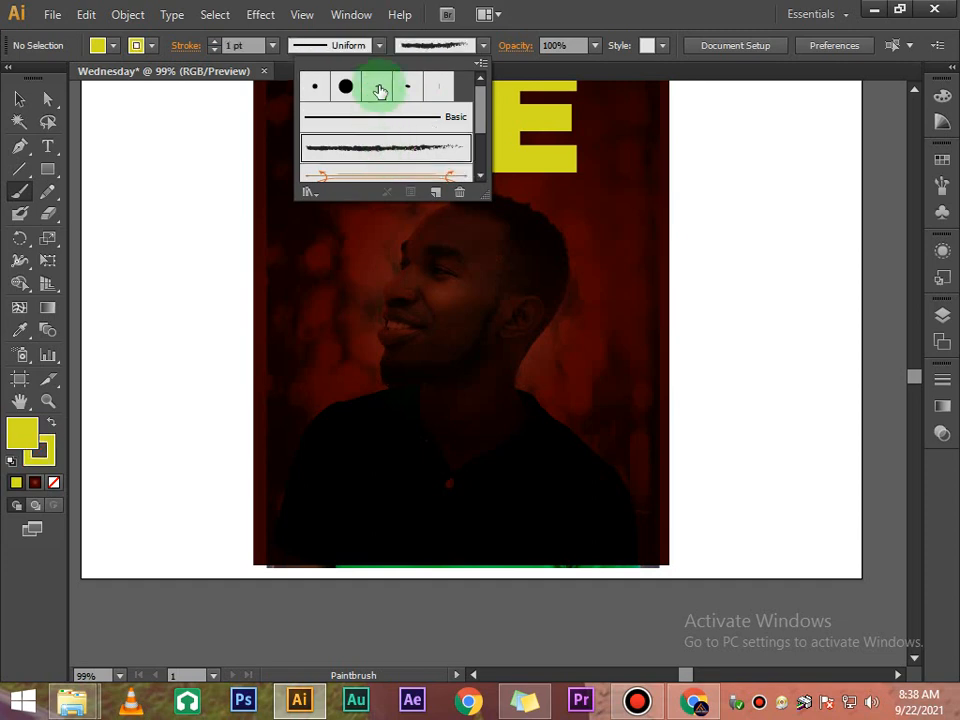
click(273, 46)
click(273, 46)
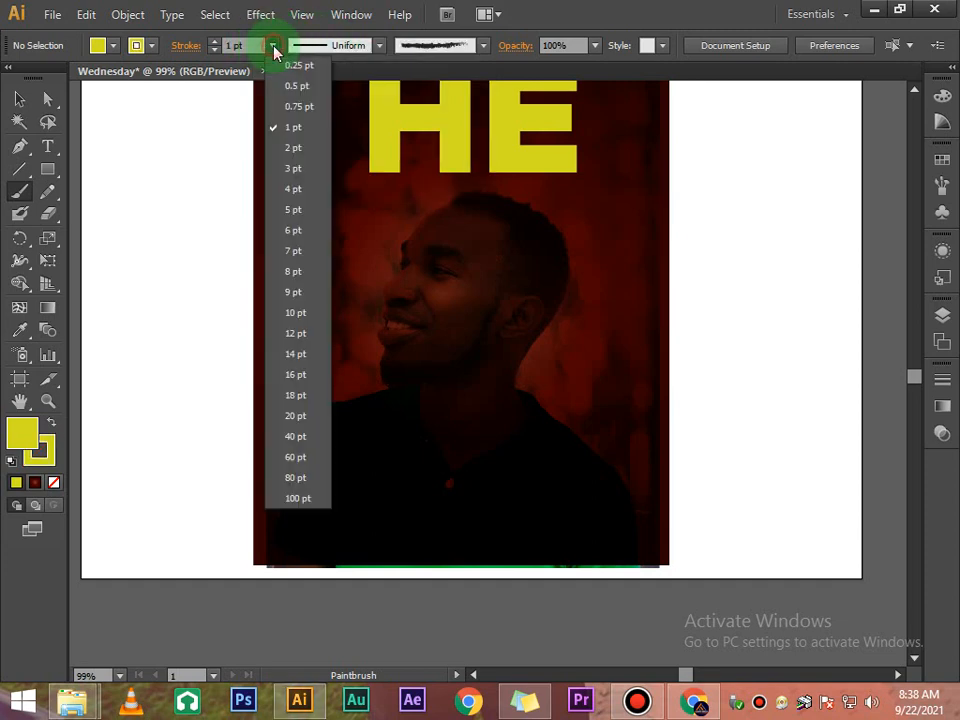
click(296, 314)
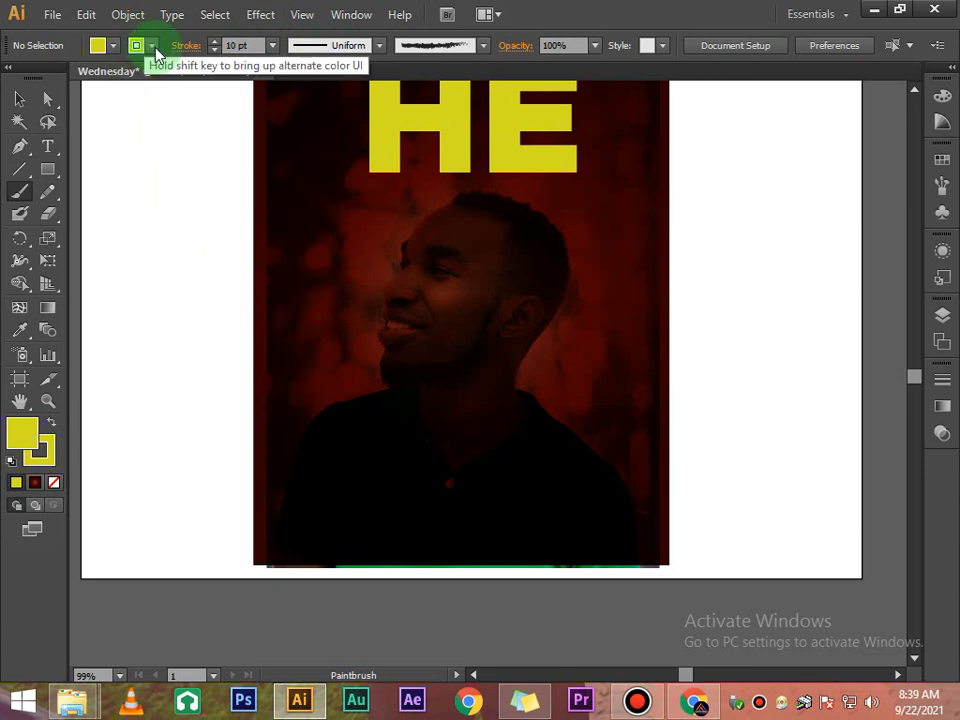
- Set both the stroke and fill colours for the paintbrush to white
click(114, 45)
click(43, 81)
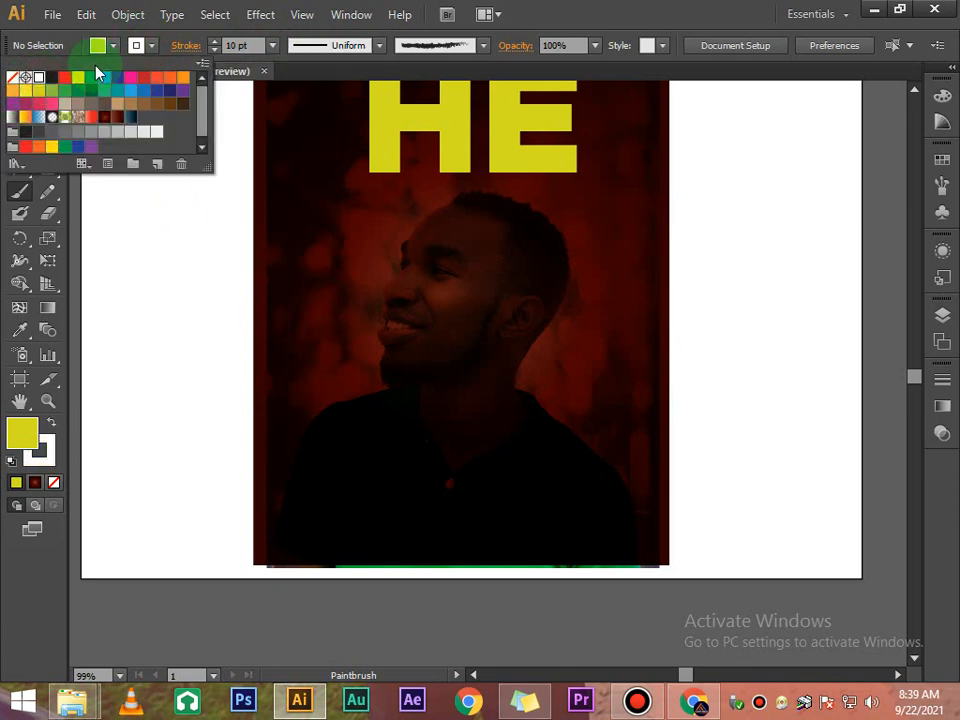
click(114, 47)
click(114, 47)
click(37, 82)
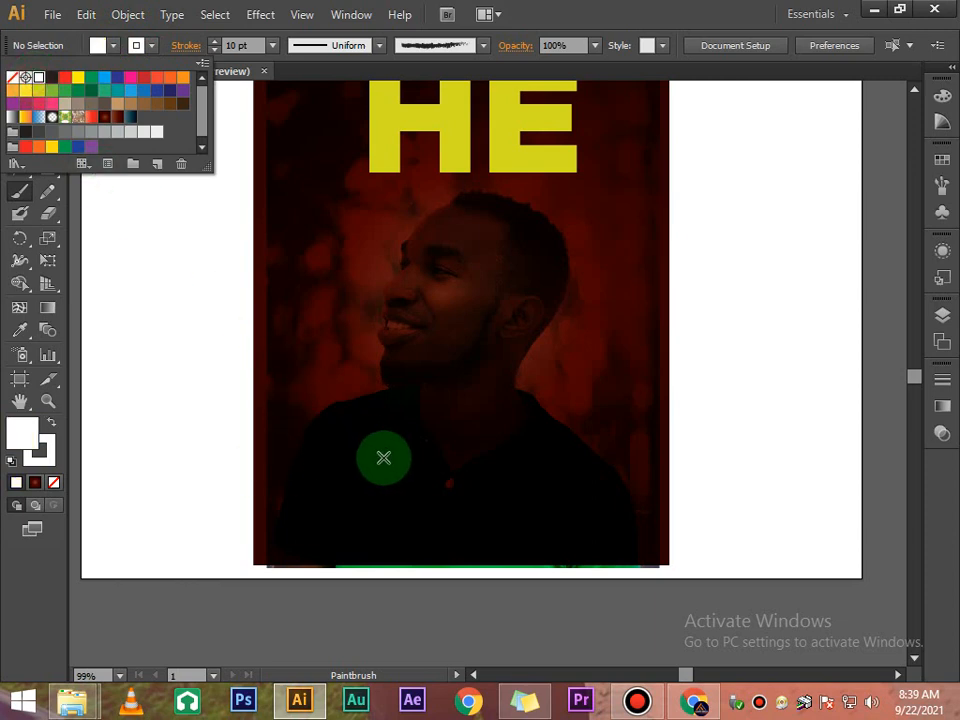
click(383, 457)
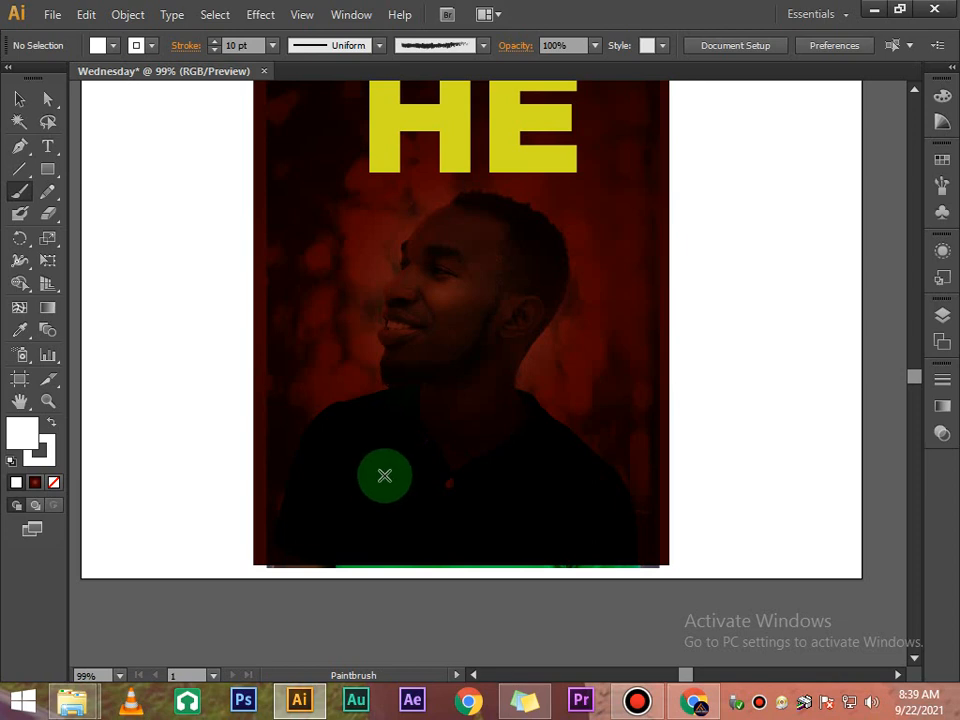
- Paint overlapping white strokes across the man's chest to form a rough-edged patch, undoing the stroke that runs past the rectangle's left edge
drag(384, 476, 495, 472)
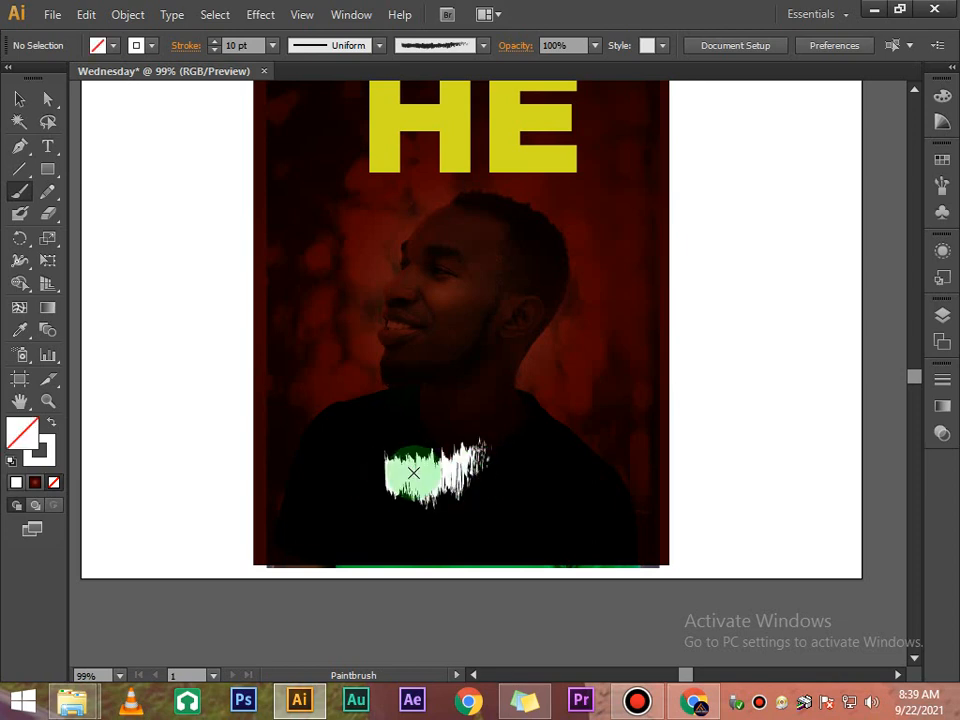
mouse_move(396, 489)
mouse_down()
mouse_move(465, 484)
mouse_move(530, 500)
mouse_move(405, 501)
mouse_move(555, 511)
mouse_move(508, 495)
mouse_up()
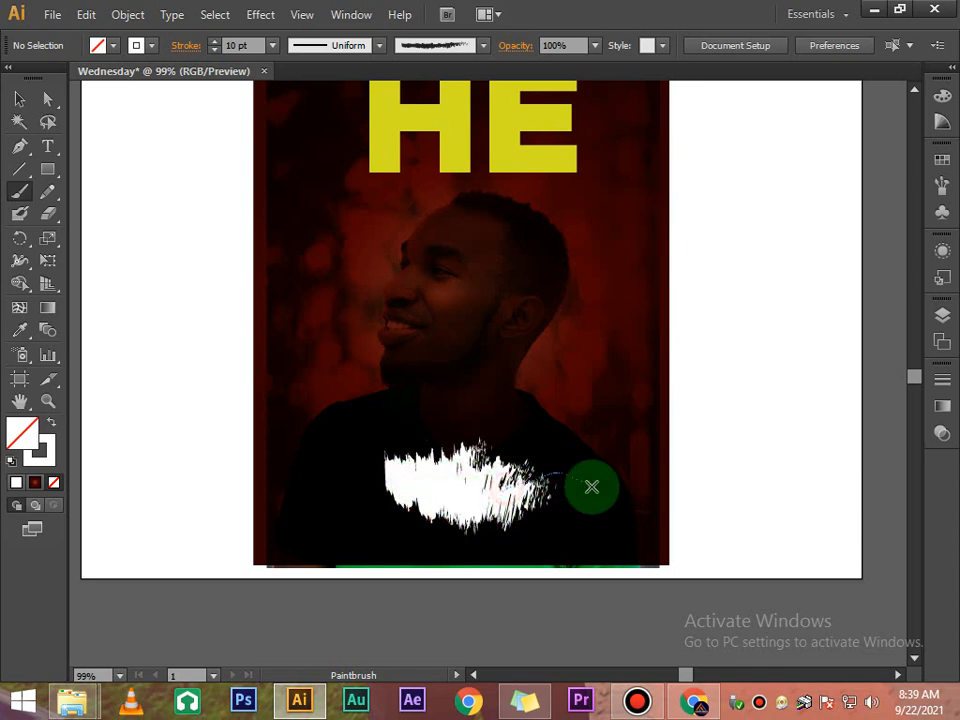
mouse_move(591, 486)
mouse_down()
mouse_move(506, 501)
mouse_move(544, 508)
mouse_move(532, 496)
mouse_move(450, 506)
mouse_move(336, 538)
mouse_move(424, 521)
mouse_move(205, 509)
mouse_move(368, 508)
mouse_move(360, 494)
mouse_move(379, 494)
mouse_up()
key(ctrl+z)
key(ctrl+z)
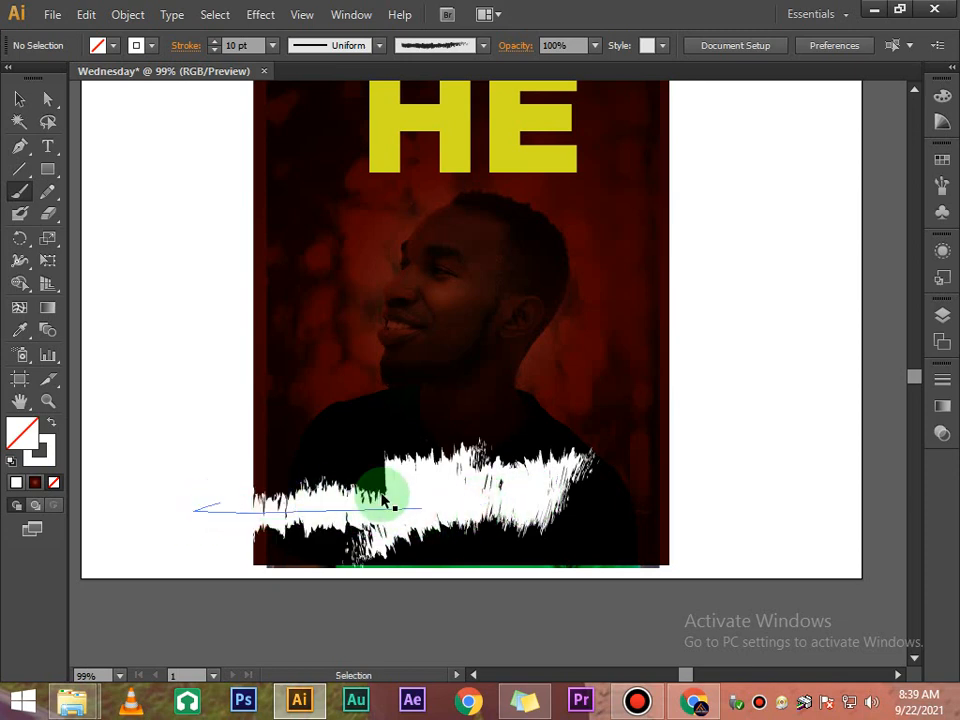
mouse_move(368, 492)
mouse_down()
mouse_move(346, 487)
mouse_move(343, 517)
mouse_move(336, 500)
mouse_up()
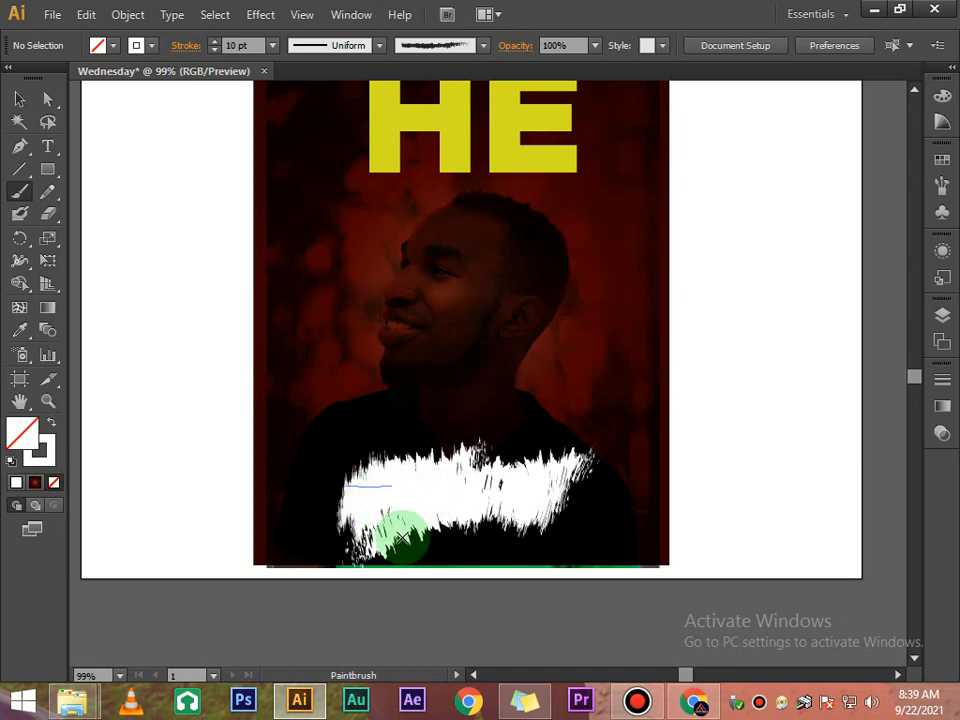
mouse_move(396, 525)
mouse_down()
mouse_move(474, 527)
mouse_move(461, 514)
mouse_move(550, 533)
mouse_move(555, 522)
mouse_move(566, 531)
mouse_move(574, 506)
mouse_move(588, 509)
mouse_move(548, 529)
mouse_move(559, 531)
mouse_up()
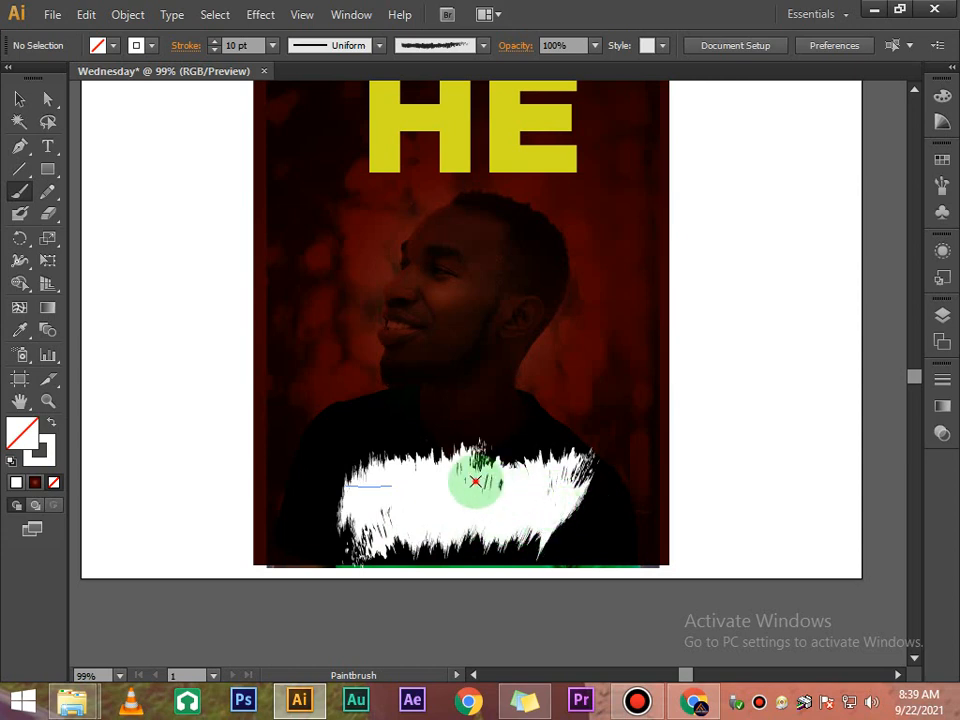
click(22, 98)
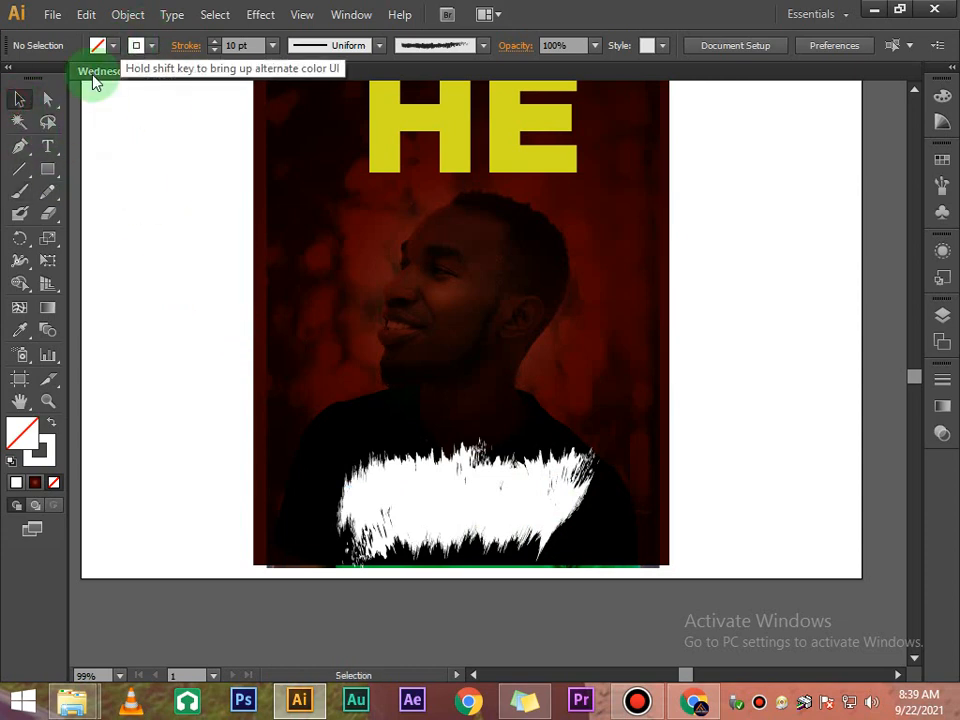
- Add the text "yOU ARE ALL INVITED" at 14 pt just above the white brushed patch
click(47, 146)
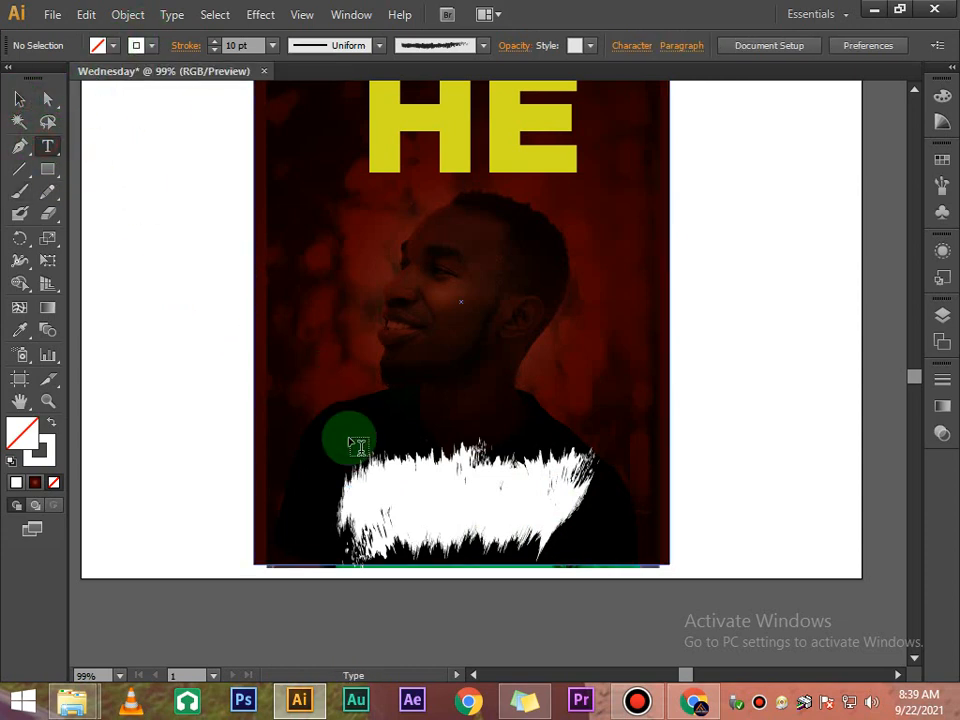
click(477, 396)
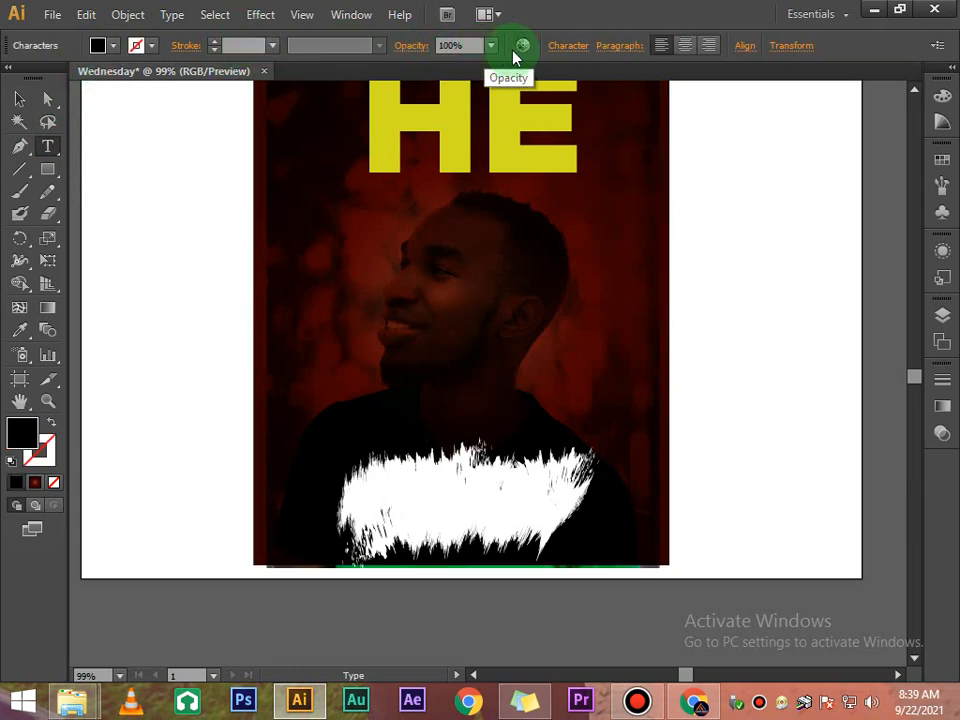
click(562, 50)
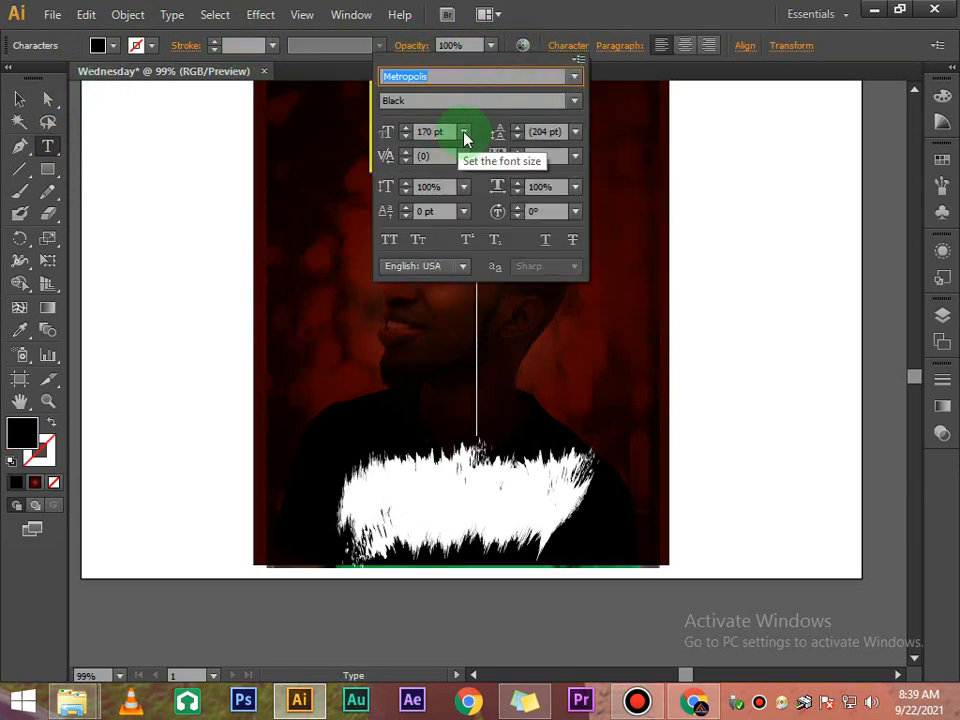
click(463, 132)
click(487, 321)
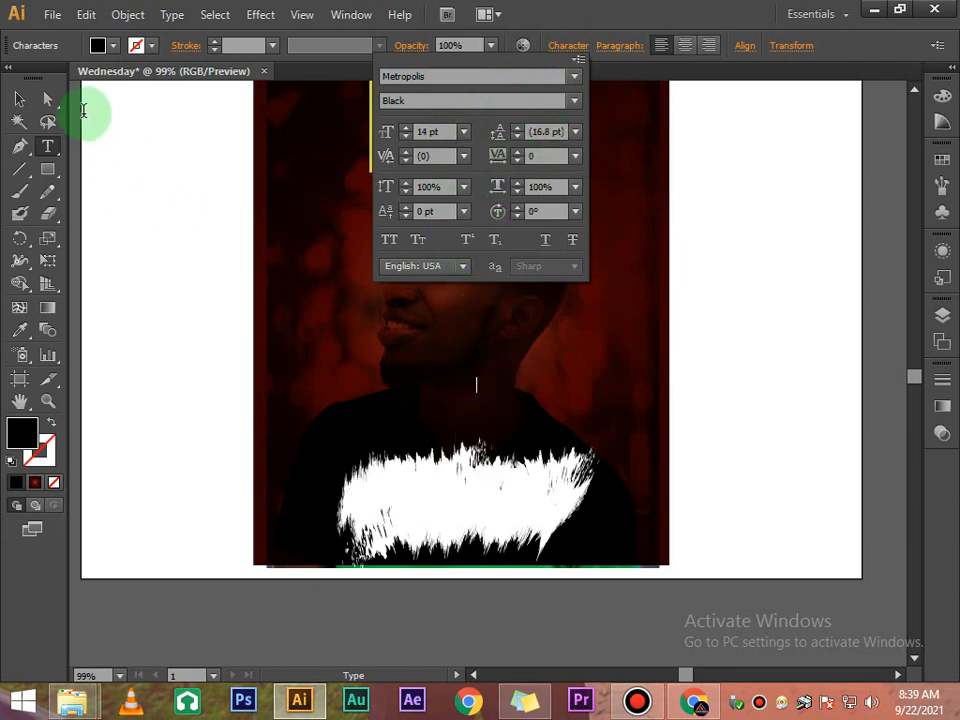
click(30, 109)
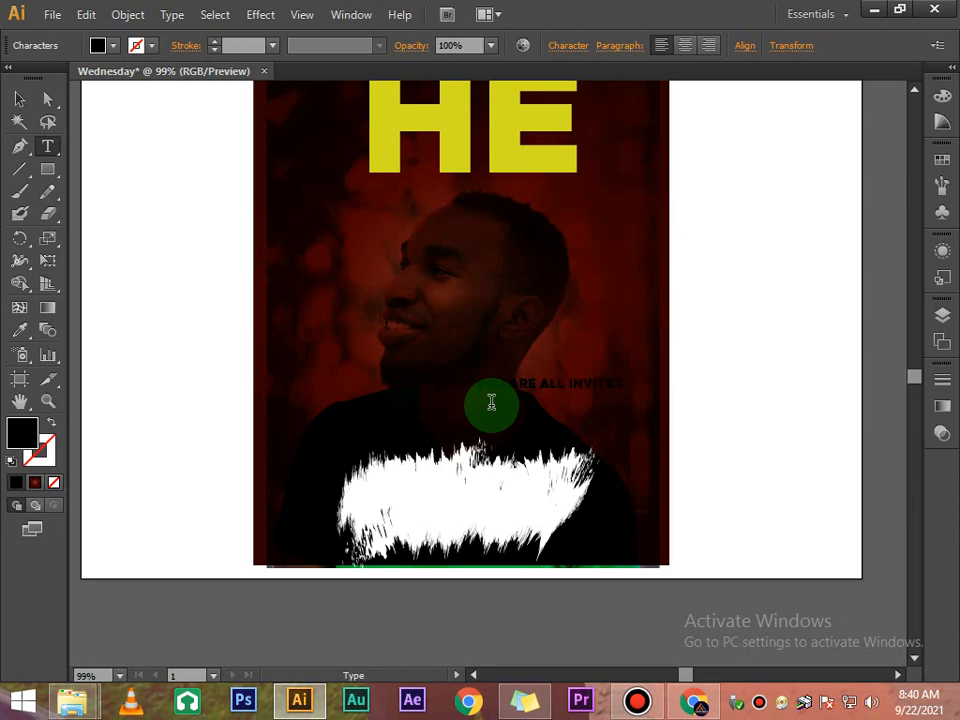
- Move the "yOU ARE ALL INVITED" text onto the middle of the white brushed patch and deselect it
click(19, 99)
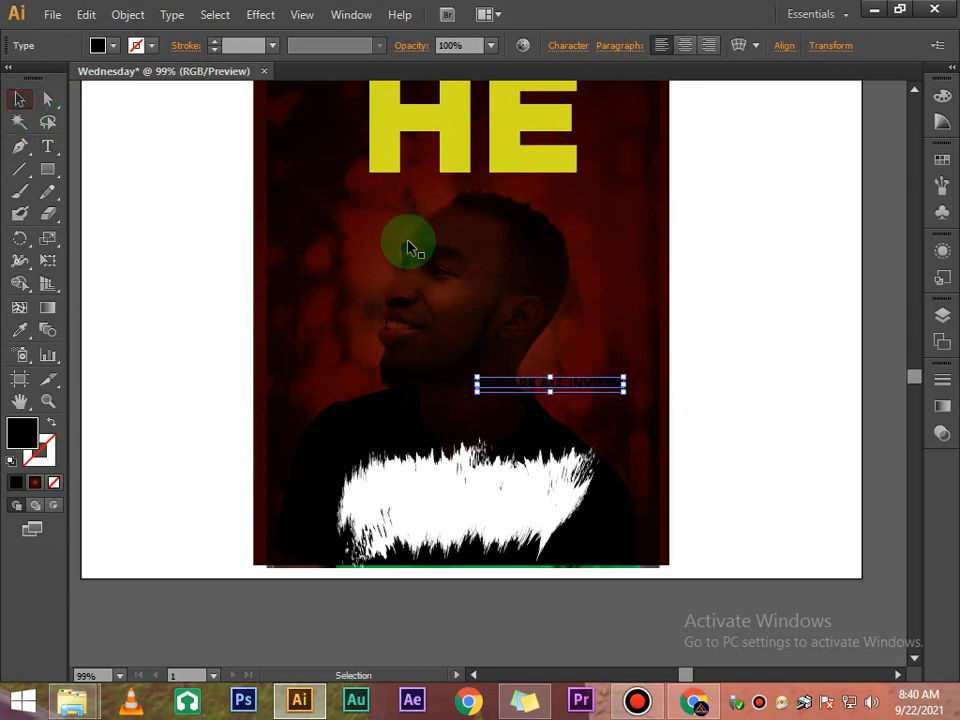
mouse_move(553, 385)
mouse_down()
mouse_move(508, 489)
mouse_move(460, 492)
mouse_up()
click(714, 390)
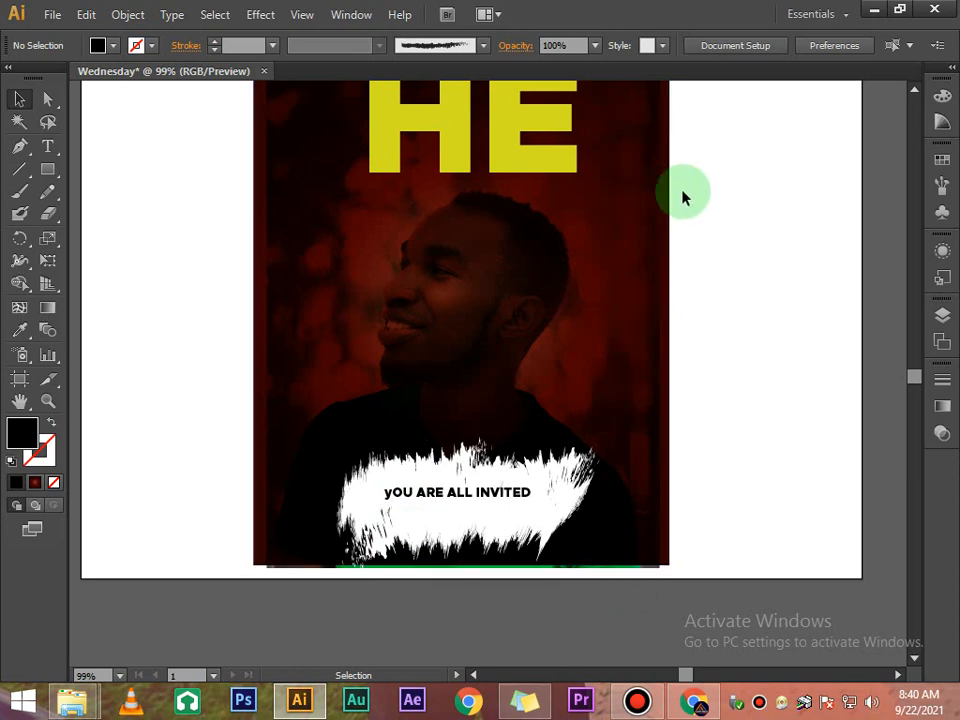
scroll(694, 193, down, 1)
scroll(694, 190, down, 1)
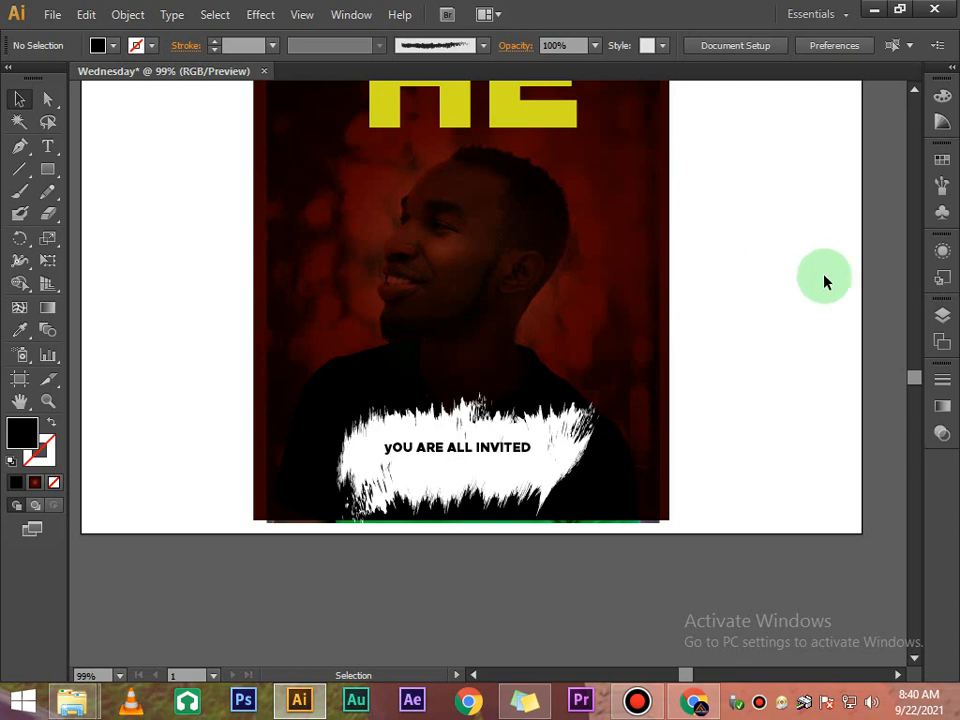
scroll(792, 236, up, 3)
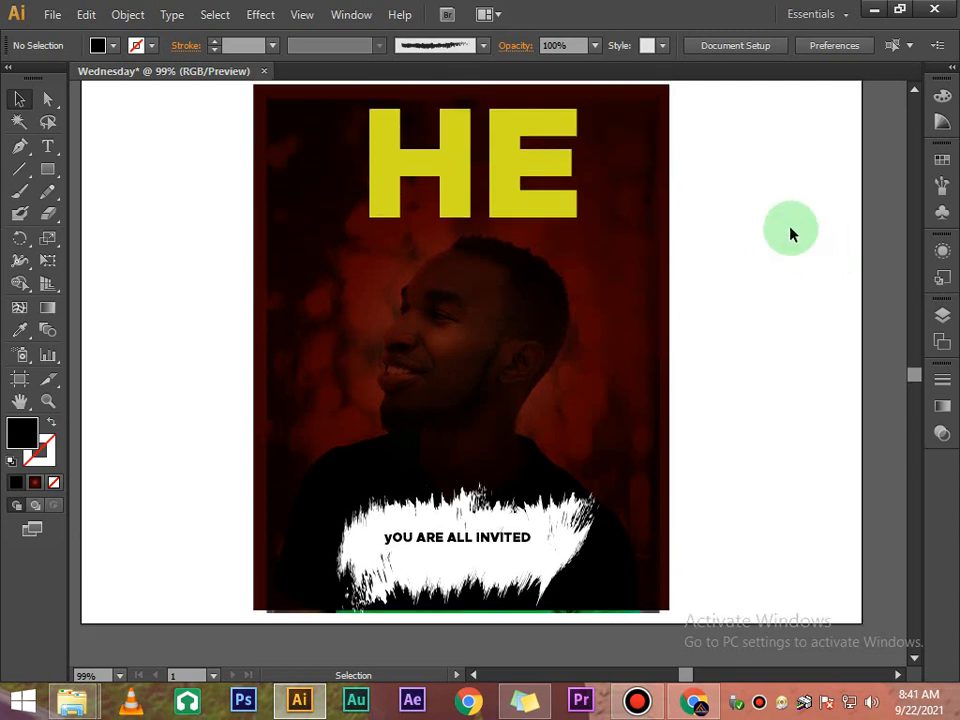